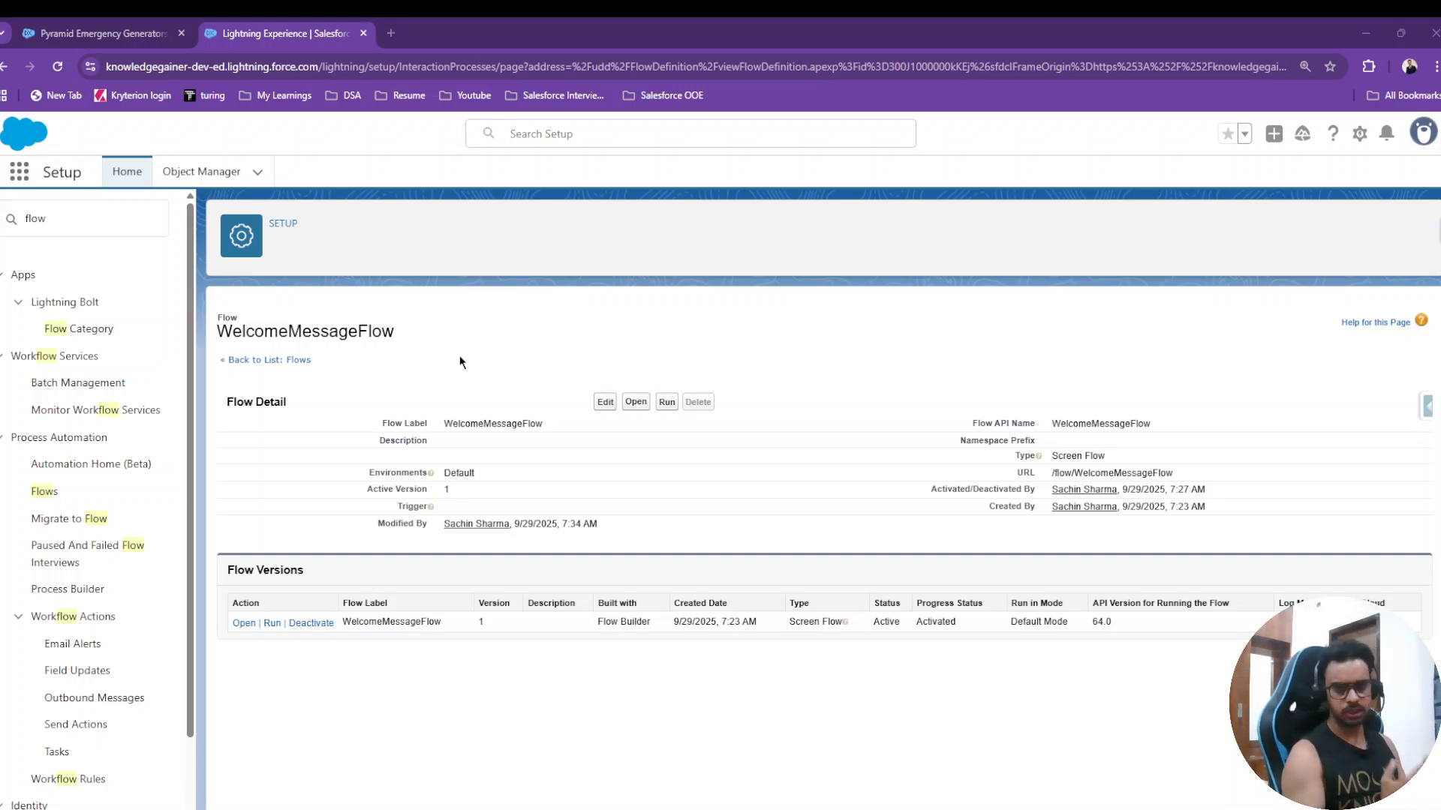
# - Check the Pyramid Emergency Generators opportunity and Demo App YouTube page, then return to the WelcomeMessageFlow setup tab
pyautogui.click(105, 33)
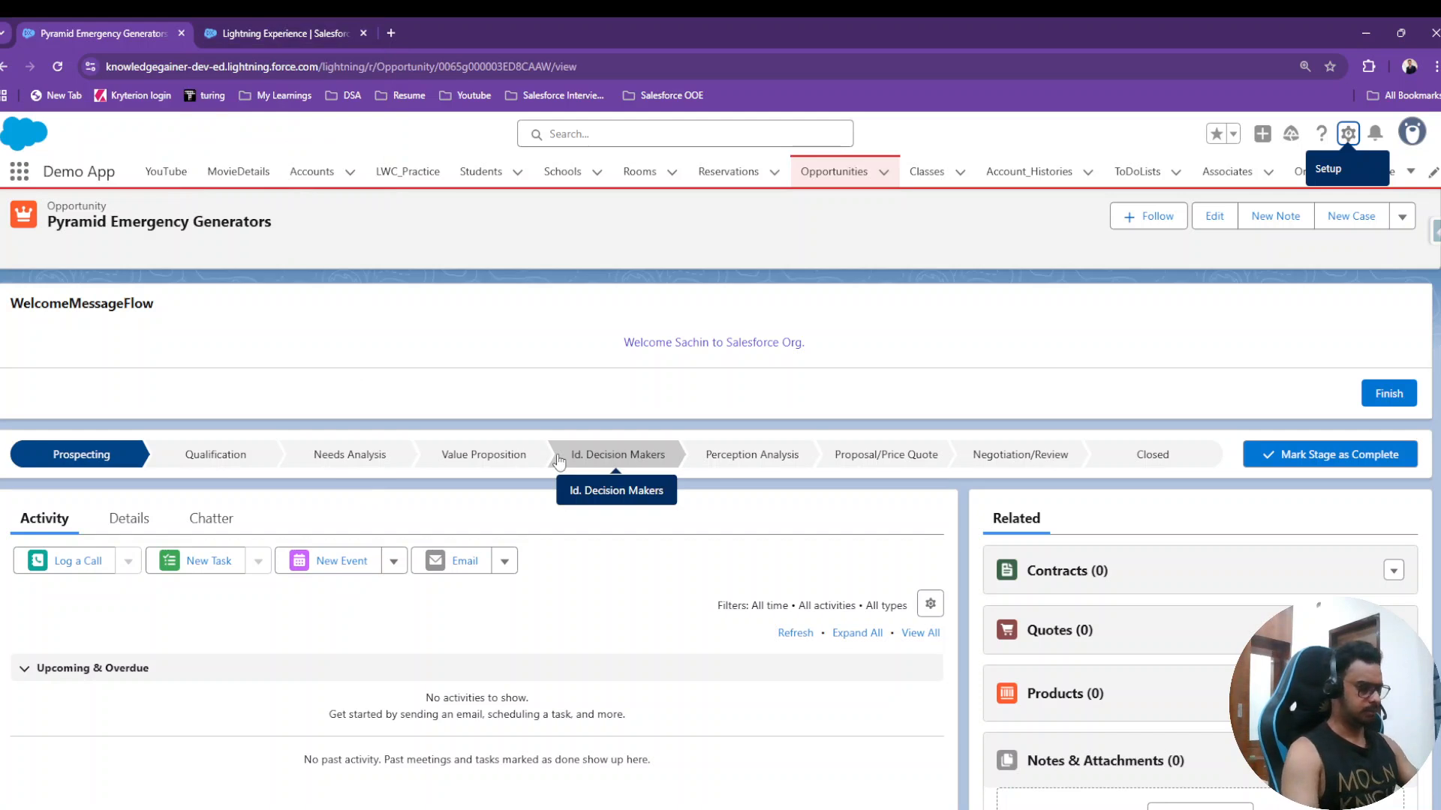
pyautogui.hotkey('alt', 'Left')
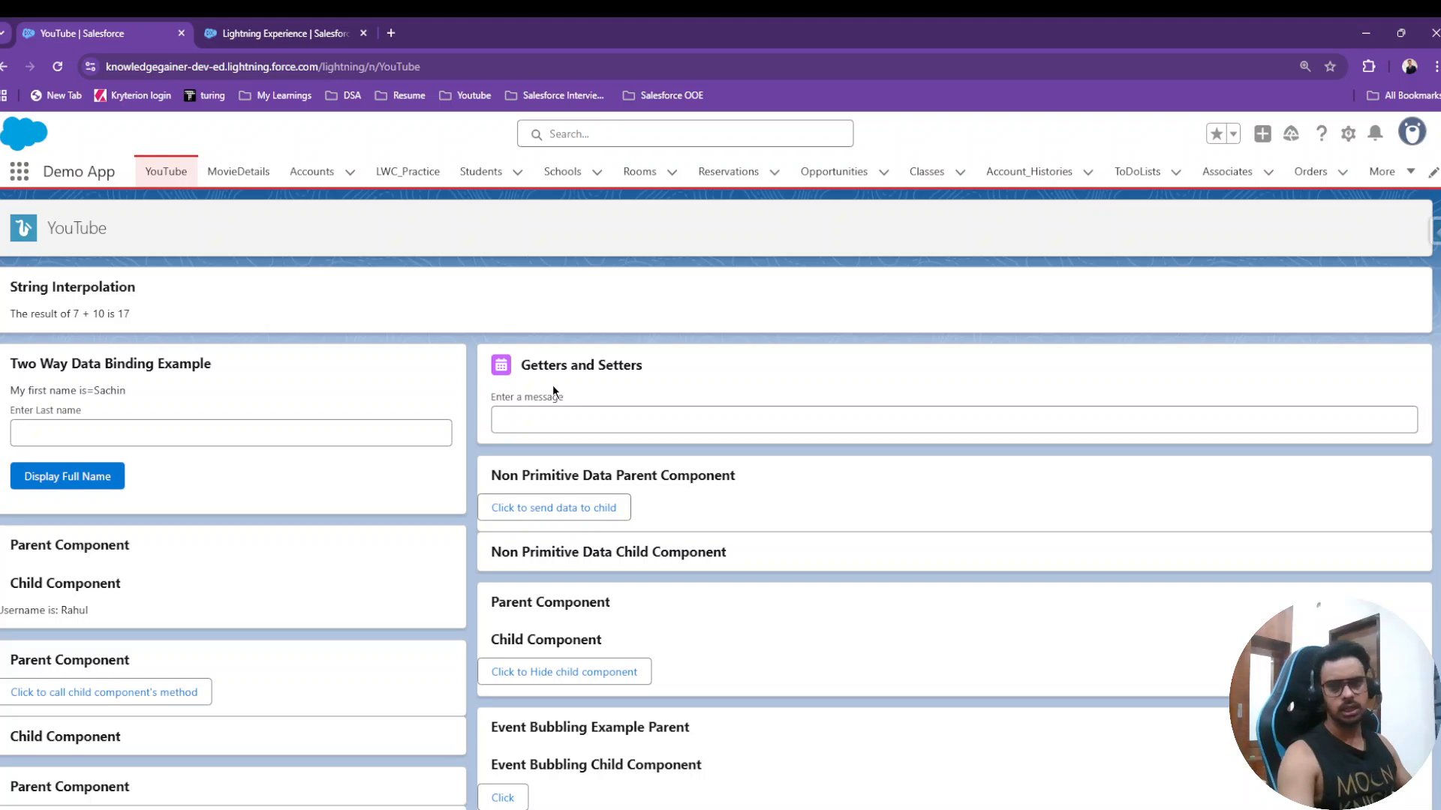
pyautogui.scroll(-15, 589, 409)
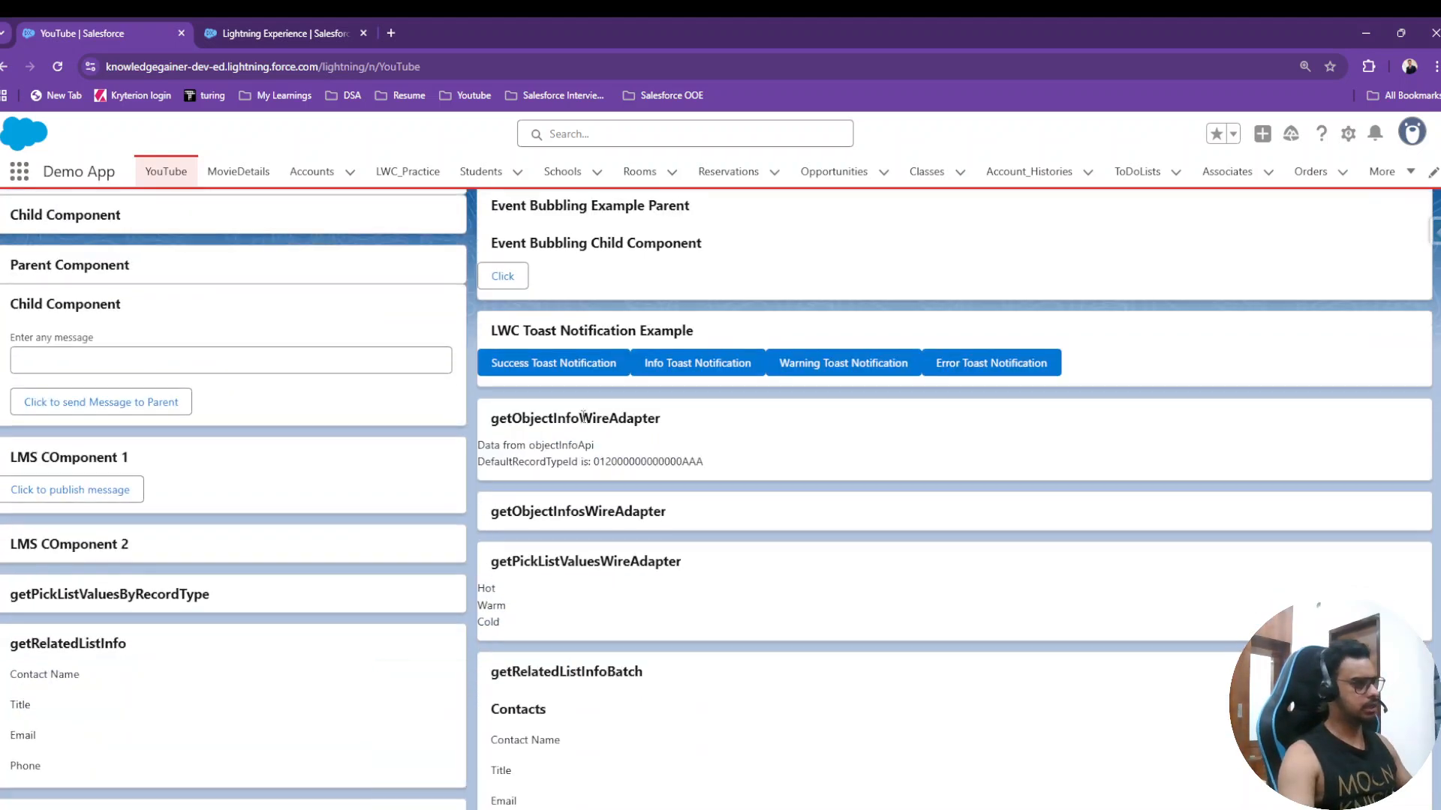
pyautogui.scroll(-20, 638, 525)
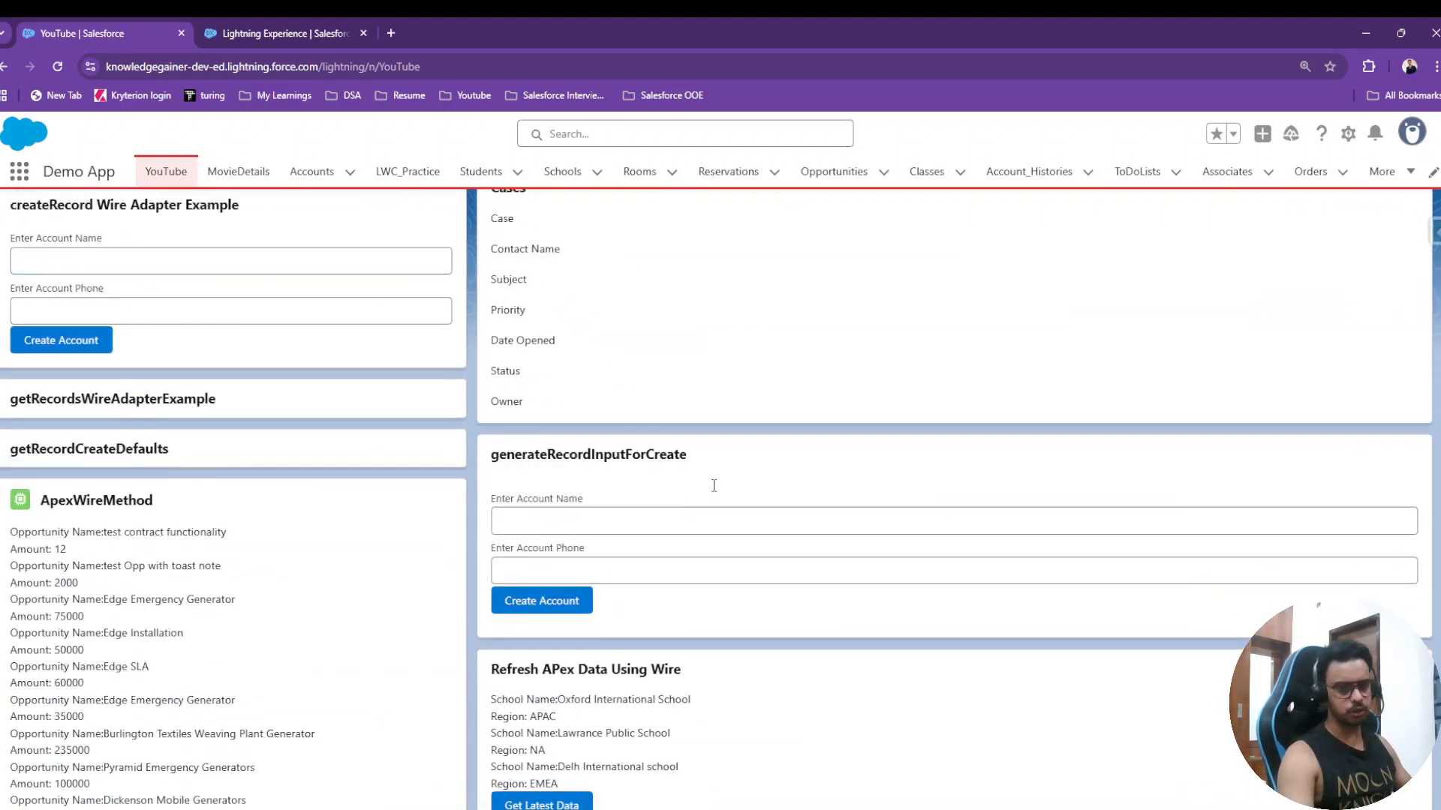
pyautogui.scroll(-1, 615, 586)
pyautogui.scroll(1, 611, 572)
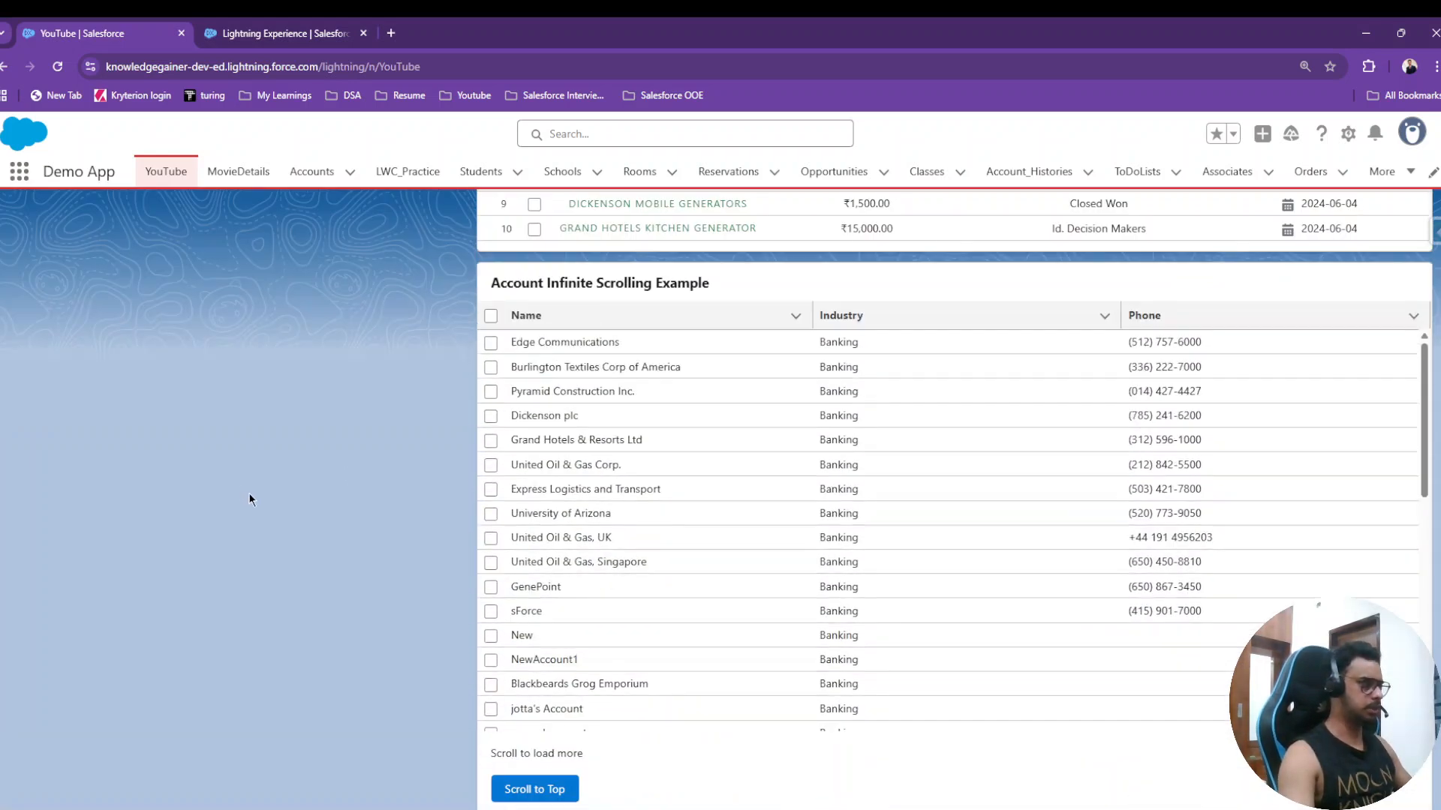
pyautogui.scroll(7, 245, 492)
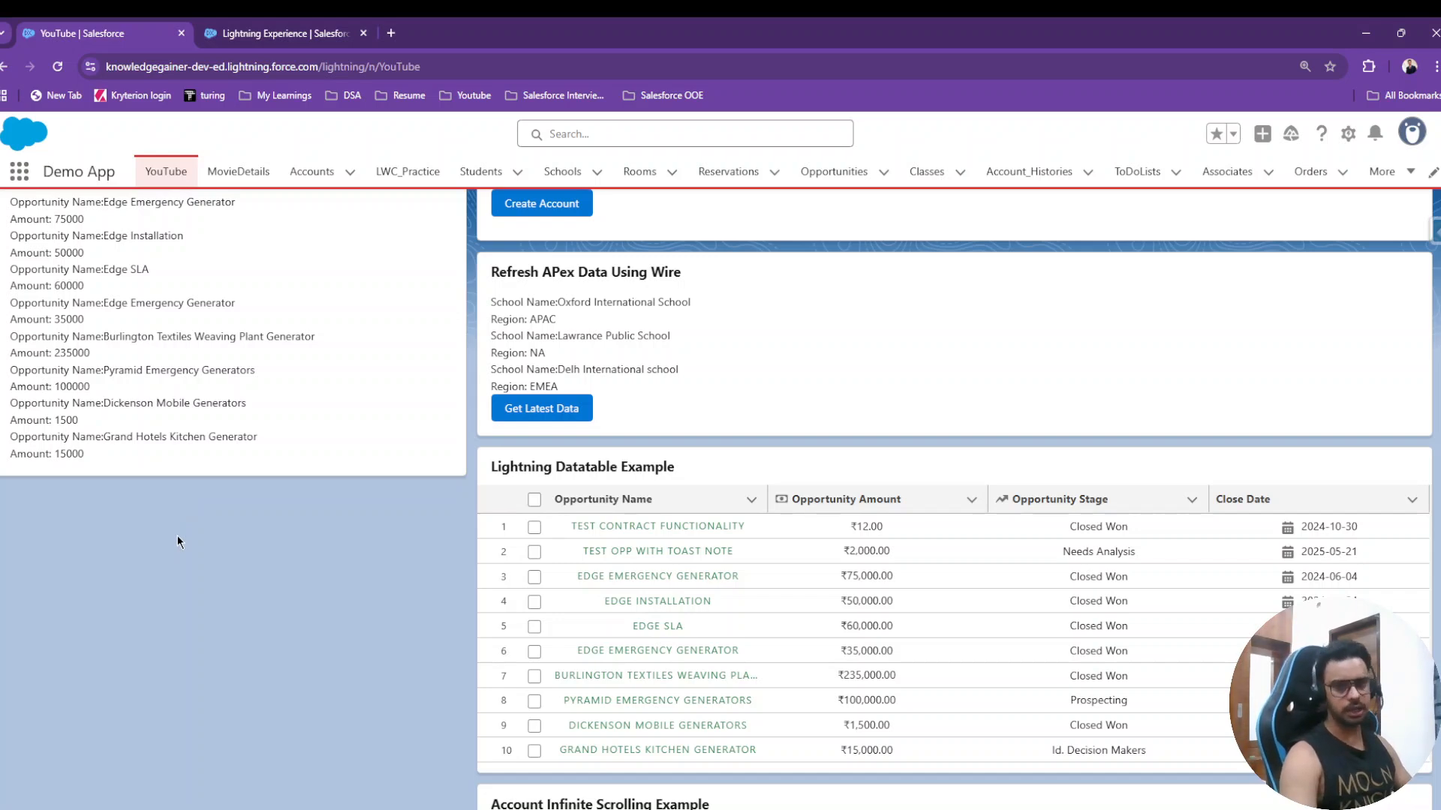
pyautogui.scroll(-15, 755, 434)
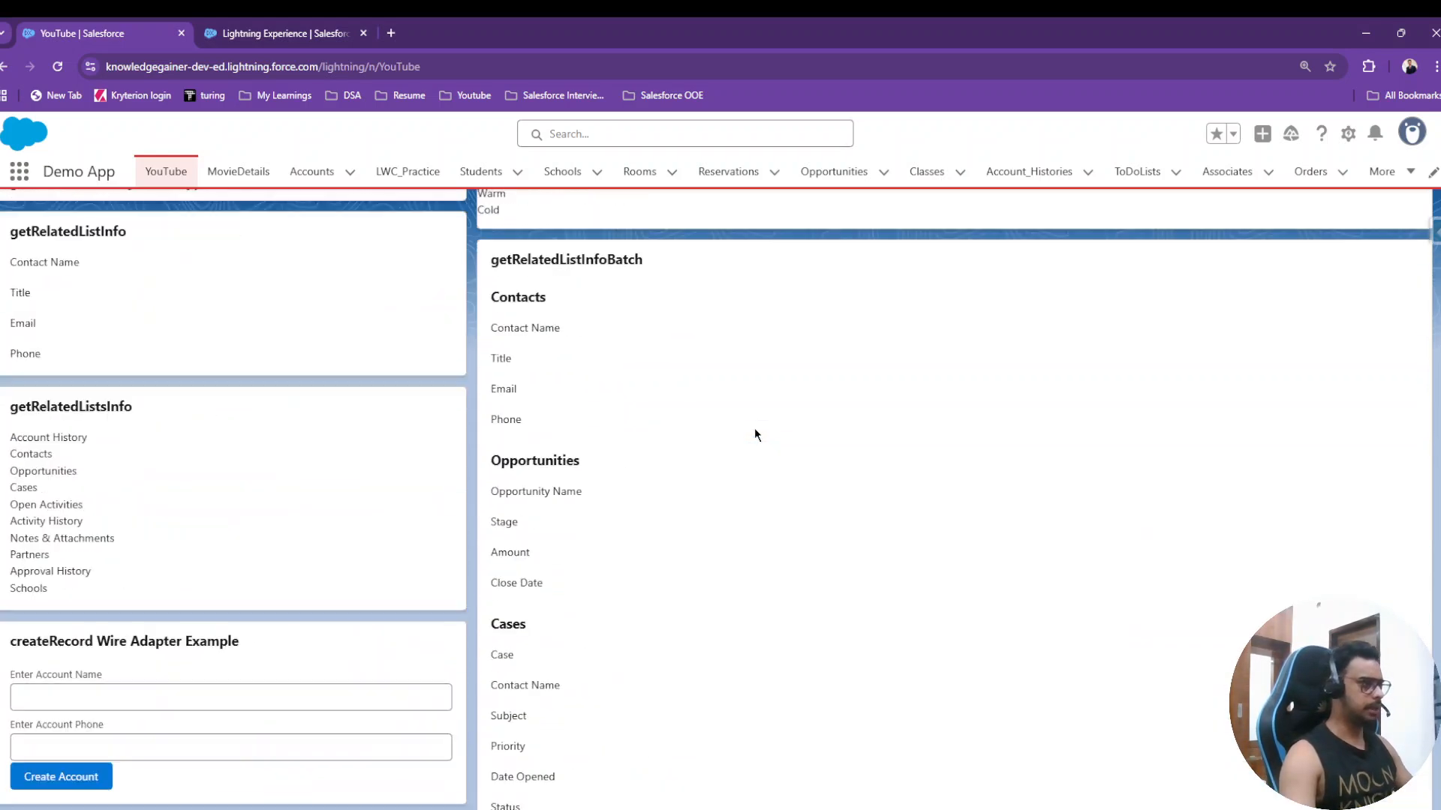
pyautogui.scroll(12, 754, 434)
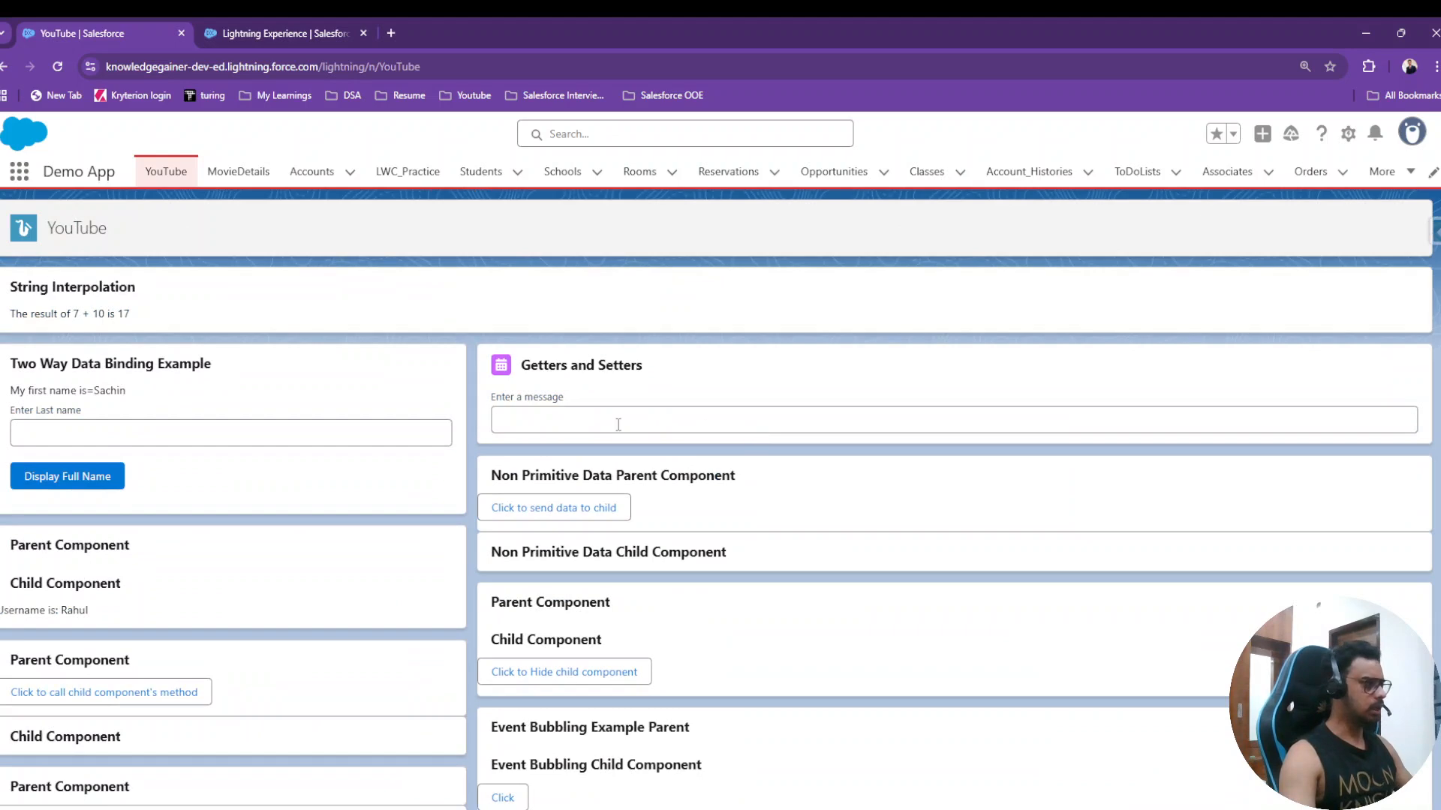
pyautogui.scroll(-7, 627, 421)
pyautogui.scroll(-20, 612, 419)
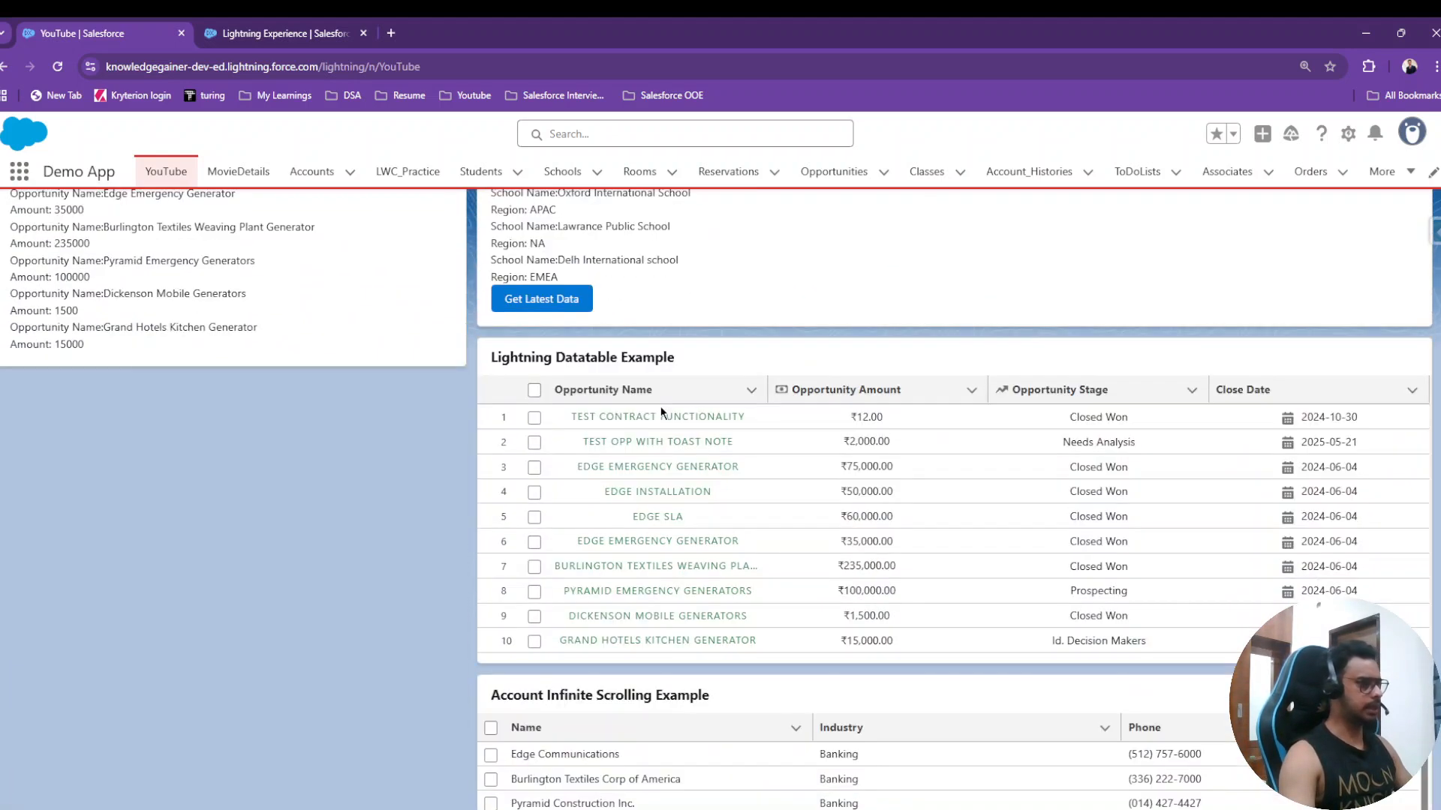
pyautogui.scroll(-1, 661, 411)
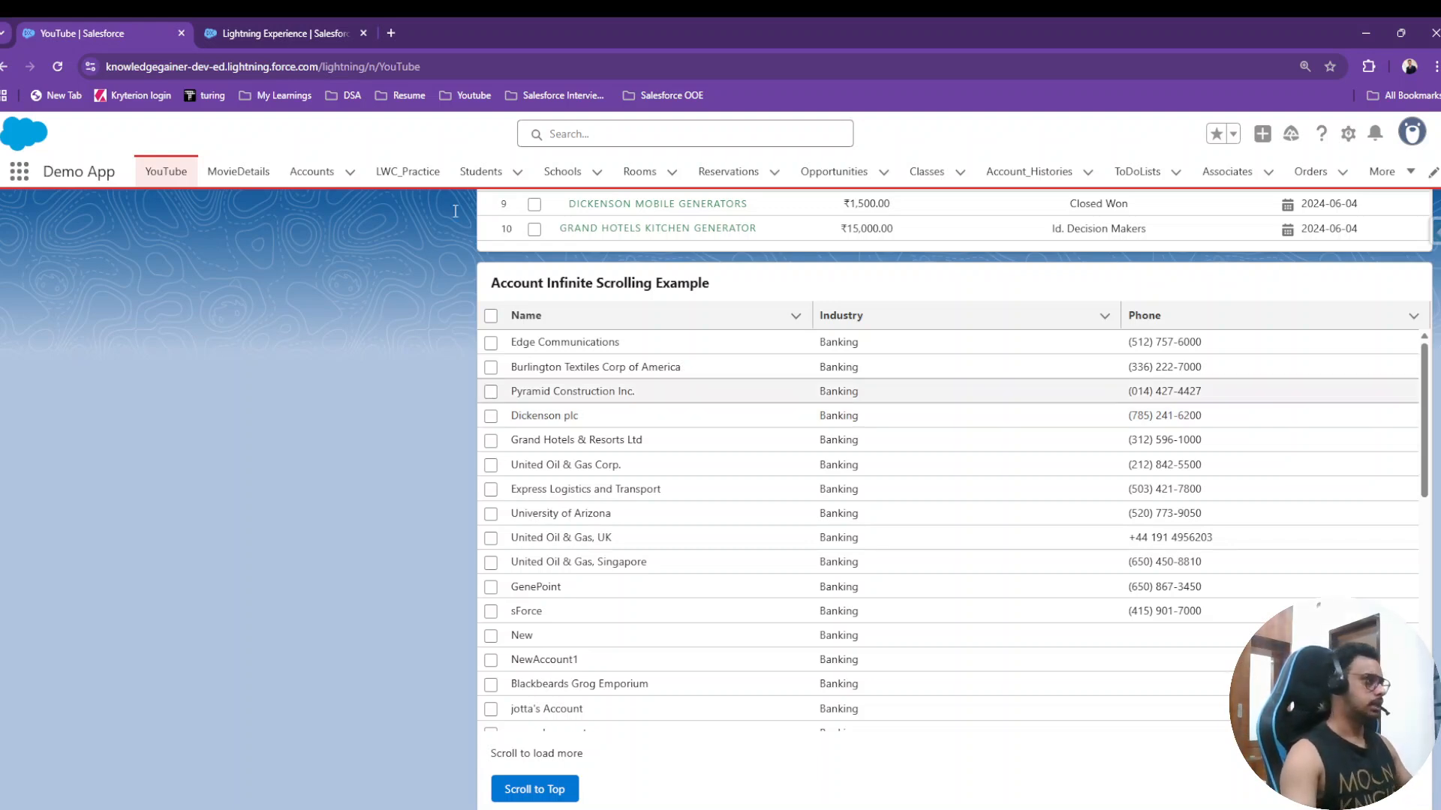
pyautogui.click(277, 33)
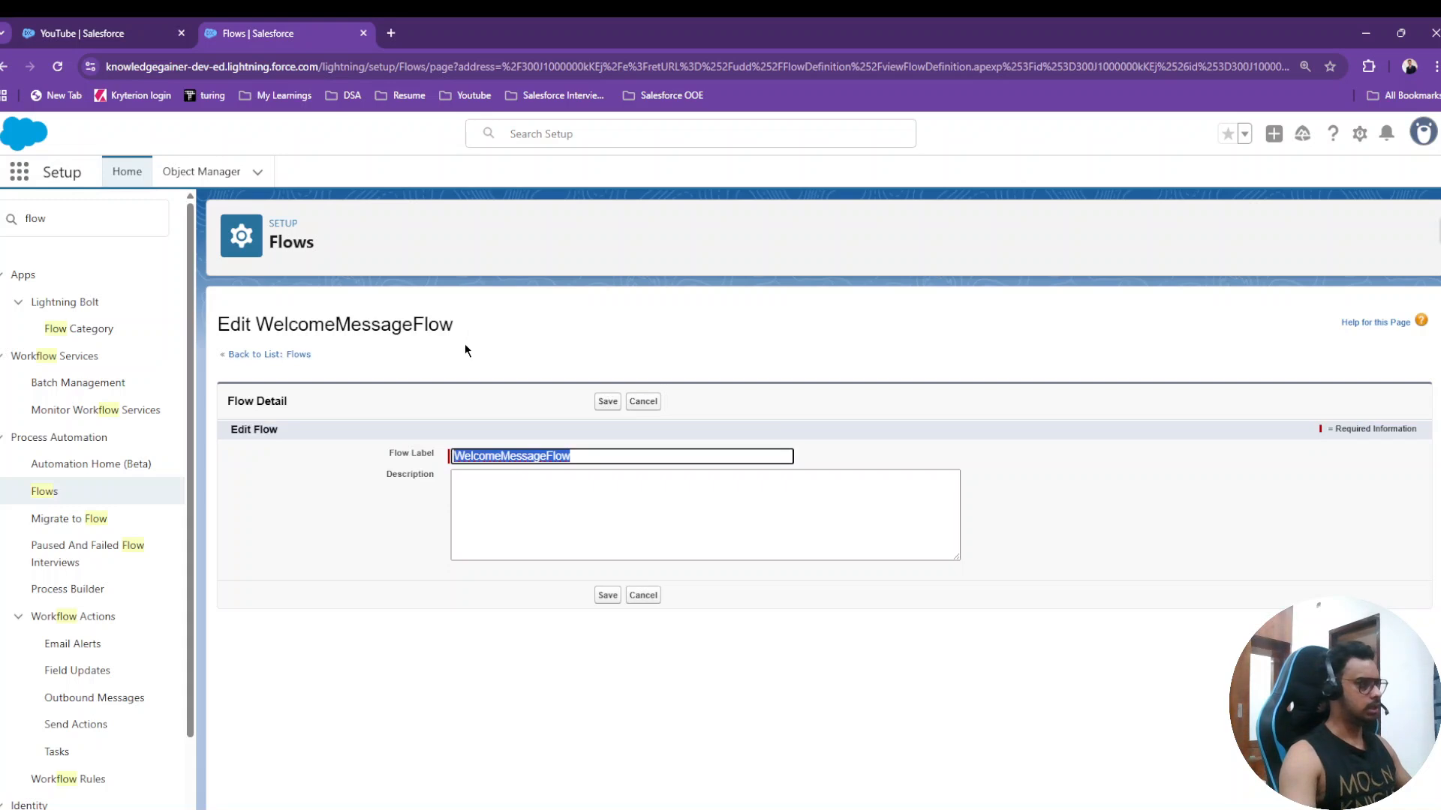
# - Cancel the flow edit form and open WelcomeMessageFlow version 1 in Flow Builder
pyautogui.click(638, 544)
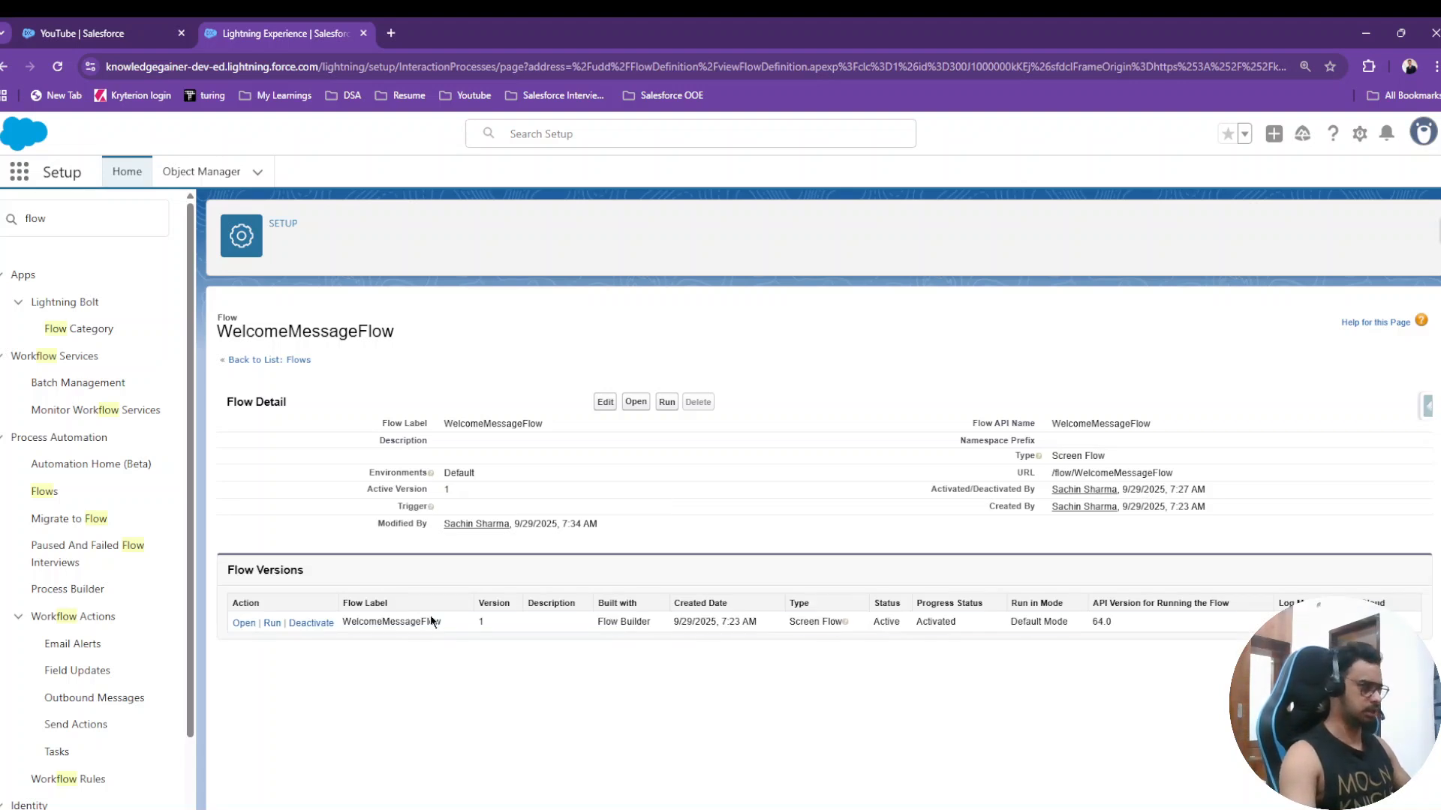
pyautogui.click(243, 624)
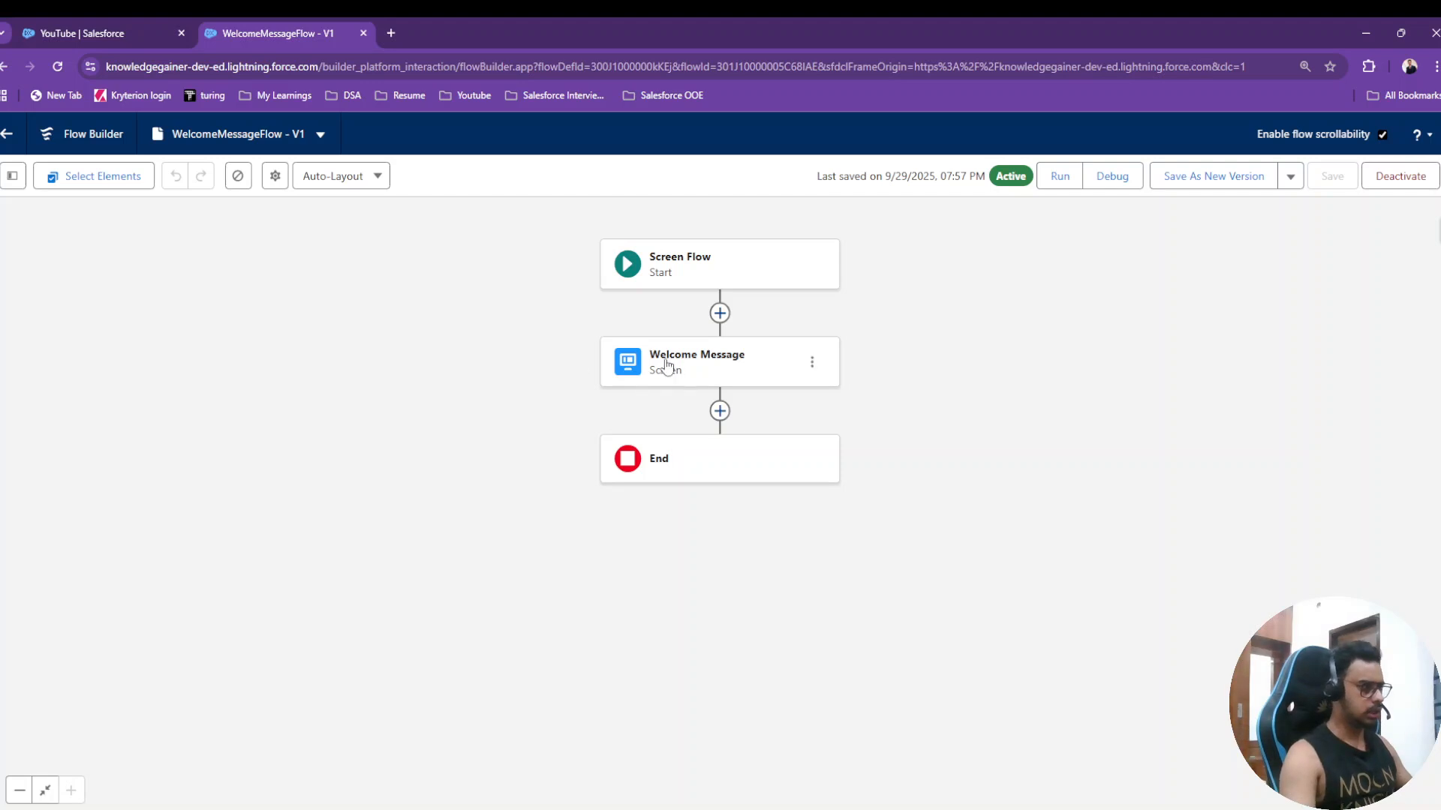
# - Add a Section component below the welcome text on the Welcome Message screen
pyautogui.doubleClick(674, 358)
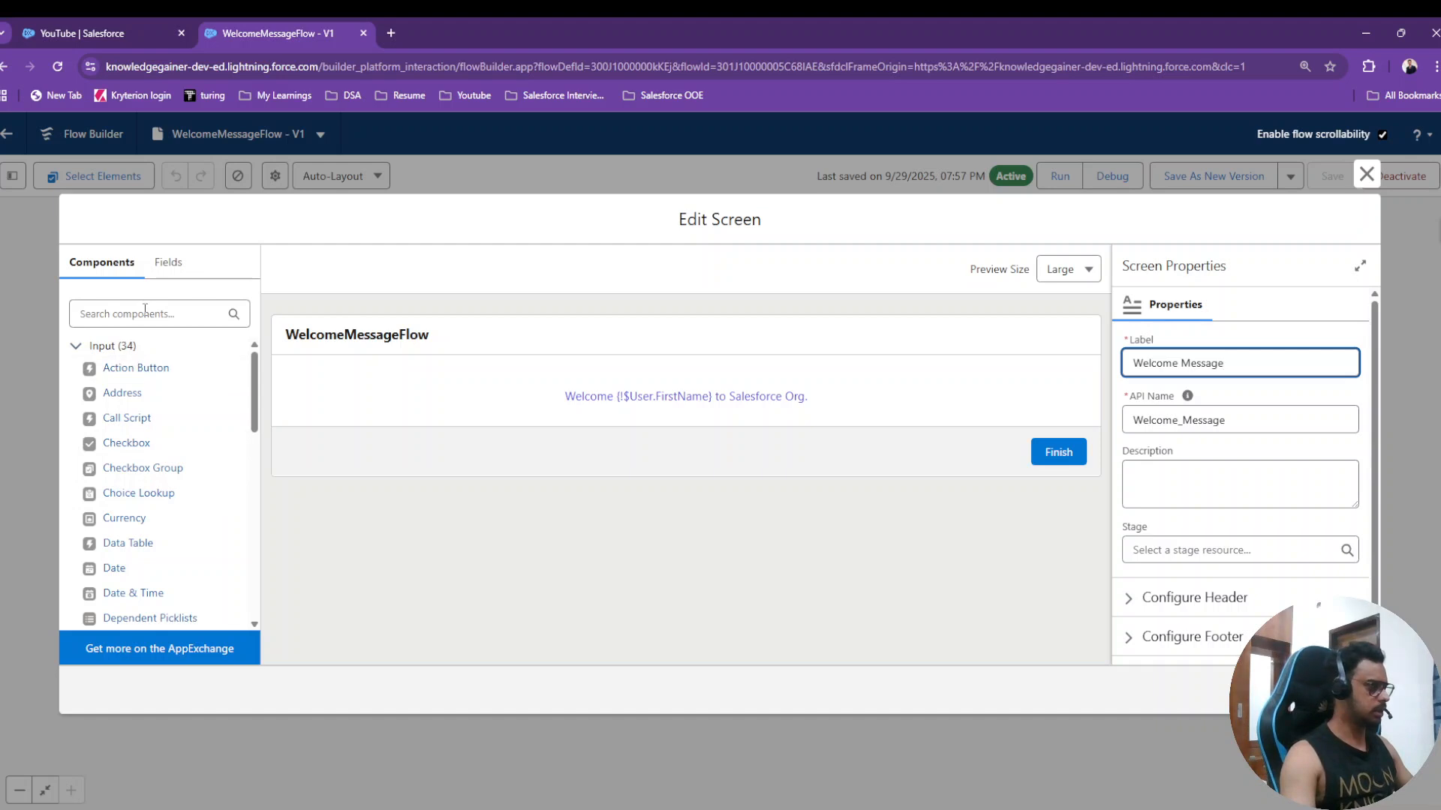
pyautogui.click(167, 262)
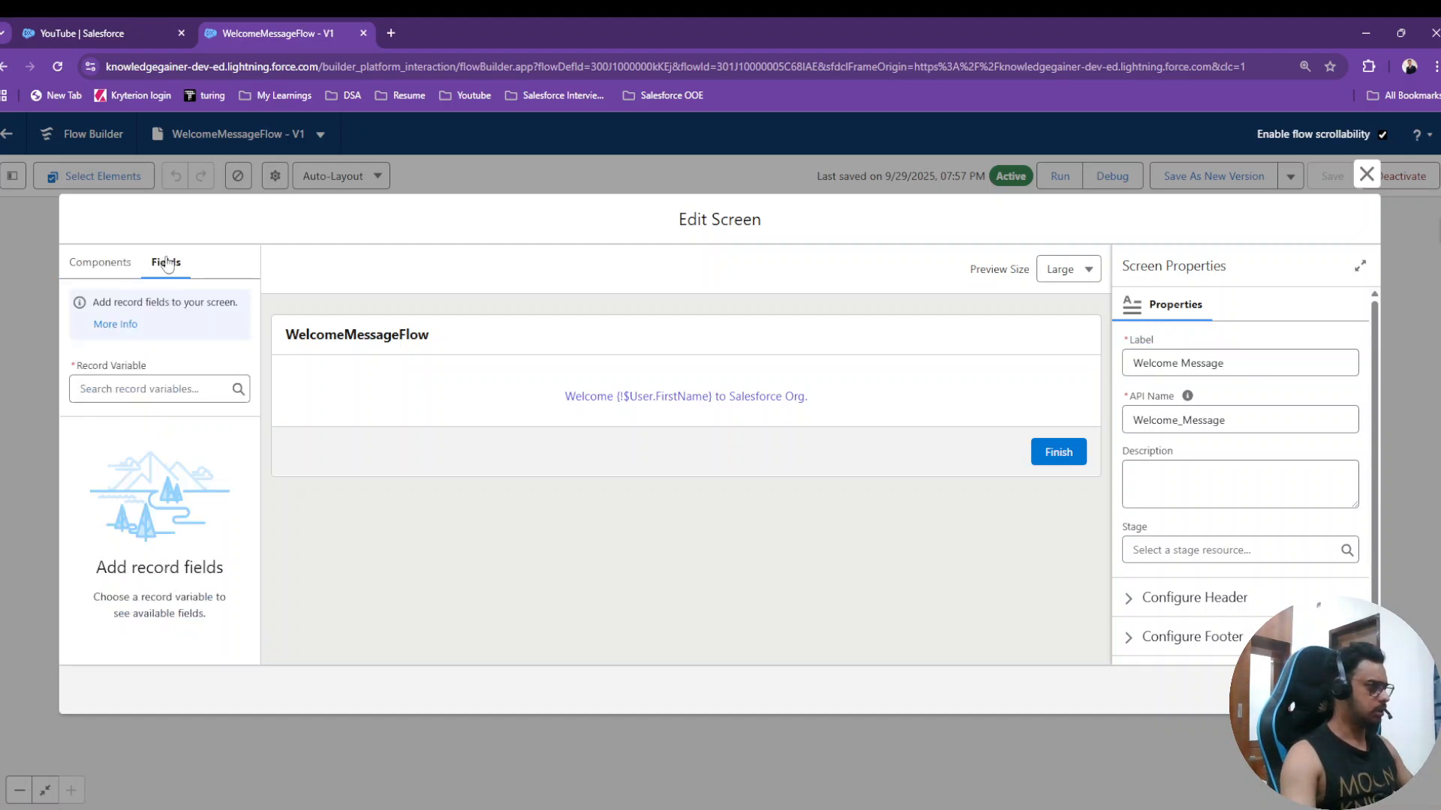
pyautogui.click(97, 263)
pyautogui.click(146, 322)
pyautogui.write('se')
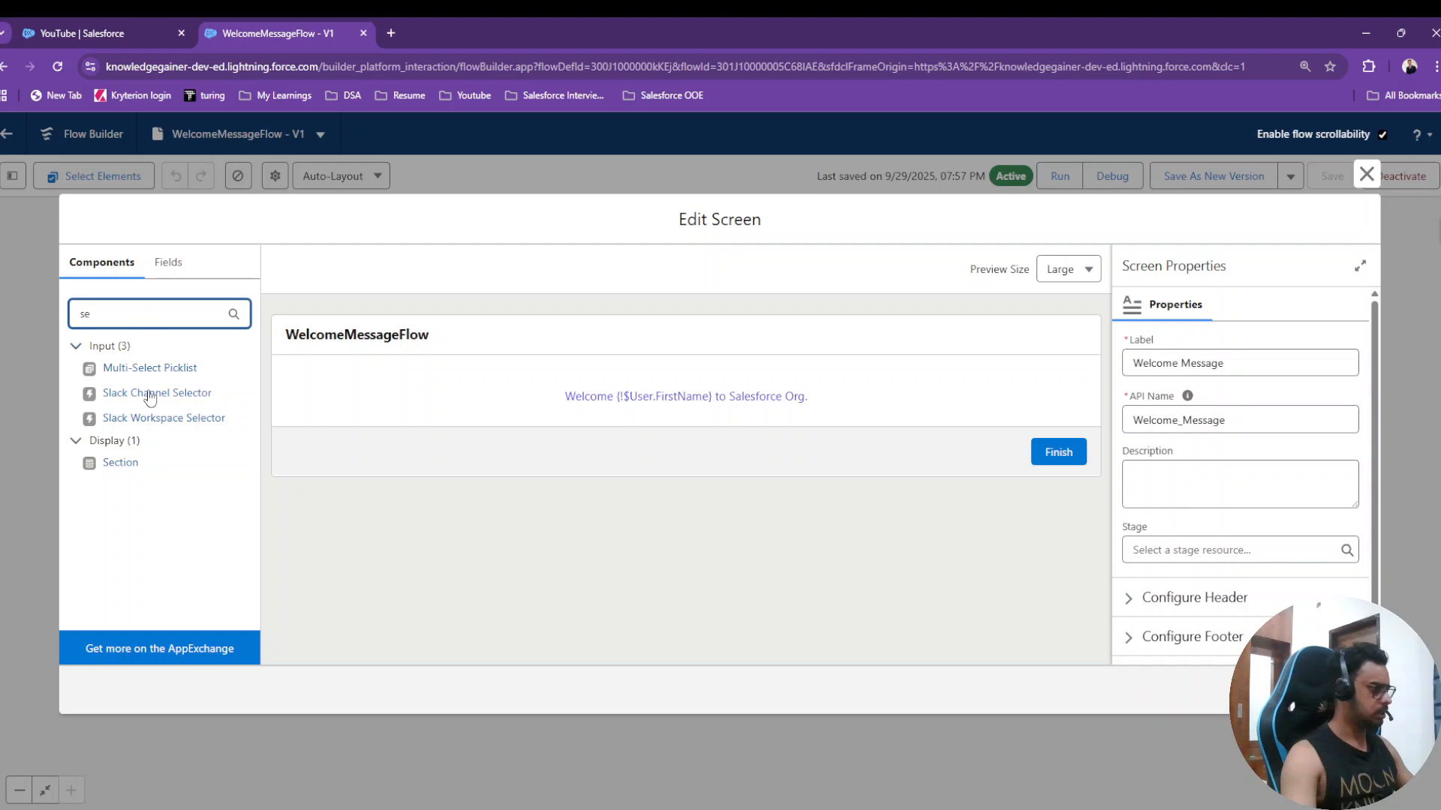
pyautogui.moveTo(117, 467); pyautogui.dragTo(447, 414)
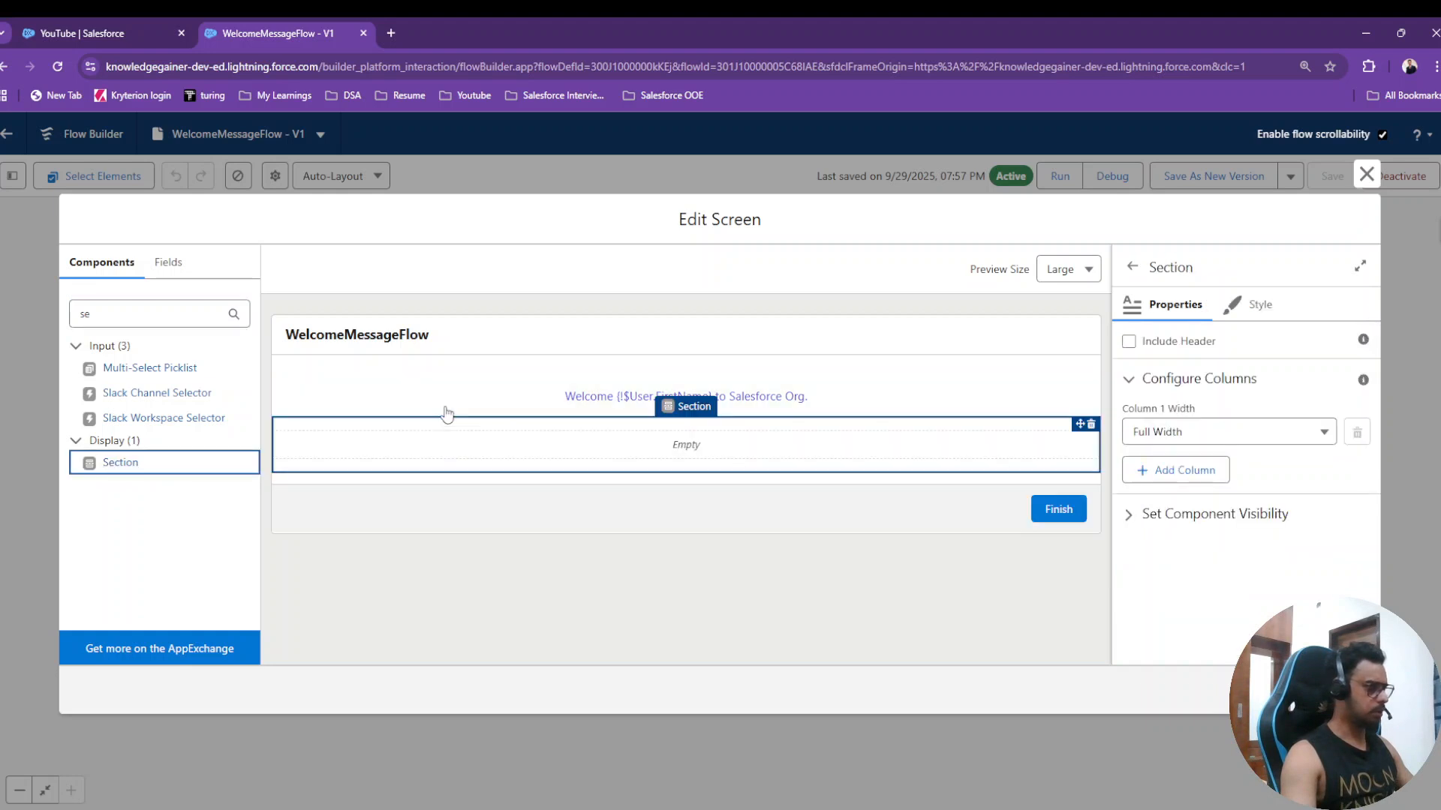
# - Give the new section a header labelled 'Create Account'
pyautogui.click(608, 448)
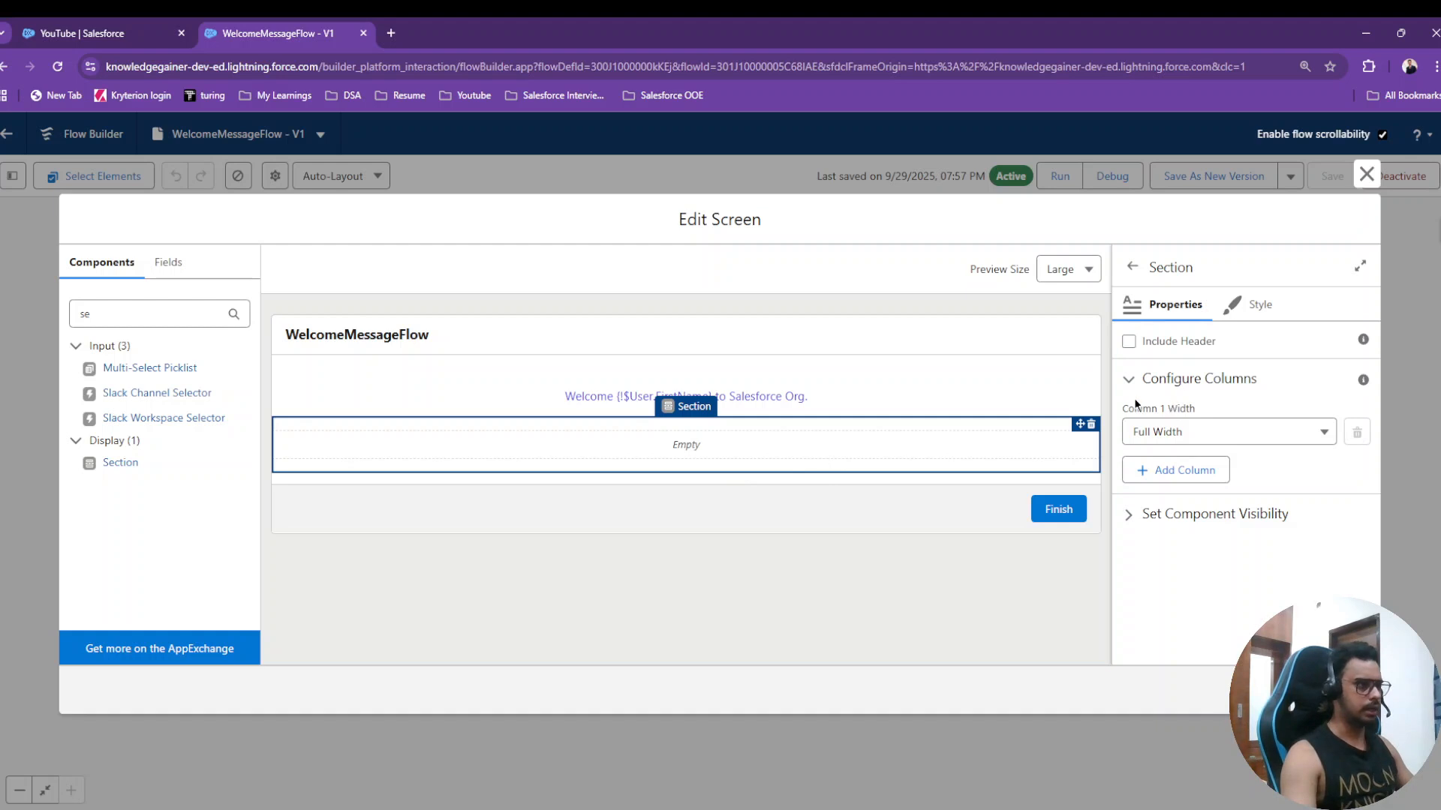
pyautogui.click(1129, 341)
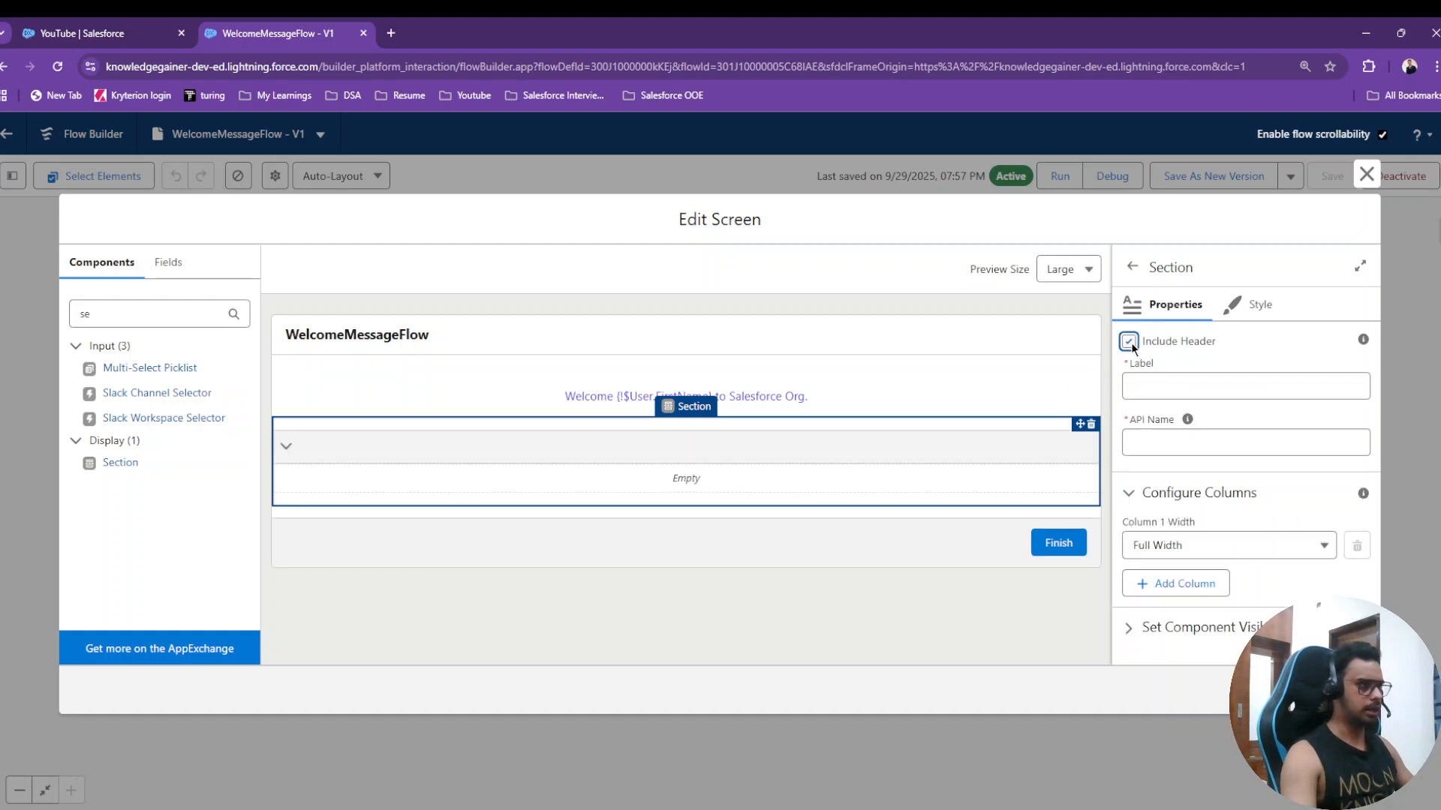
pyautogui.click(1174, 386)
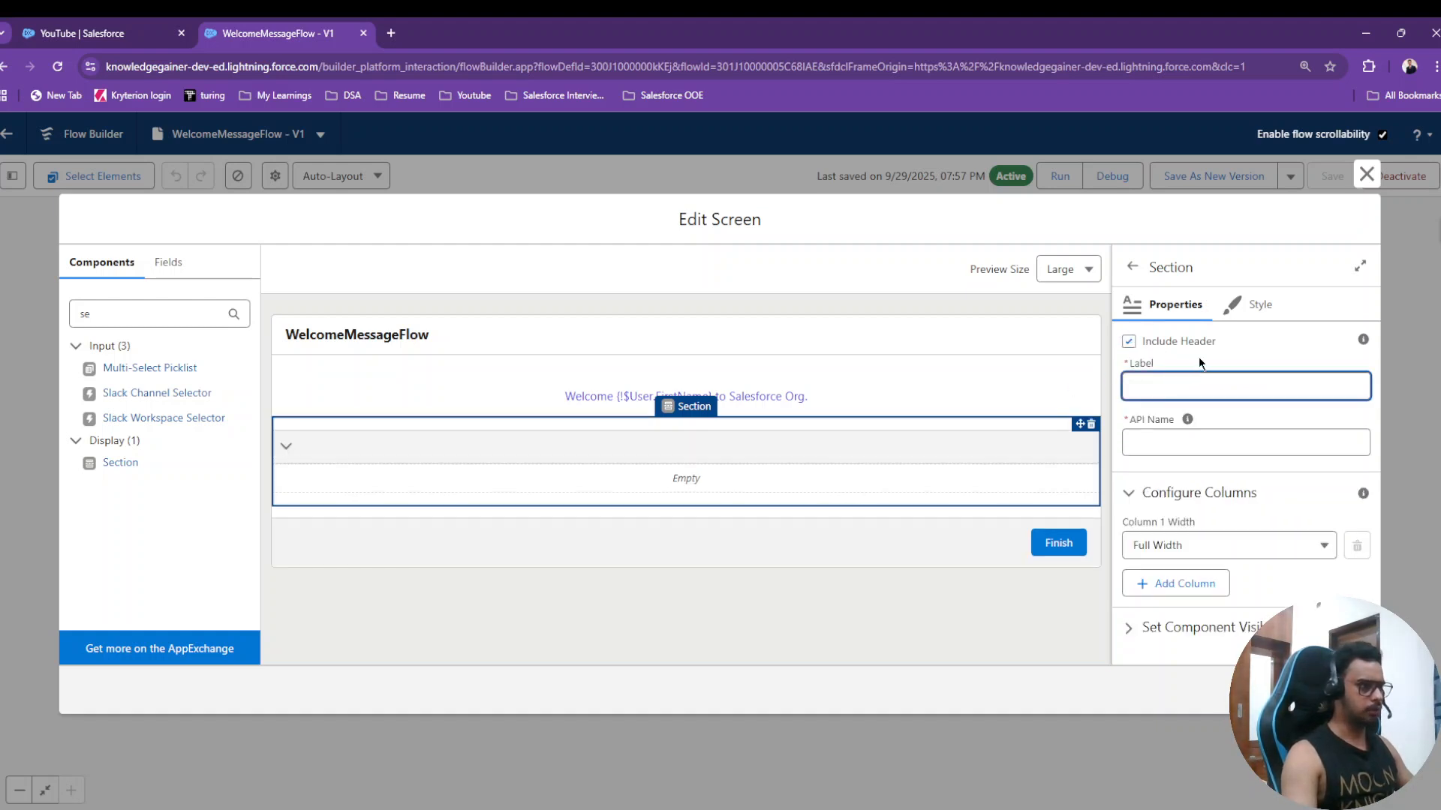
pyautogui.write('Create')
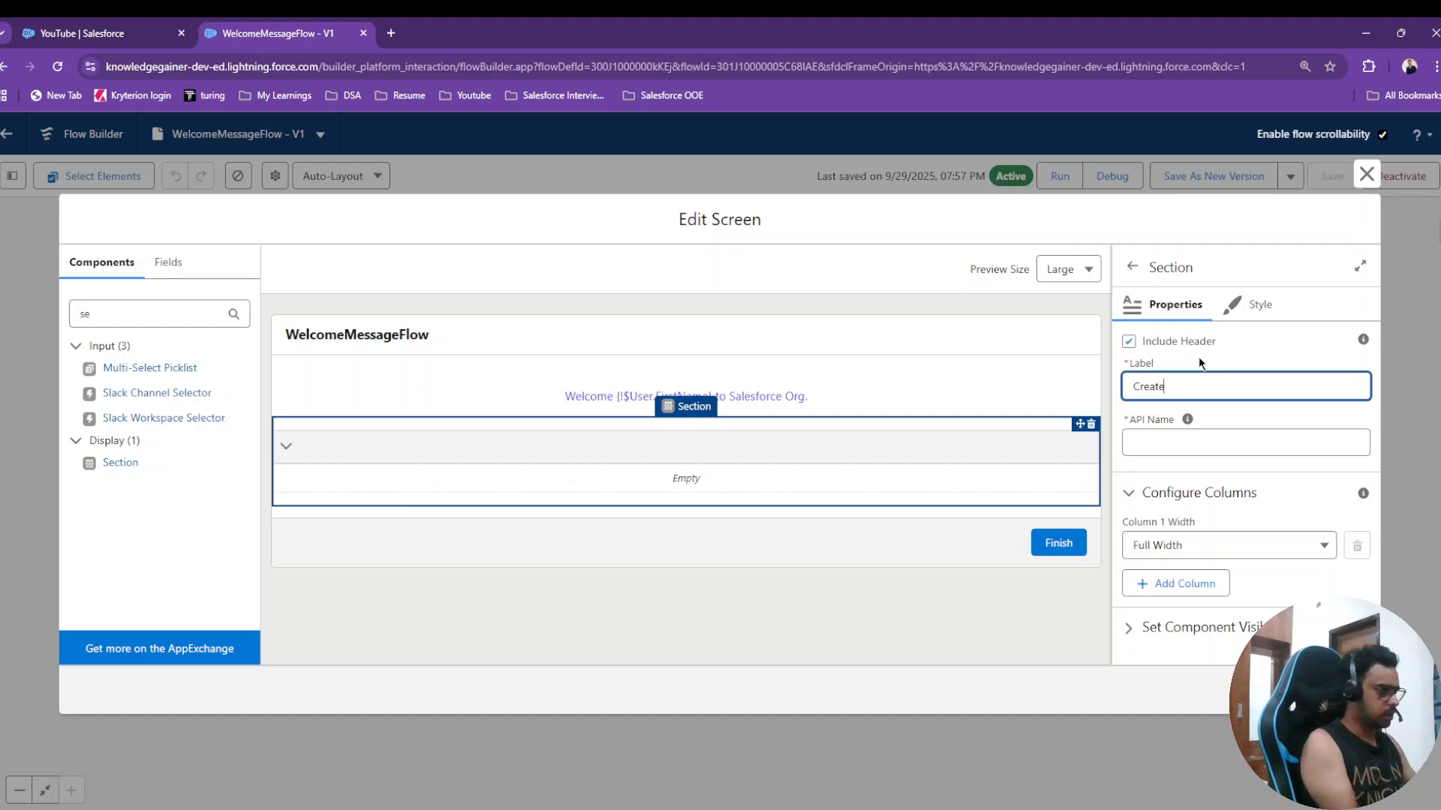
pyautogui.write(' Account')
pyautogui.click(1199, 357)
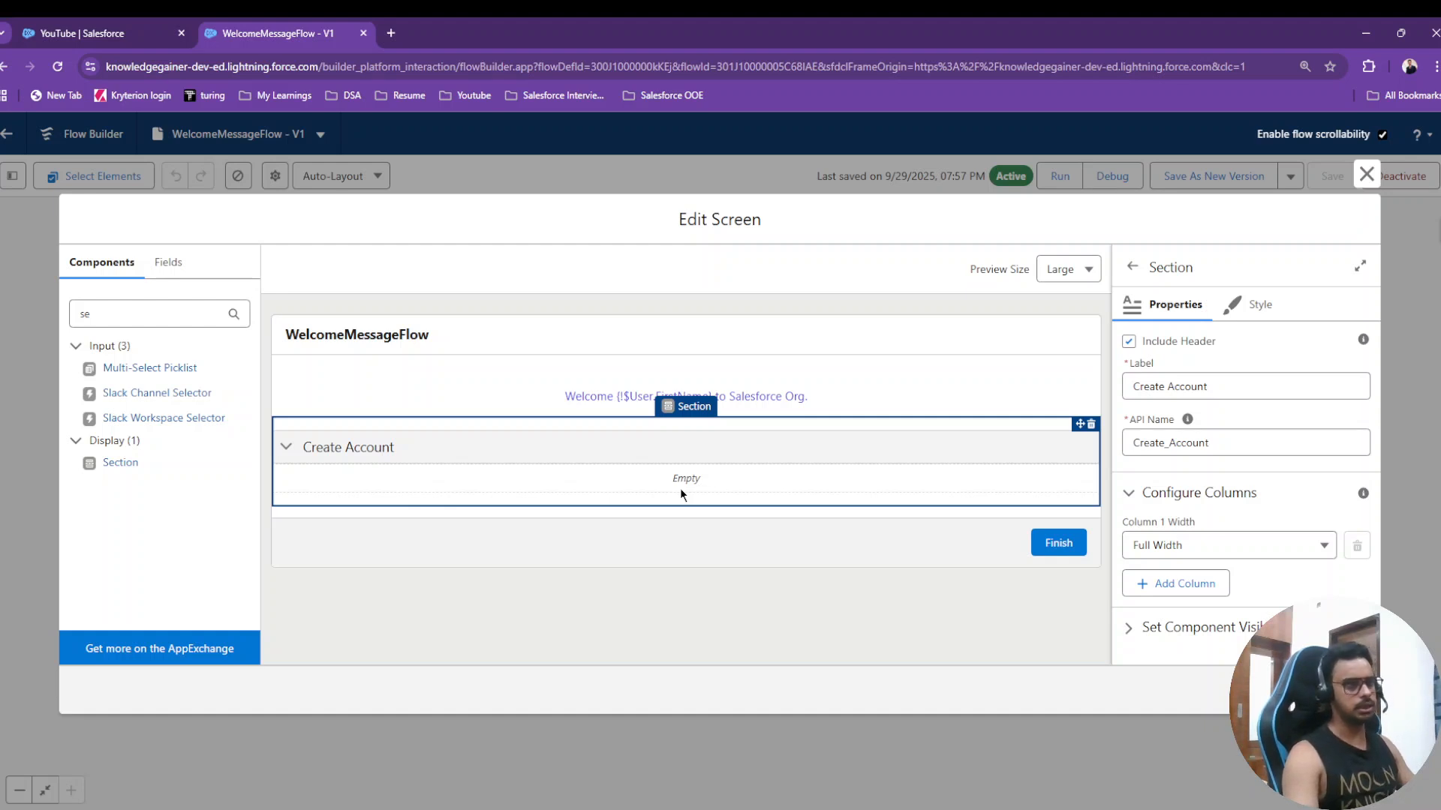
# - Open Salesforce Accounts in a separate browser tab from the YouTube app page
pyautogui.click(391, 33)
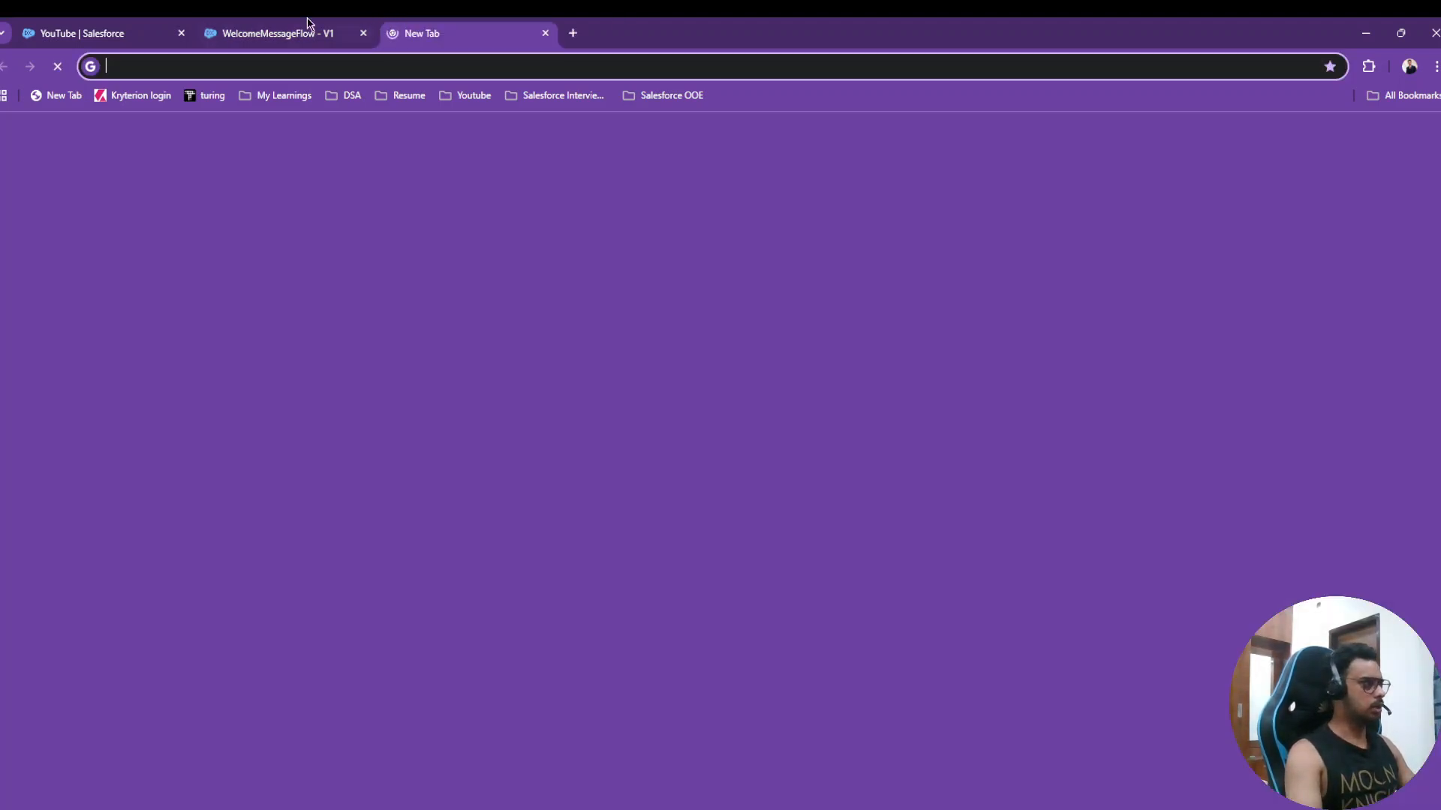
pyautogui.click(123, 22)
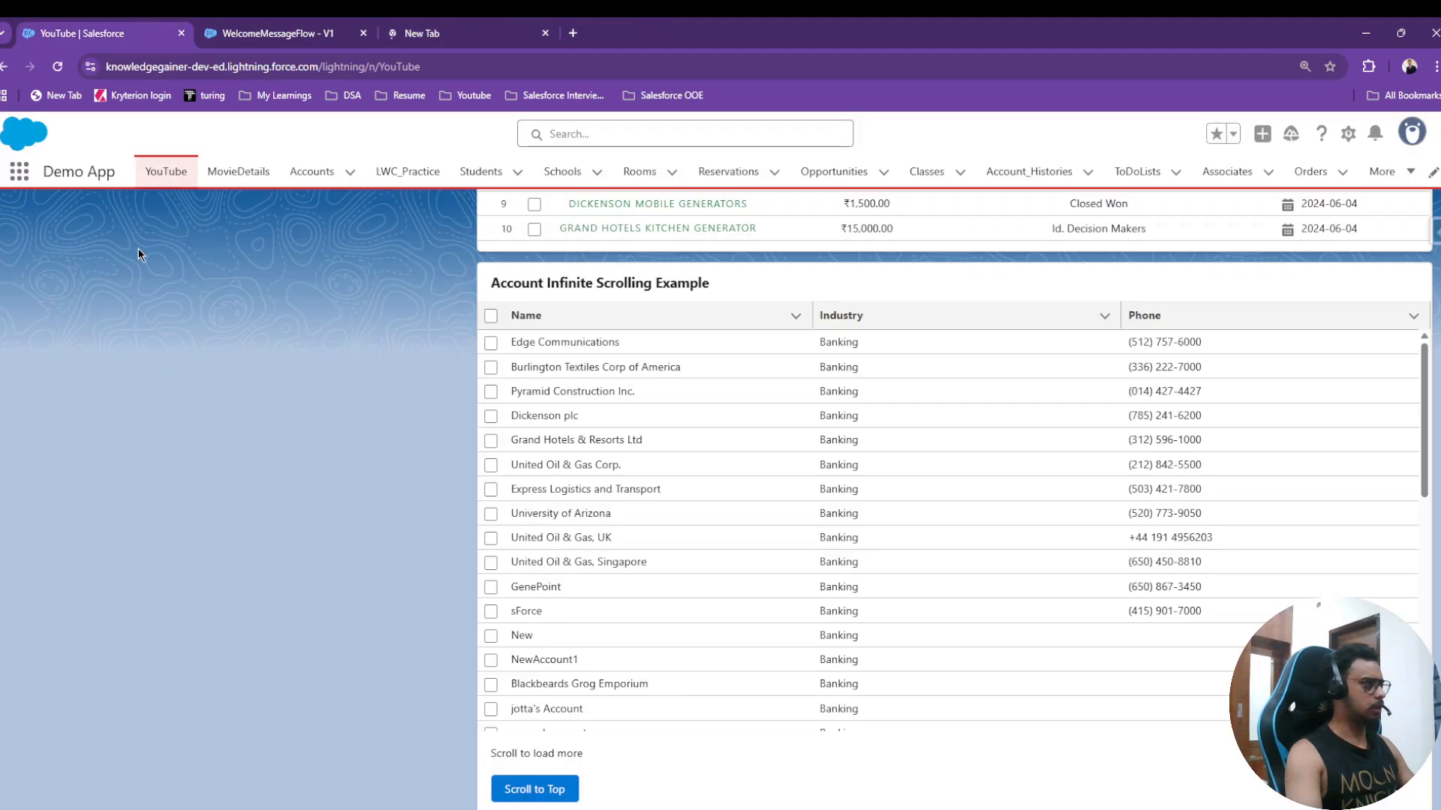
pyautogui.rightClick(298, 178)
pyautogui.click(312, 191)
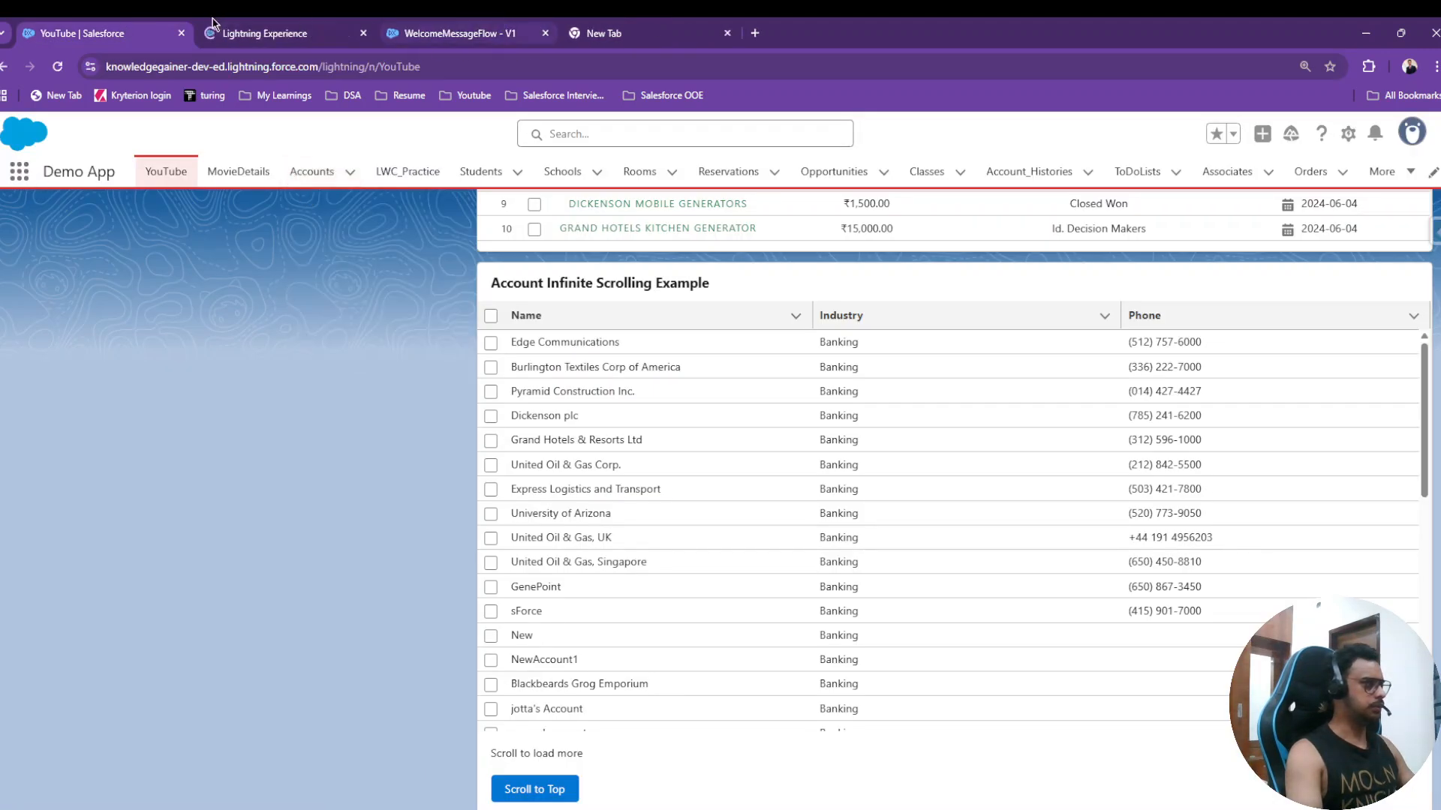
pyautogui.click(724, 33)
pyautogui.click(266, 30)
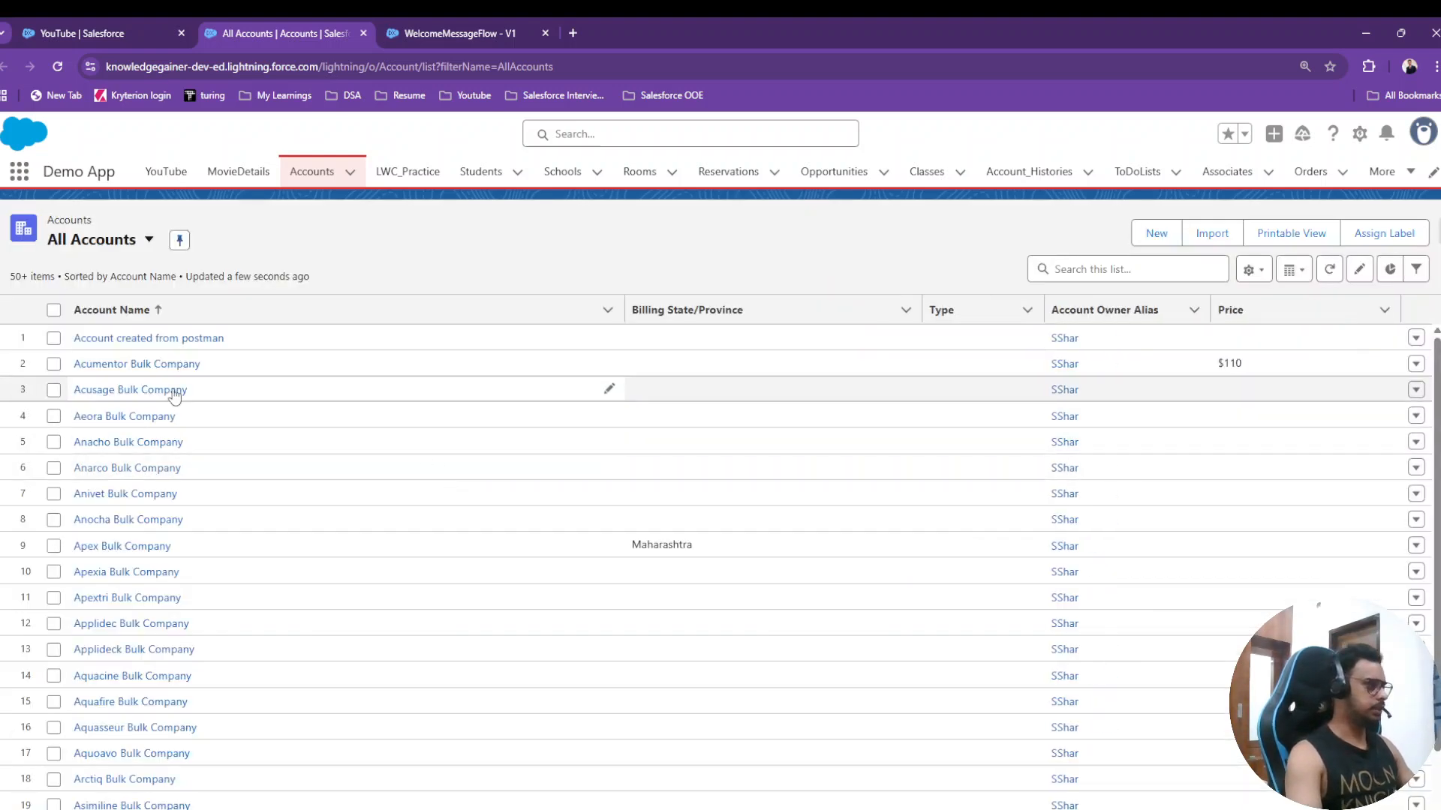
# - Review the Acumentor Bulk Company account's Fax and Website details, then return to the flow editor
pyautogui.click(142, 367)
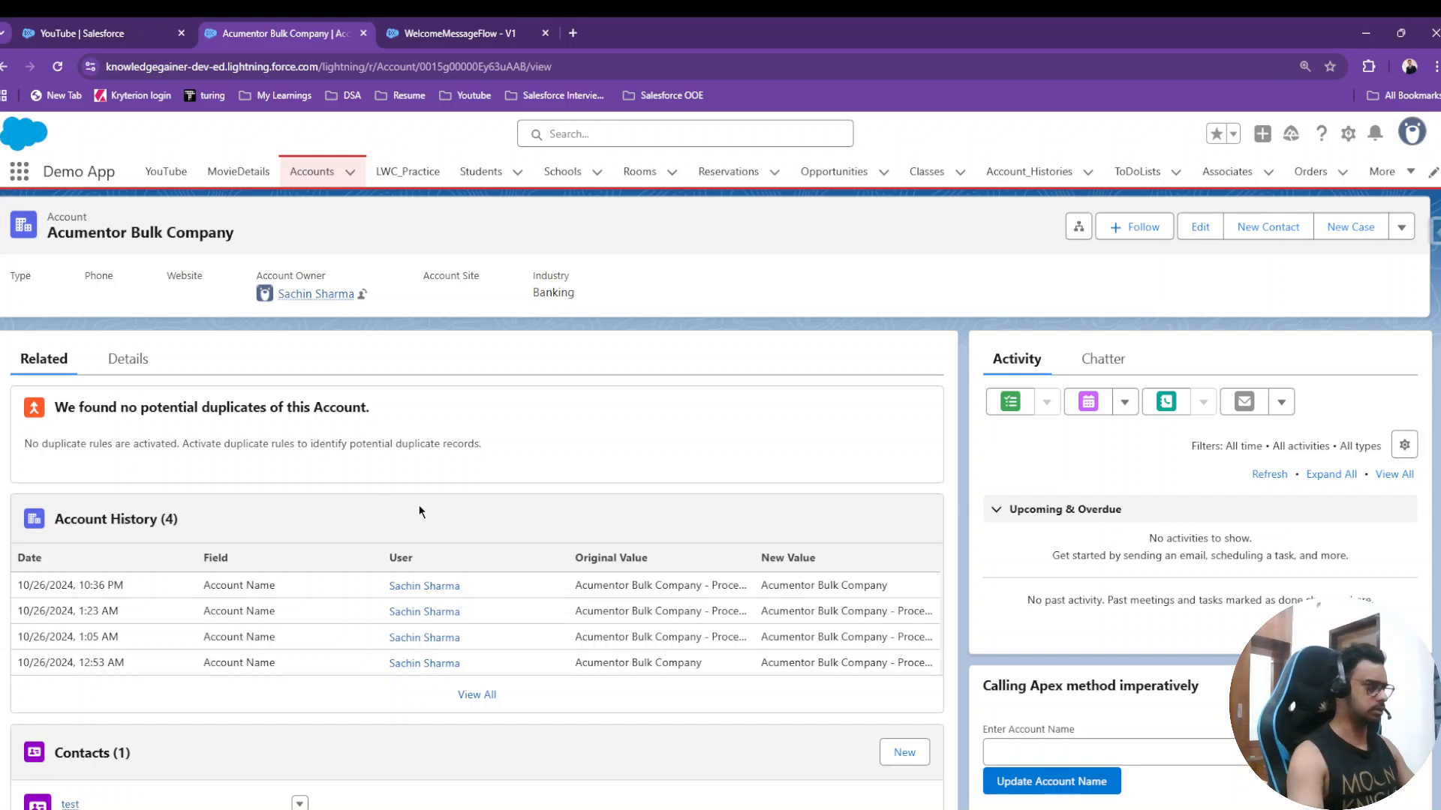
pyautogui.click(128, 361)
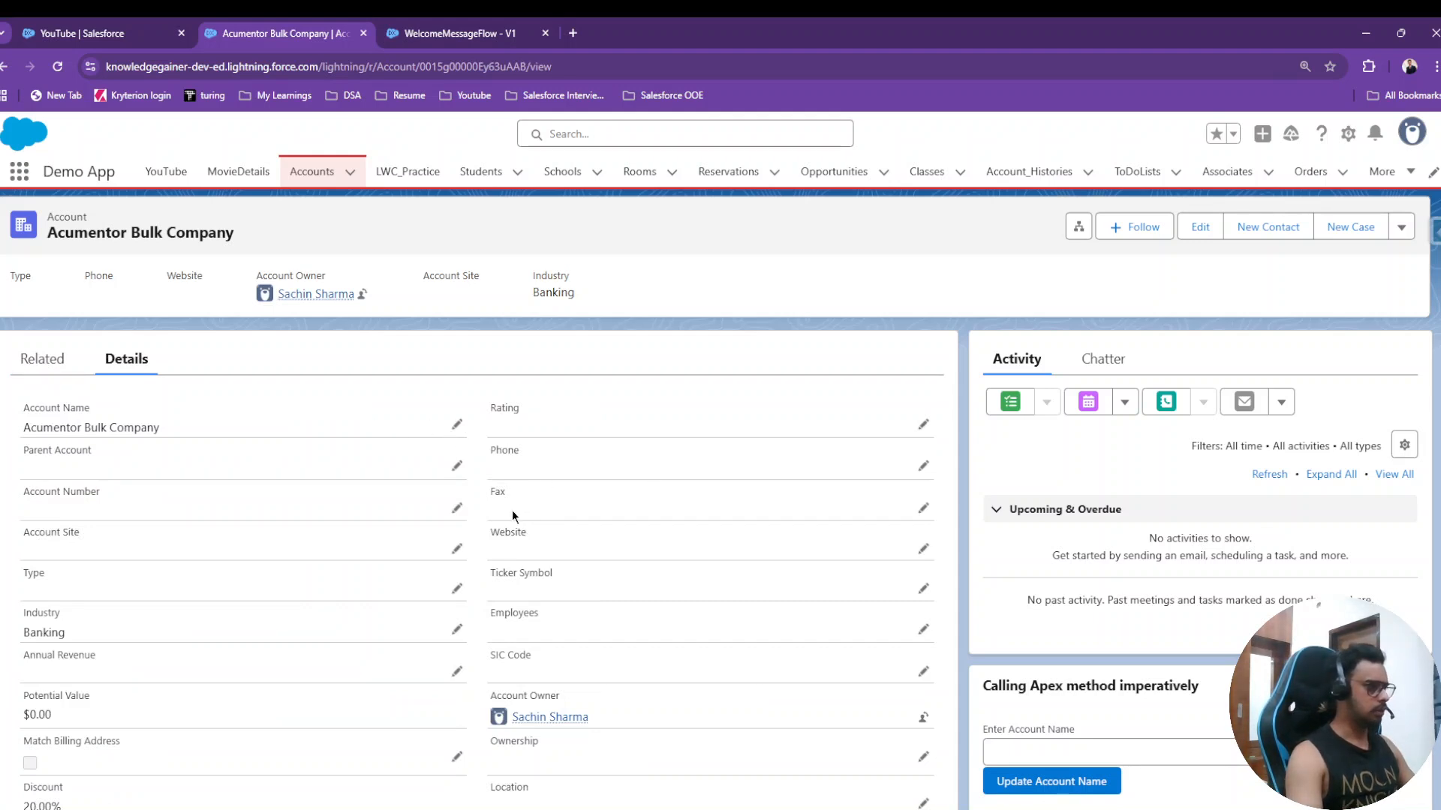
pyautogui.click(922, 508)
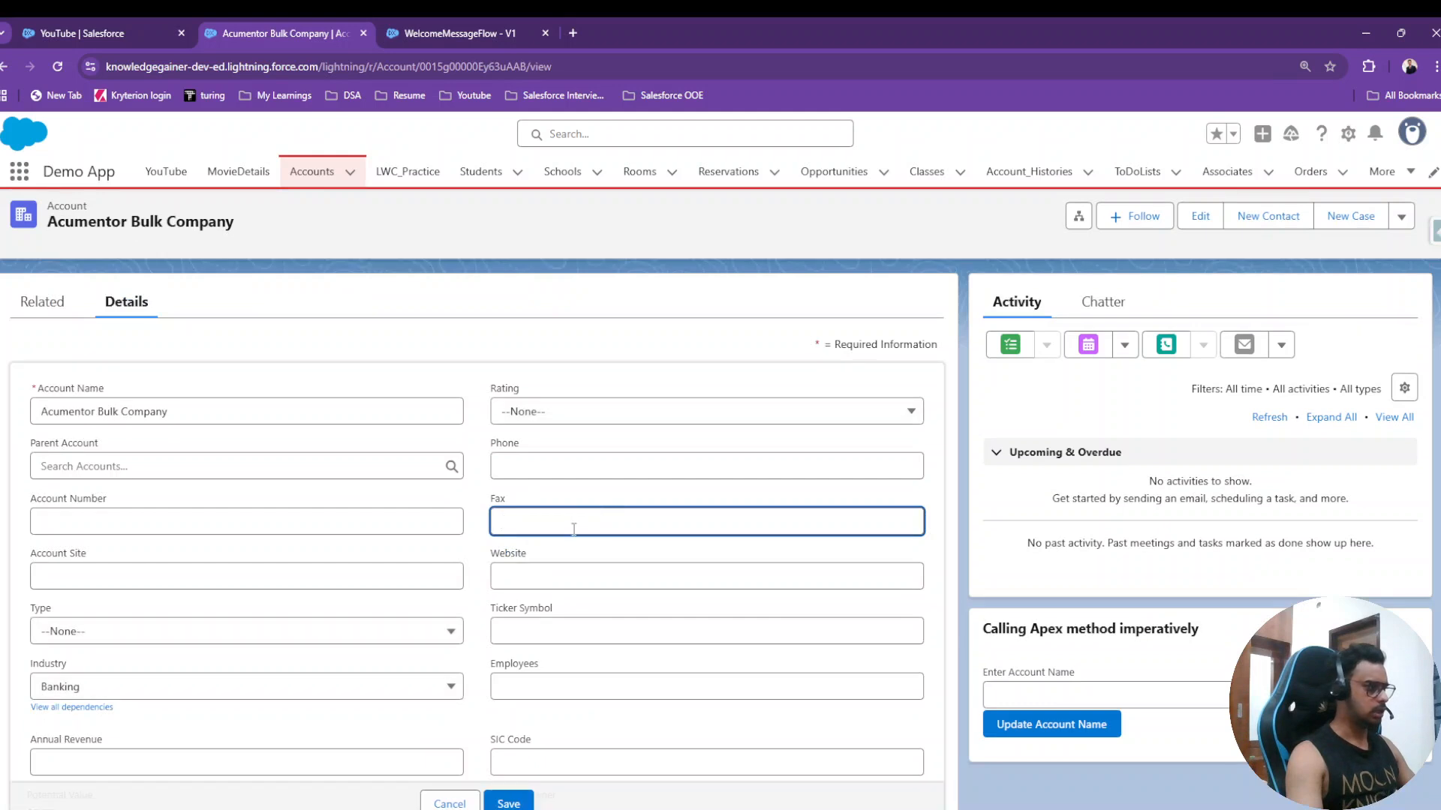
pyautogui.click(561, 575)
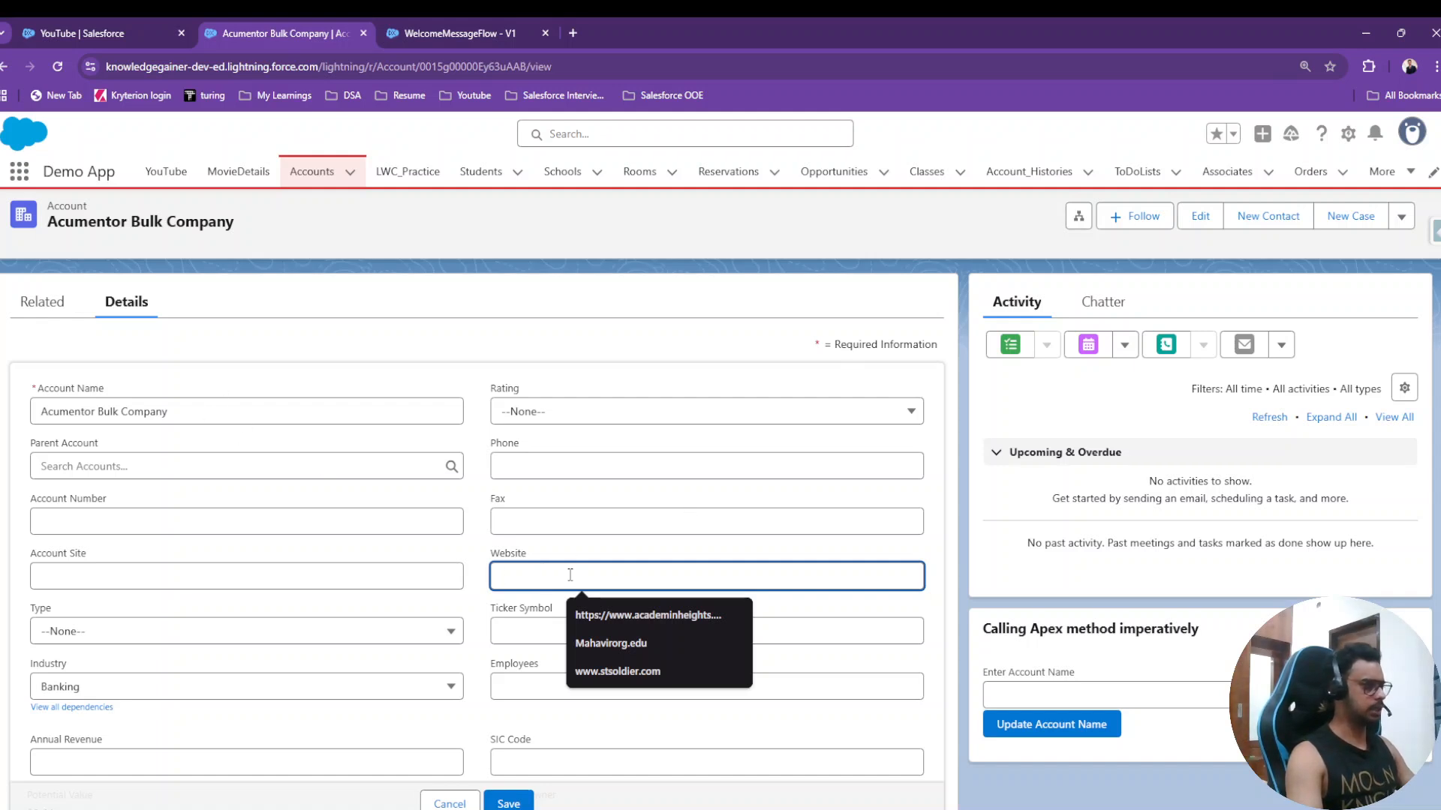
pyautogui.click(450, 33)
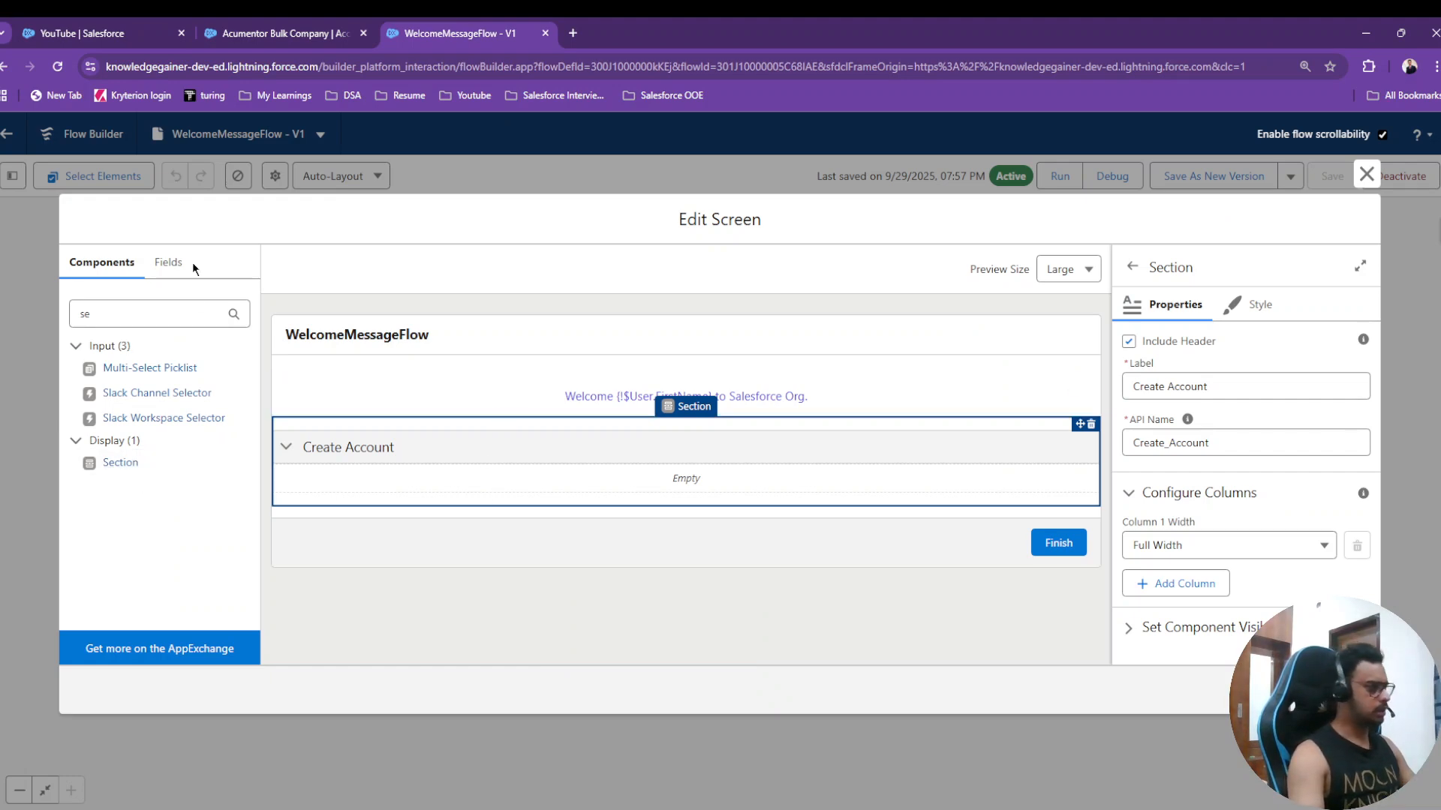
# - Add a required Text input labelled 'Account Name' to the Create Account section
pyautogui.click(168, 313)
pyautogui.press('BackSpace')
pyautogui.press('BackSpace')
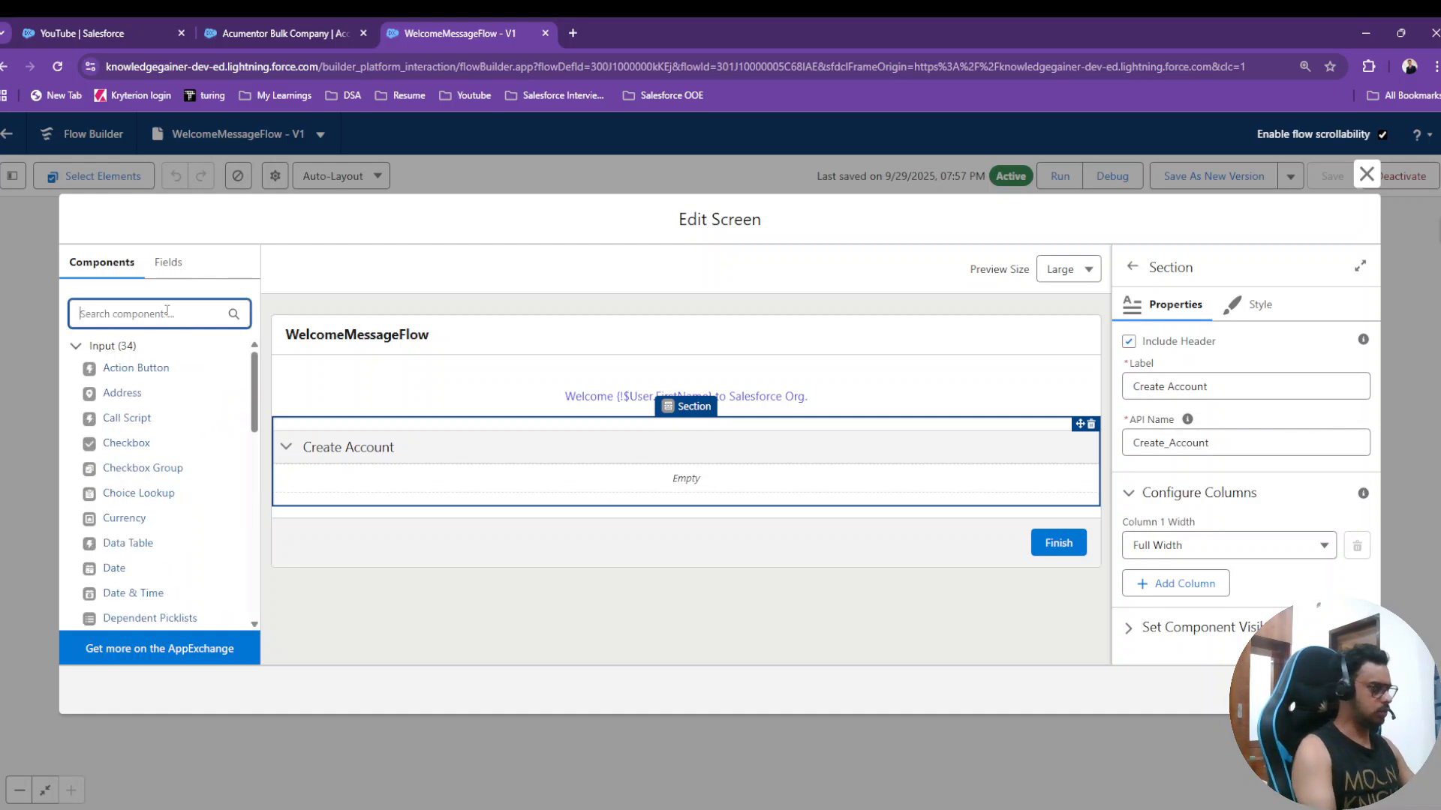
pyautogui.write('text')
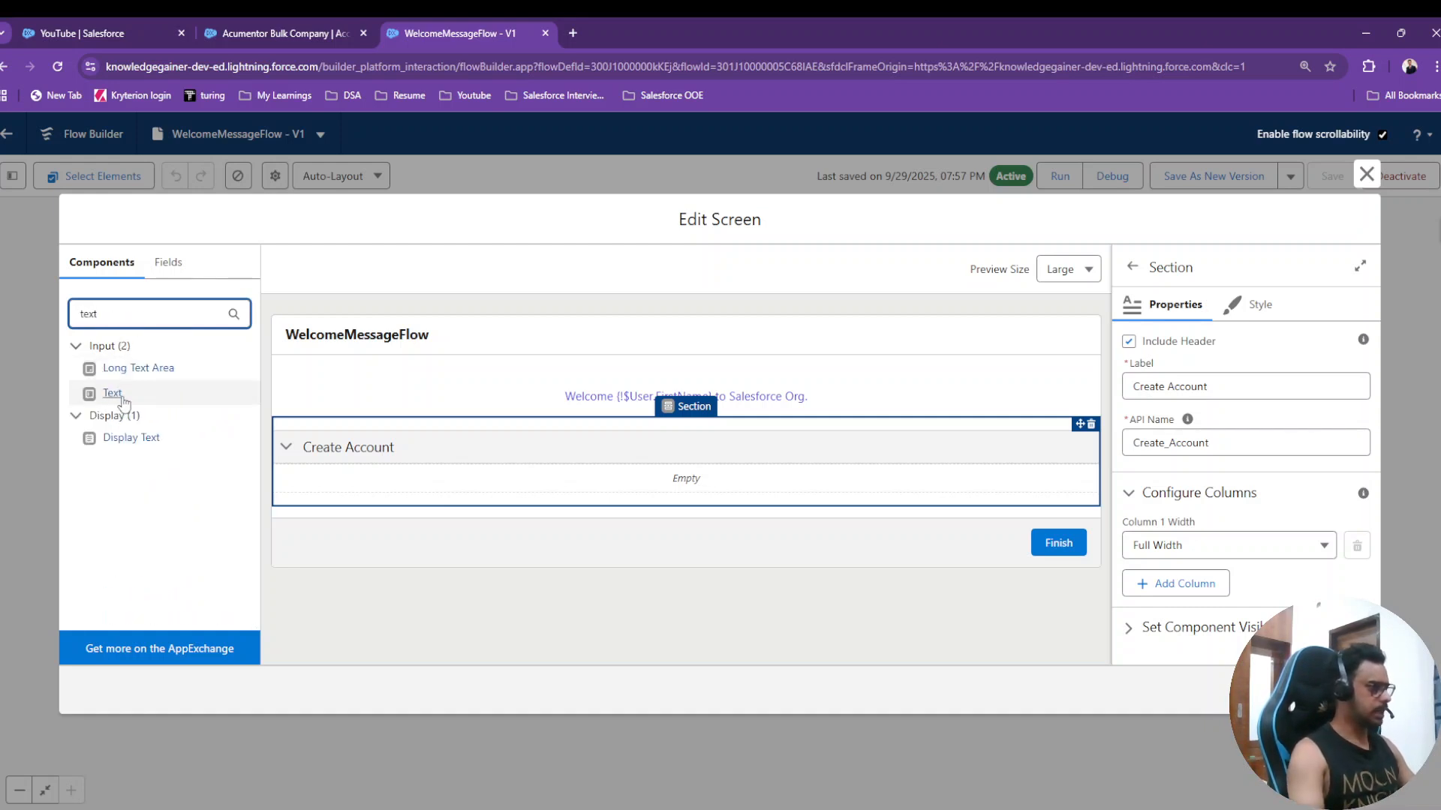
pyautogui.moveTo(116, 393); pyautogui.dragTo(413, 481)
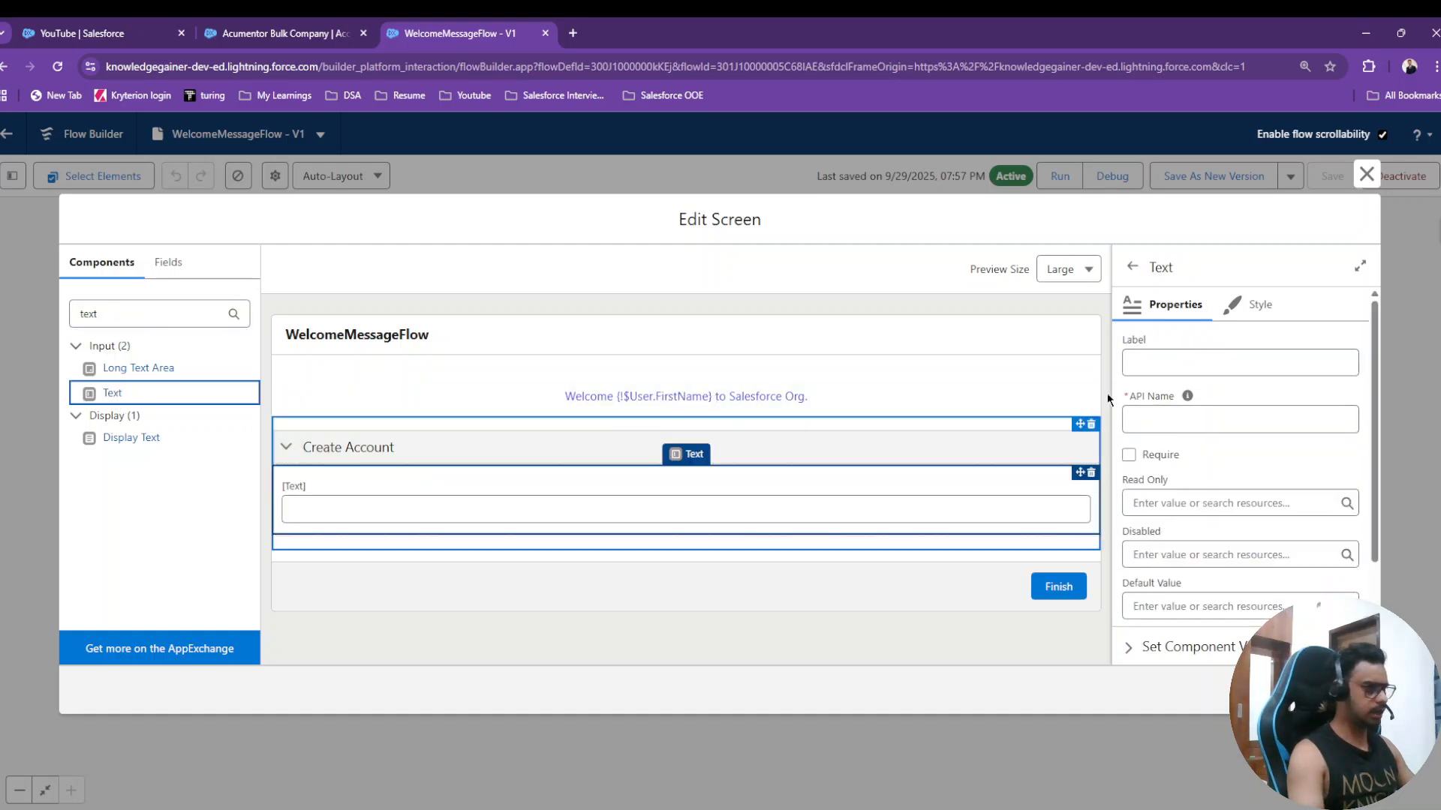
pyautogui.click(1241, 359)
pyautogui.write('A')
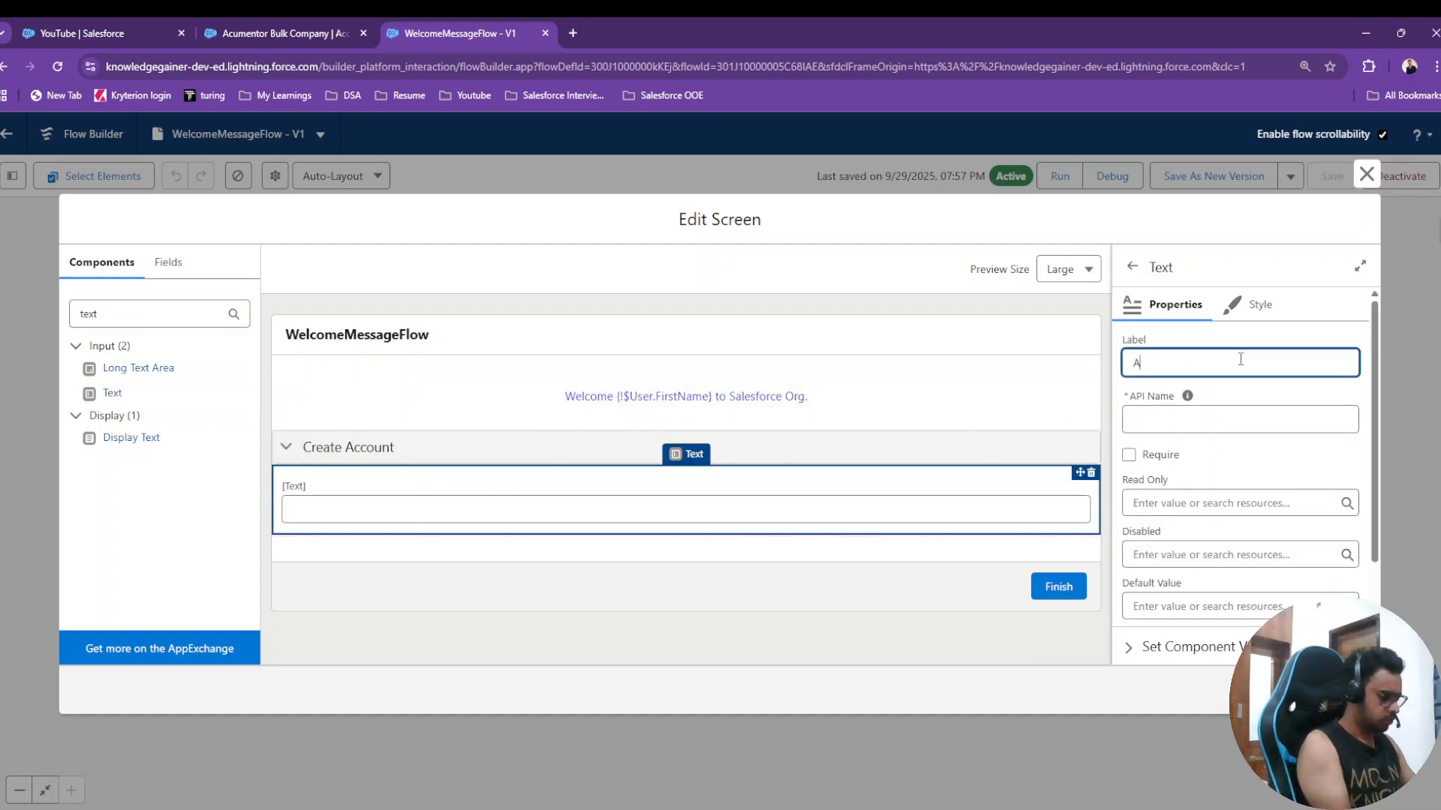
pyautogui.write('ccount Name')
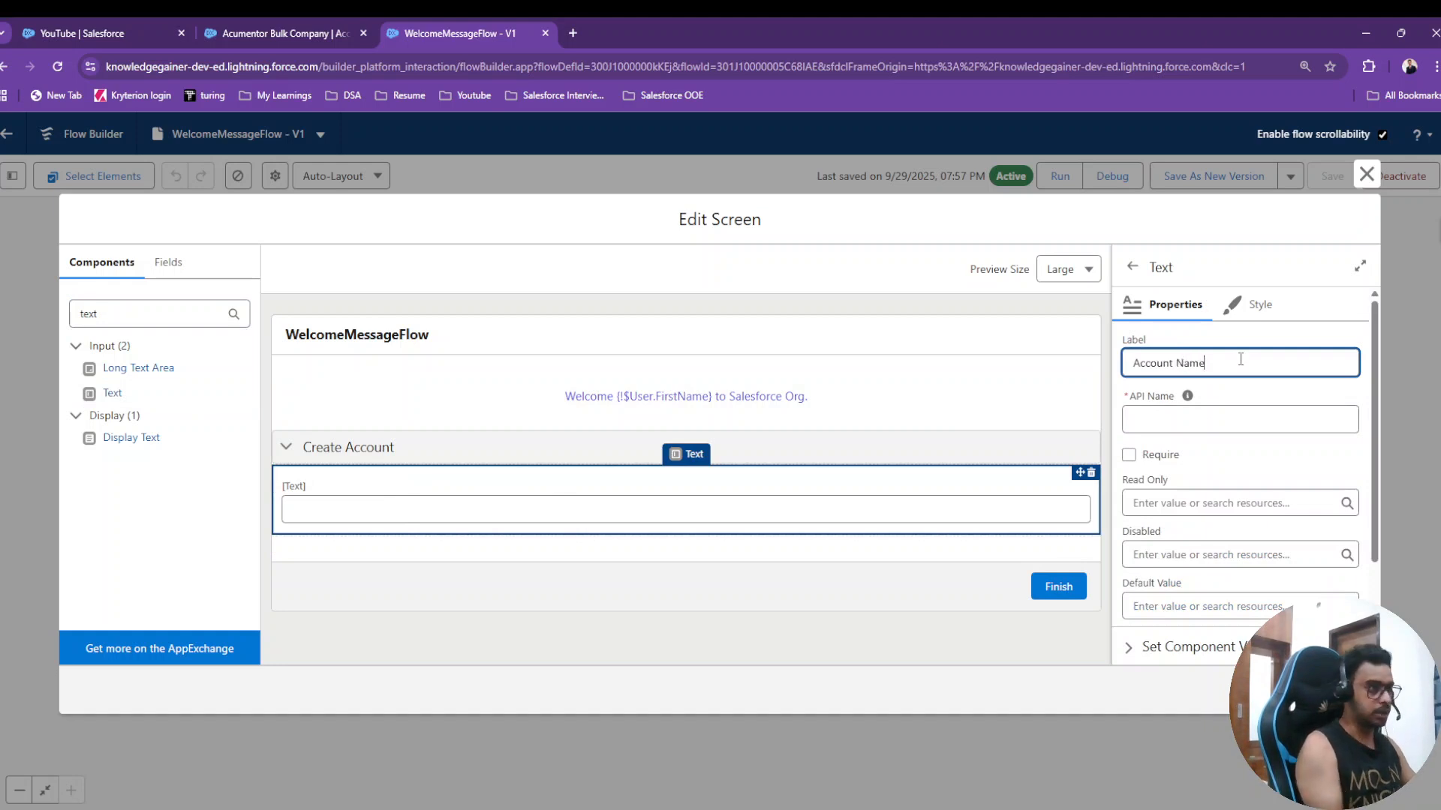
pyautogui.click(1296, 391)
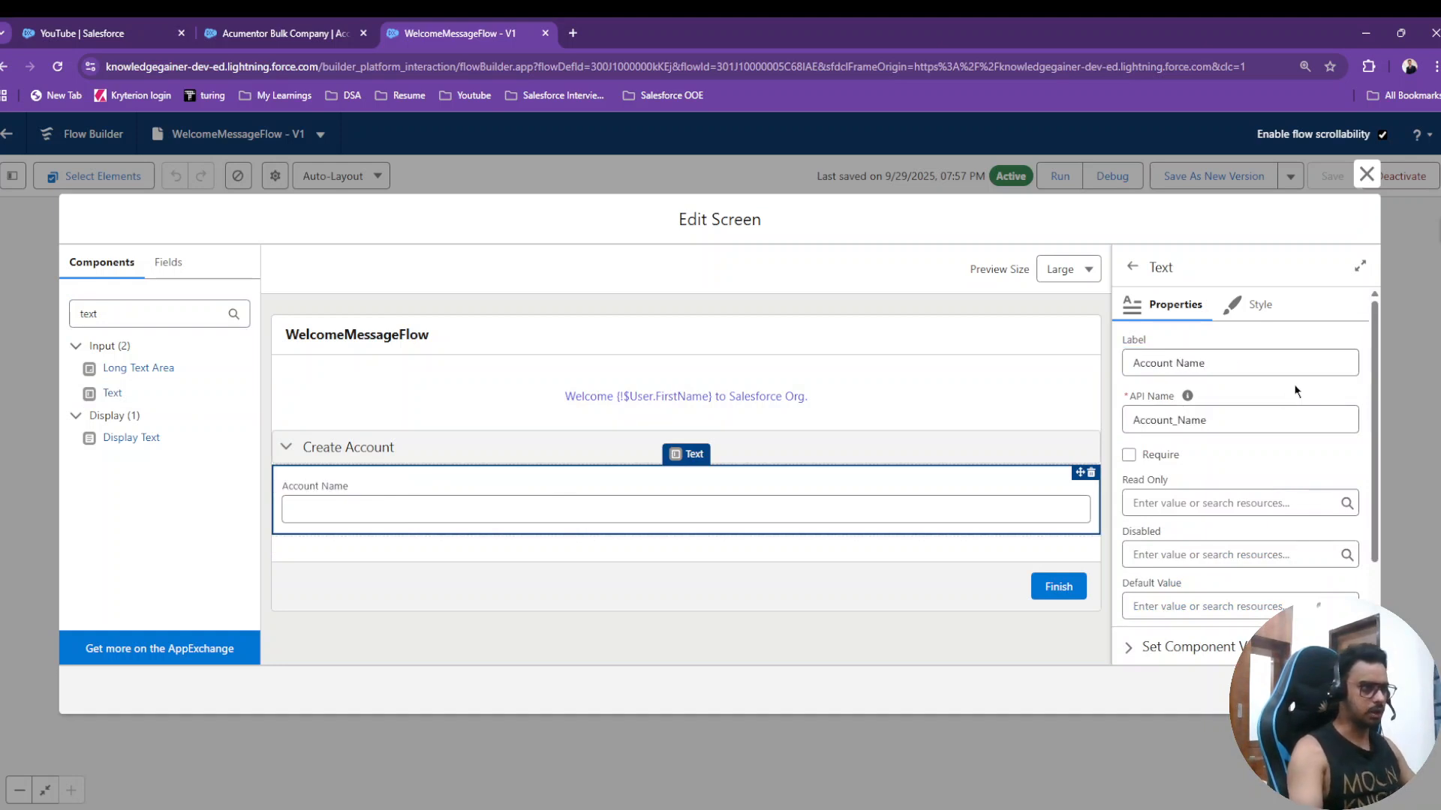
pyautogui.click(1128, 457)
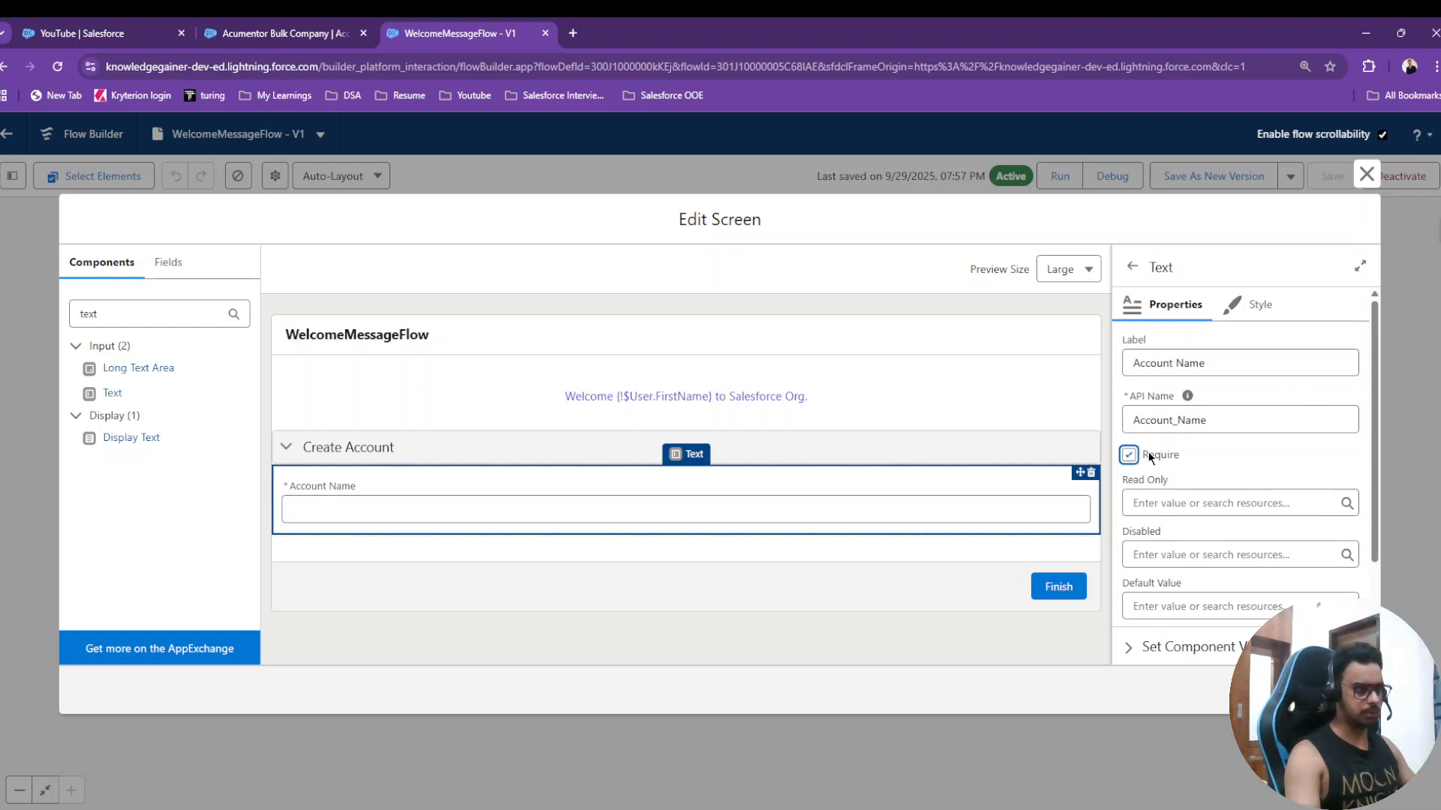
pyautogui.scroll(-3, 1155, 454)
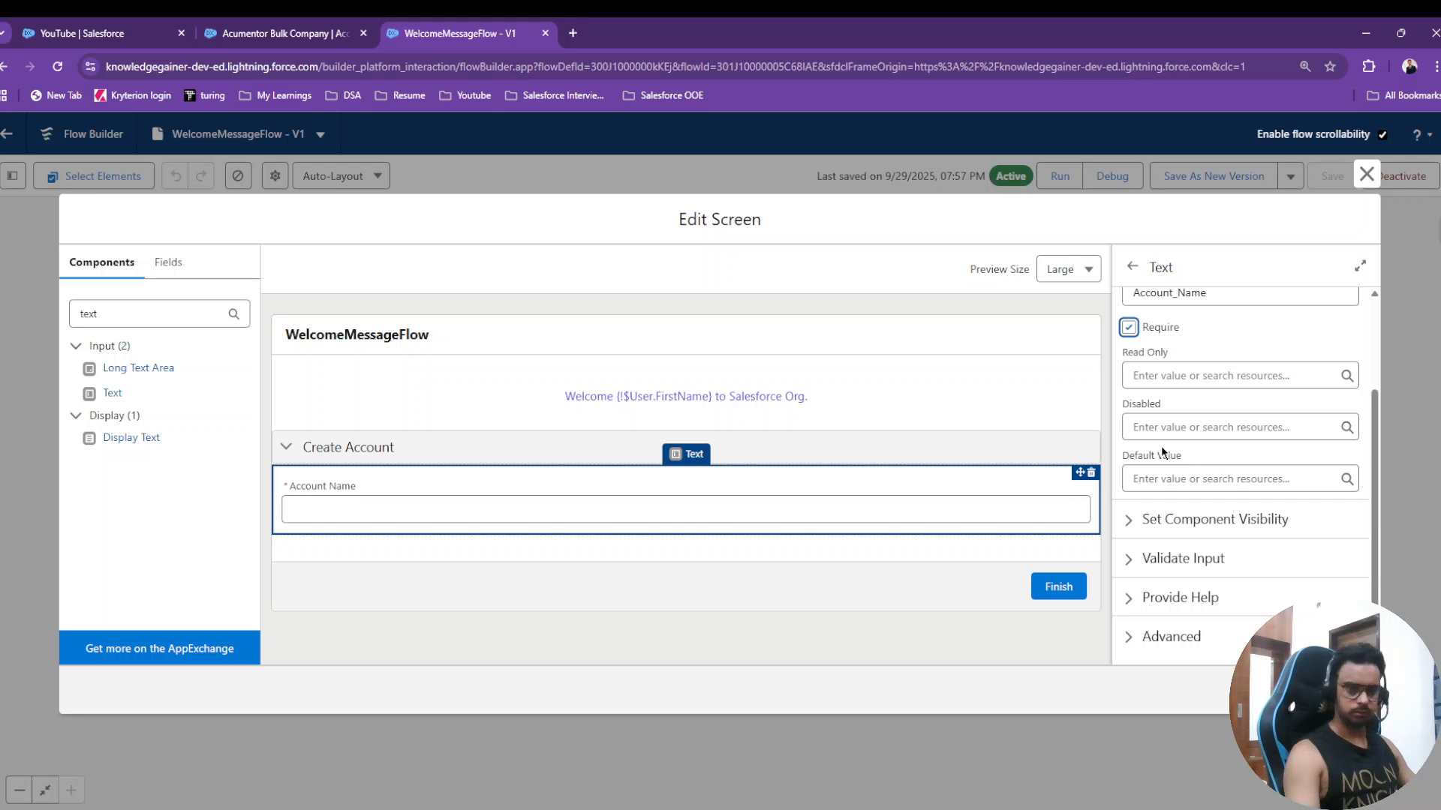
pyautogui.scroll(3, 1160, 446)
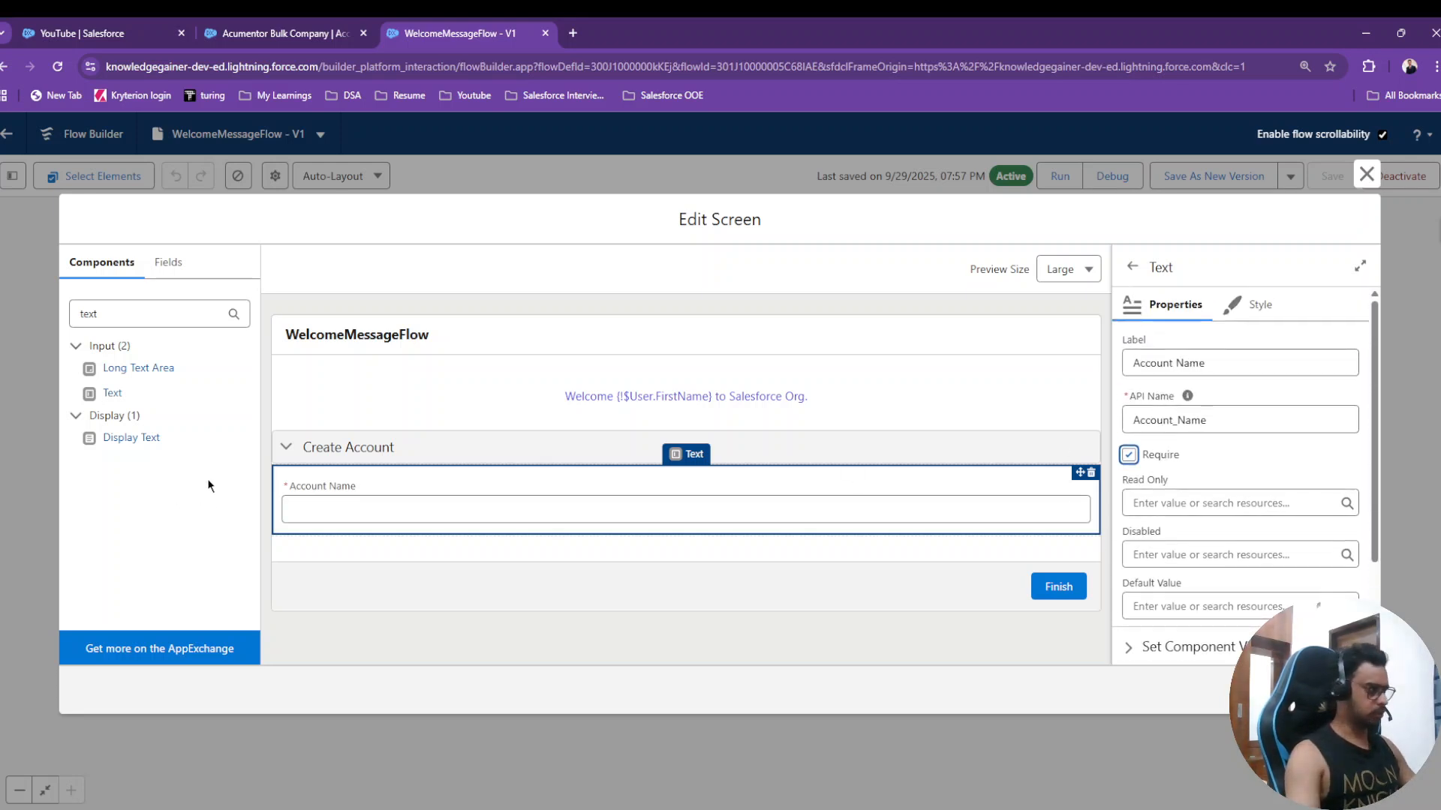
# - Add a Phone input below Account Name with the API name AccountPhone
pyautogui.click(149, 316)
pyautogui.press('BackSpace')
pyautogui.press('BackSpace')
pyautogui.press('BackSpace')
pyautogui.press('BackSpace')
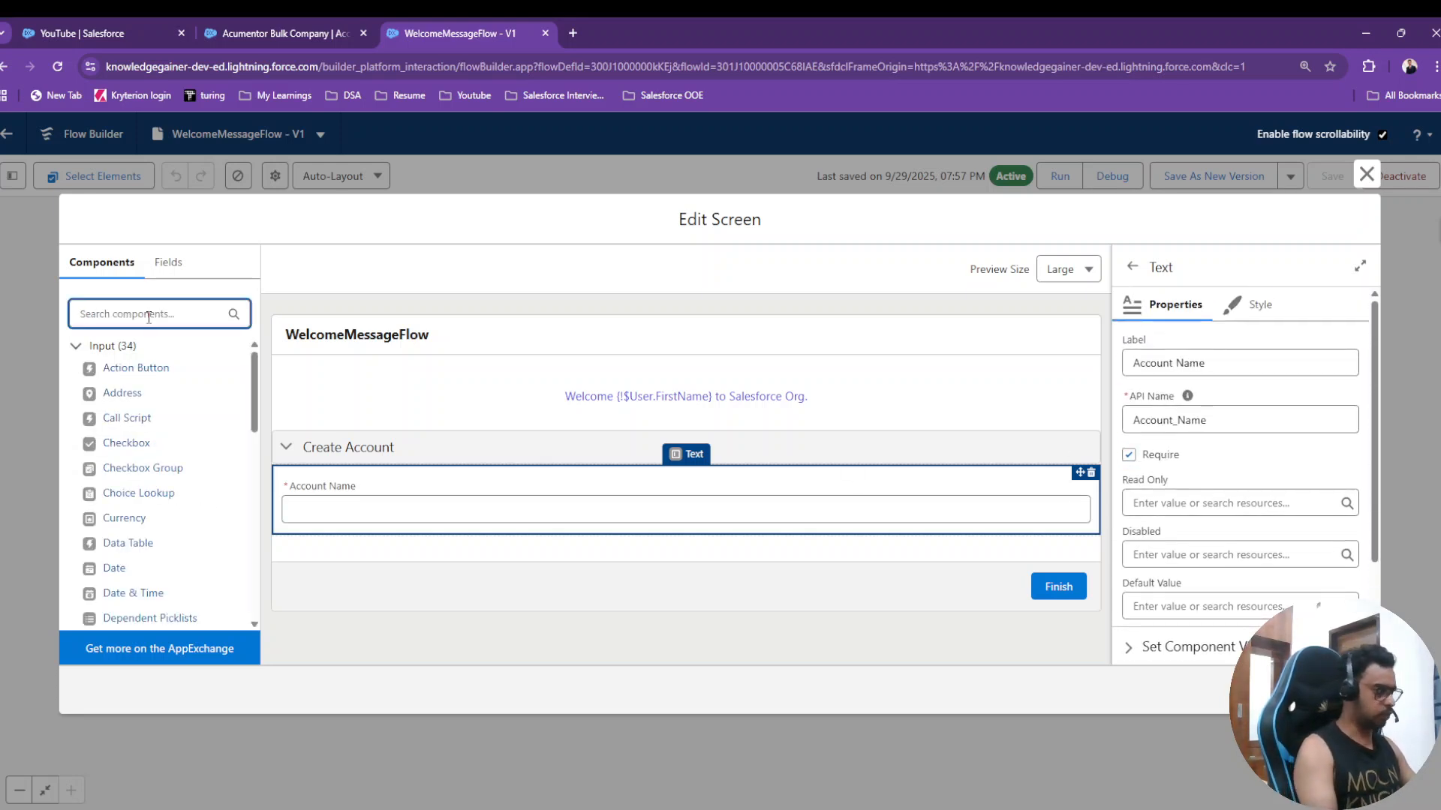
pyautogui.write('pho')
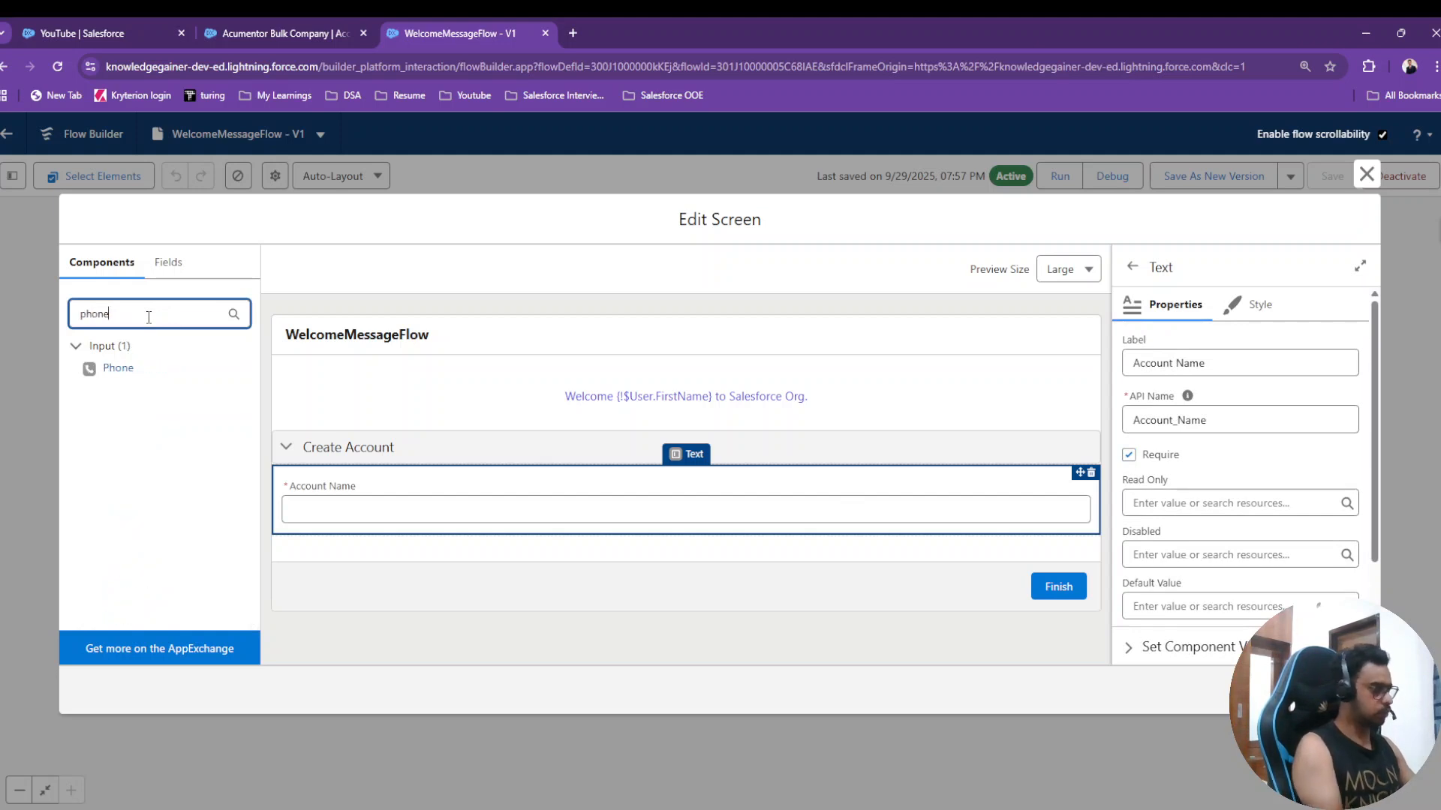
pyautogui.write('ne')
pyautogui.moveTo(116, 368); pyautogui.dragTo(322, 537)
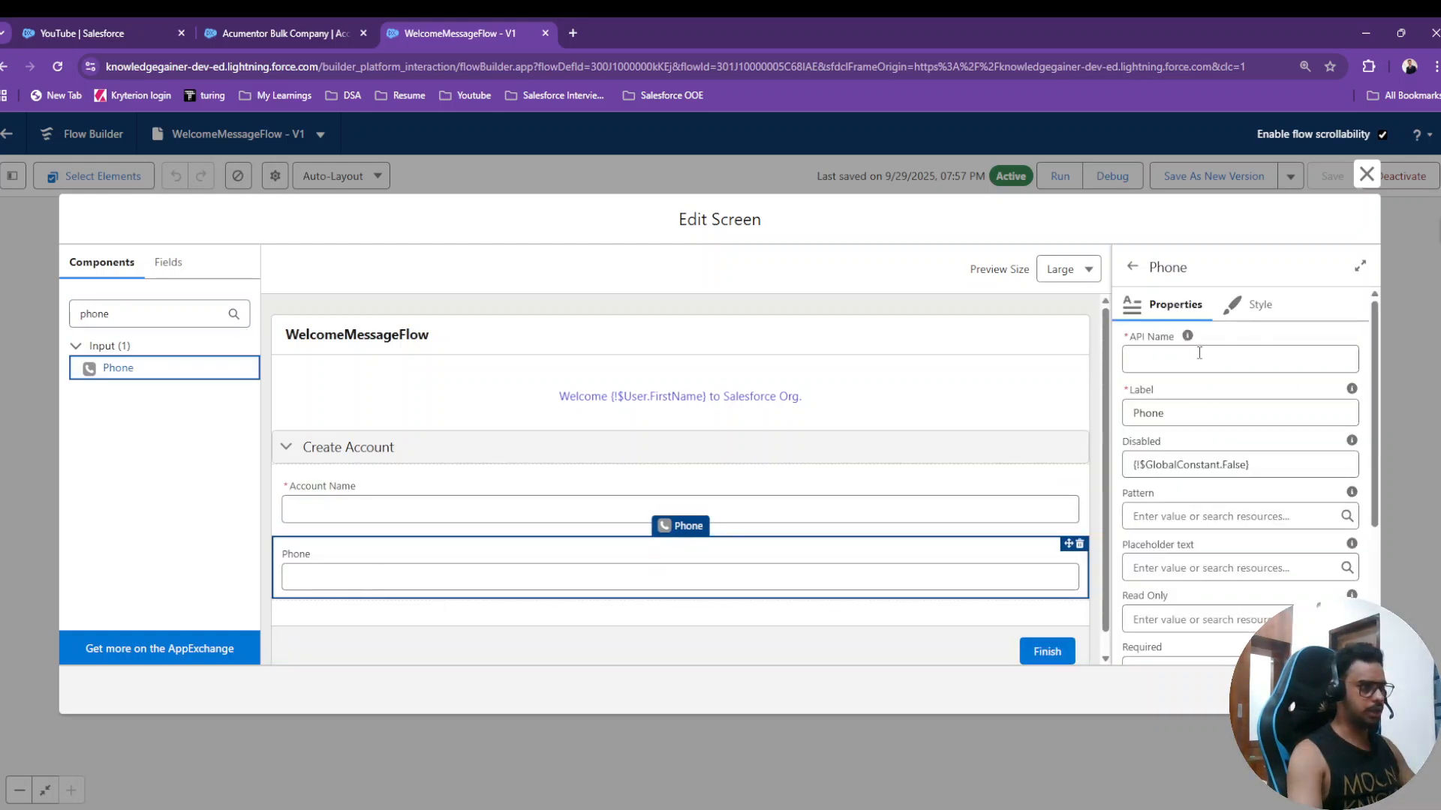
pyautogui.click(1200, 353)
pyautogui.write('Phone')
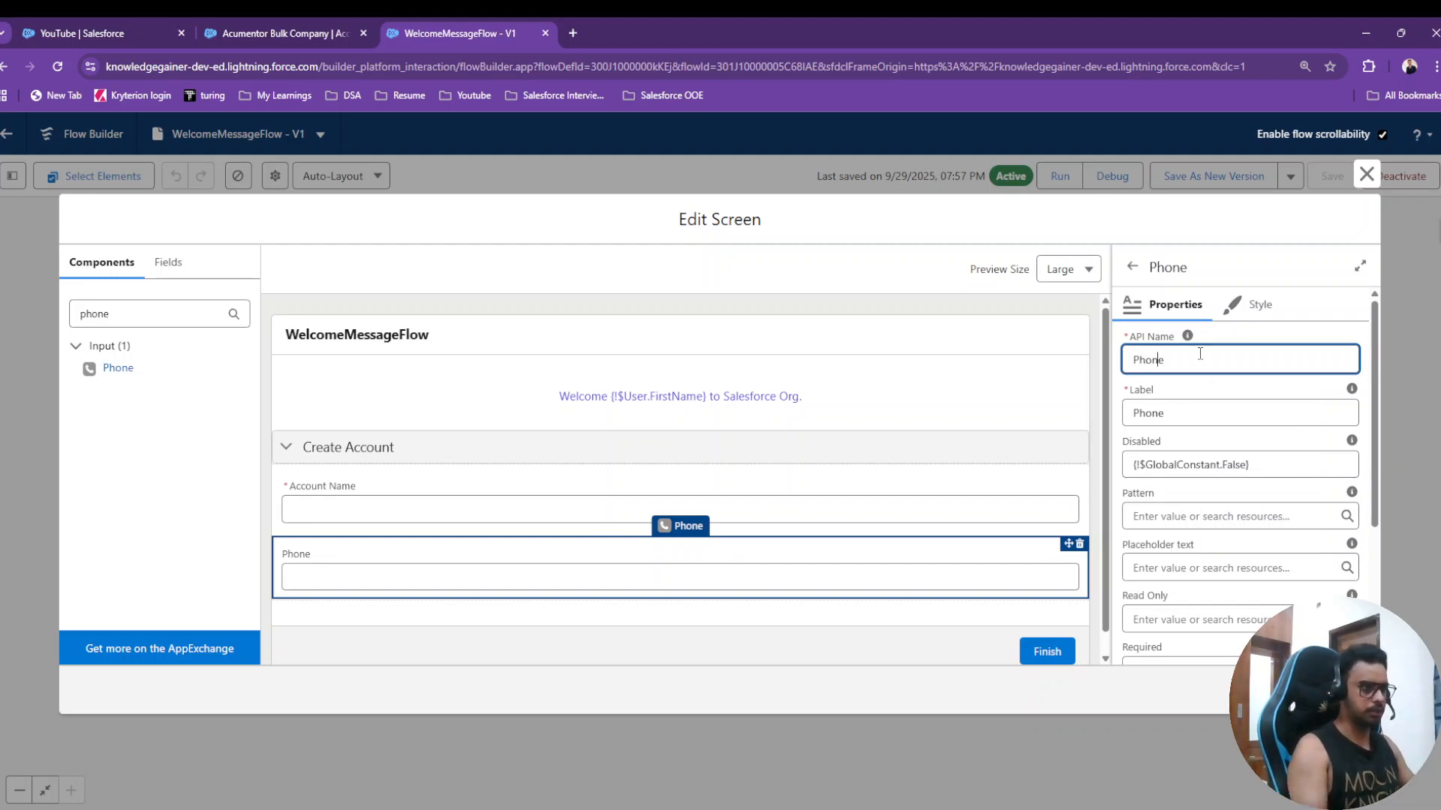
pyautogui.write('Account')
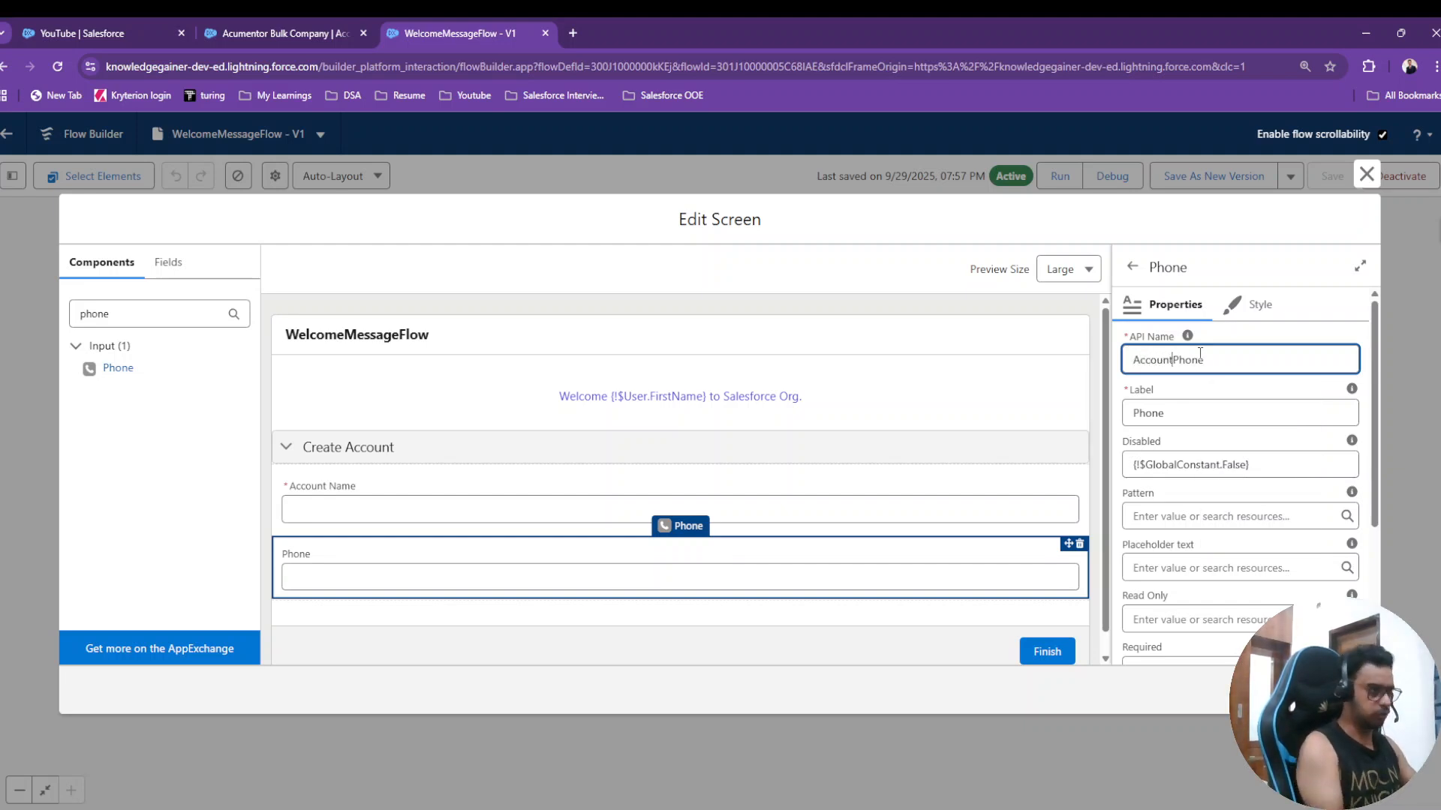
pyautogui.click(1228, 329)
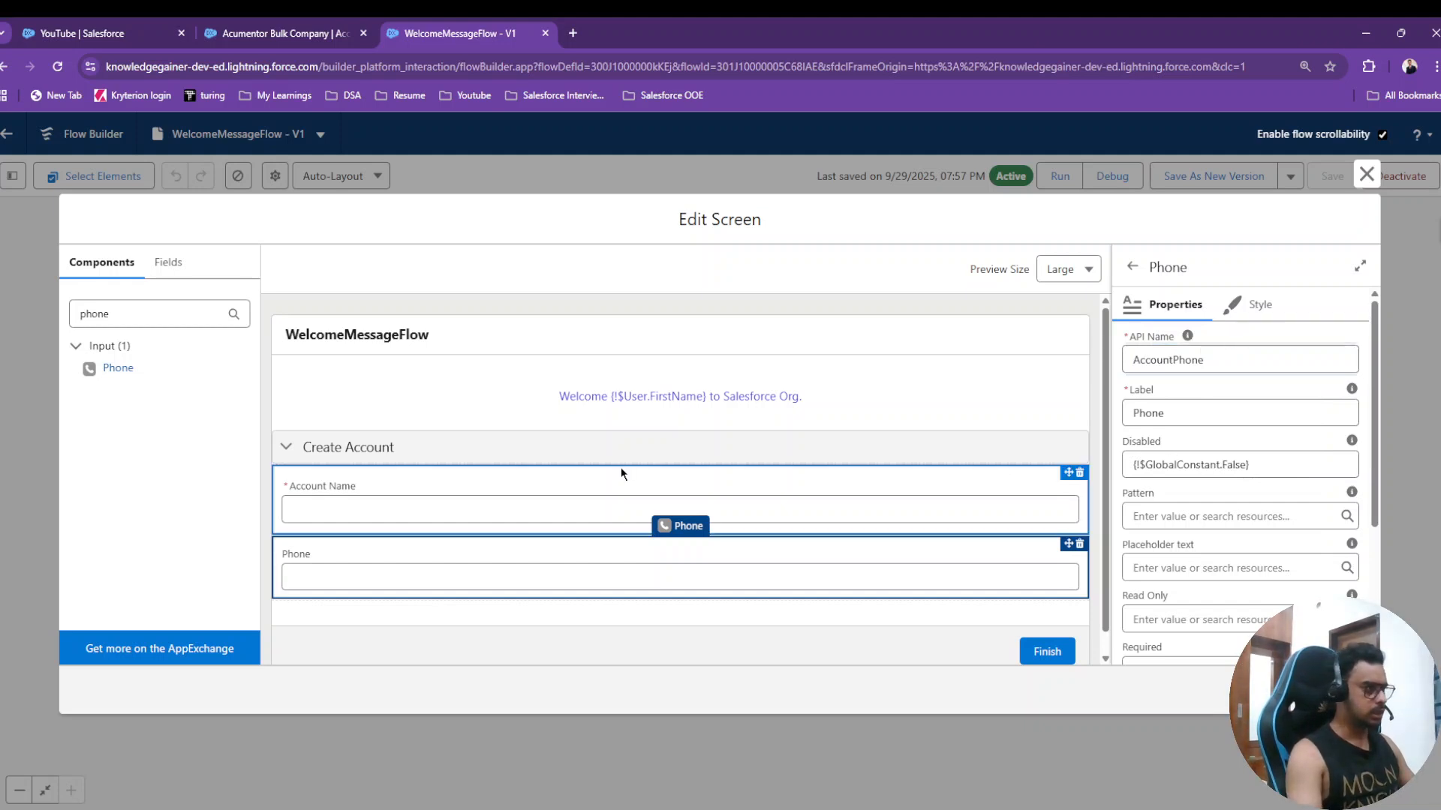
# - Clear the component search and recheck the Acumentor Bulk Company account fields
pyautogui.click(163, 308)
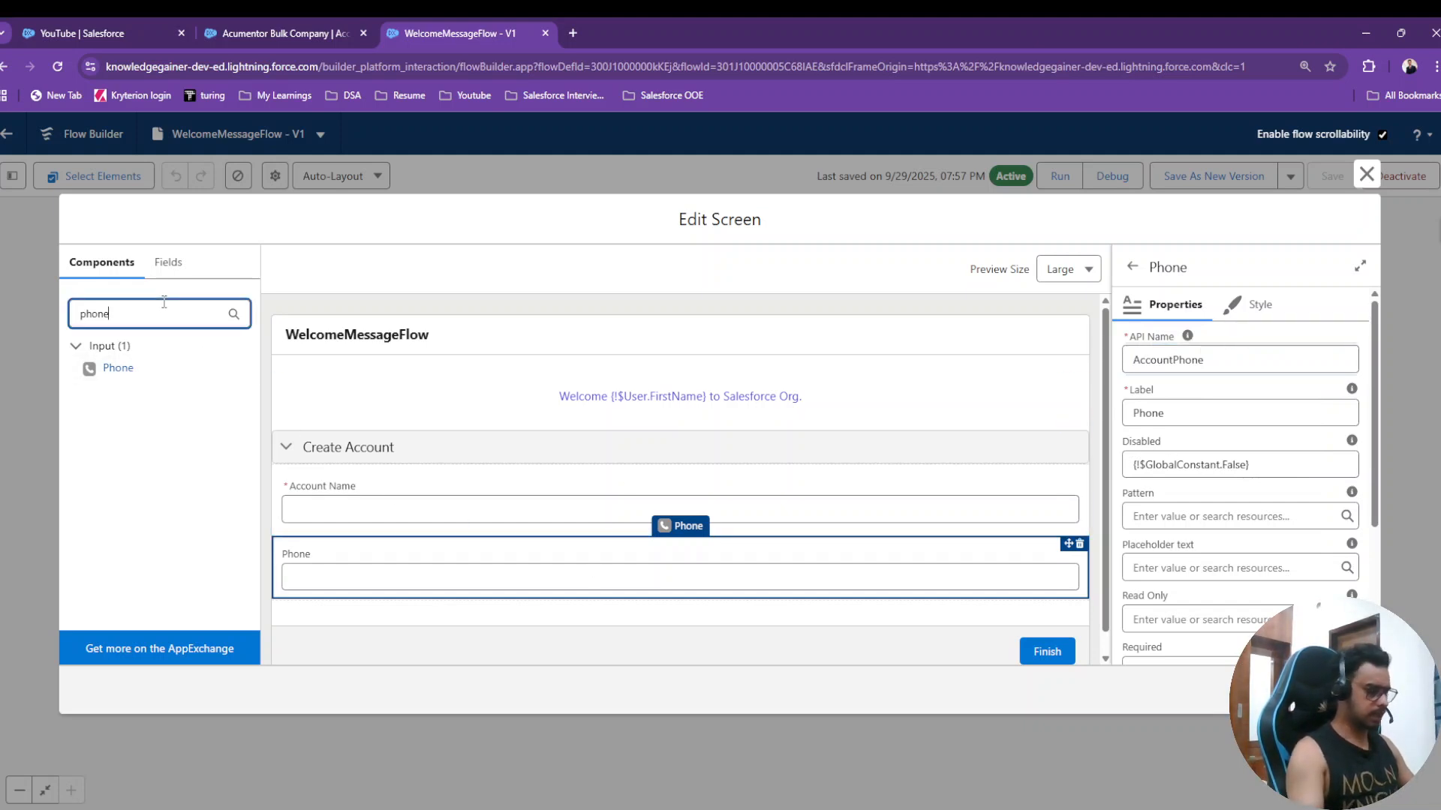
pyautogui.press('BackSpace')
pyautogui.press('BackSpace')
pyautogui.press('BackSpace')
pyautogui.press('BackSpace')
pyautogui.press('BackSpace')
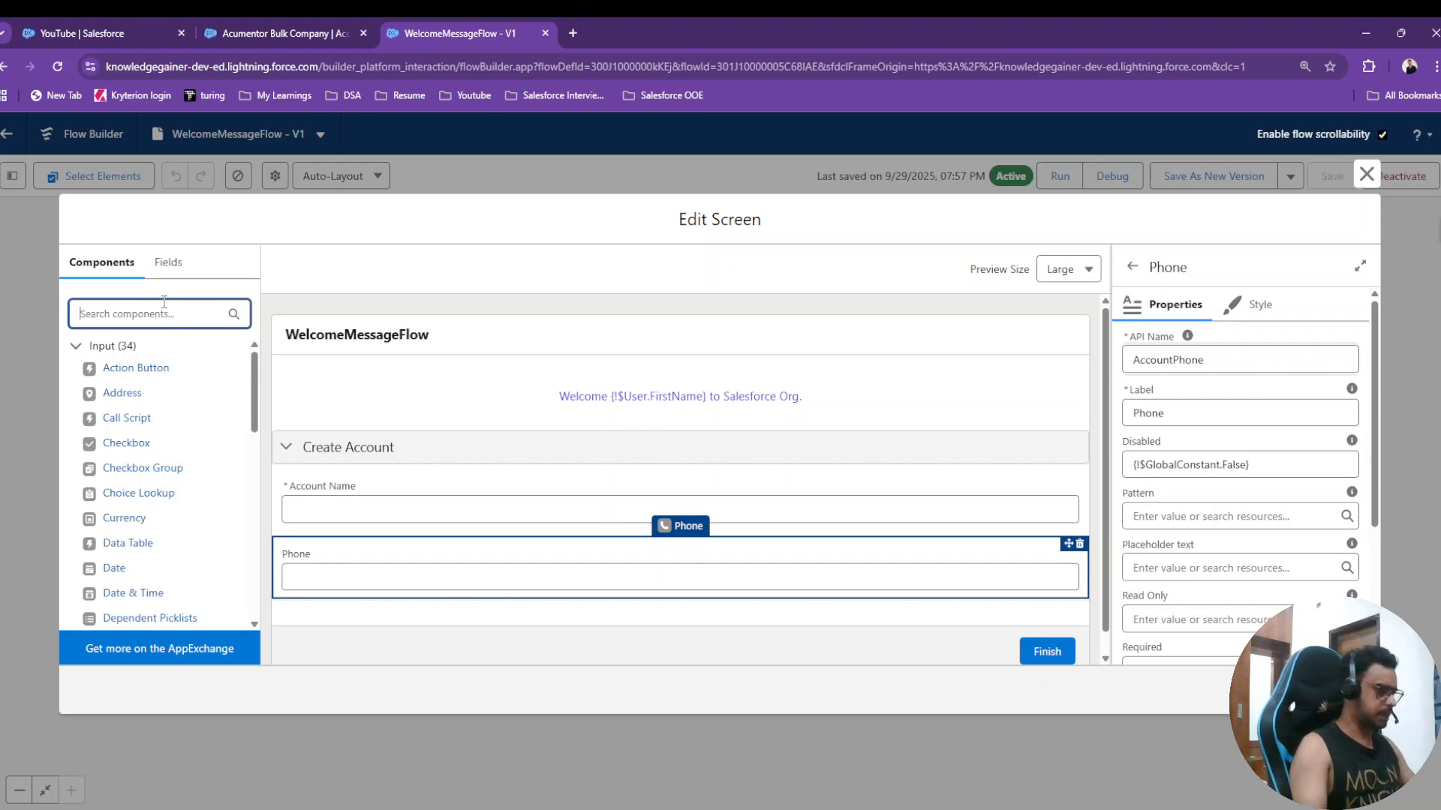
pyautogui.click(271, 32)
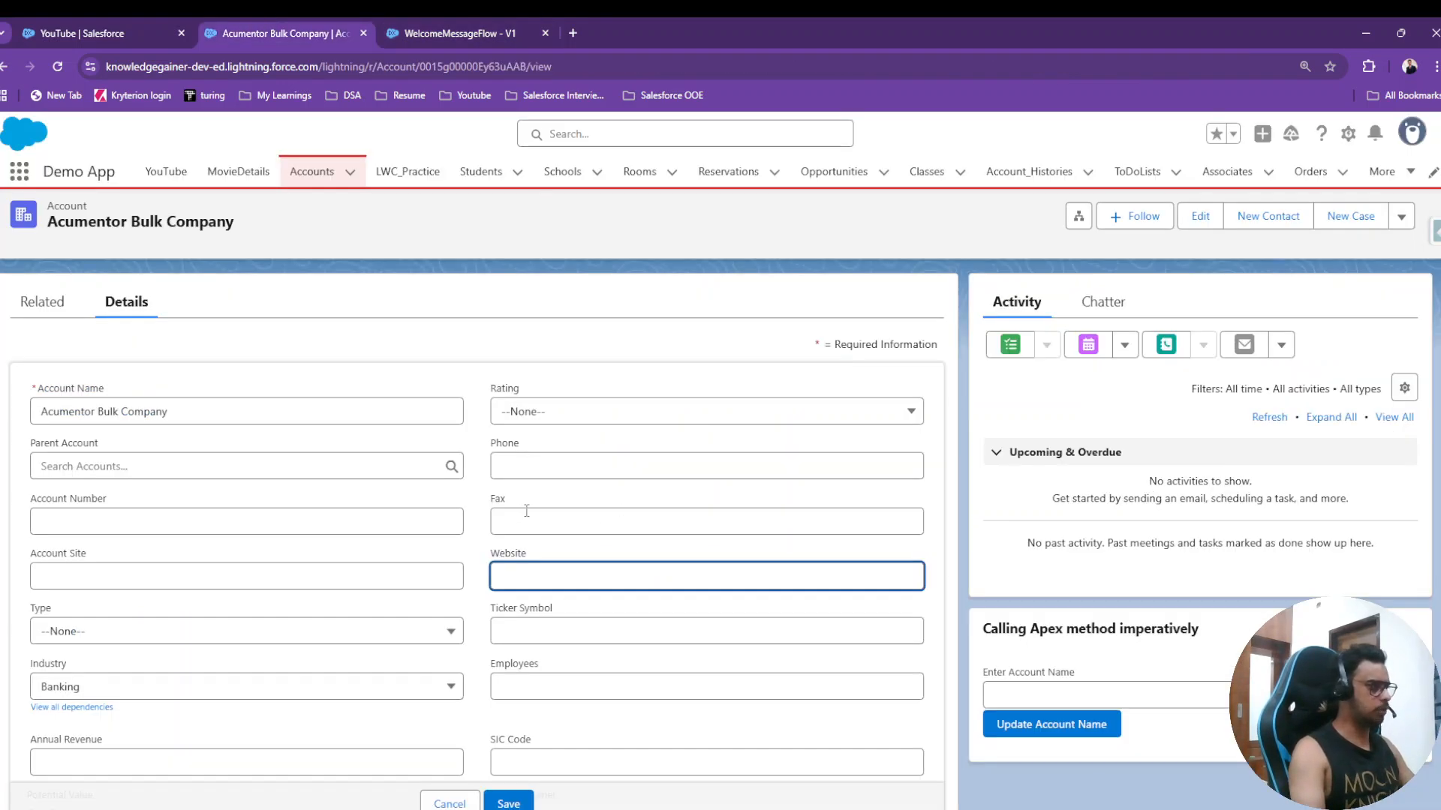
pyautogui.scroll(-2, 547, 500)
pyautogui.scroll(2, 547, 500)
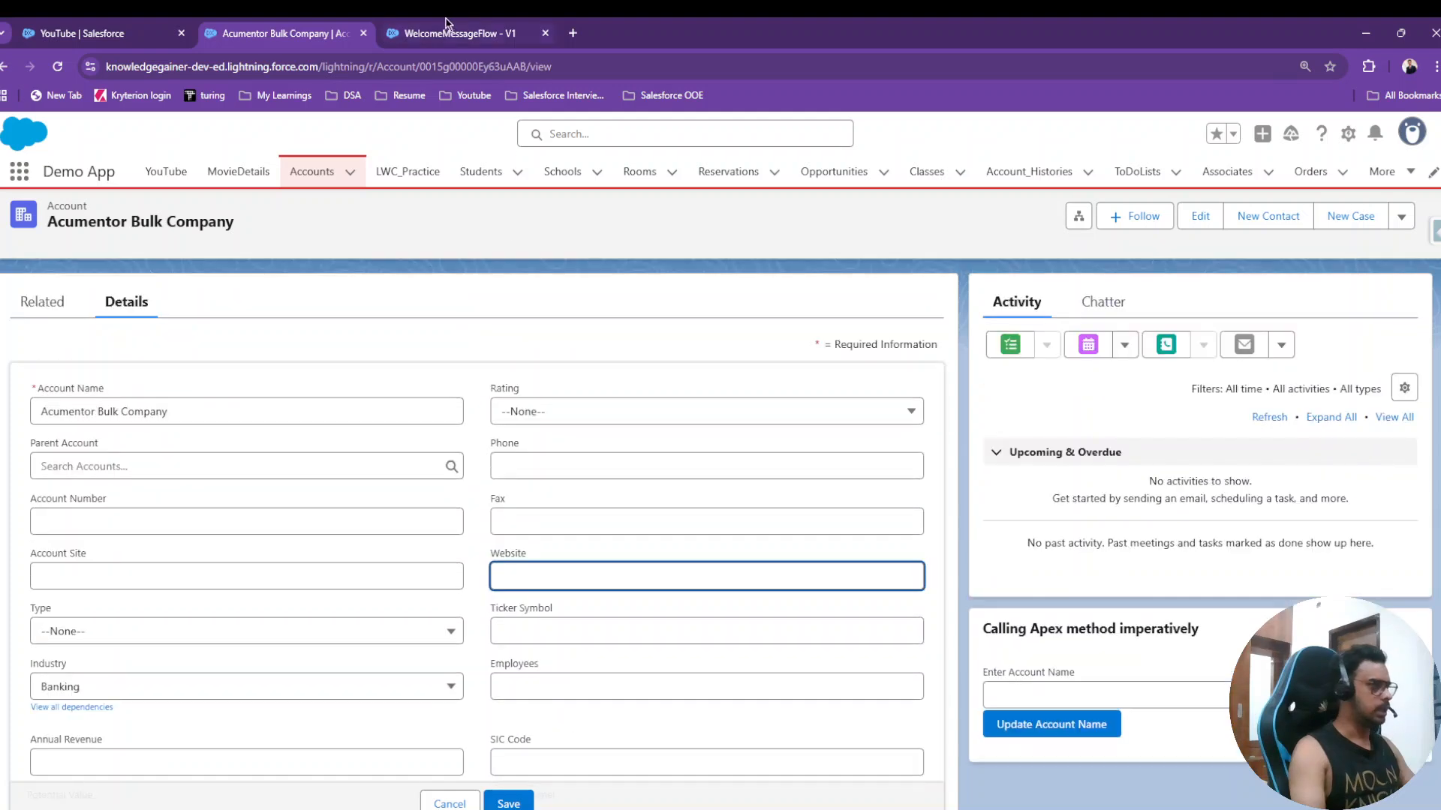
pyautogui.click(445, 28)
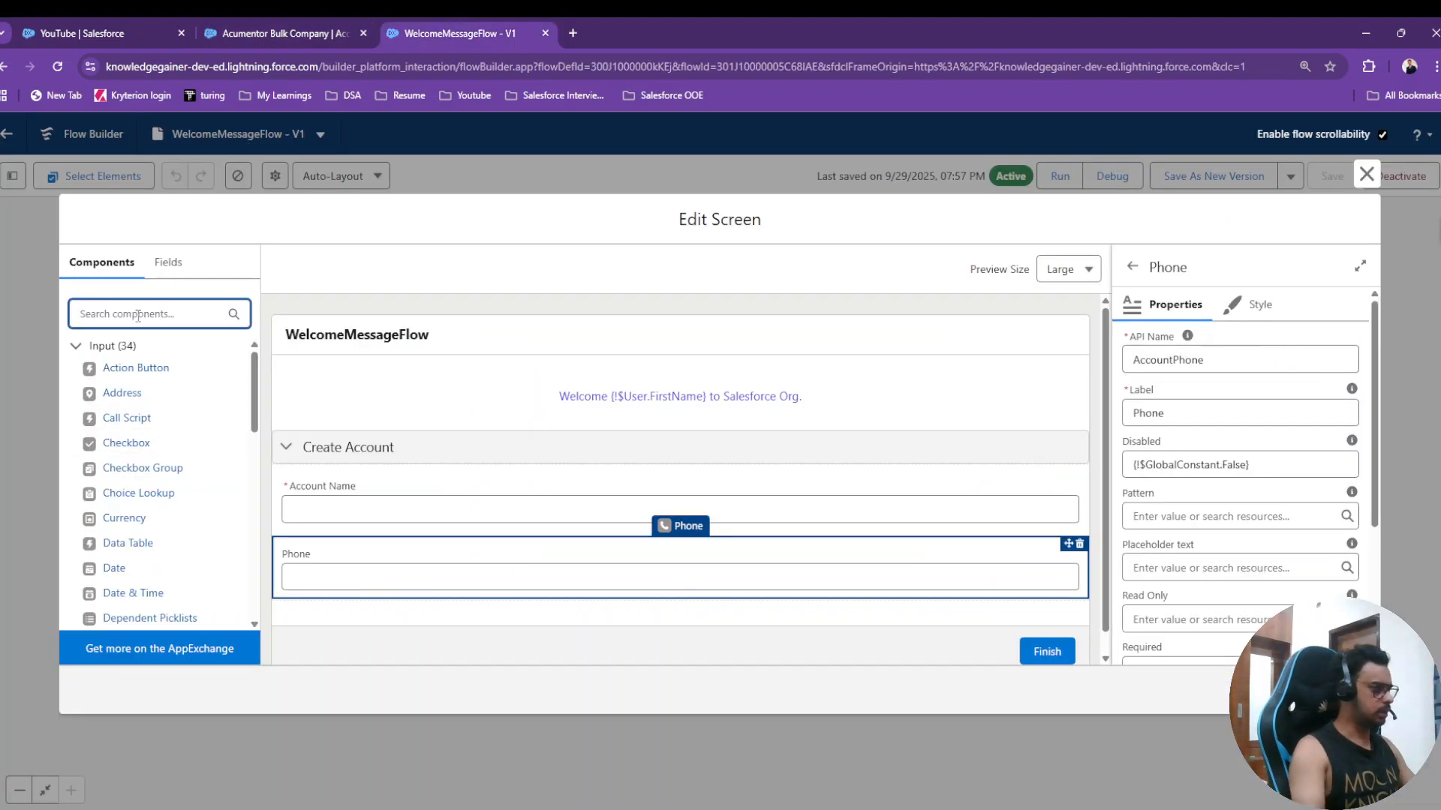
# - Add a Text input labelled 'Account Email' below Phone
pyautogui.write('text')
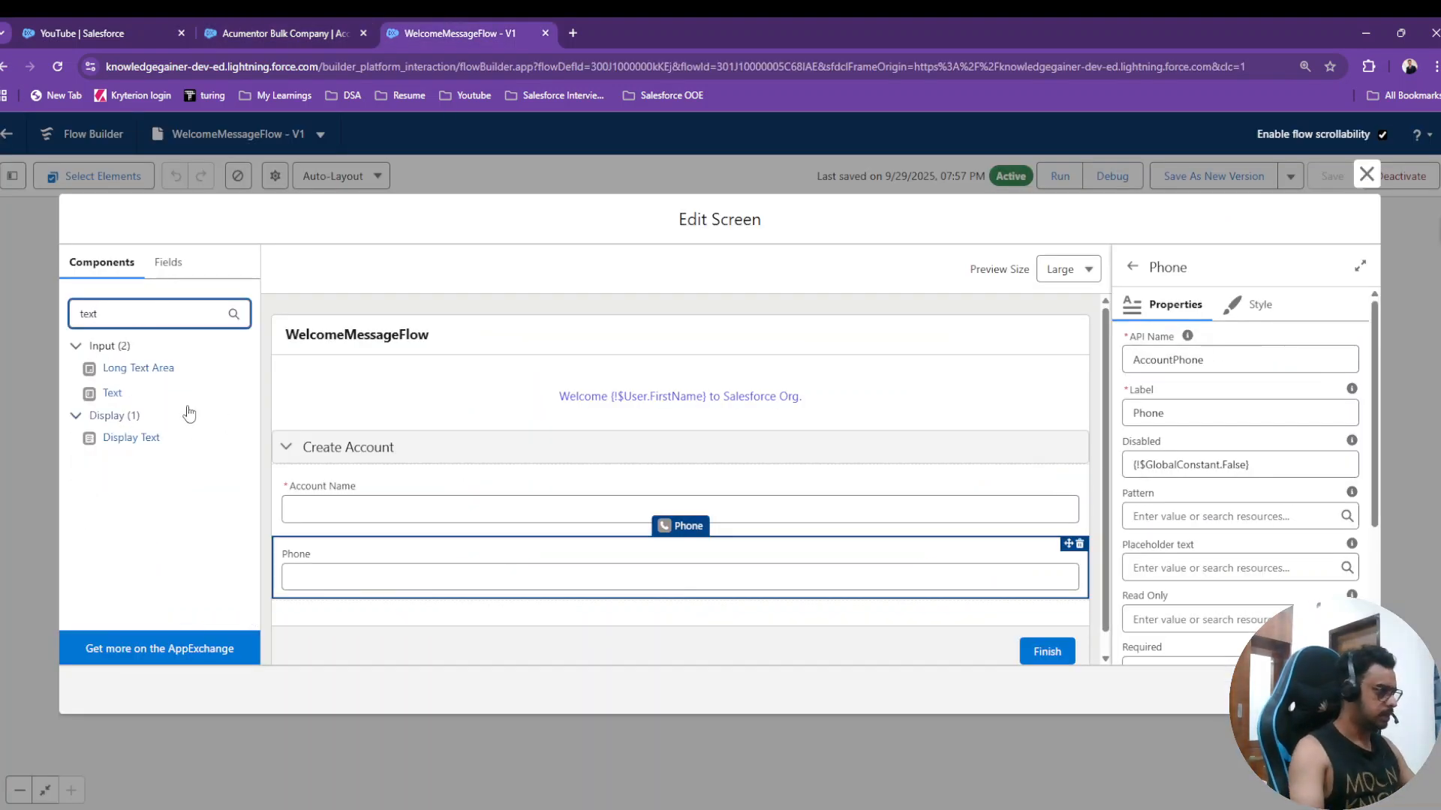
pyautogui.moveTo(109, 395); pyautogui.dragTo(382, 603)
pyautogui.click(1195, 413)
pyautogui.scroll(-2, 825, 451)
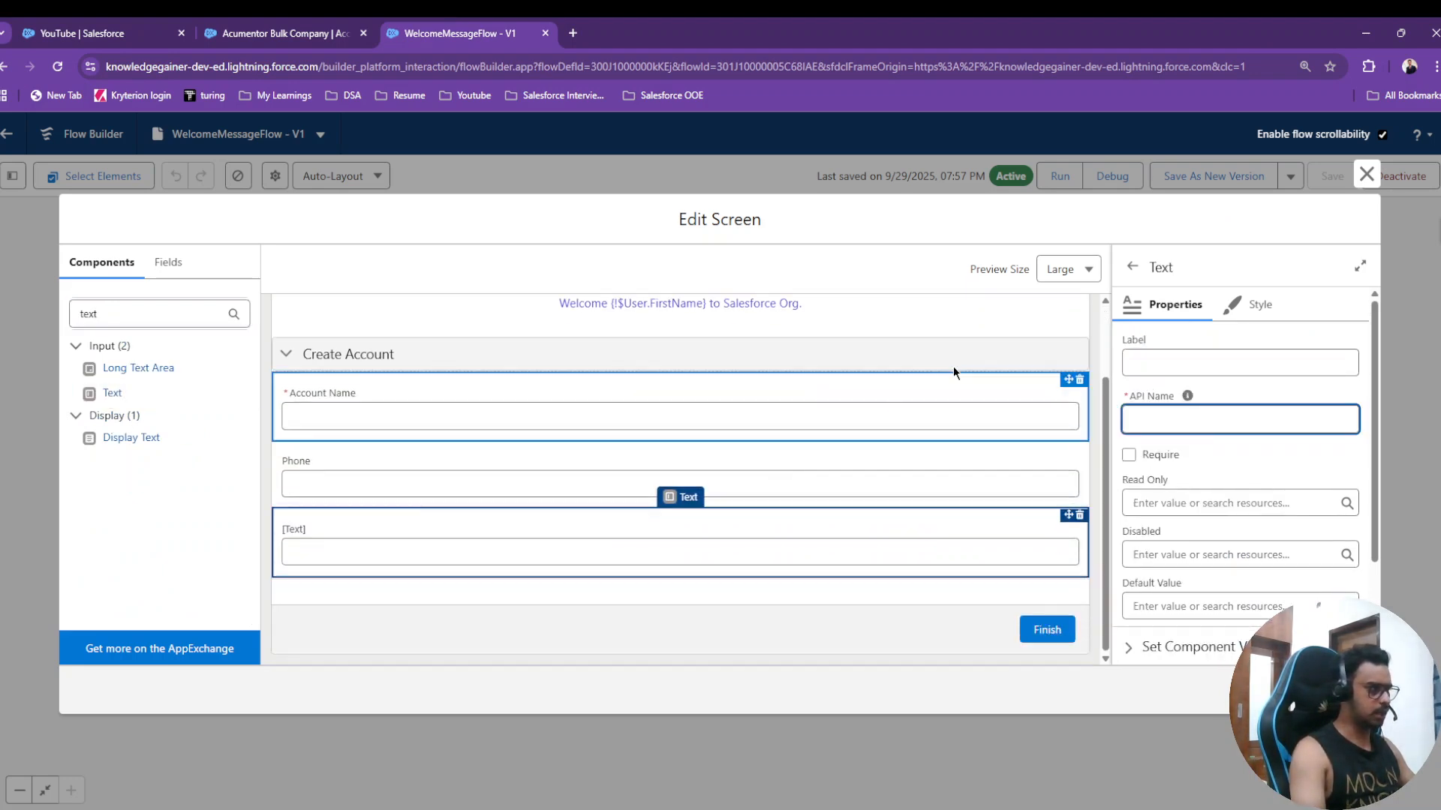
pyautogui.click(1165, 361)
pyautogui.write('Ac')
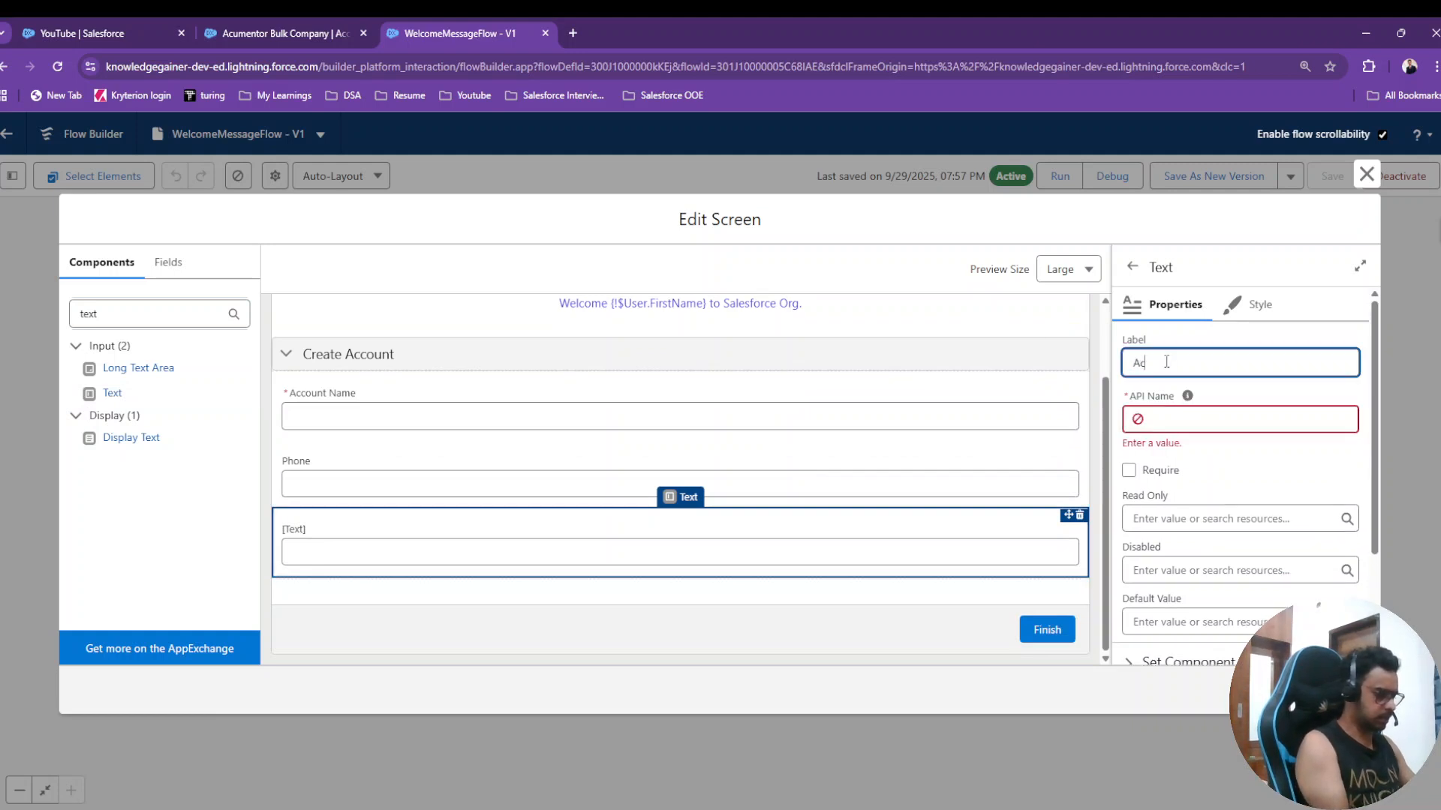
pyautogui.write('count Email')
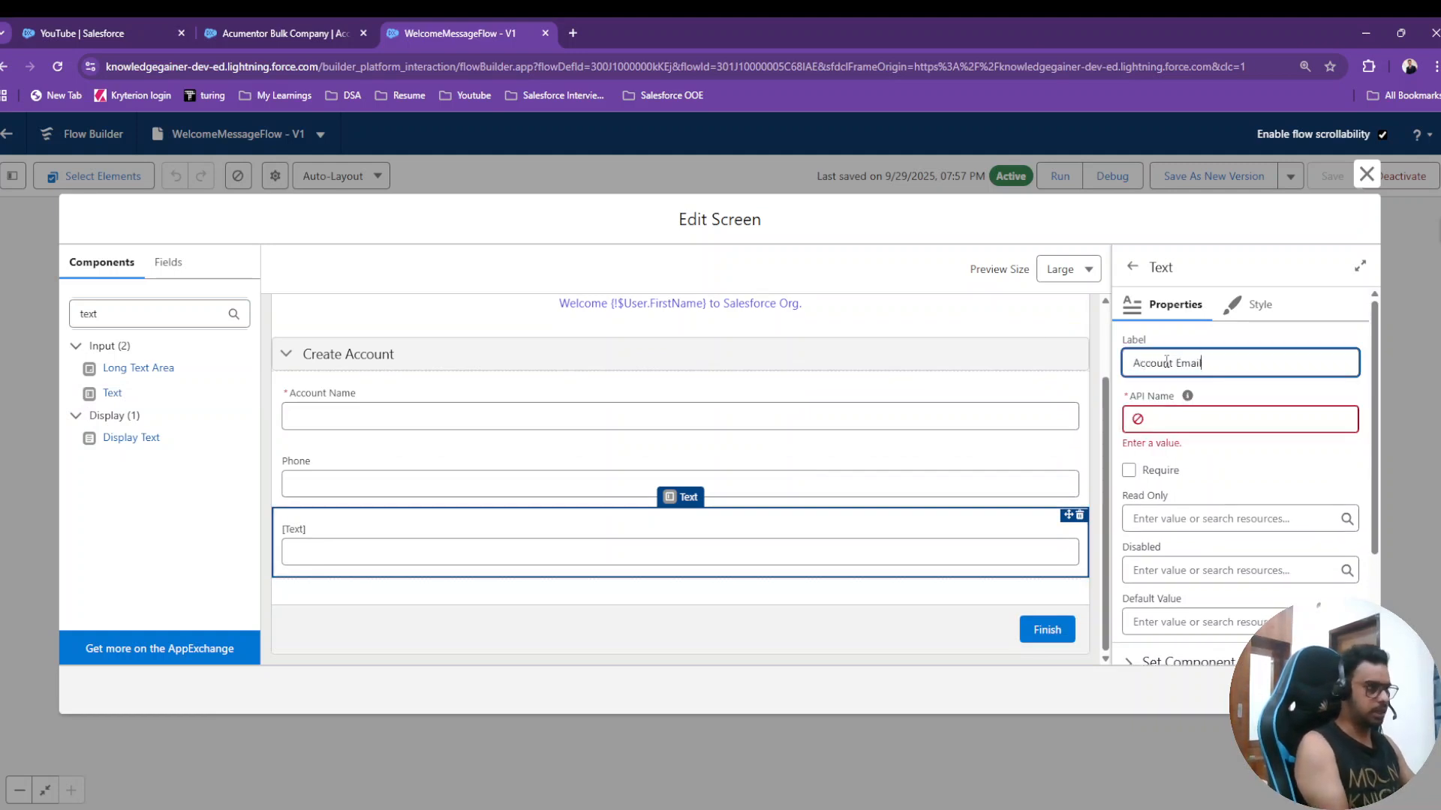
pyautogui.click(1172, 331)
pyautogui.click(953, 407)
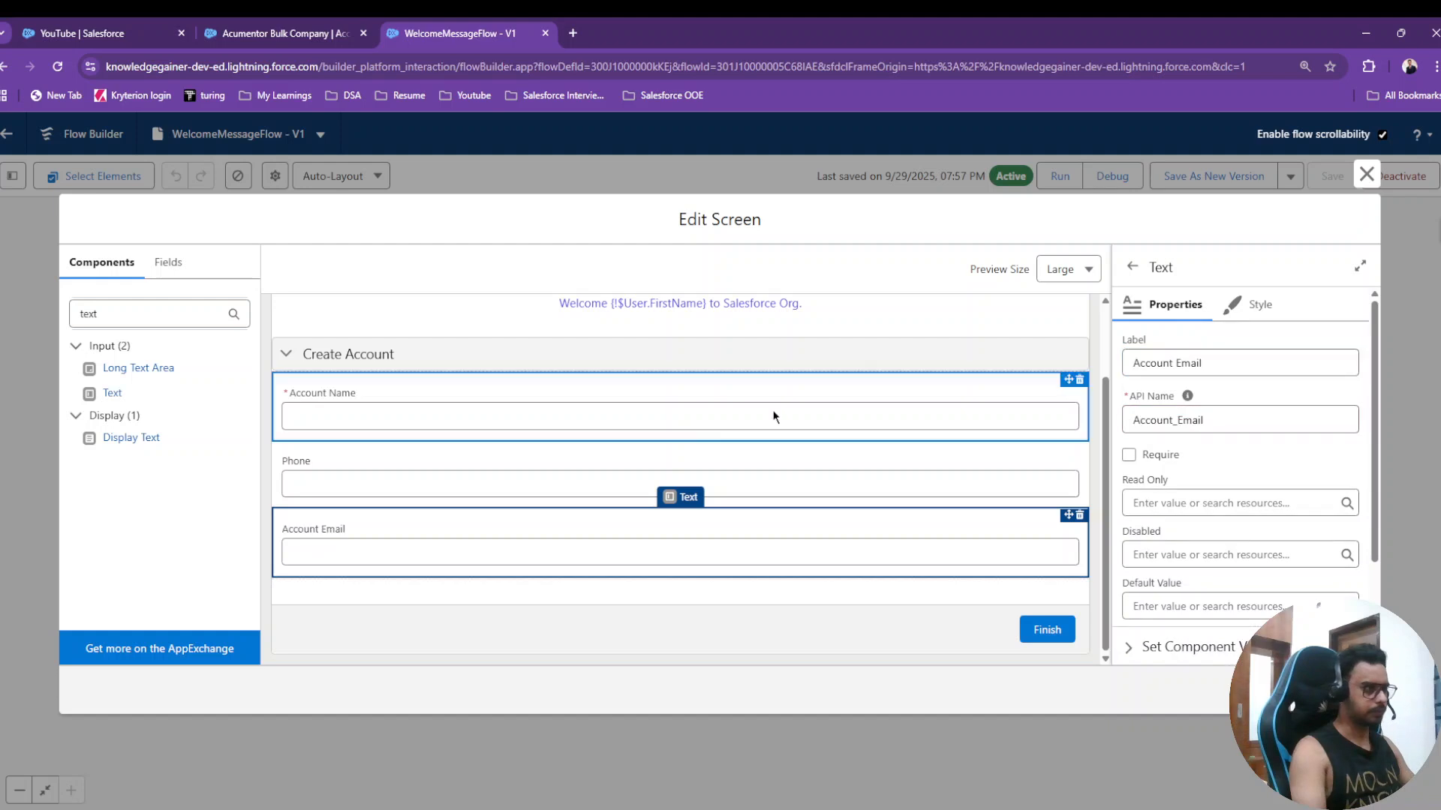
pyautogui.scroll(-3, 1131, 482)
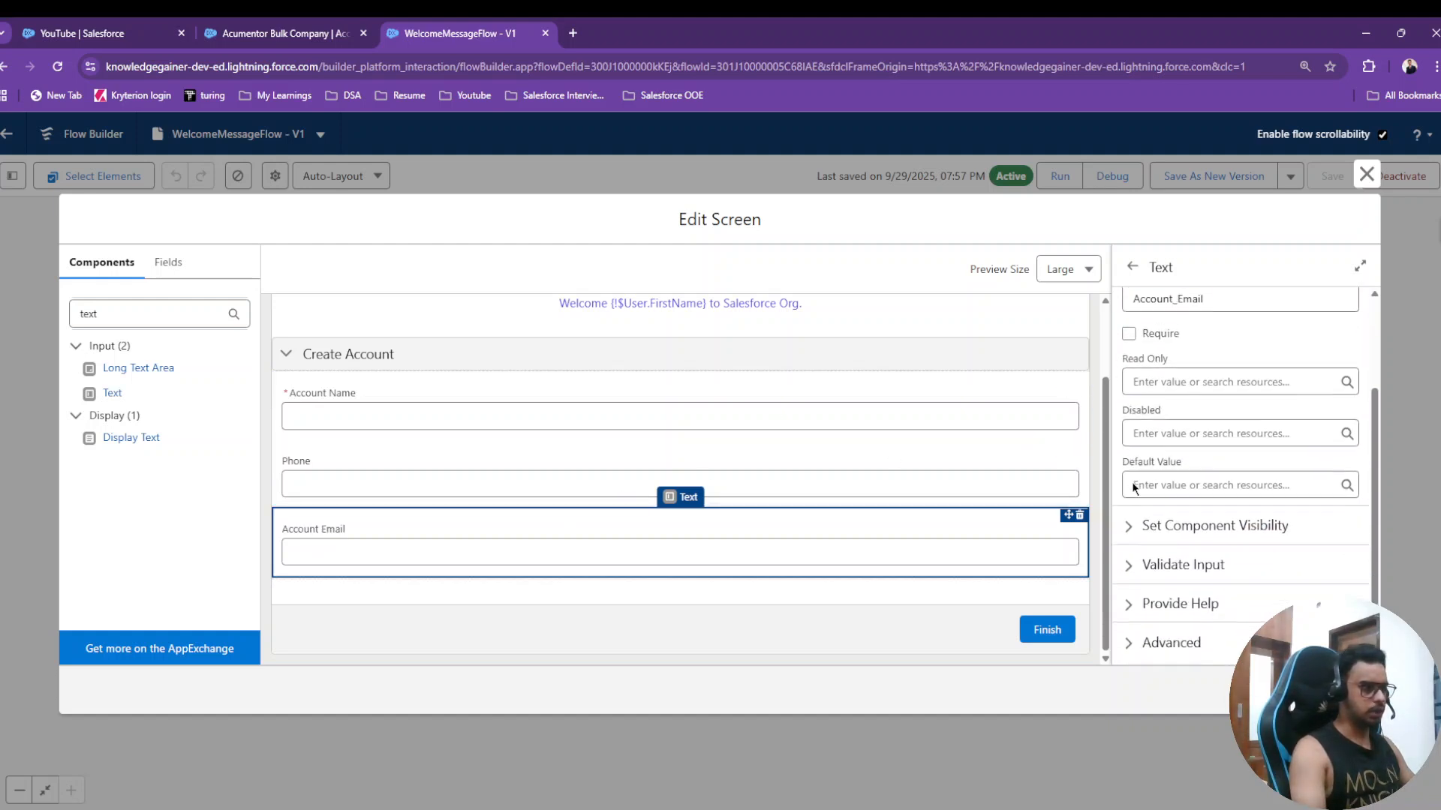
pyautogui.scroll(4, 1131, 482)
# - Add a Text input labelled 'Account Fax' below Account Email
pyautogui.moveTo(112, 393); pyautogui.dragTo(370, 582)
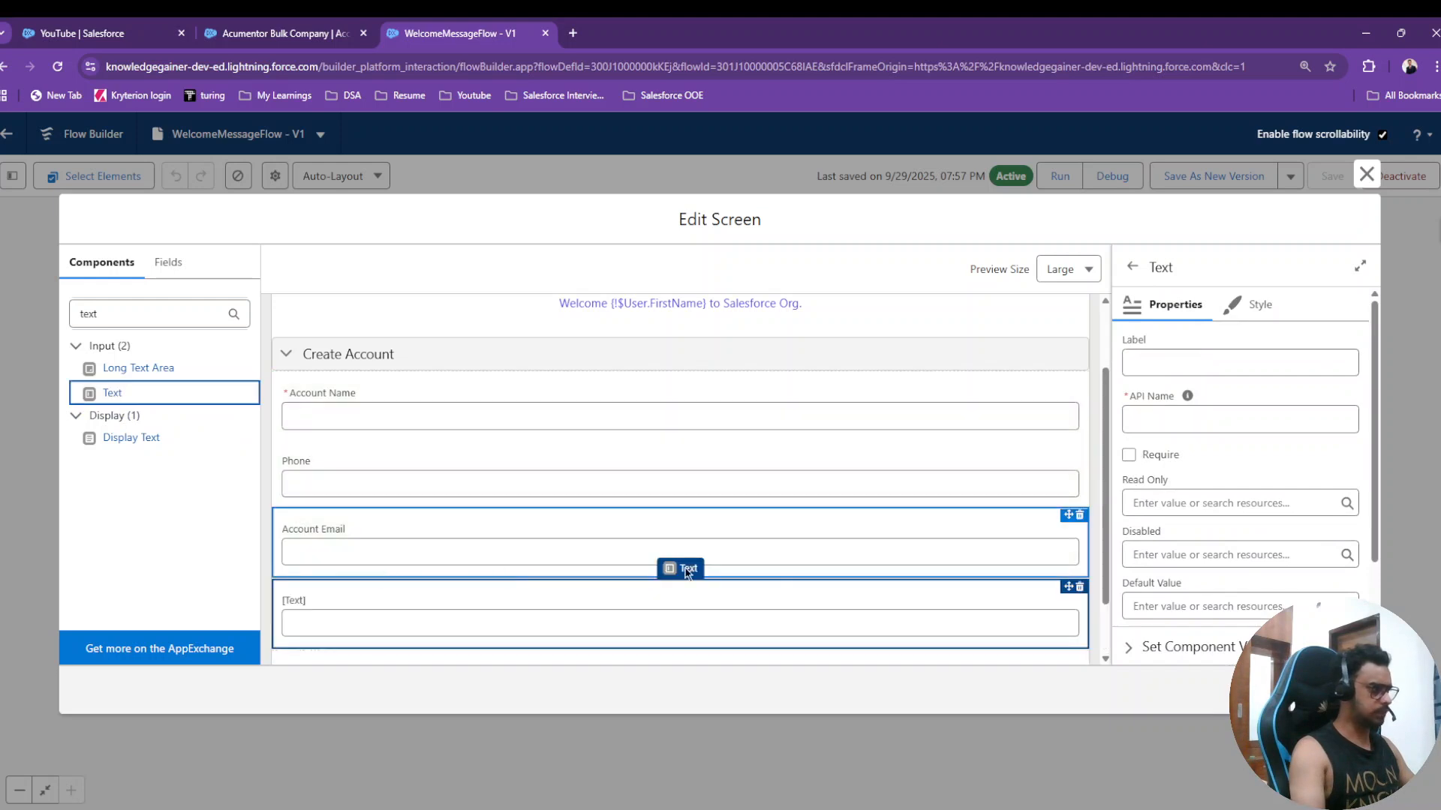
pyautogui.click(1209, 361)
pyautogui.write('Account Fax')
pyautogui.click(1205, 339)
pyautogui.scroll(-1, 715, 558)
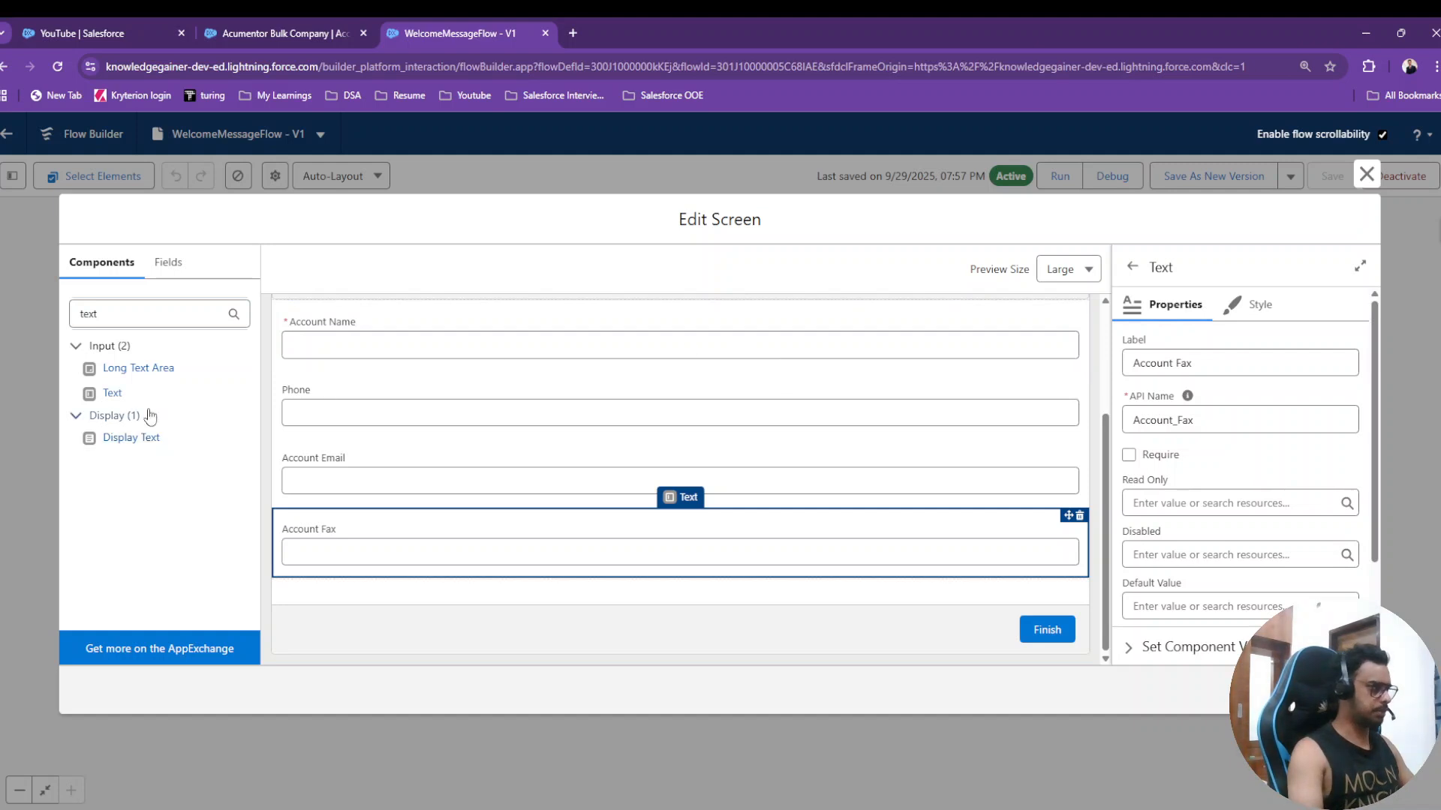
pyautogui.click(154, 324)
pyautogui.press('BackSpace')
pyautogui.press('BackSpace')
pyautogui.press('BackSpace')
pyautogui.press('BackSpace')
pyautogui.write('se')
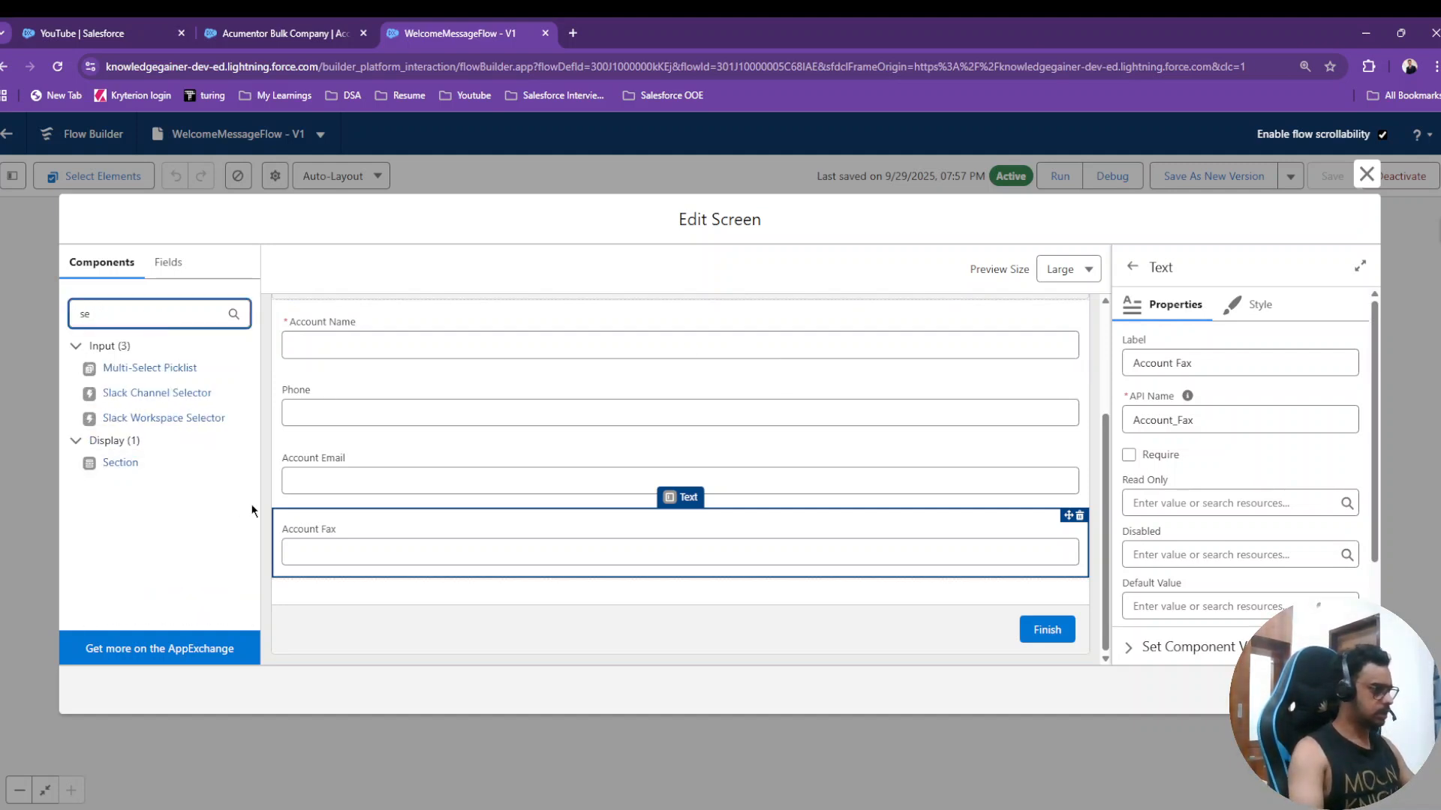
# - Add an extra section to the screen, then delete it
pyautogui.moveTo(111, 466); pyautogui.dragTo(488, 589)
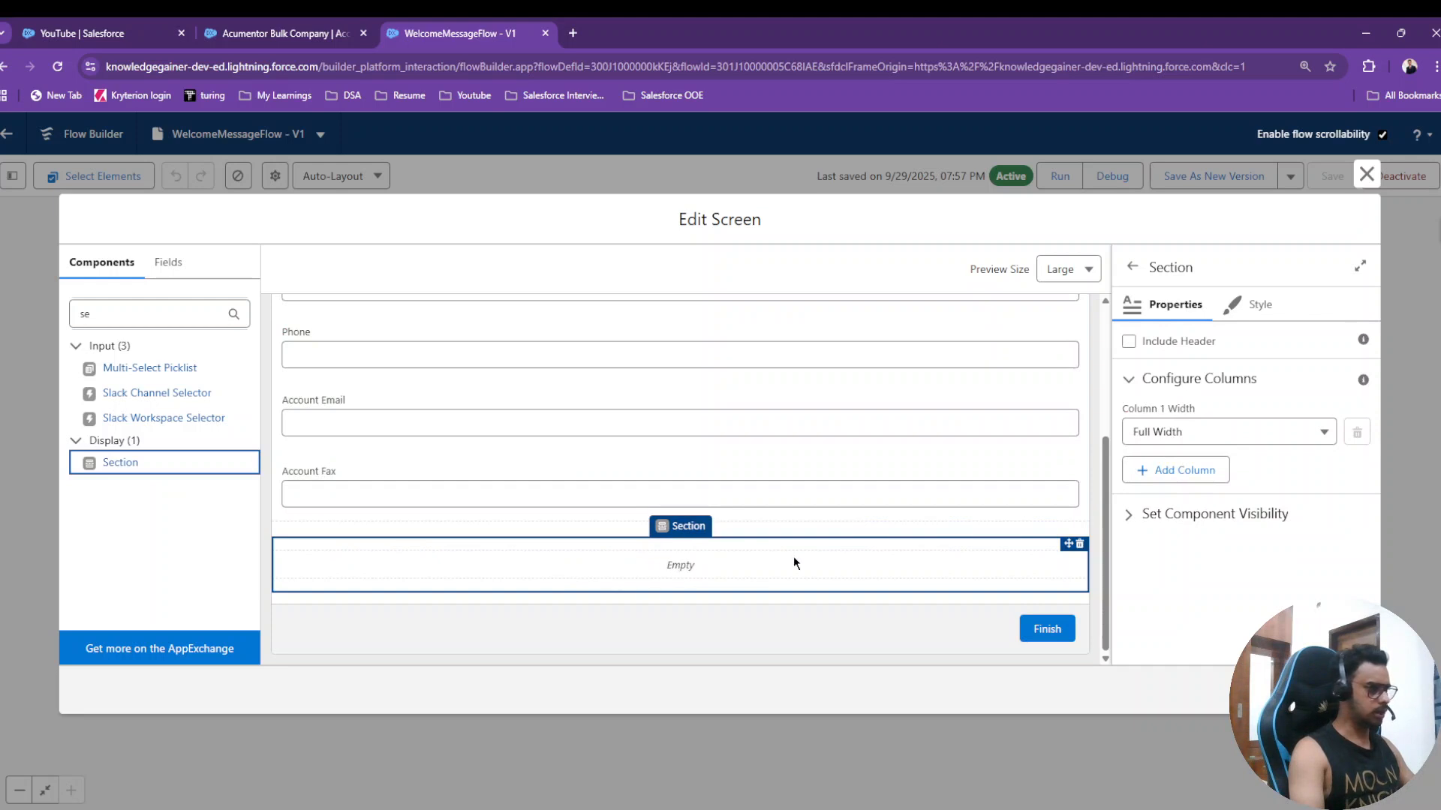
pyautogui.click(757, 556)
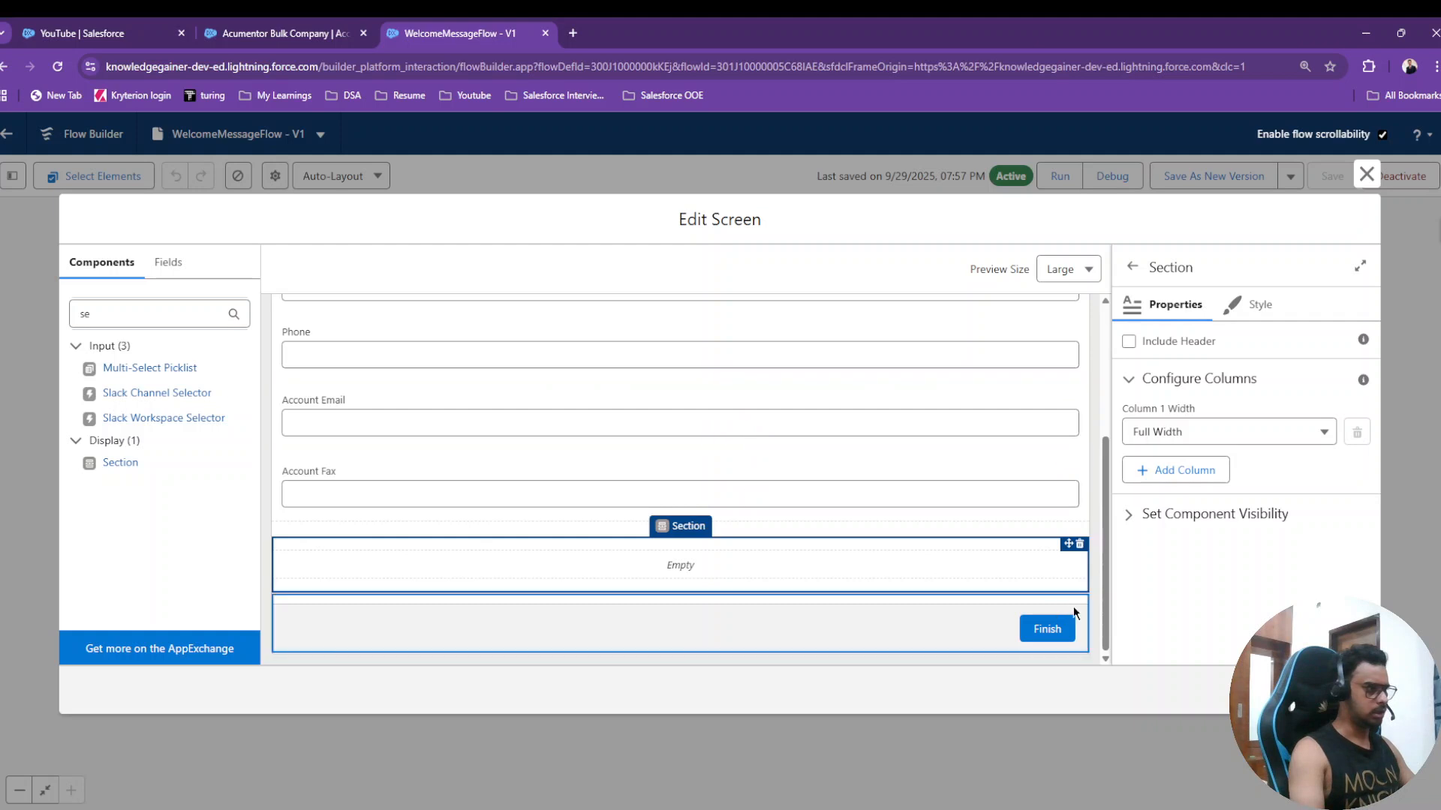
pyautogui.click(1079, 543)
pyautogui.click(853, 511)
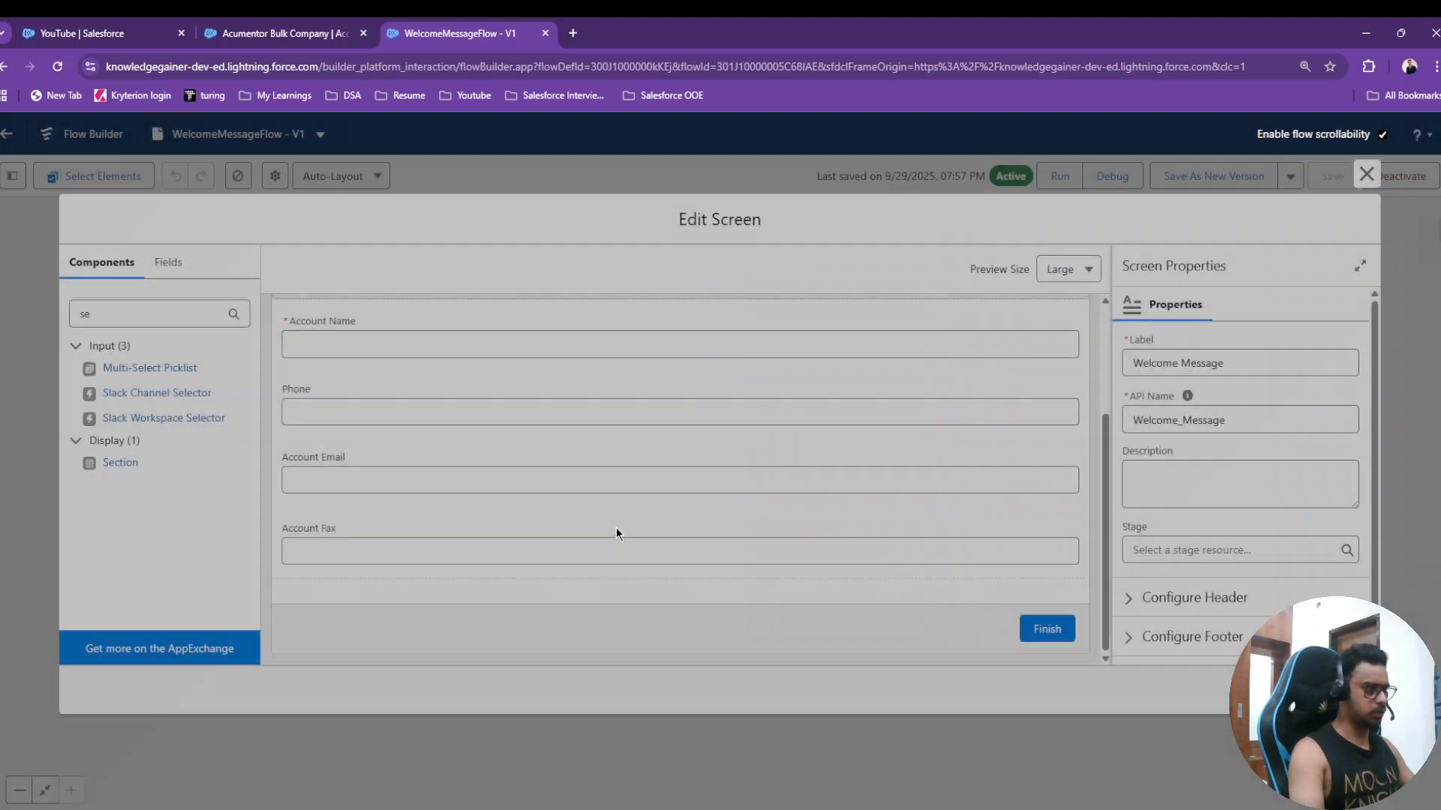
# - Add a second column to Create Account and move Phone and Account Fax into it
pyautogui.click(470, 444)
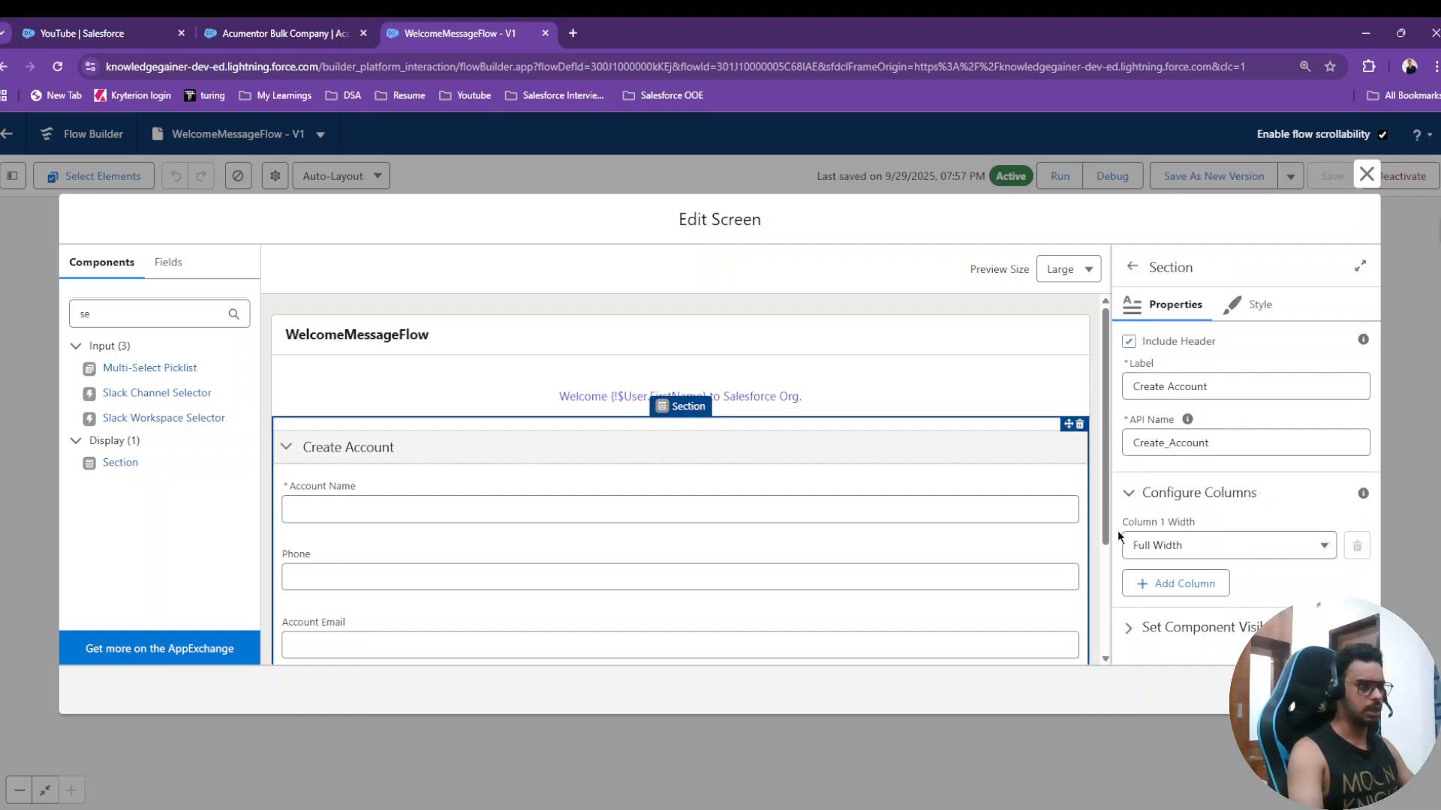
pyautogui.click(1212, 549)
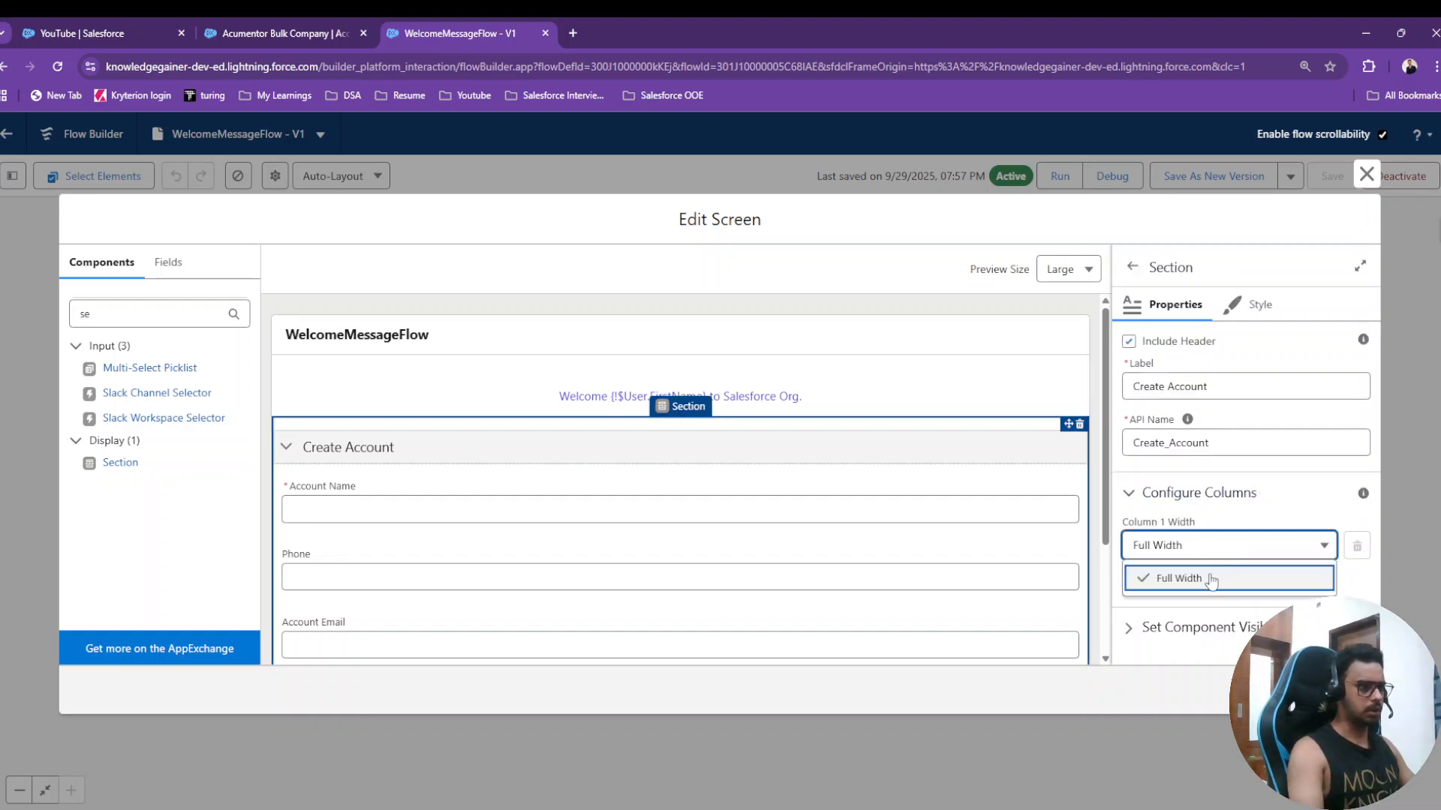
pyautogui.click(1242, 509)
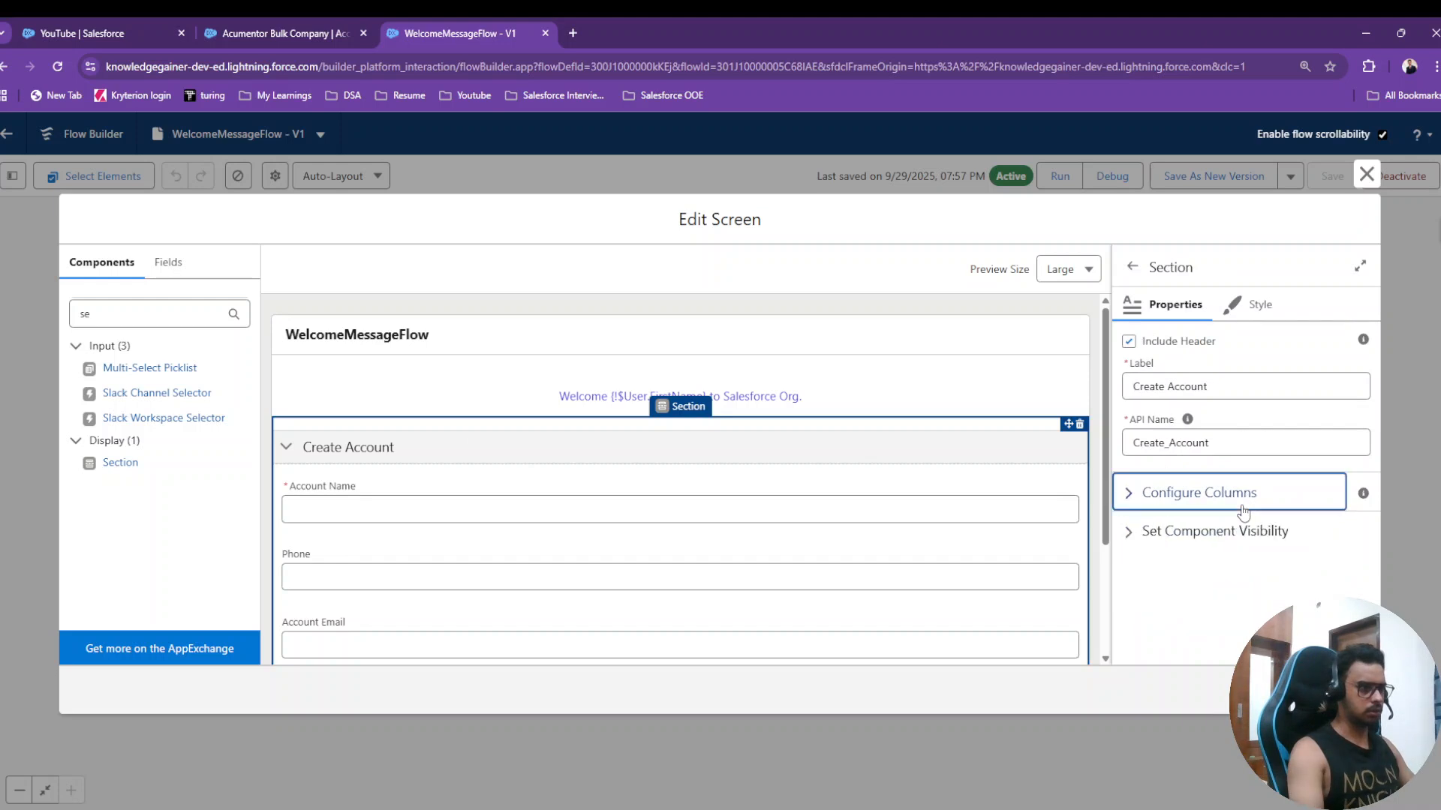
pyautogui.click(1203, 485)
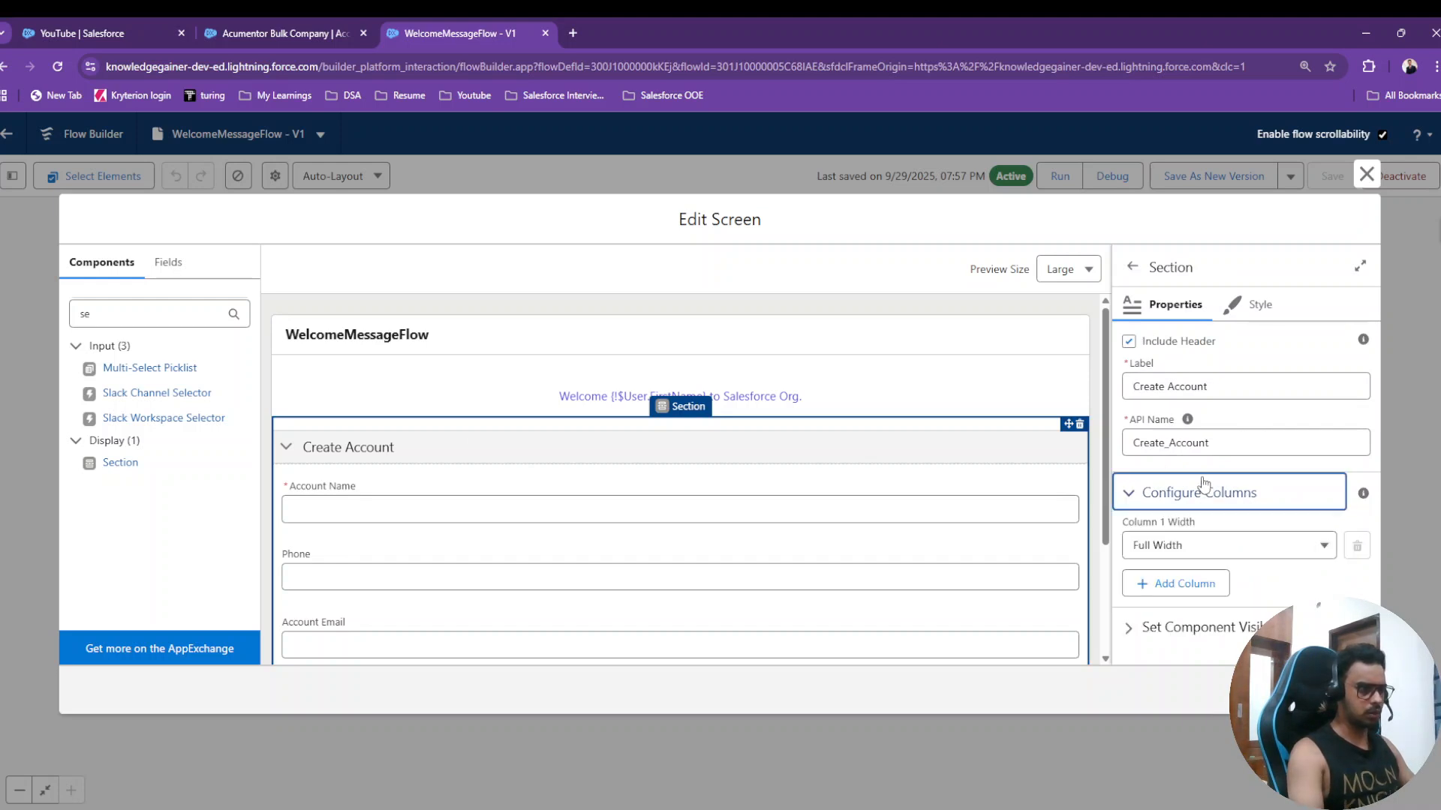
pyautogui.click(1178, 585)
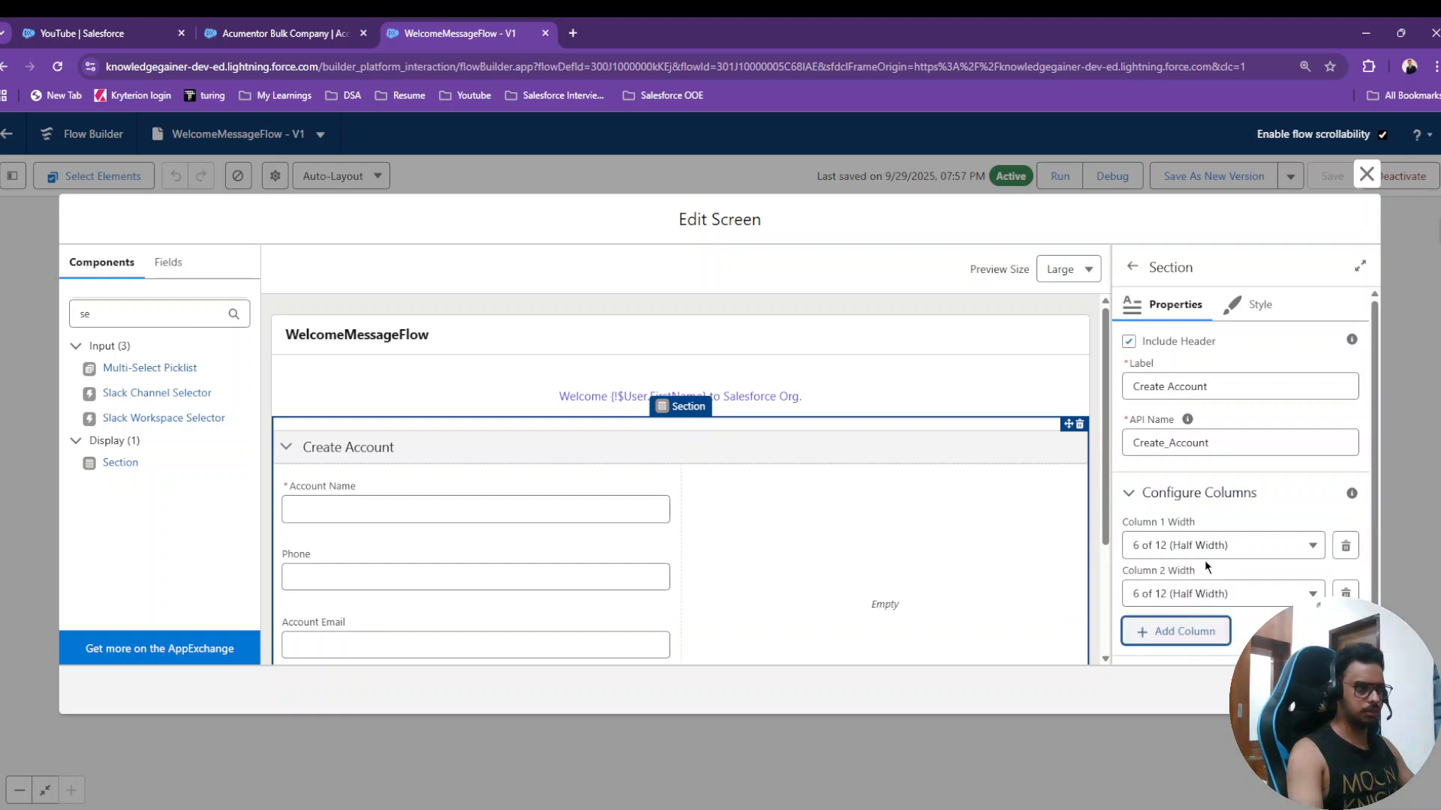
pyautogui.scroll(-1, 1182, 589)
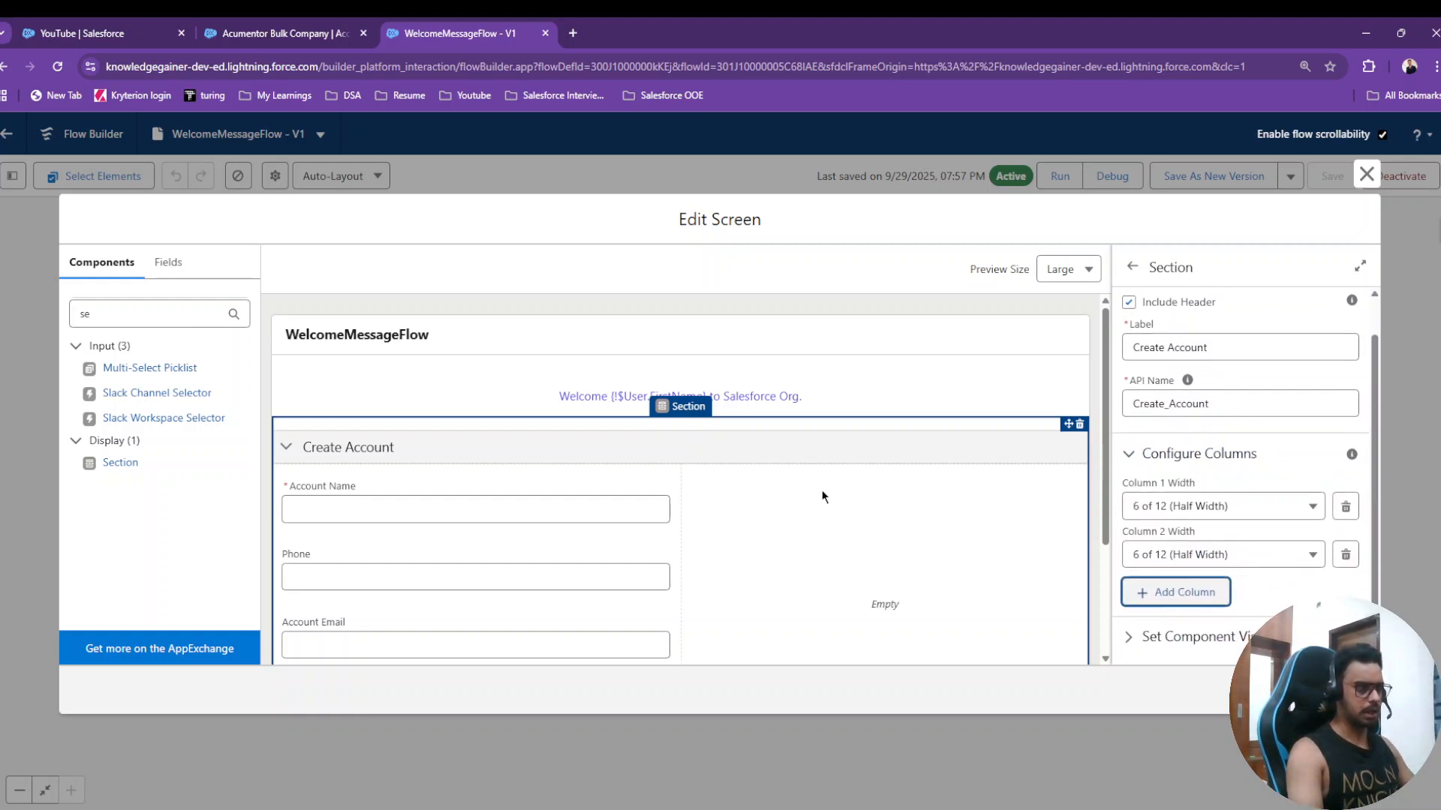
pyautogui.scroll(-2, 820, 499)
pyautogui.scroll(2, 845, 531)
pyautogui.scroll(-2, 813, 466)
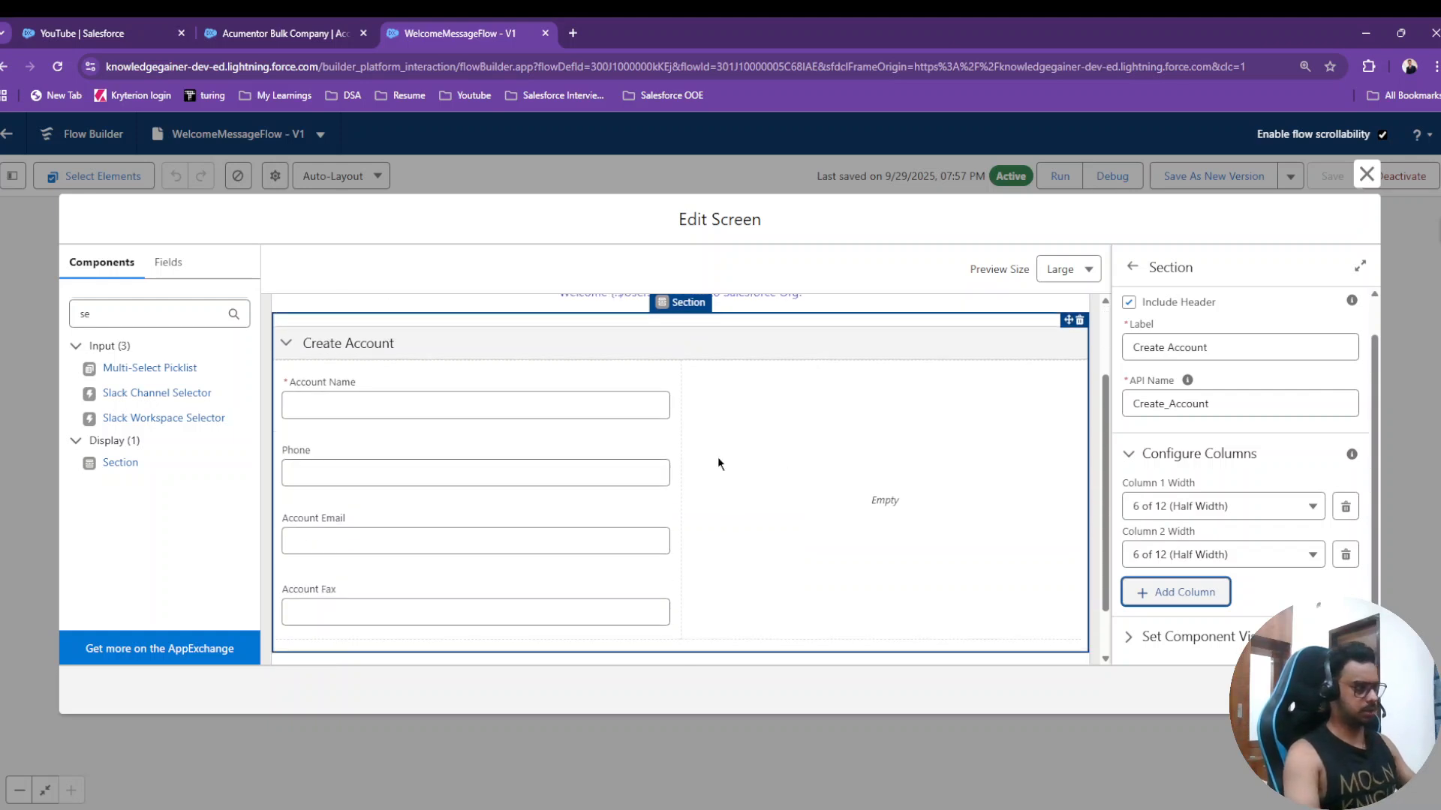
pyautogui.moveTo(380, 480); pyautogui.dragTo(815, 412)
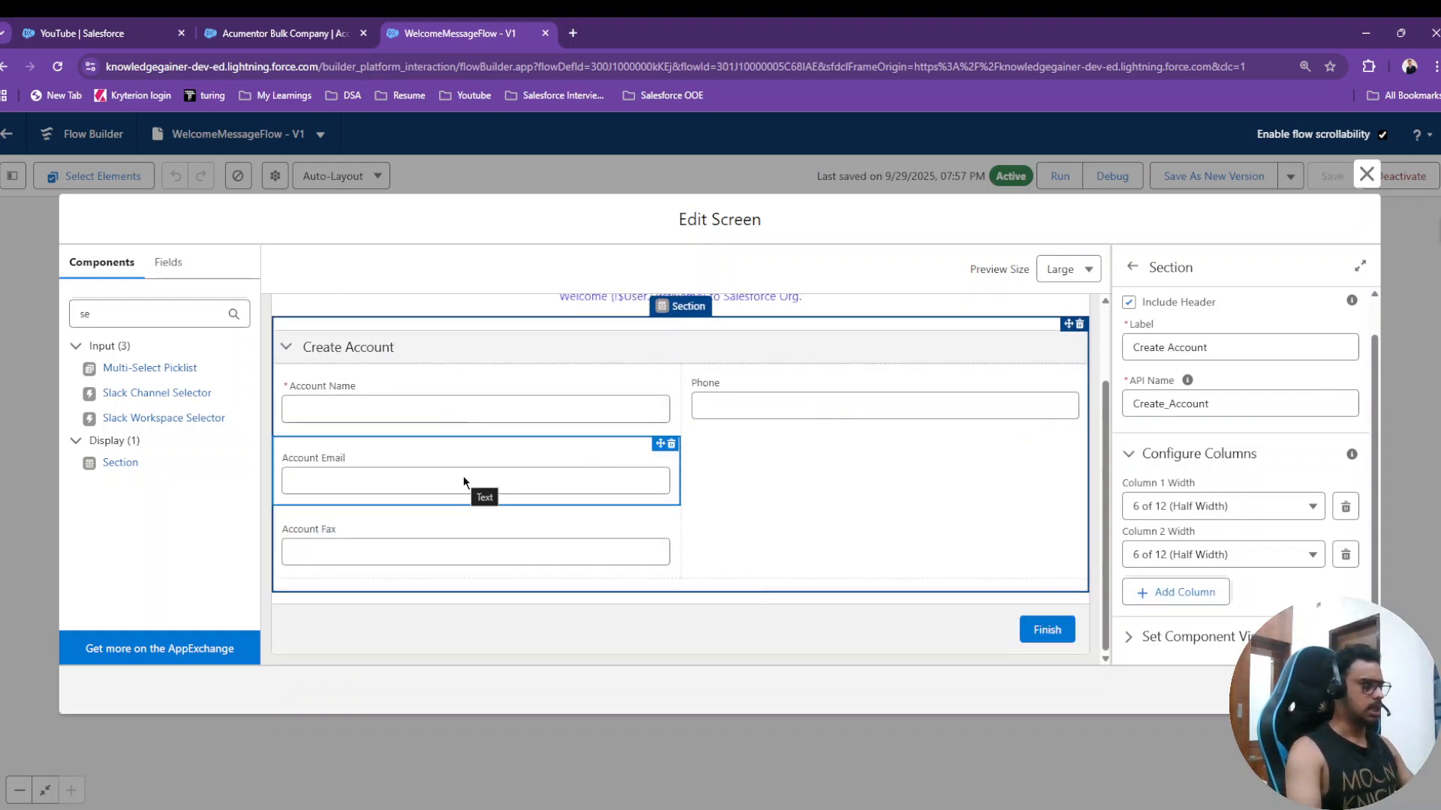
pyautogui.moveTo(462, 556); pyautogui.dragTo(828, 496)
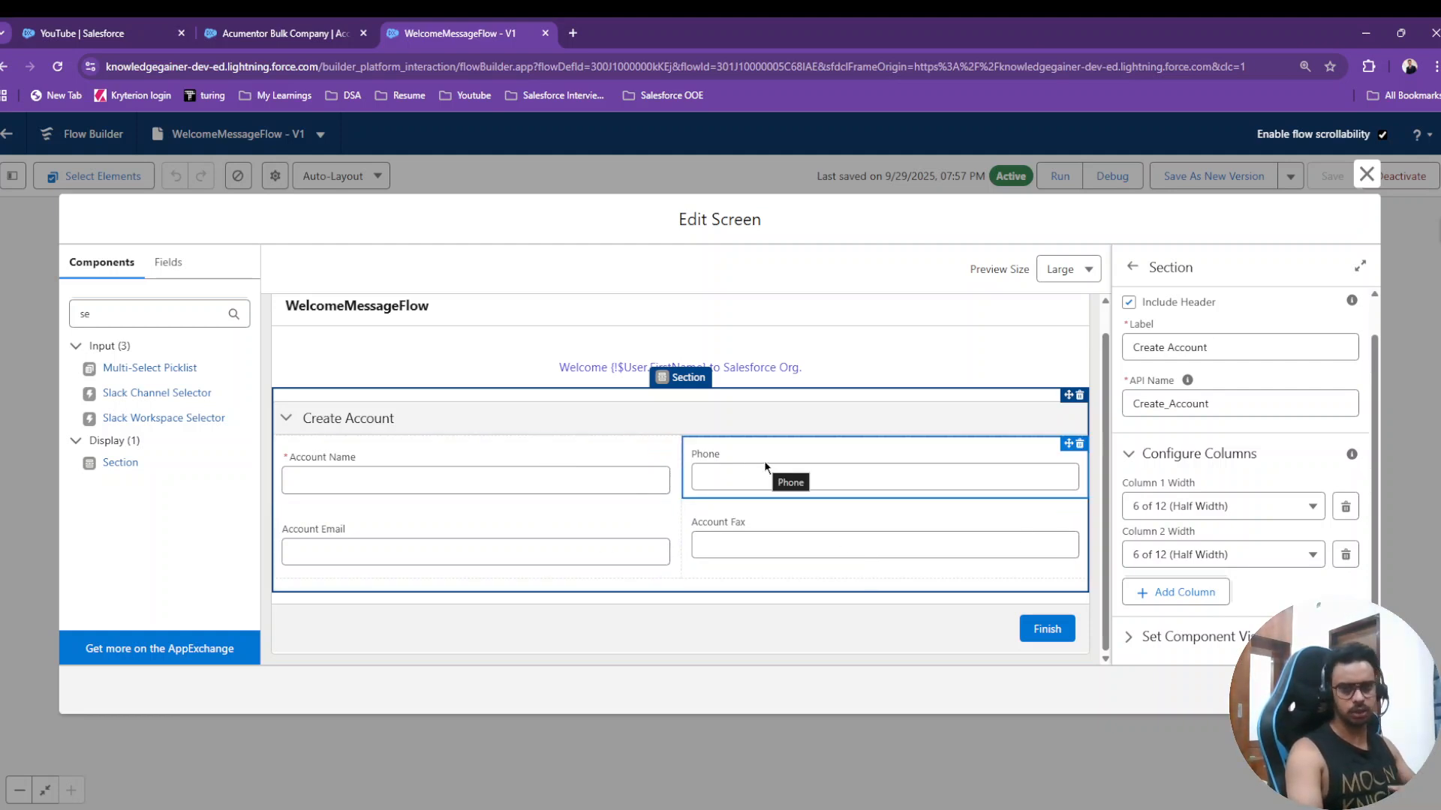
pyautogui.click(1029, 629)
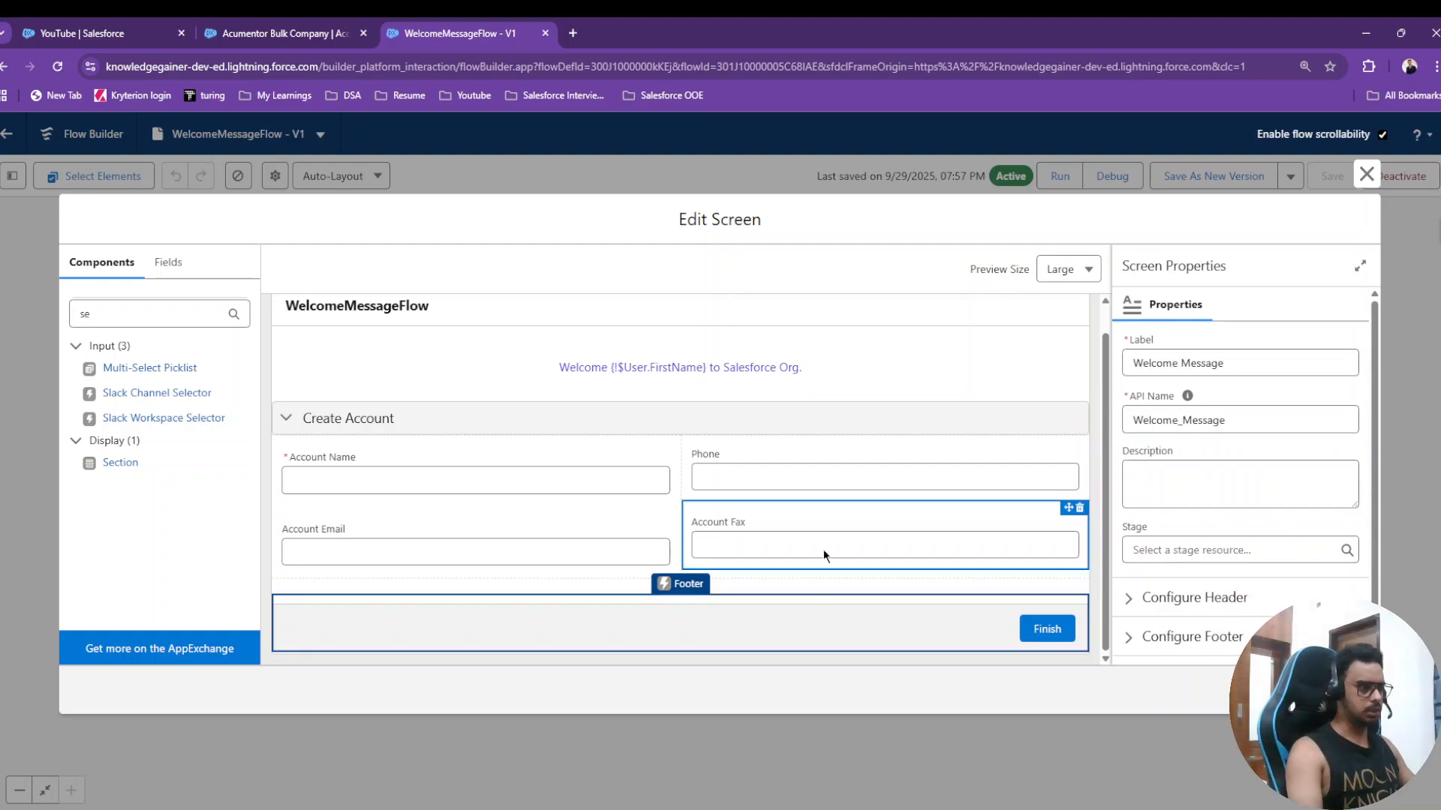
# - Replace the footer's Finish button label with the custom label 'Create Account'
pyautogui.scroll(-1, 1178, 600)
pyautogui.click(1180, 598)
pyautogui.scroll(-3, 1163, 569)
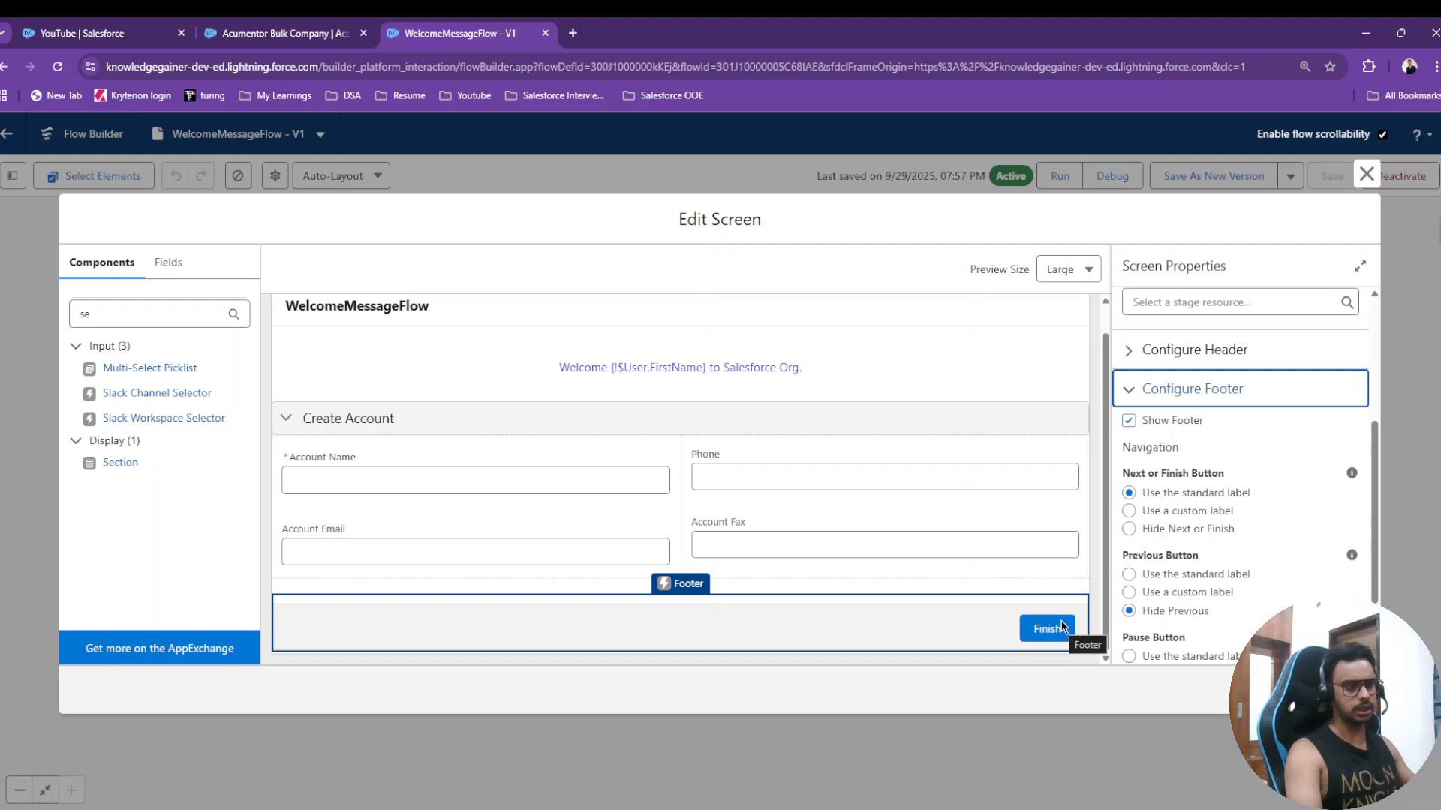
pyautogui.click(1128, 511)
pyautogui.click(1165, 577)
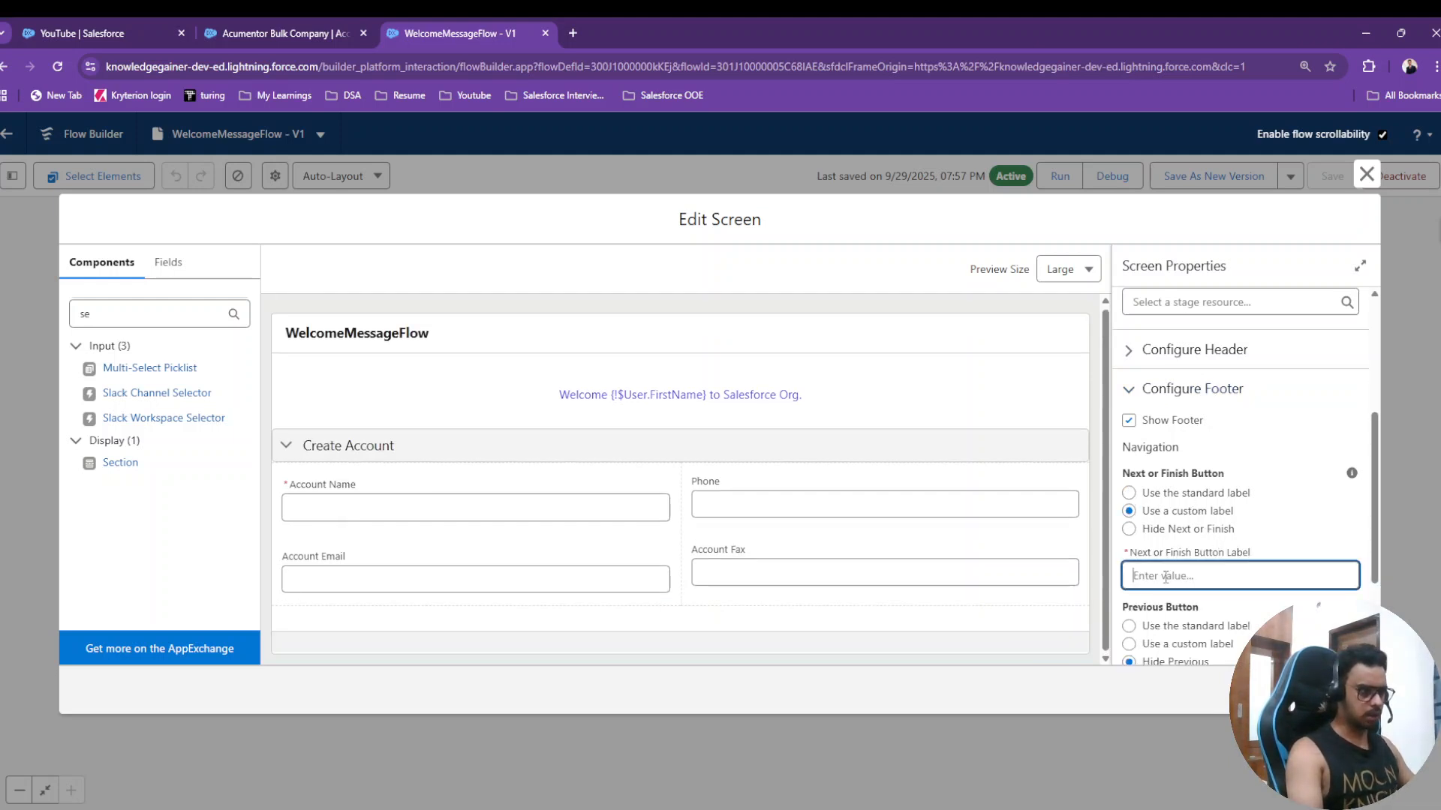
pyautogui.write('Create Accoun')
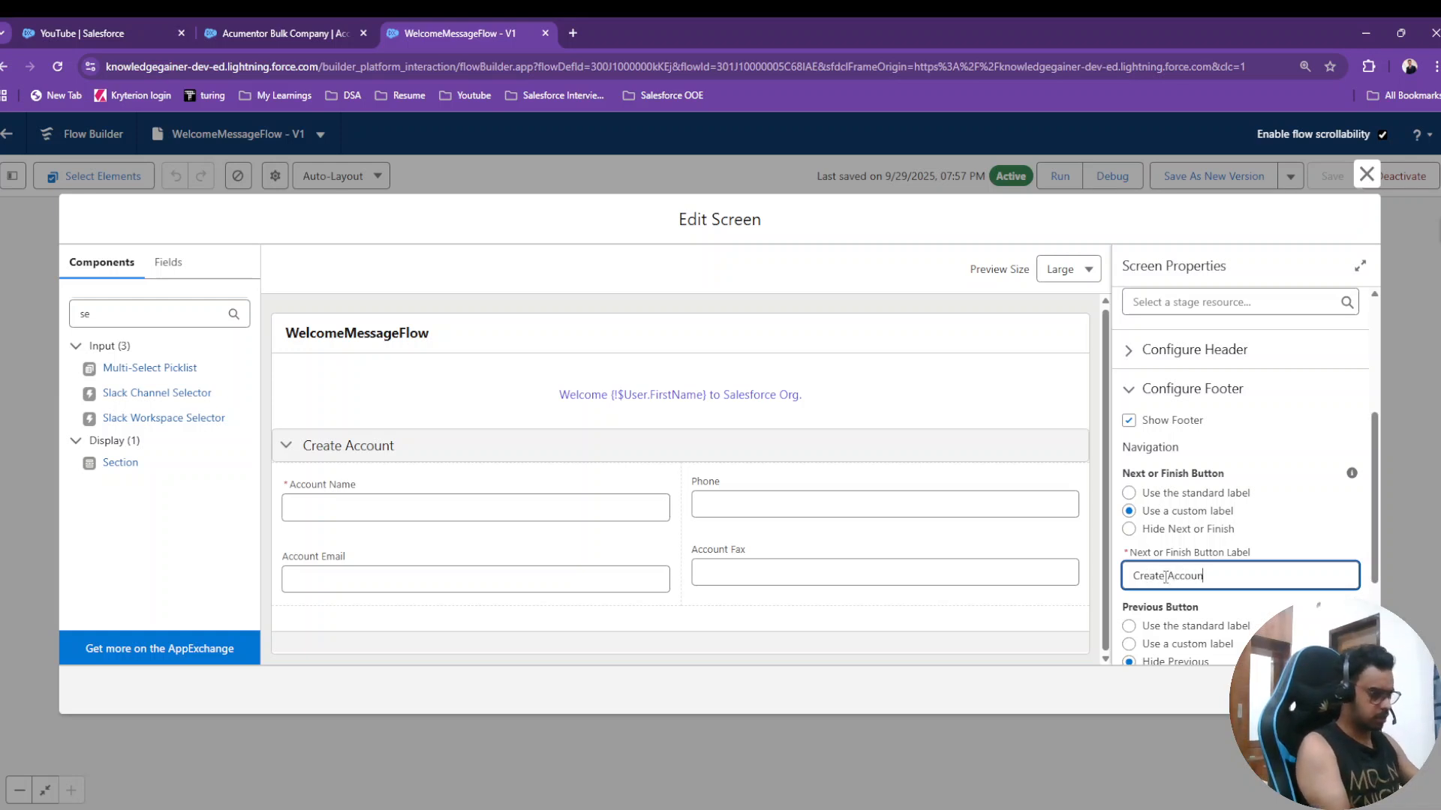
pyautogui.write('t')
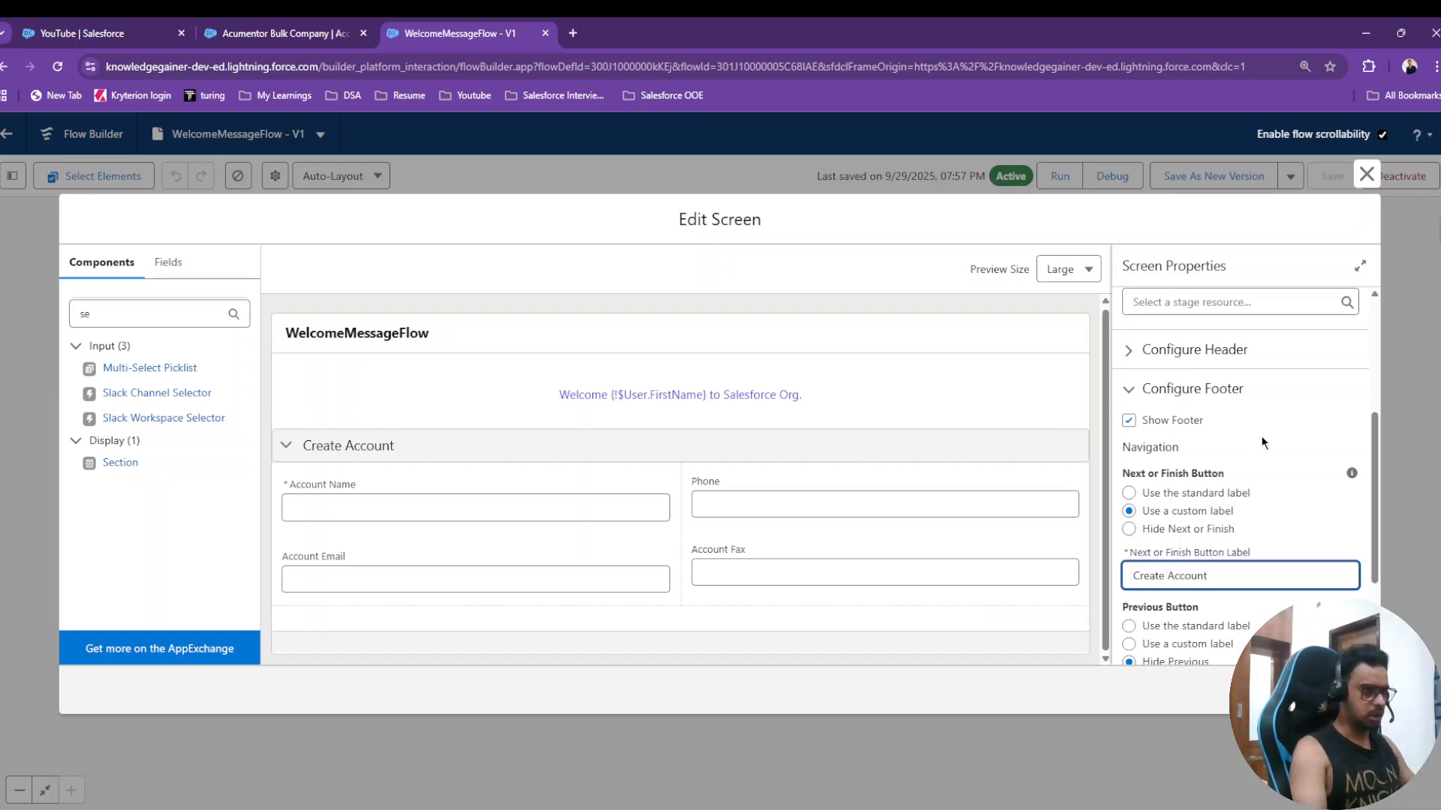
pyautogui.click(1183, 450)
pyautogui.scroll(1, 997, 602)
pyautogui.scroll(-1, 998, 629)
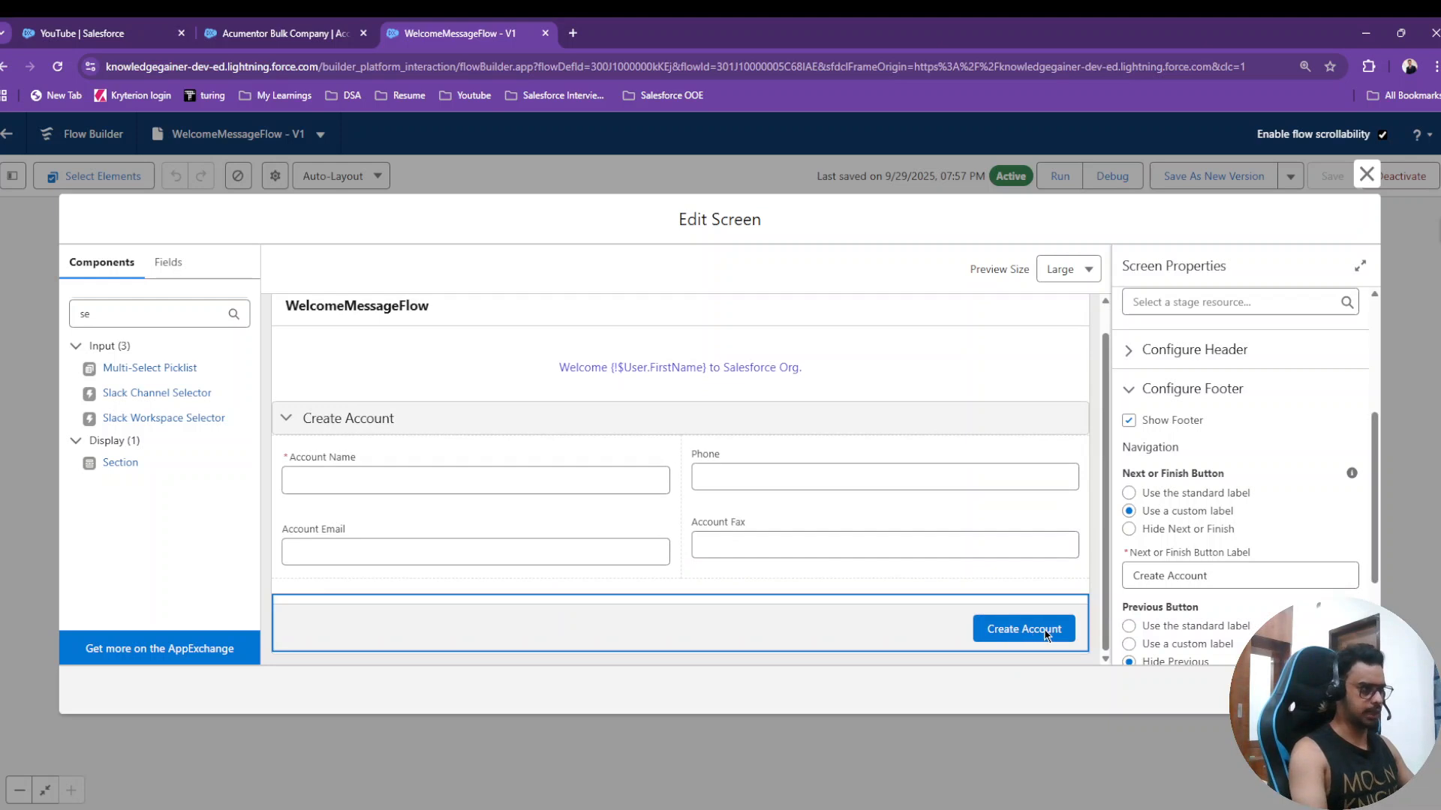
# - Add a Create Records element 'CreateAccount' after Welcome Message, described as creating an account record
pyautogui.click(1367, 174)
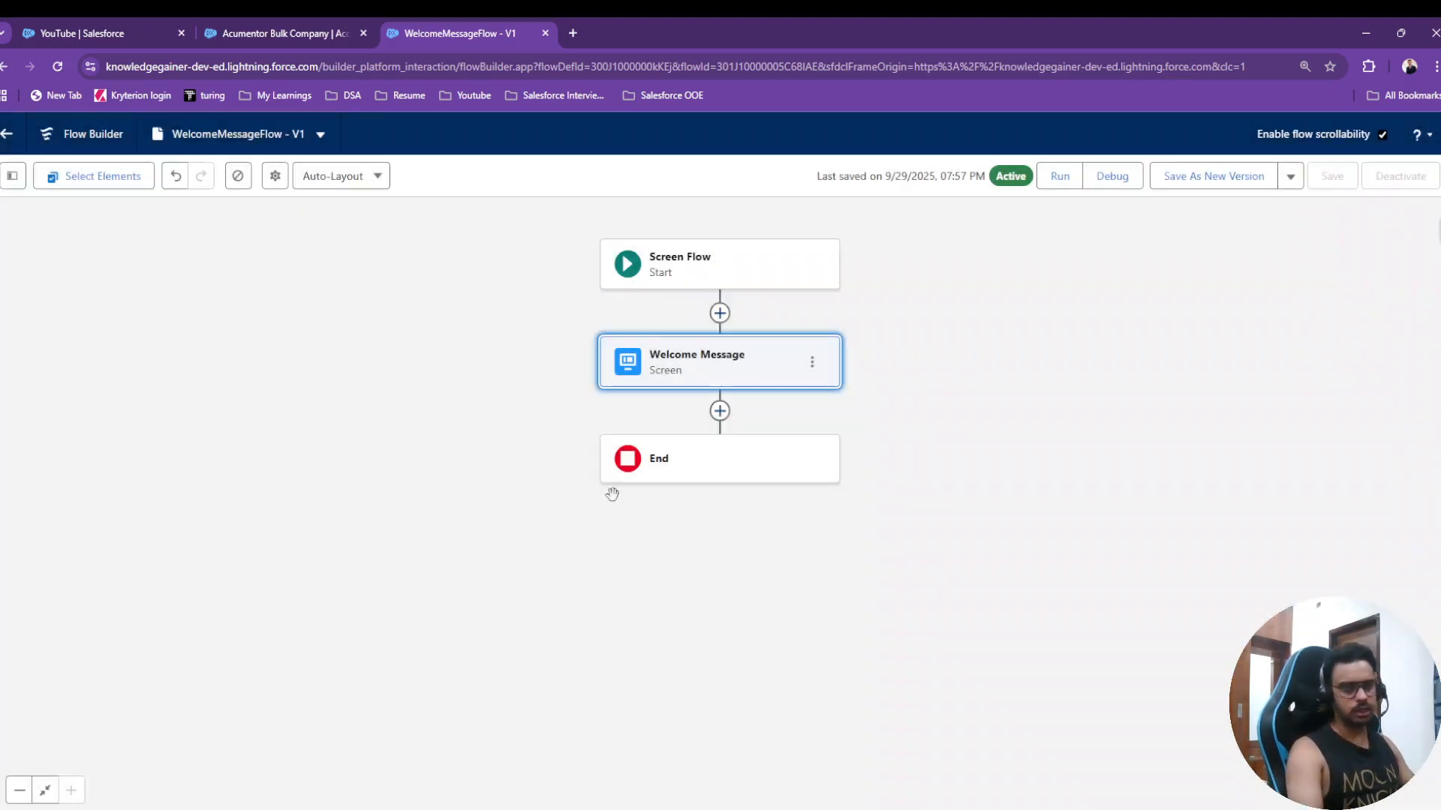
pyautogui.click(717, 422)
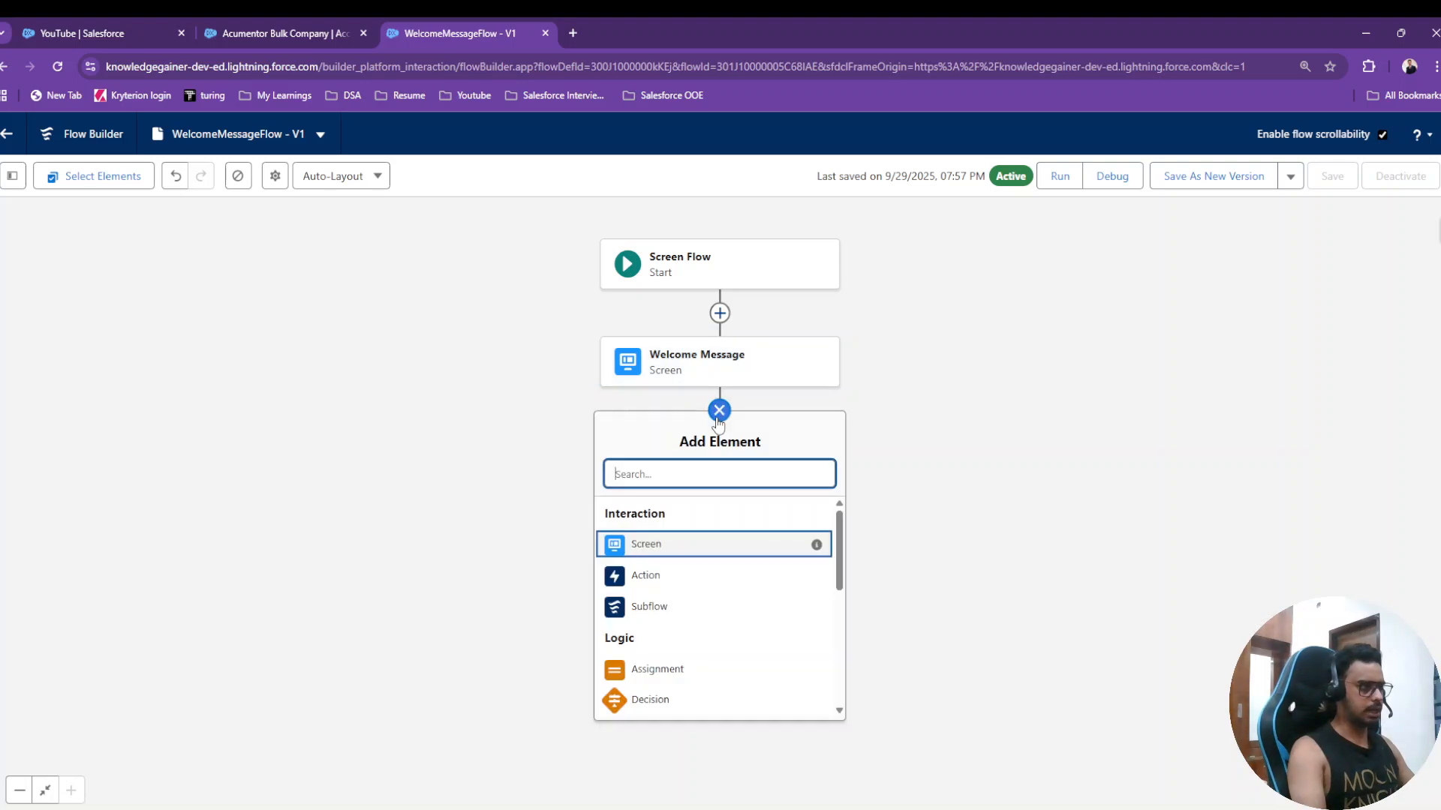
pyautogui.write('create')
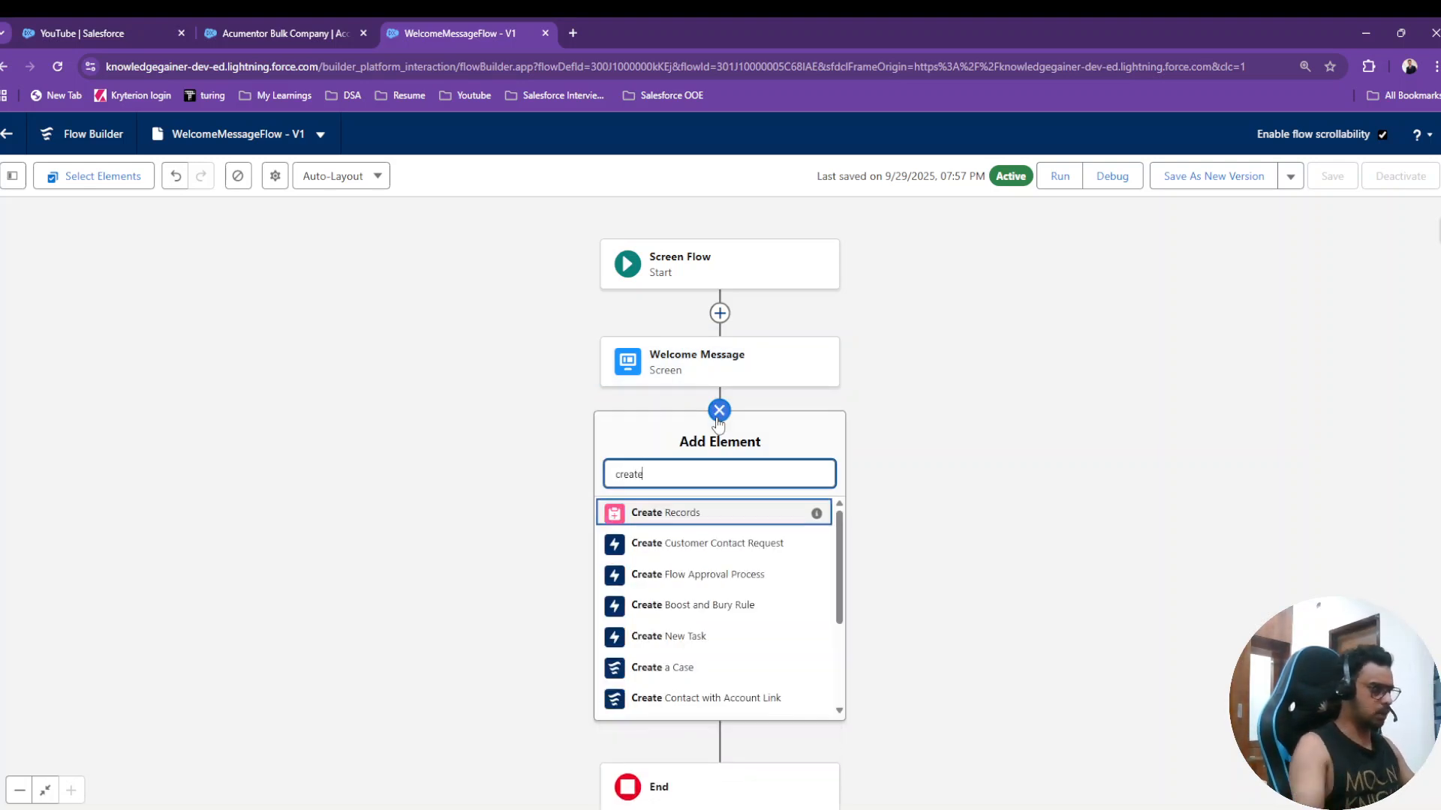
pyautogui.click(685, 512)
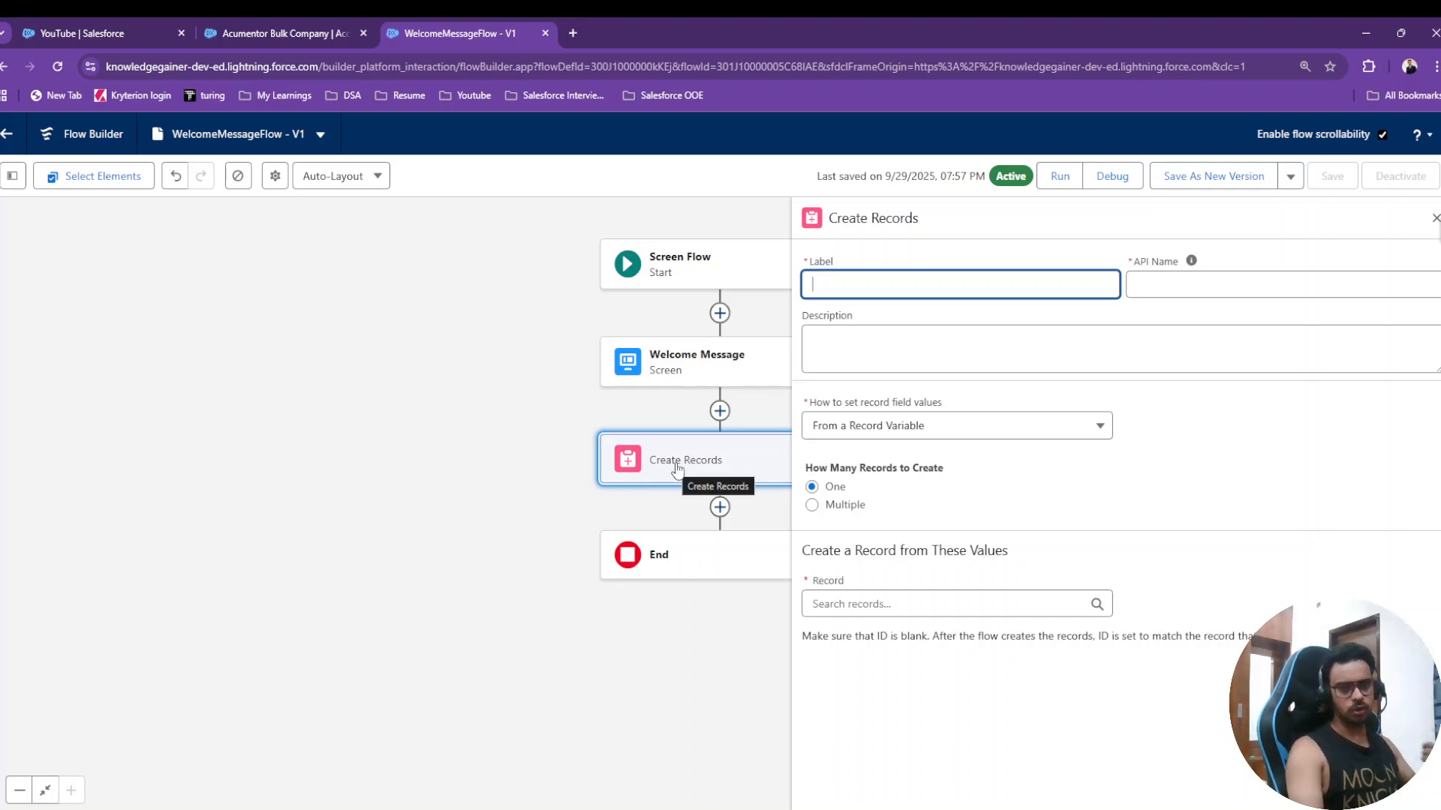
pyautogui.write('Create')
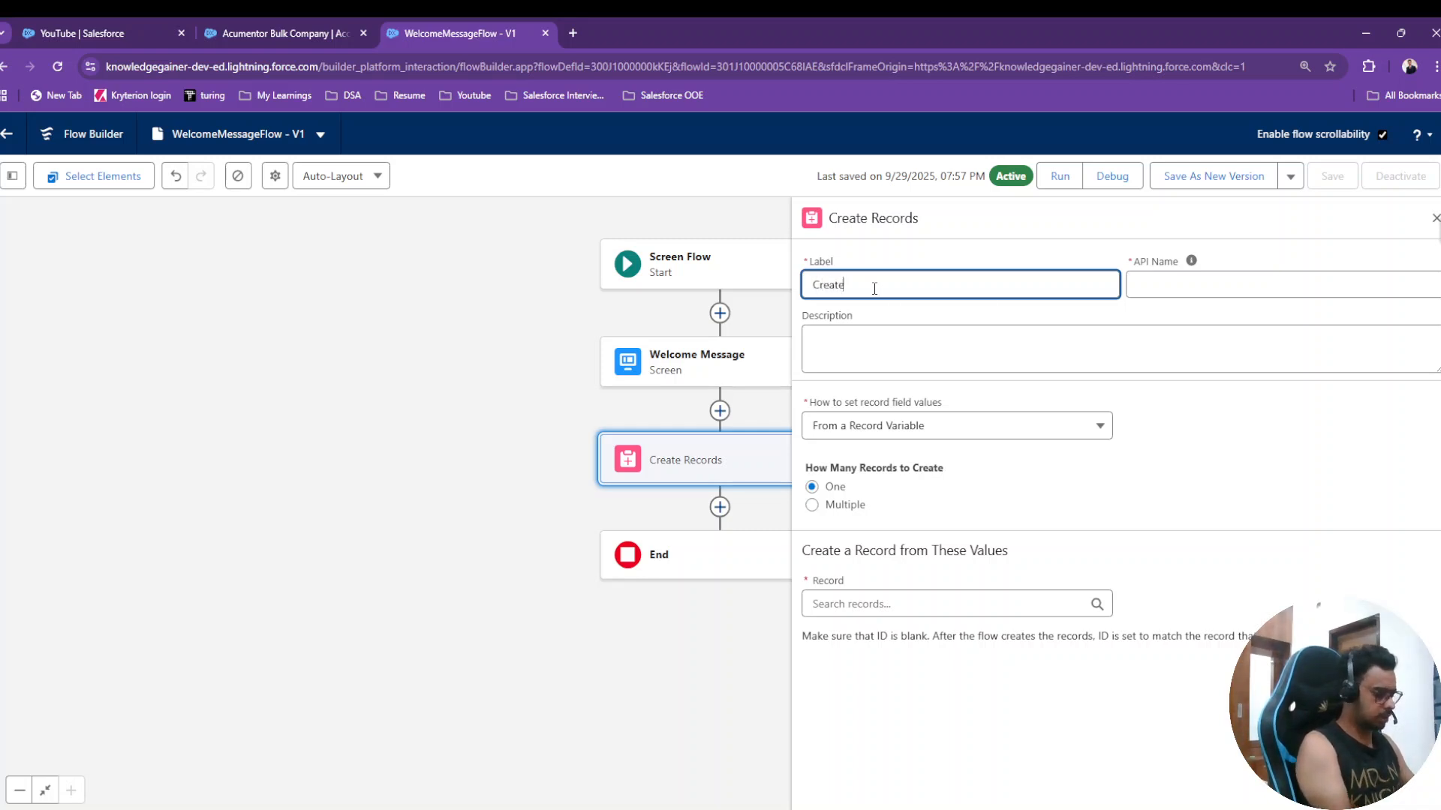
pyautogui.write('Account')
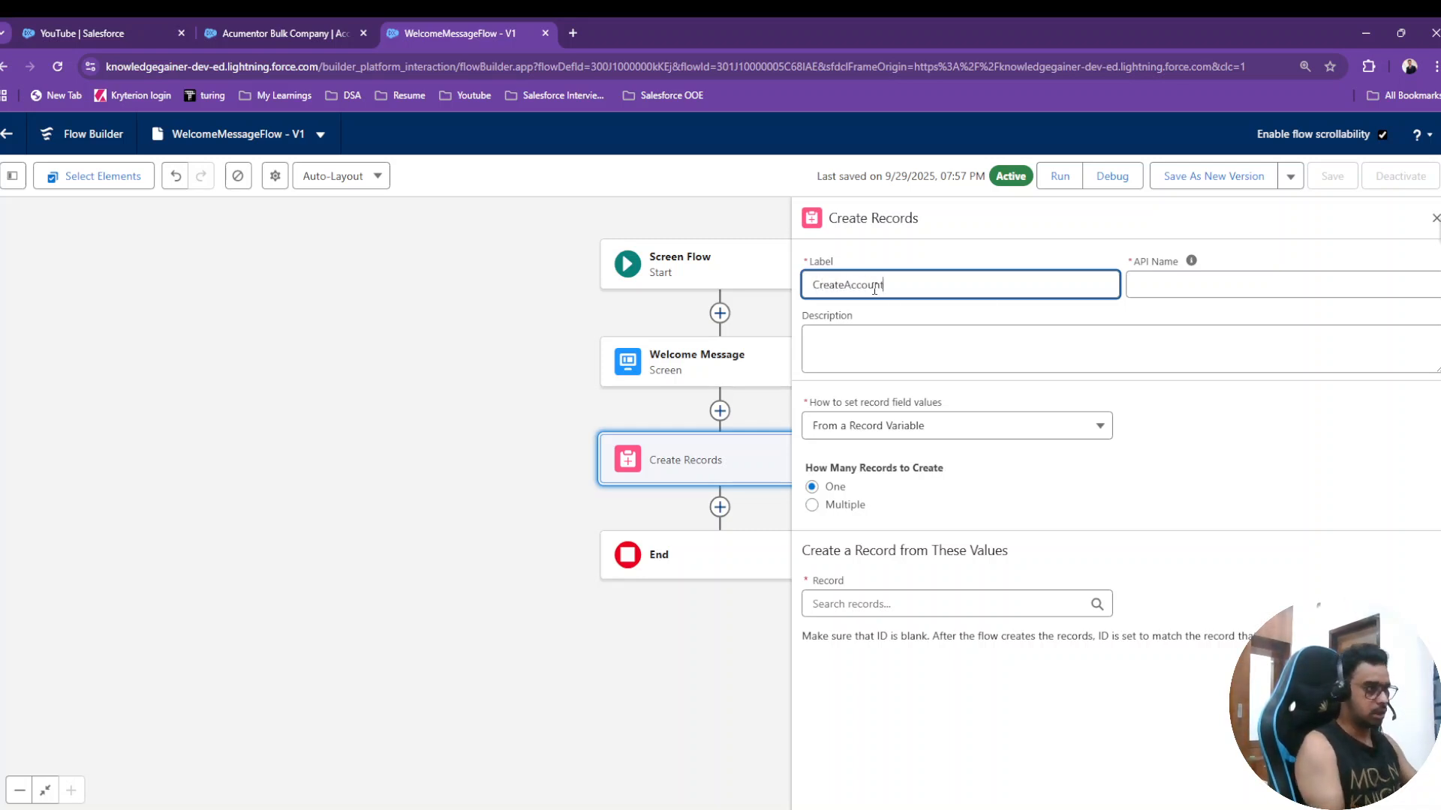
pyautogui.click(882, 243)
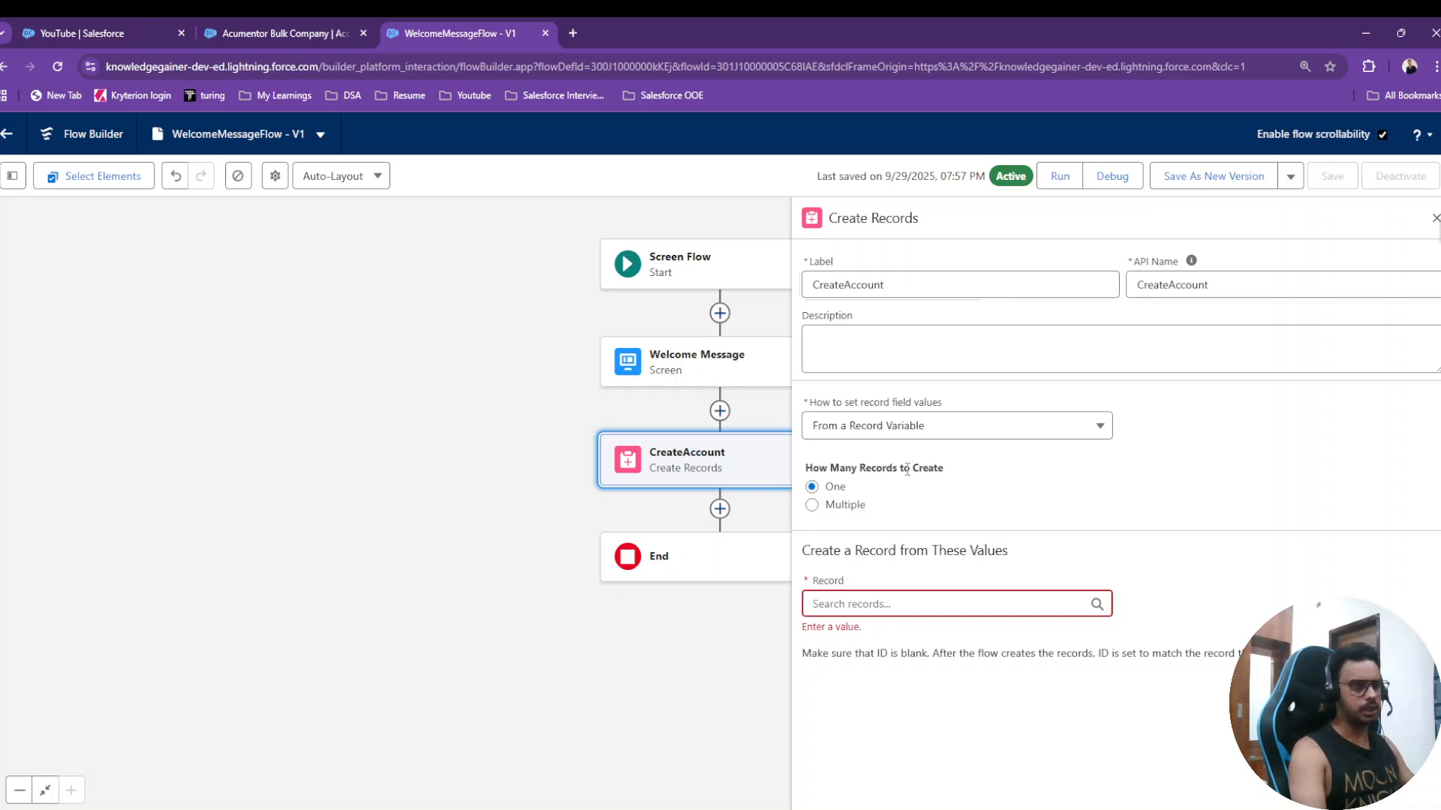
pyautogui.click(893, 349)
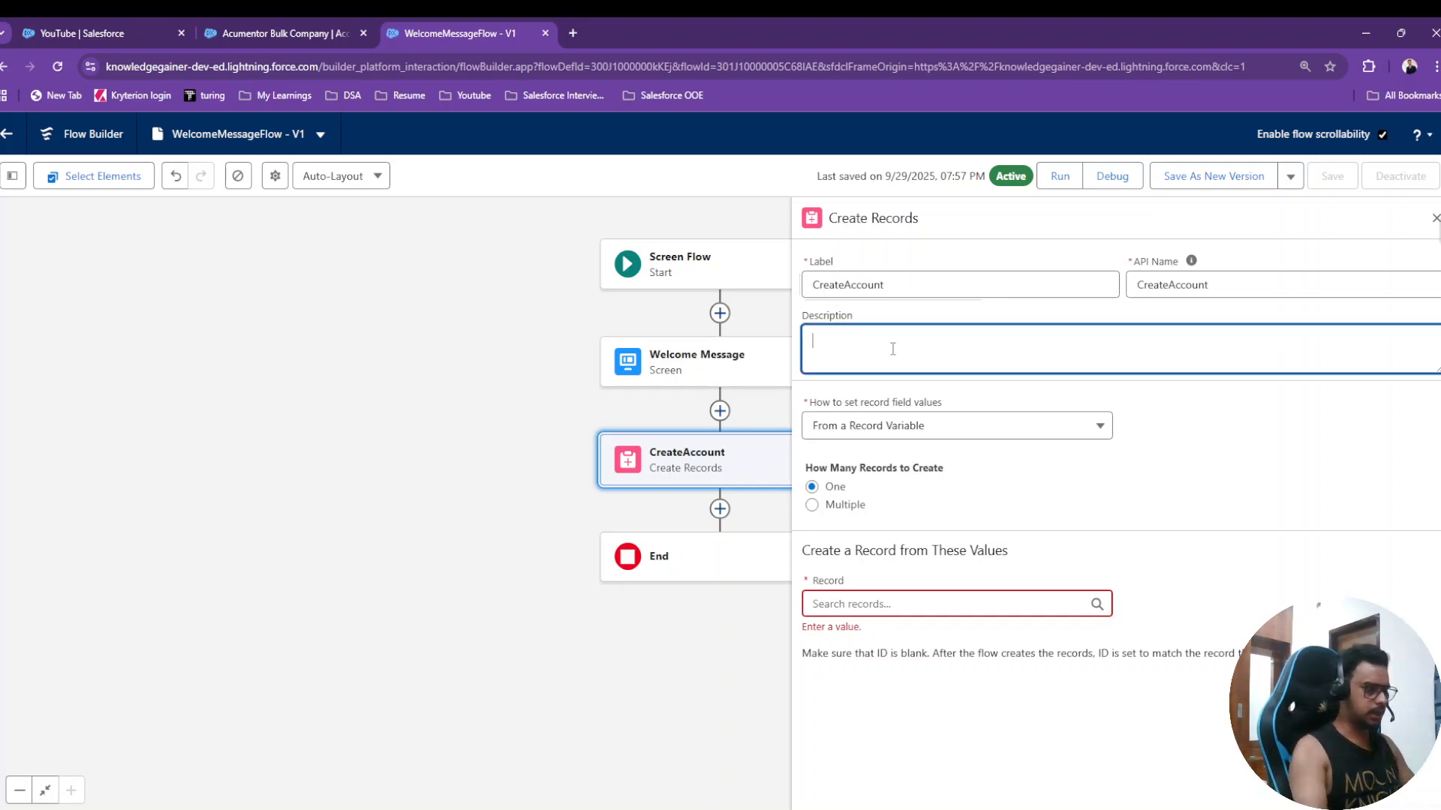
pyautogui.write('This act')
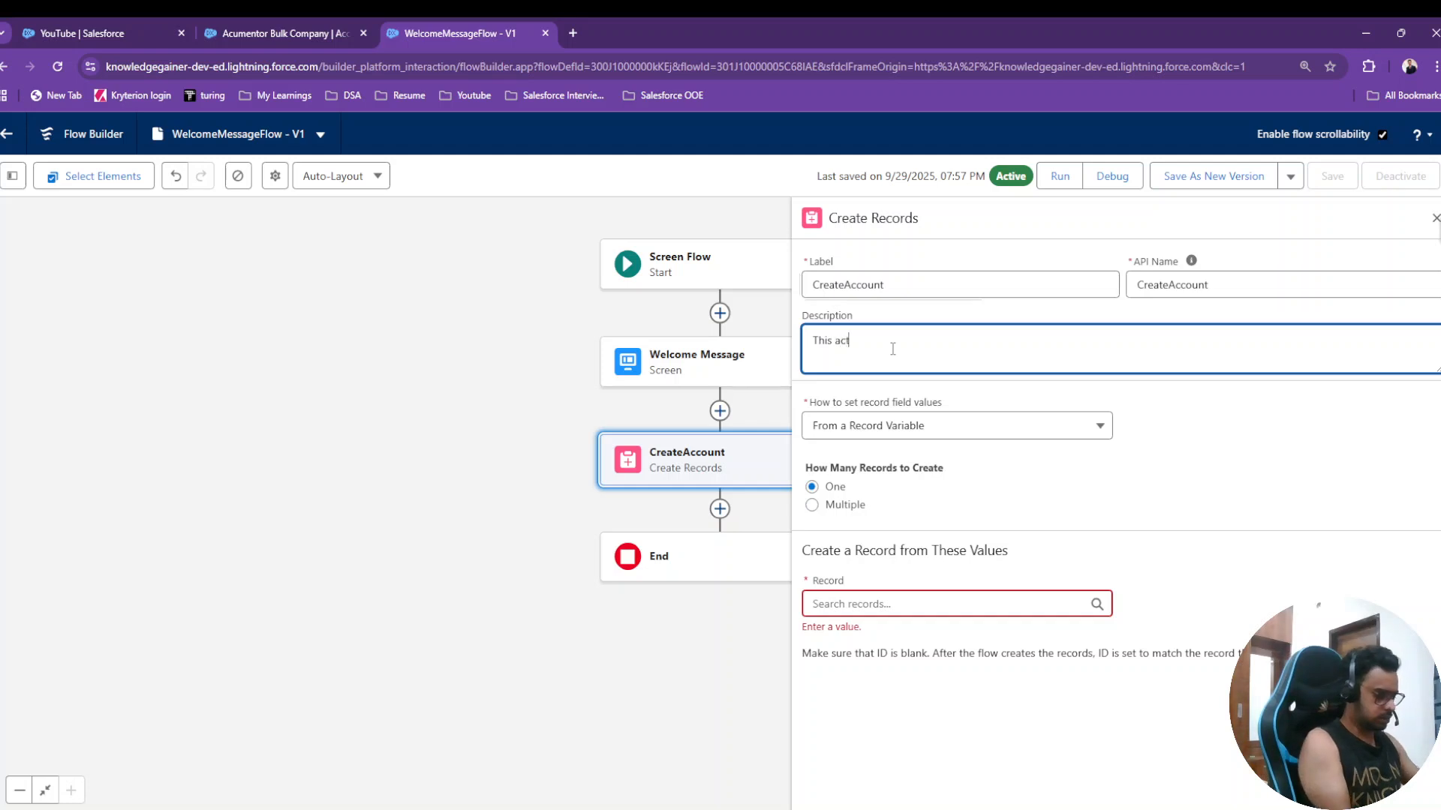
pyautogui.write('ion is used t')
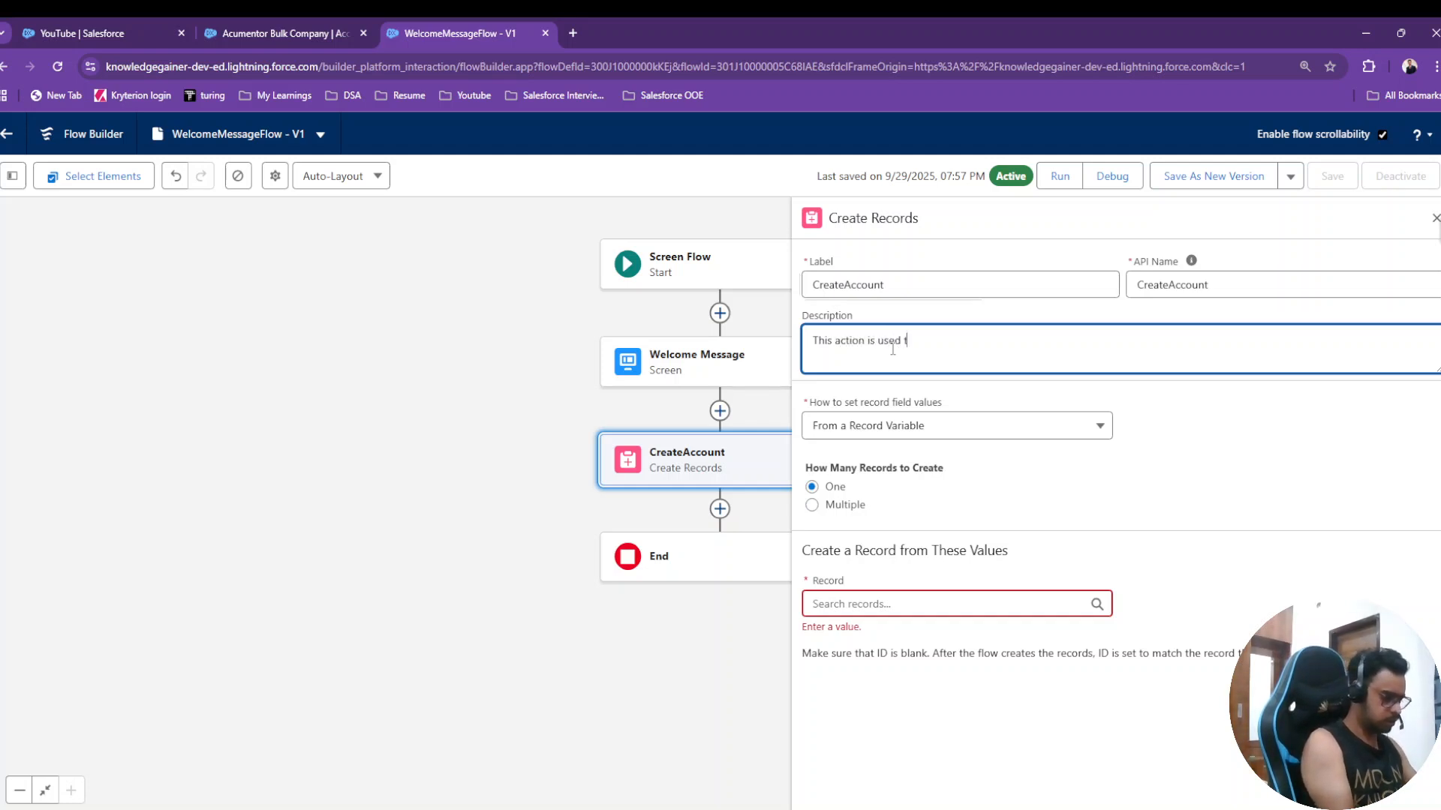
pyautogui.write('o c')
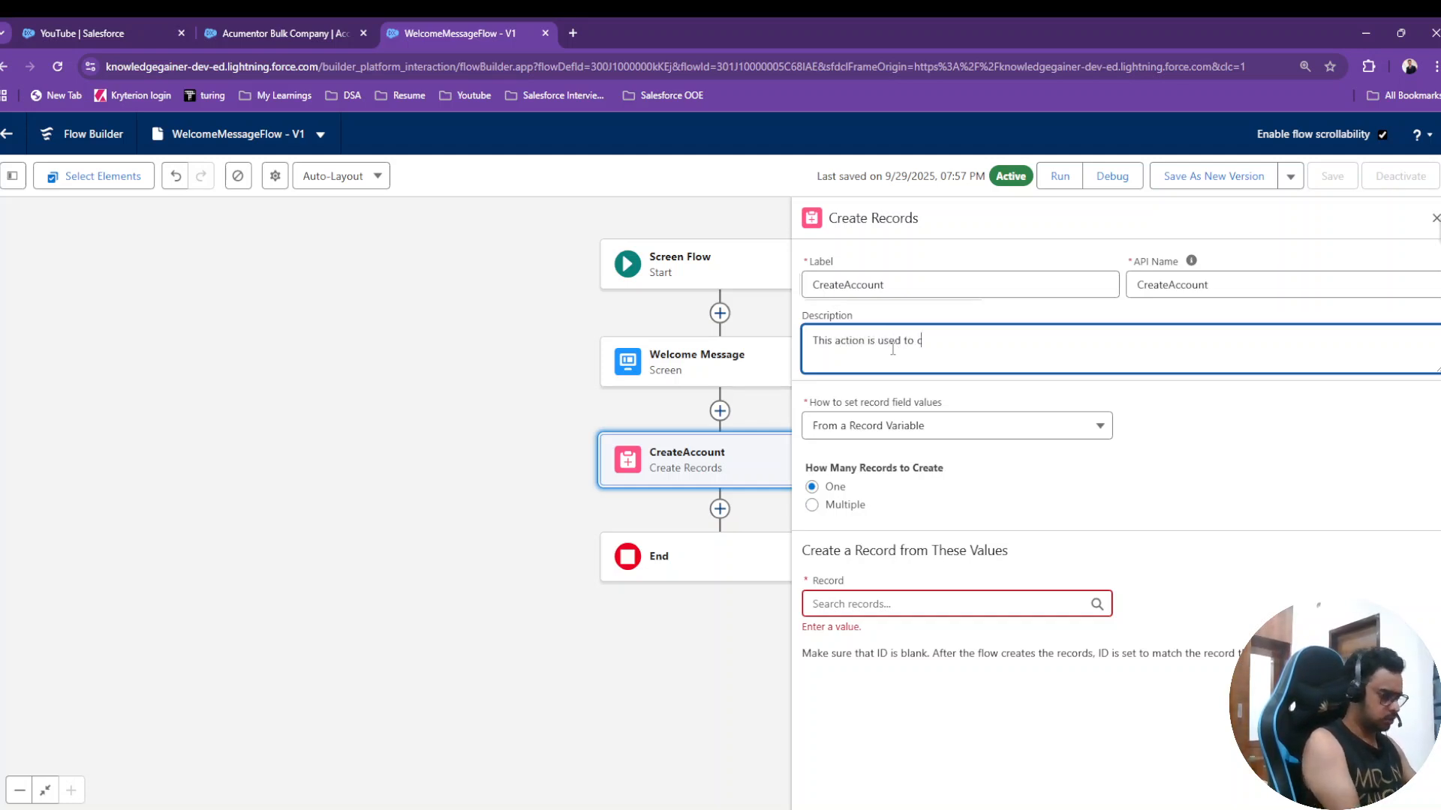
pyautogui.write('reate a')
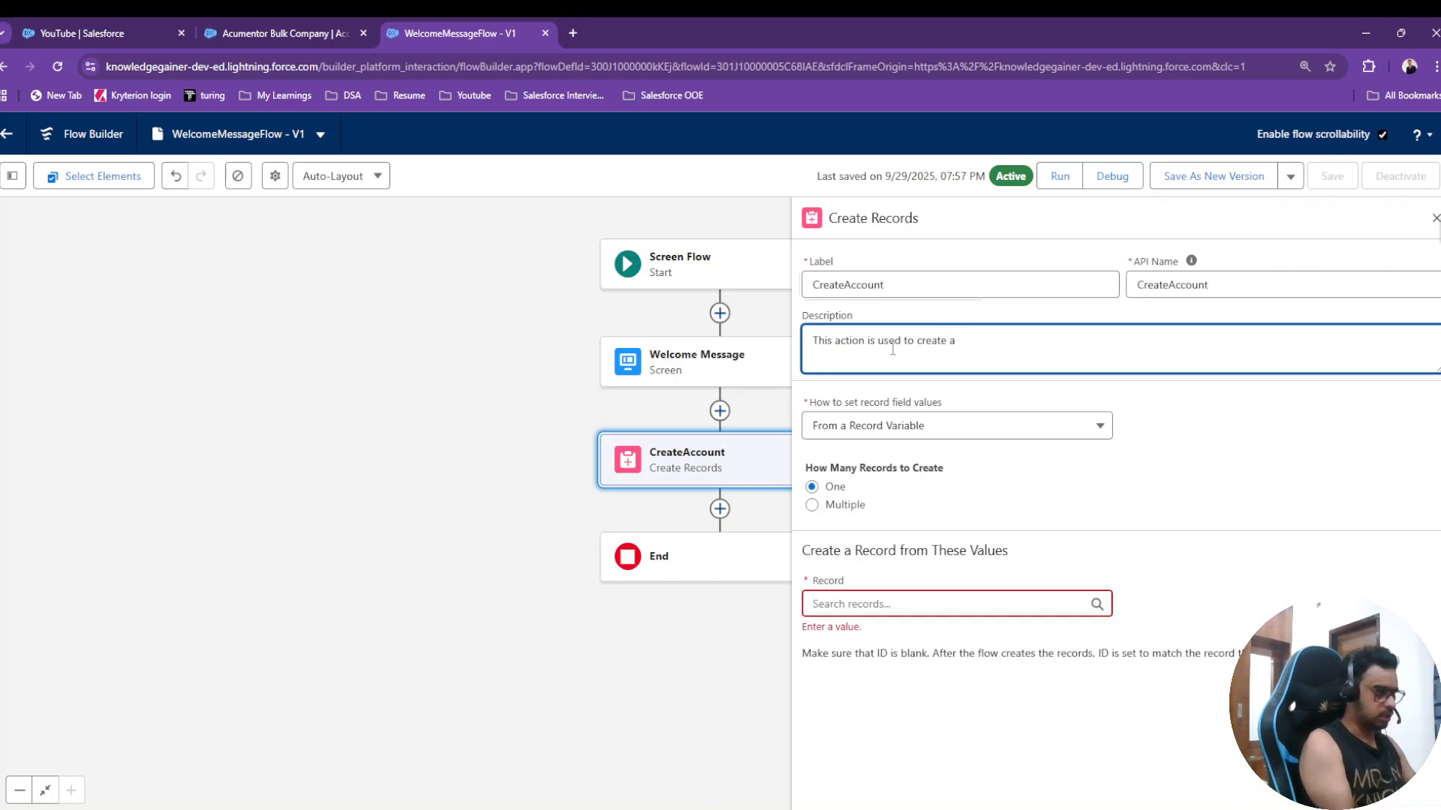
pyautogui.write('n account record')
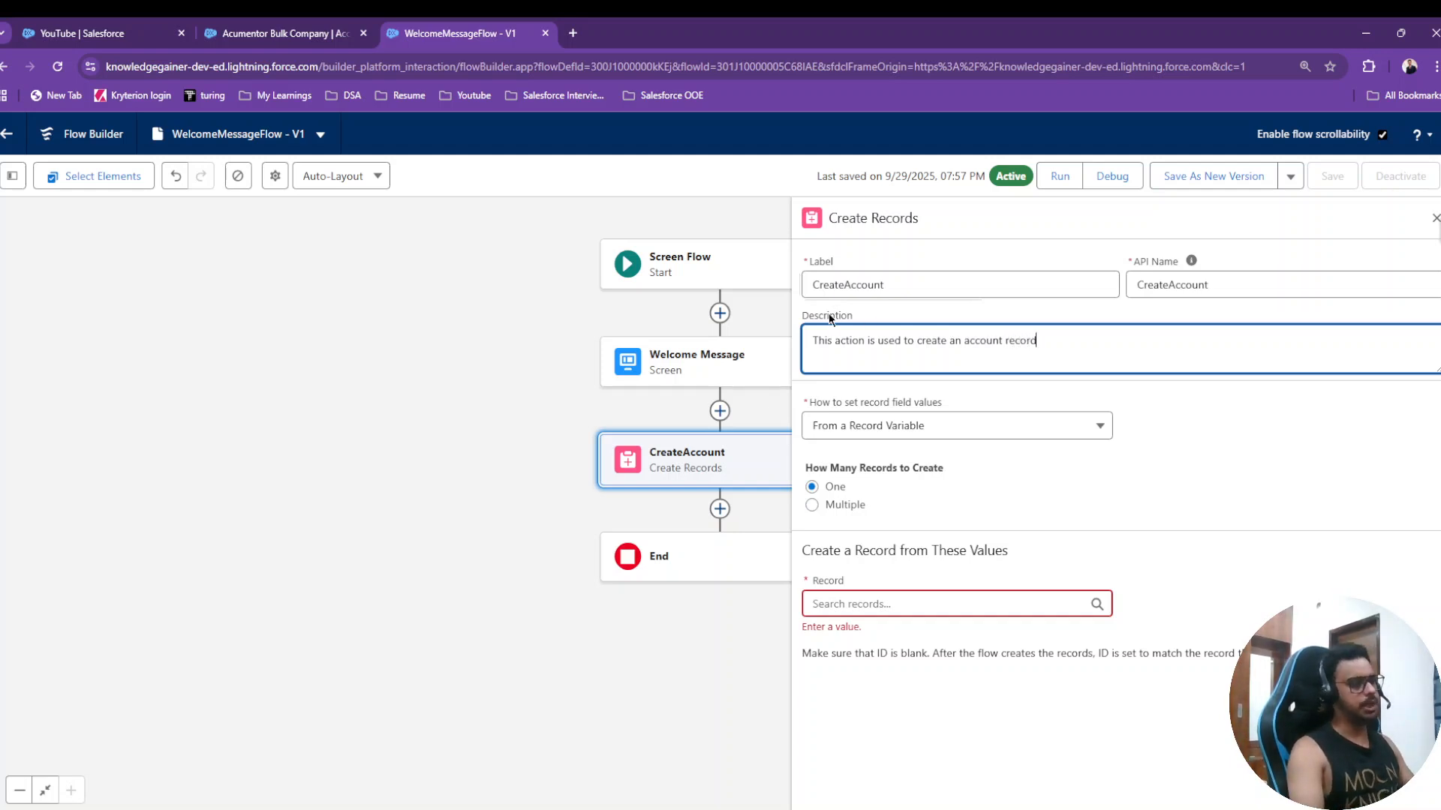
pyautogui.click(929, 309)
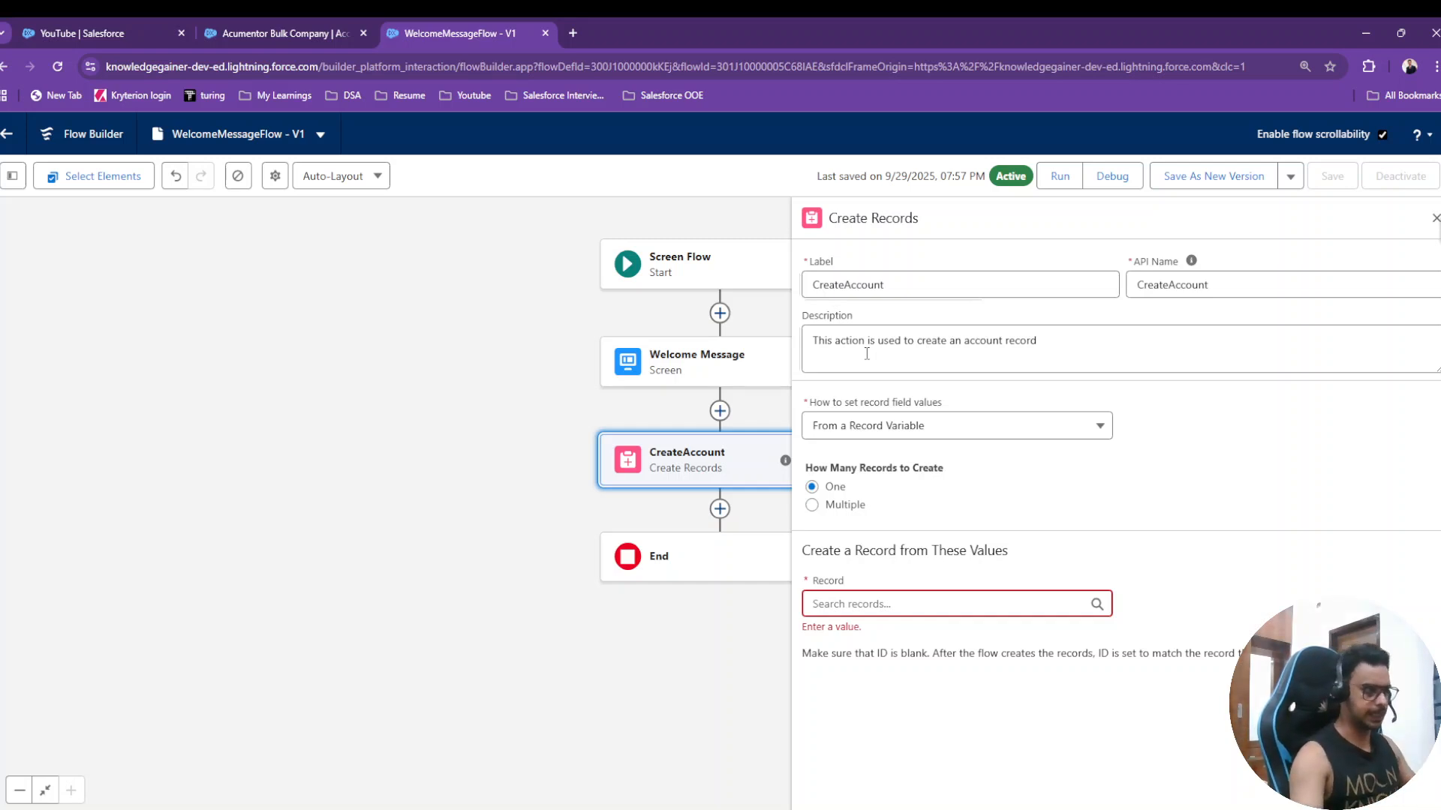
# - Set CreateAccount to set field values manually and create an Account record
pyautogui.click(897, 603)
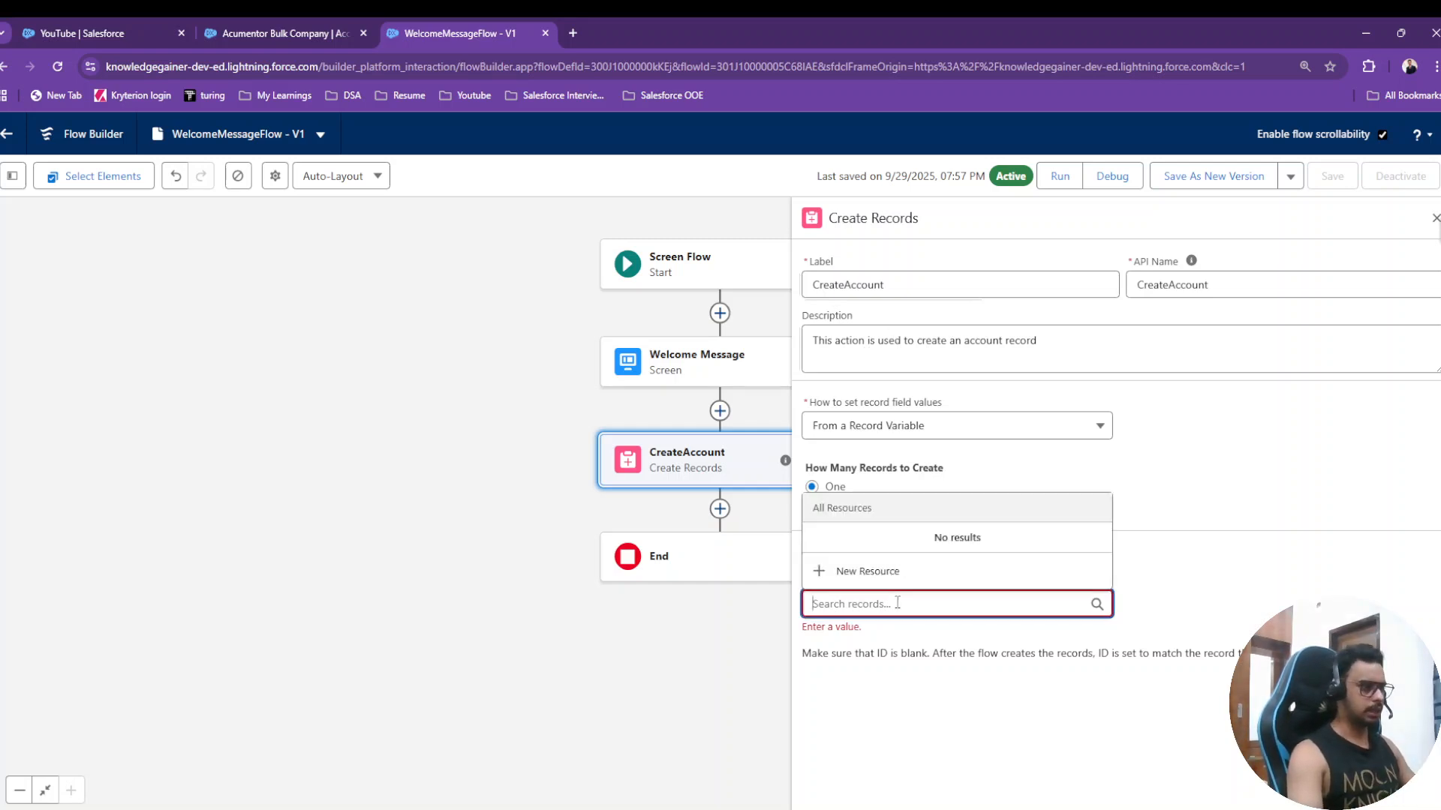
pyautogui.write('account')
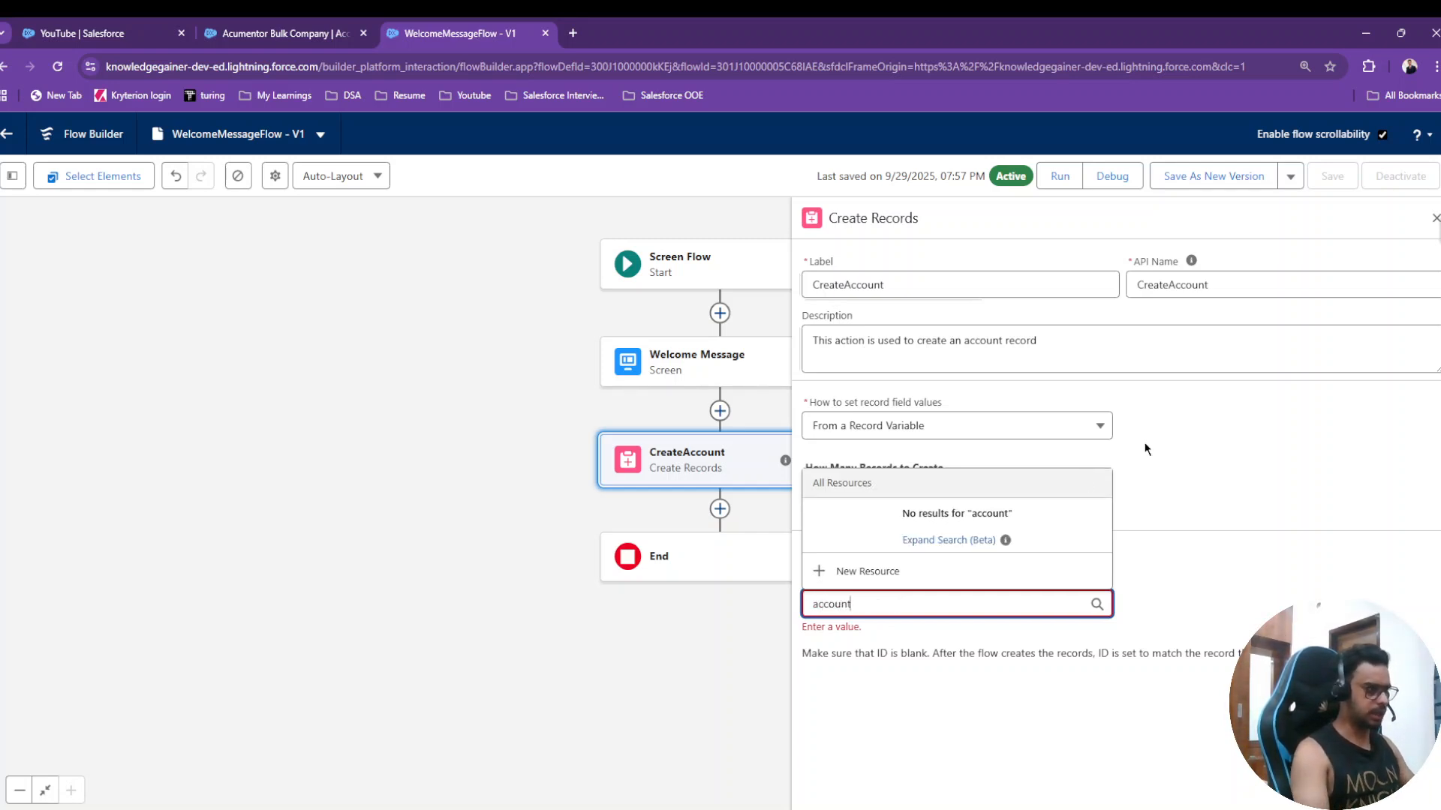
pyautogui.click(1195, 446)
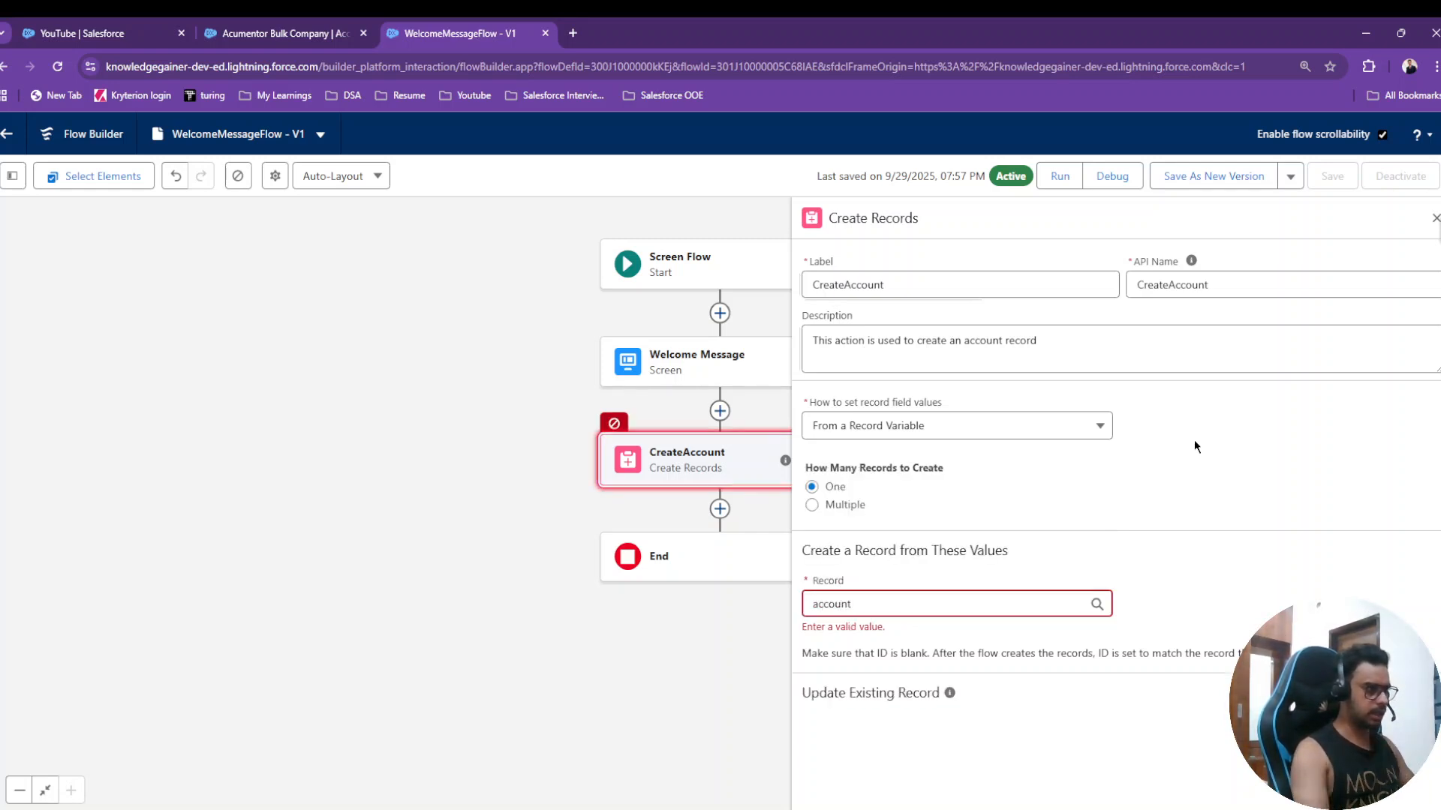
pyautogui.click(857, 601)
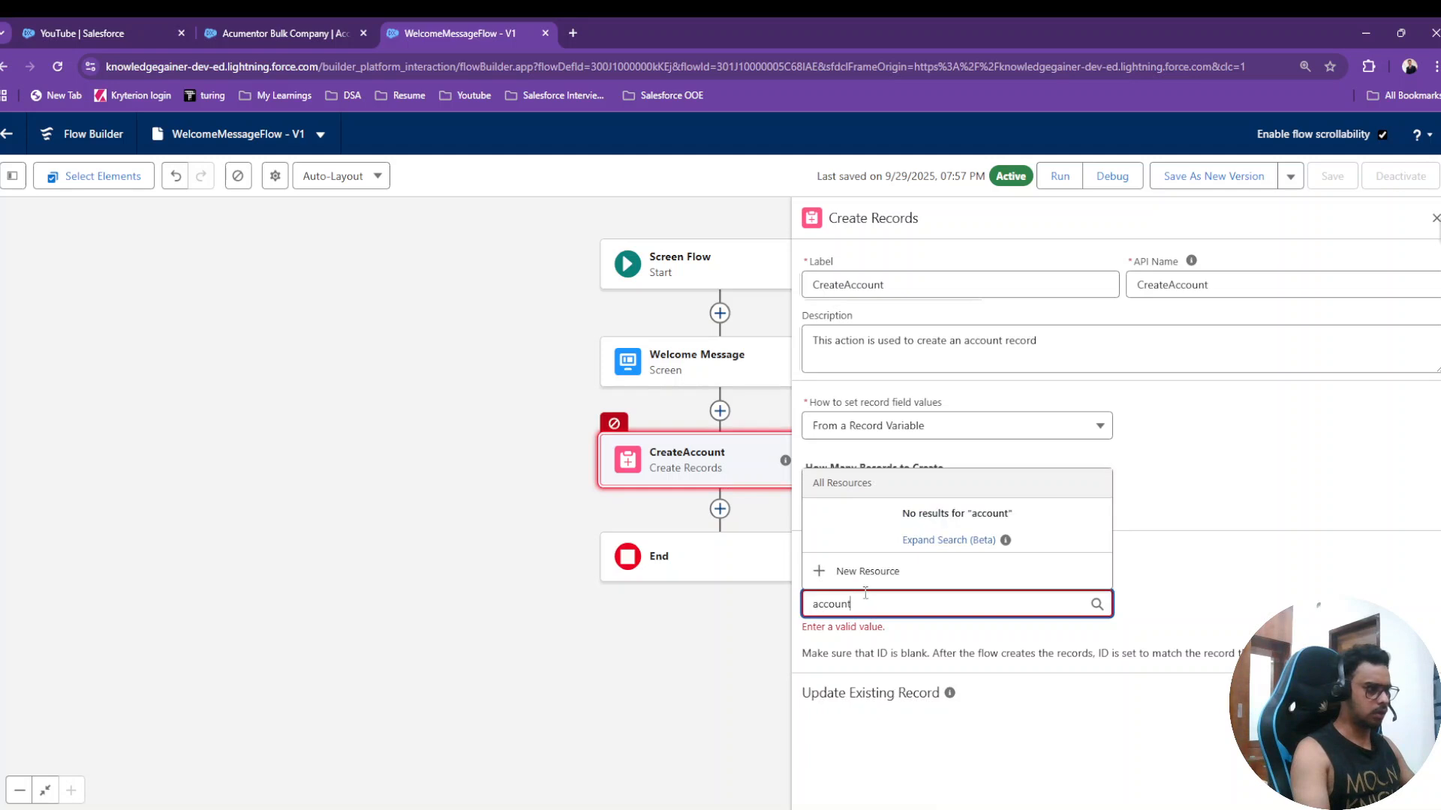
pyautogui.click(1166, 493)
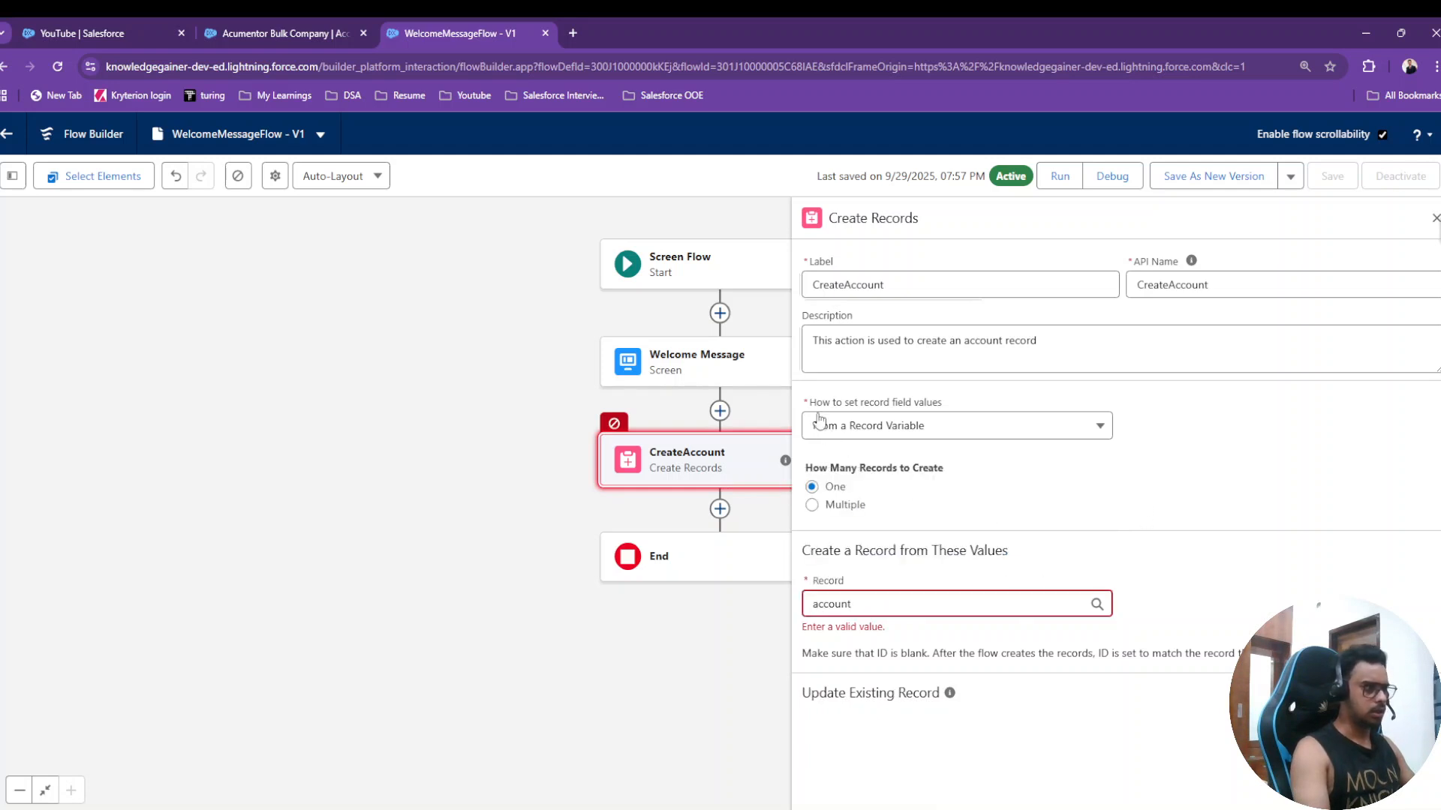
pyautogui.click(909, 428)
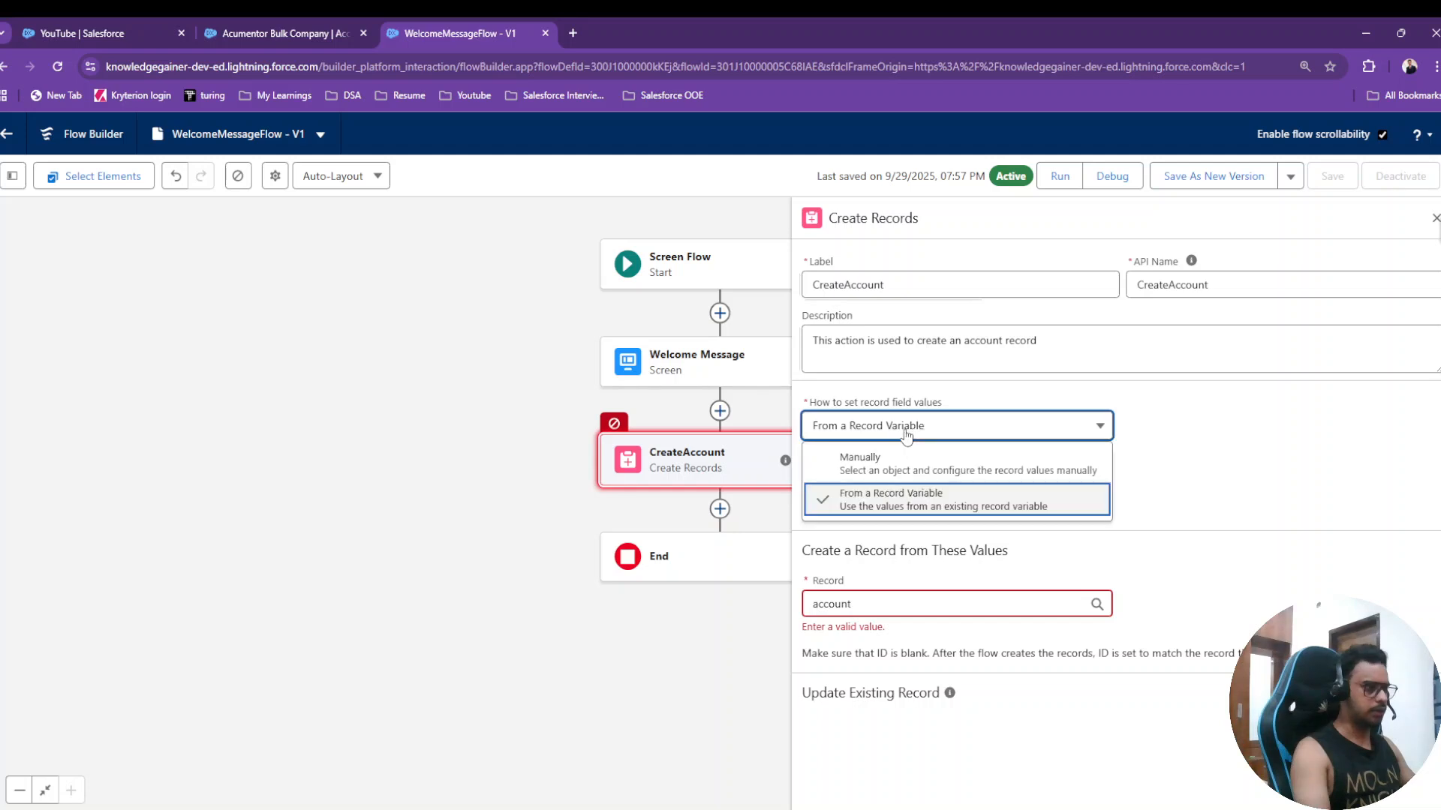
pyautogui.click(877, 465)
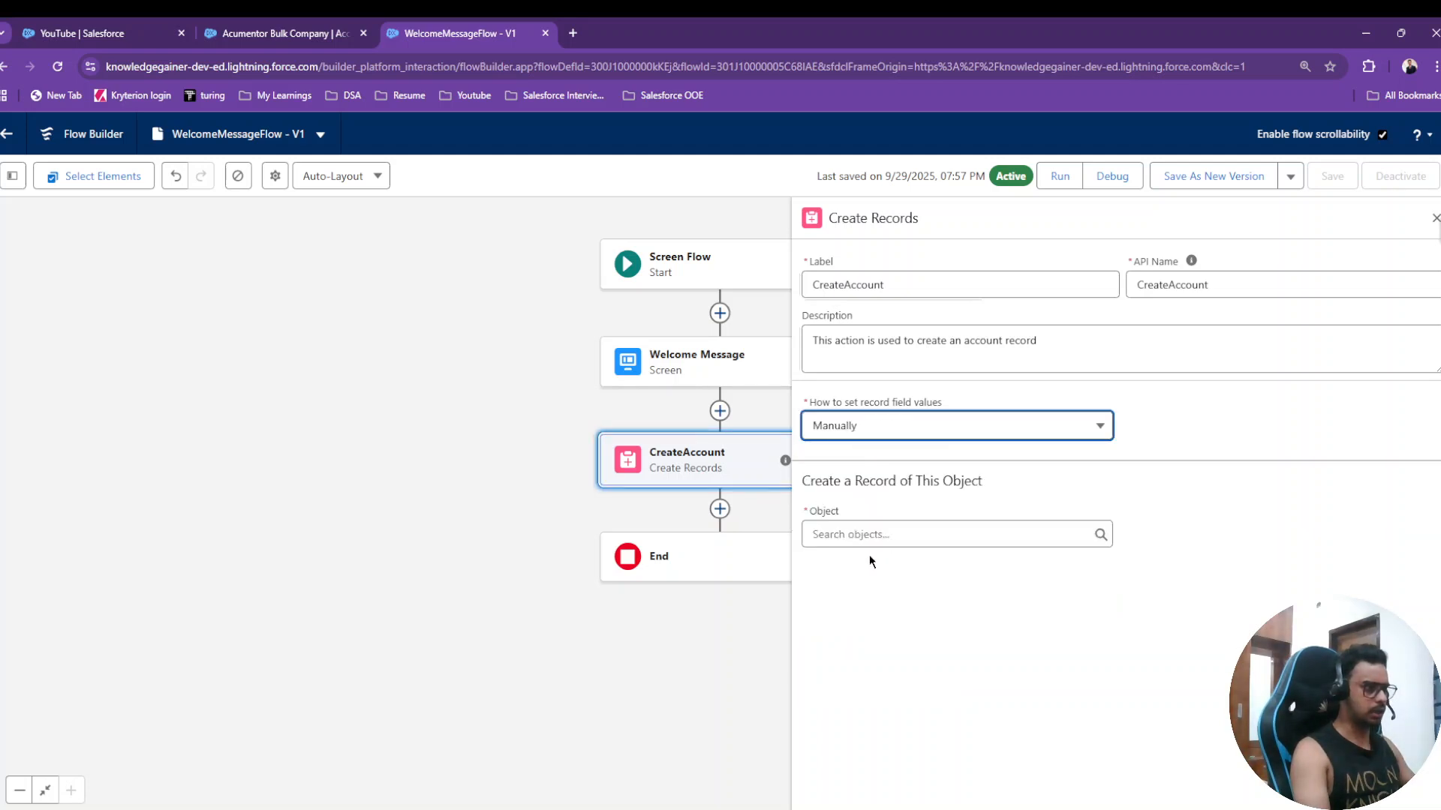
pyautogui.click(849, 533)
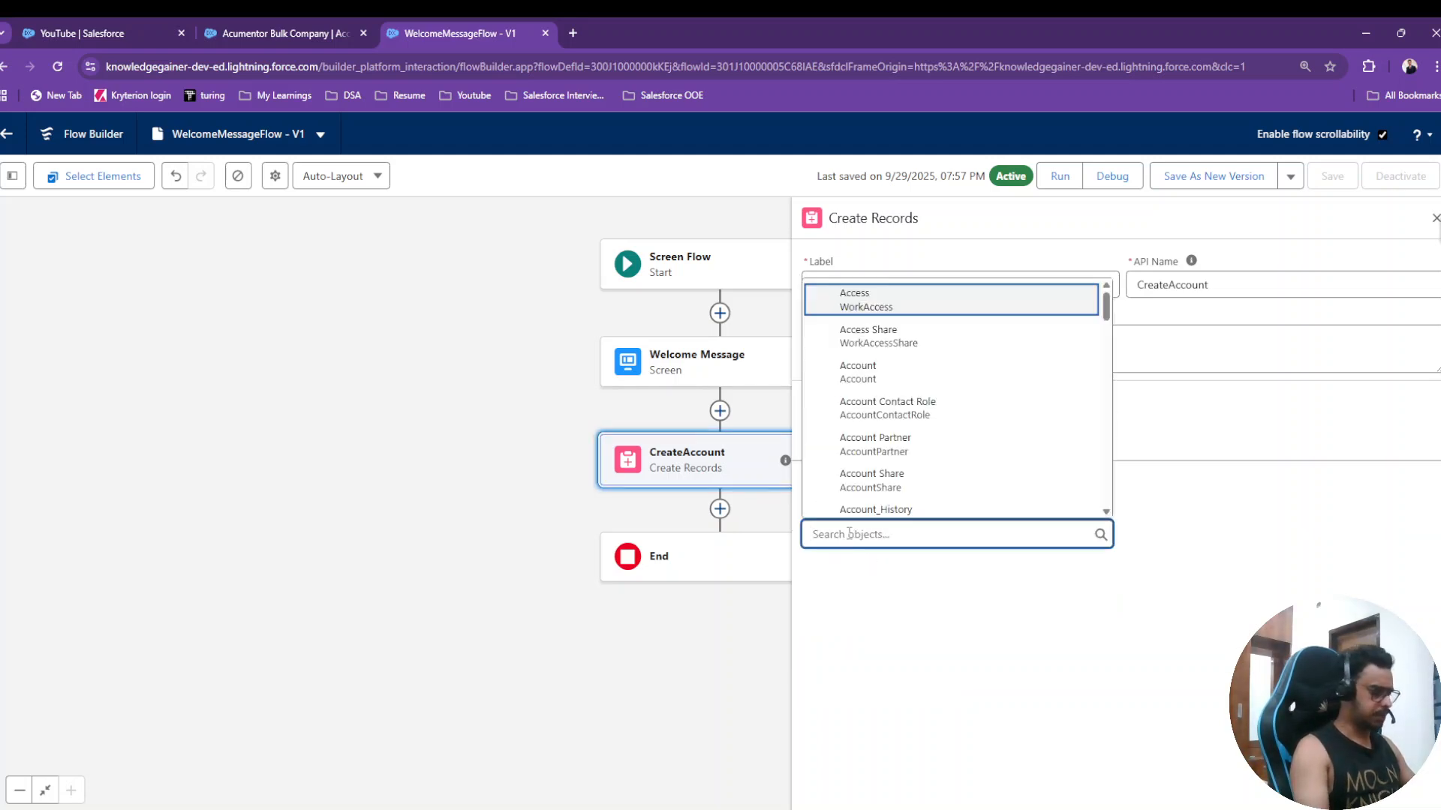
pyautogui.write('account')
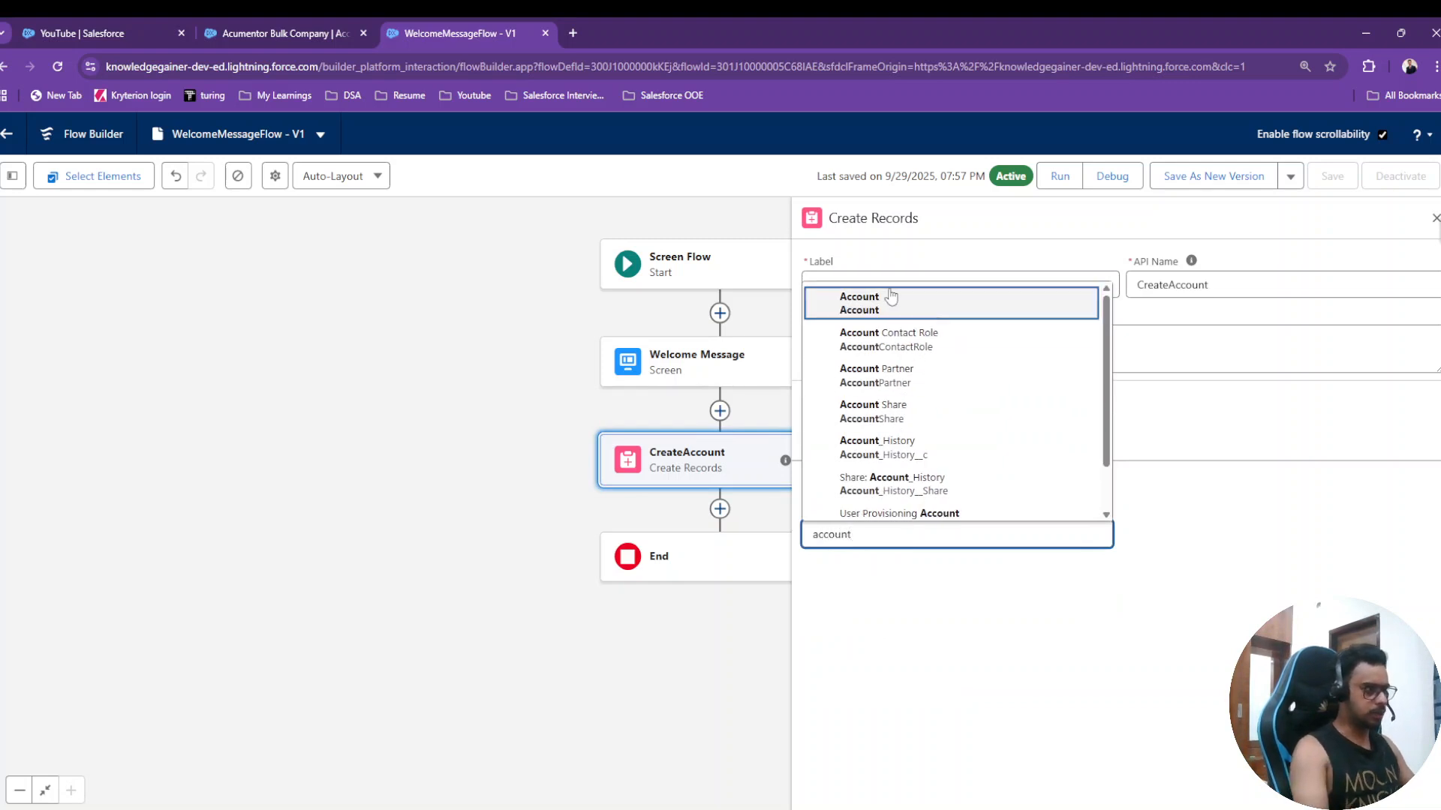
pyautogui.click(892, 297)
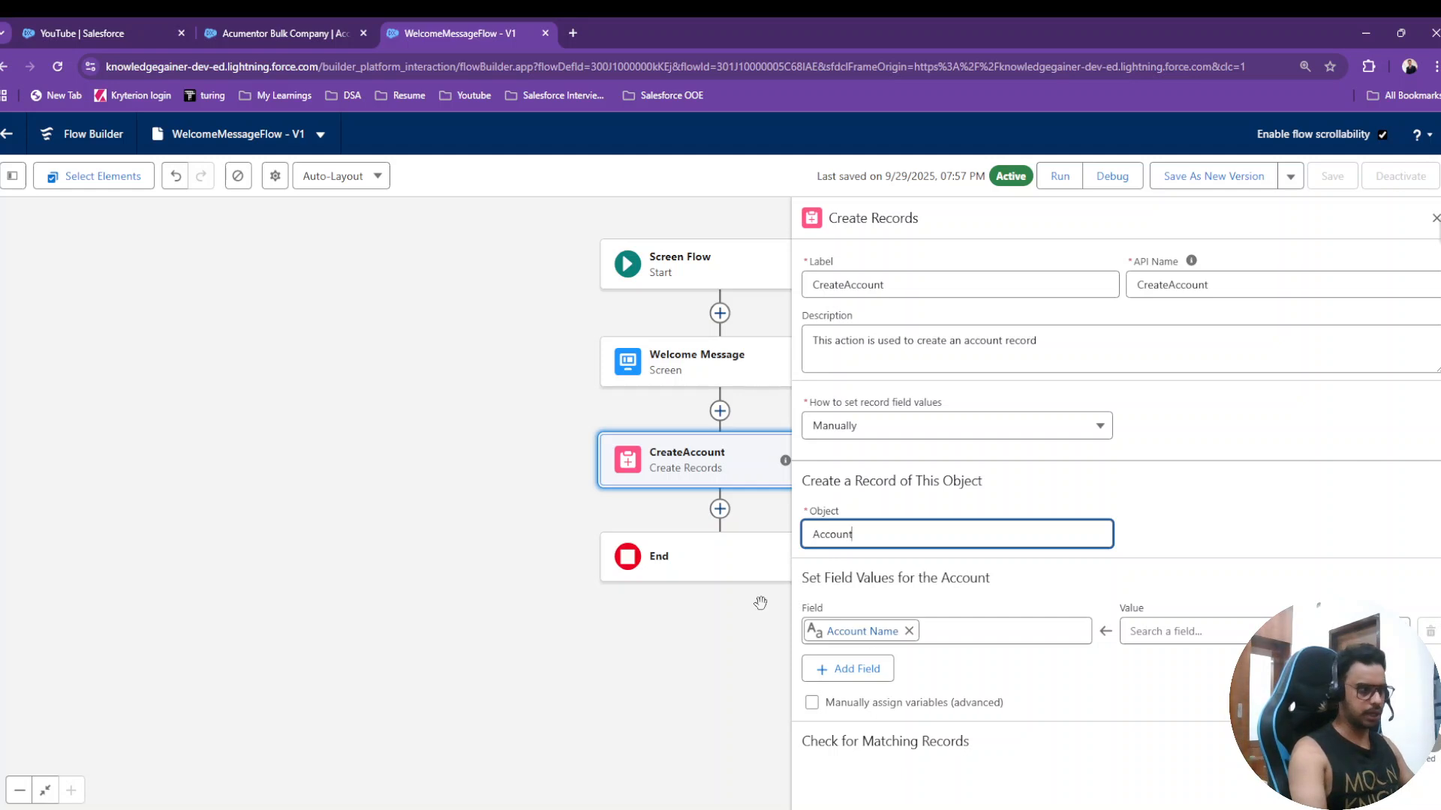
# - Map the Account Name field value to the Welcome Message screen resource
pyautogui.click(1192, 624)
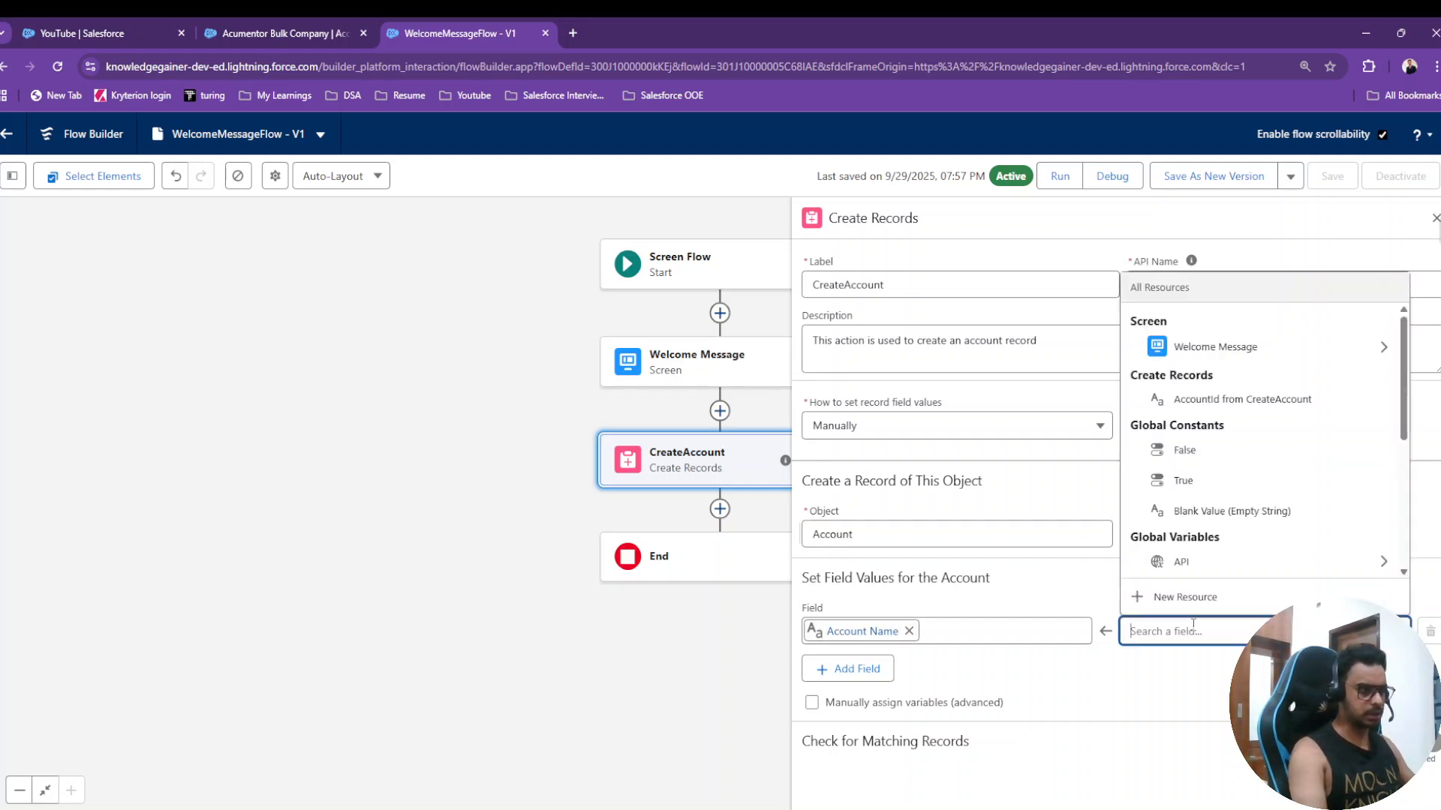
pyautogui.click(1210, 352)
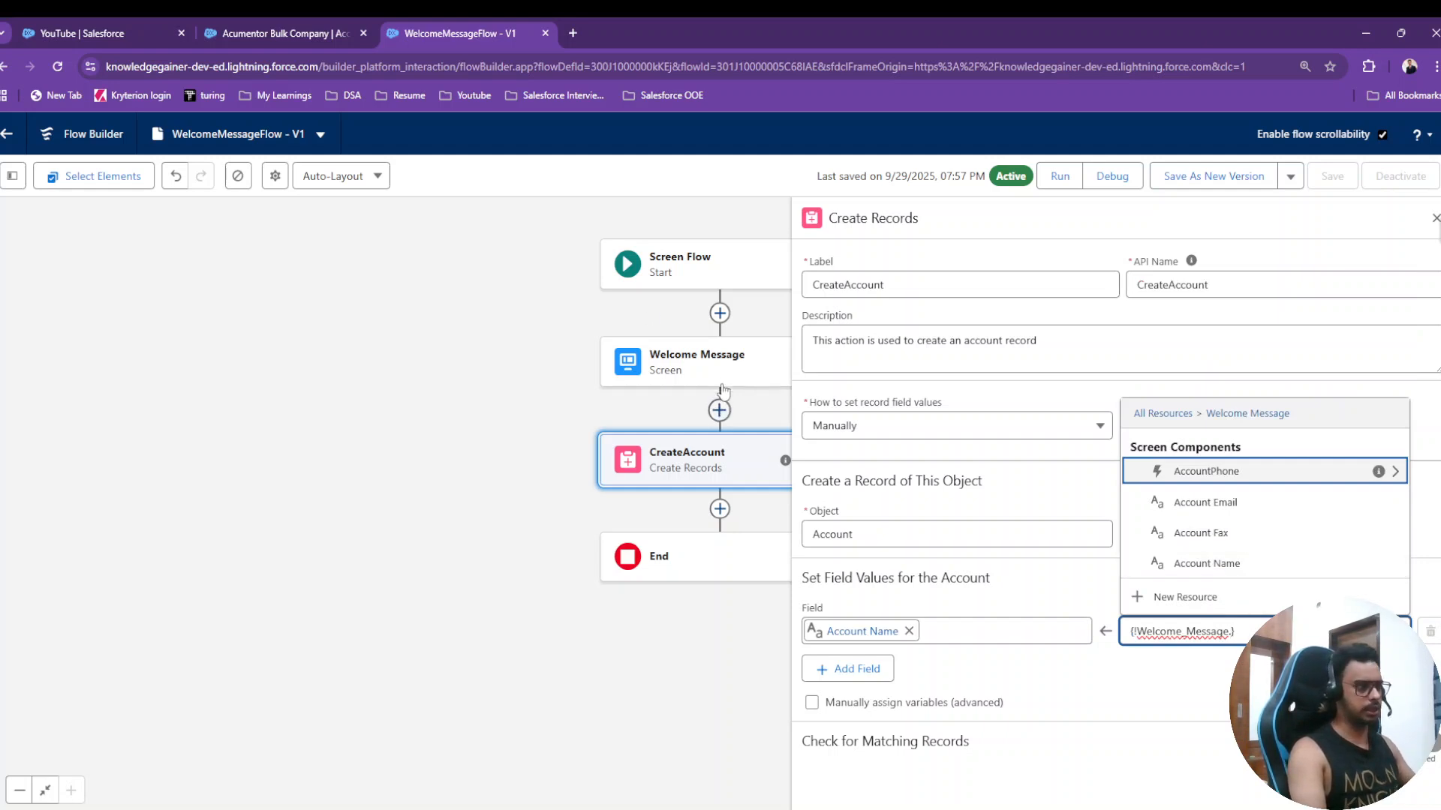
pyautogui.click(720, 411)
pyautogui.click(719, 411)
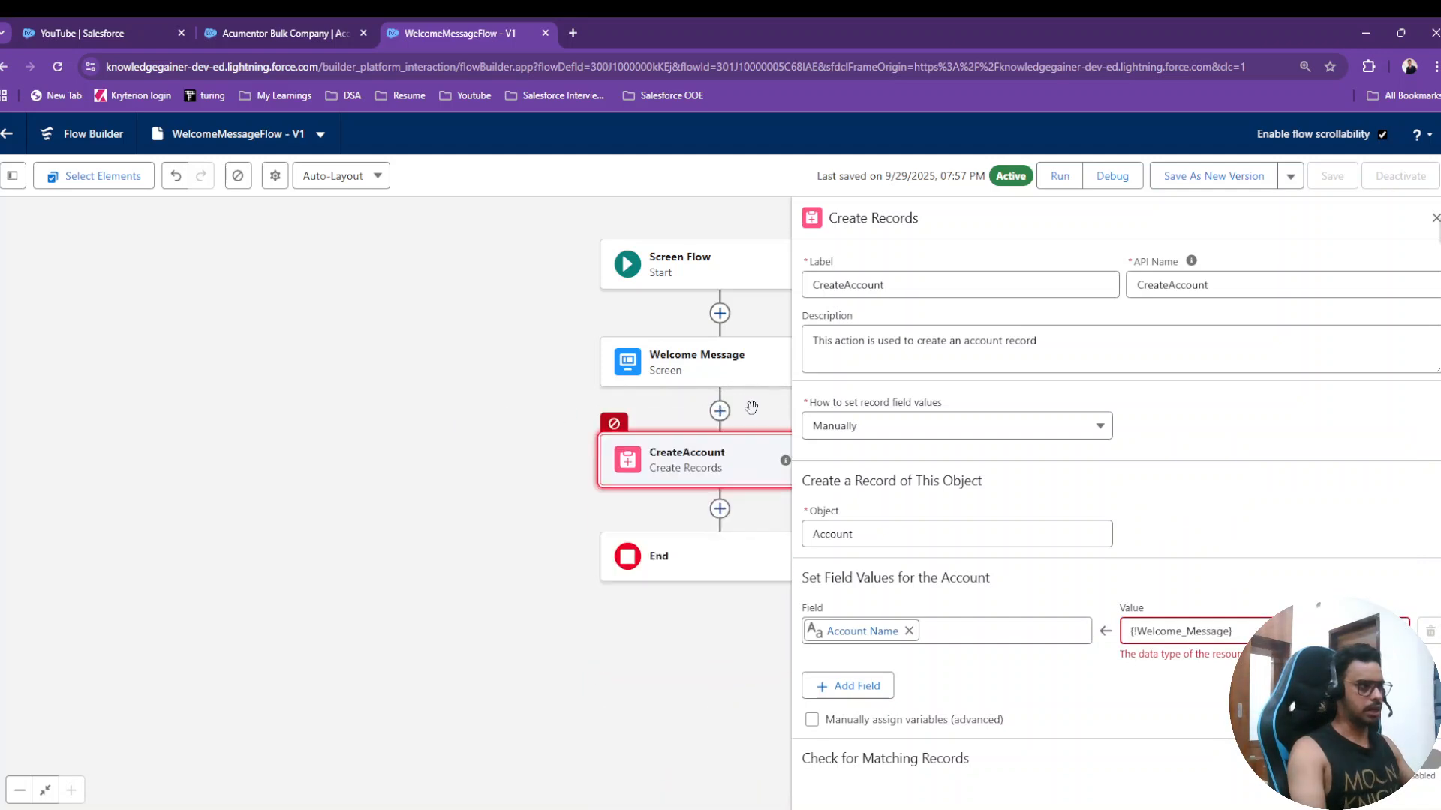
# - Inspect the Account Name component on the Welcome Message screen, then close the screen editor
pyautogui.doubleClick(716, 365)
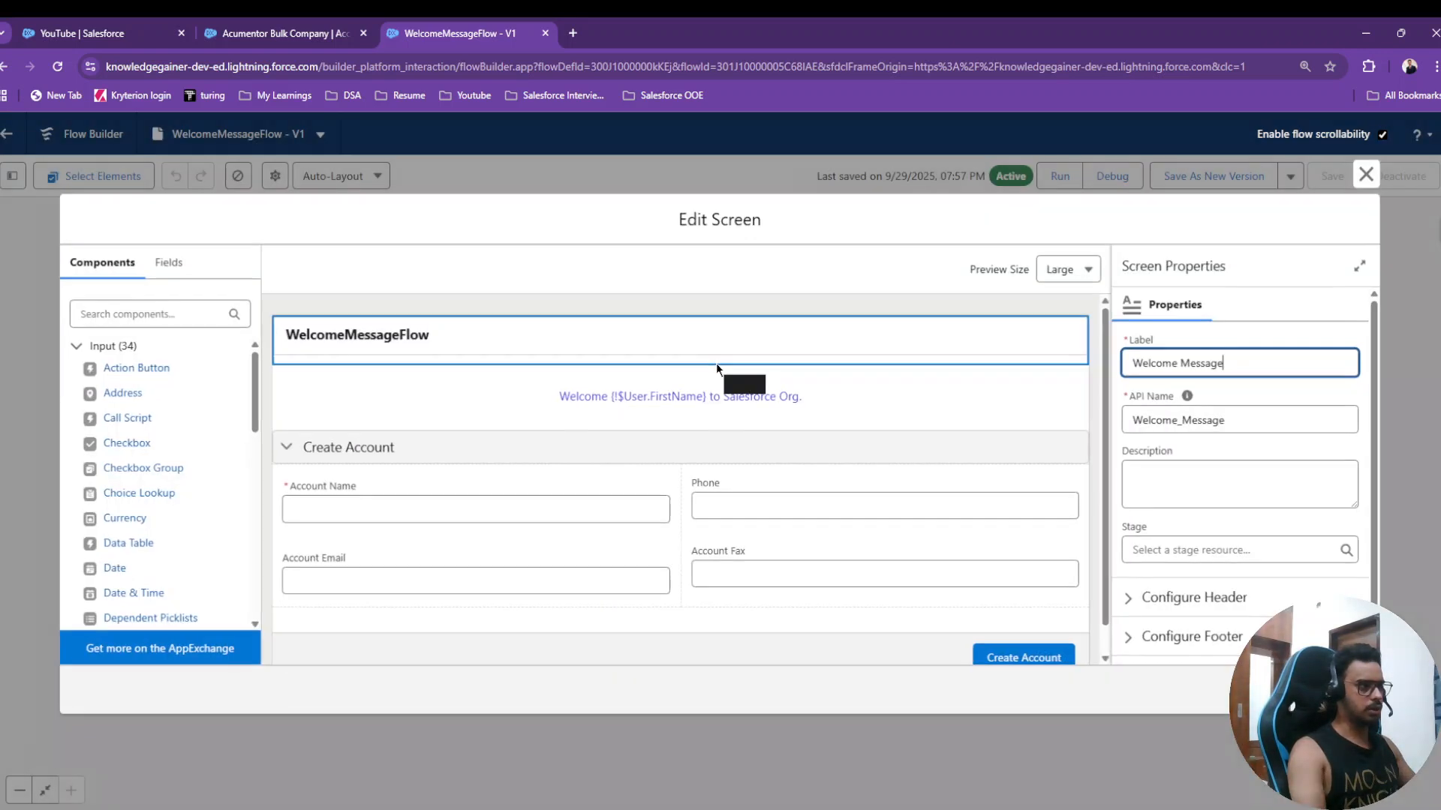
pyautogui.click(476, 514)
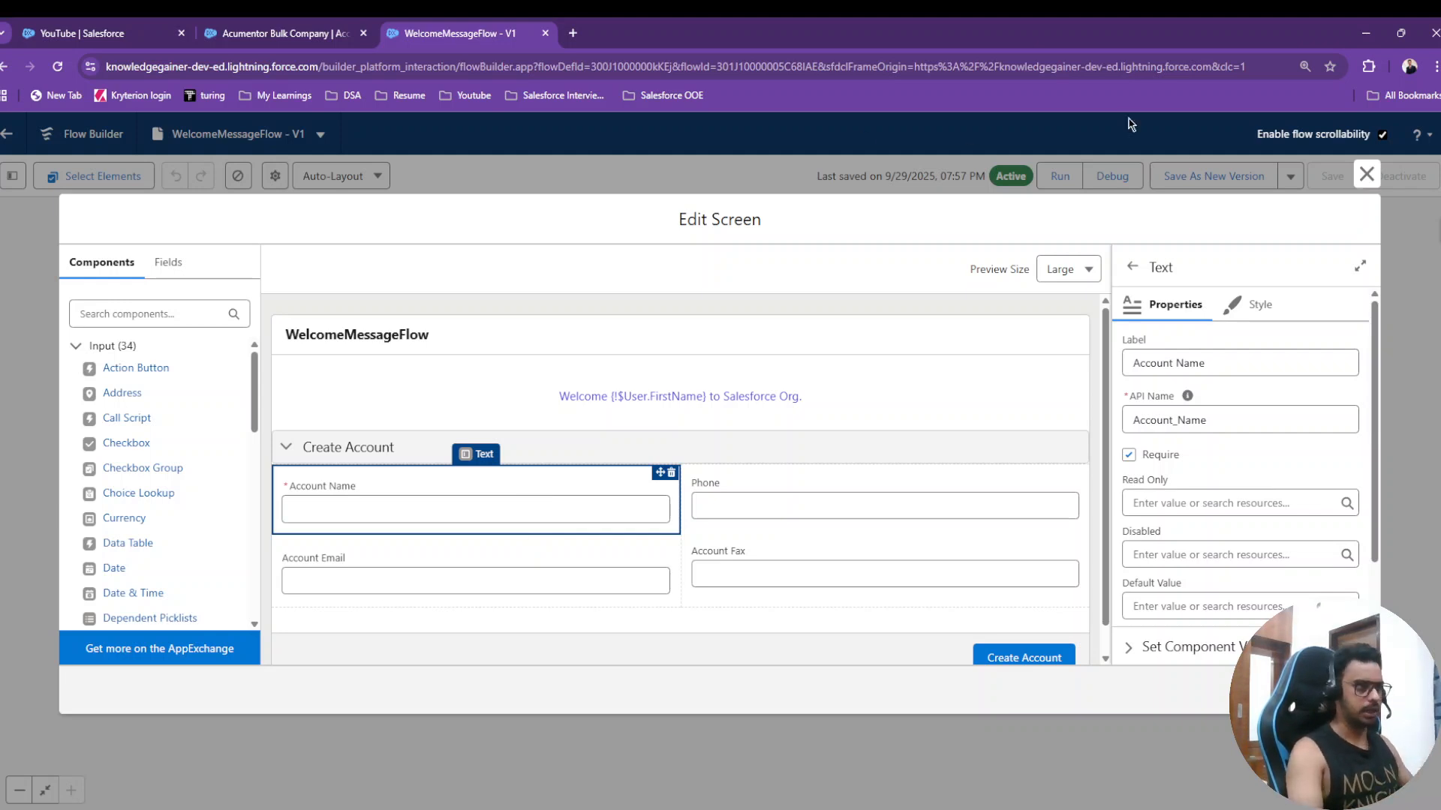
pyautogui.click(1367, 174)
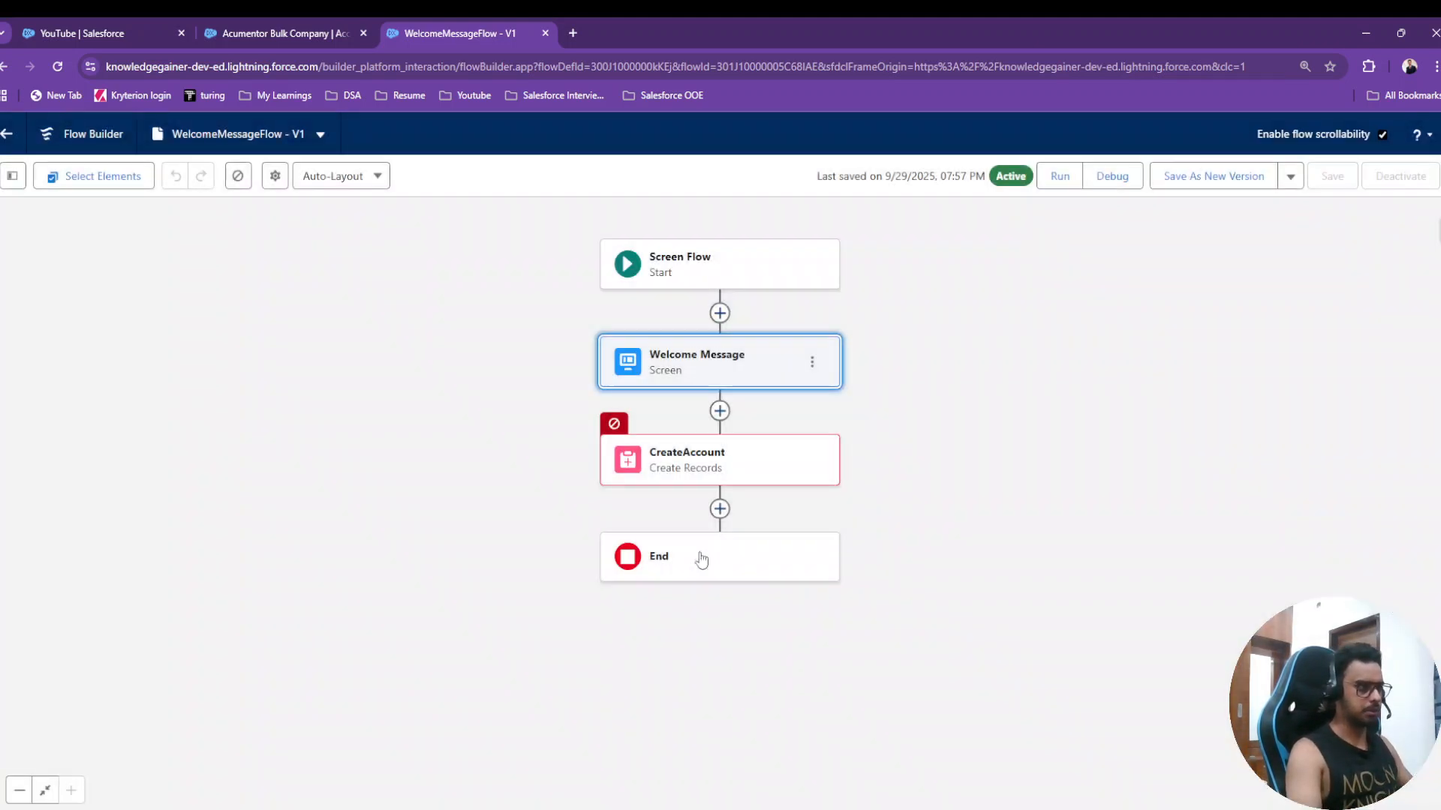
# - Map CreateAccount's Account Name field to the Welcome Message screen's Account Name input
pyautogui.click(722, 460)
pyautogui.click(1186, 631)
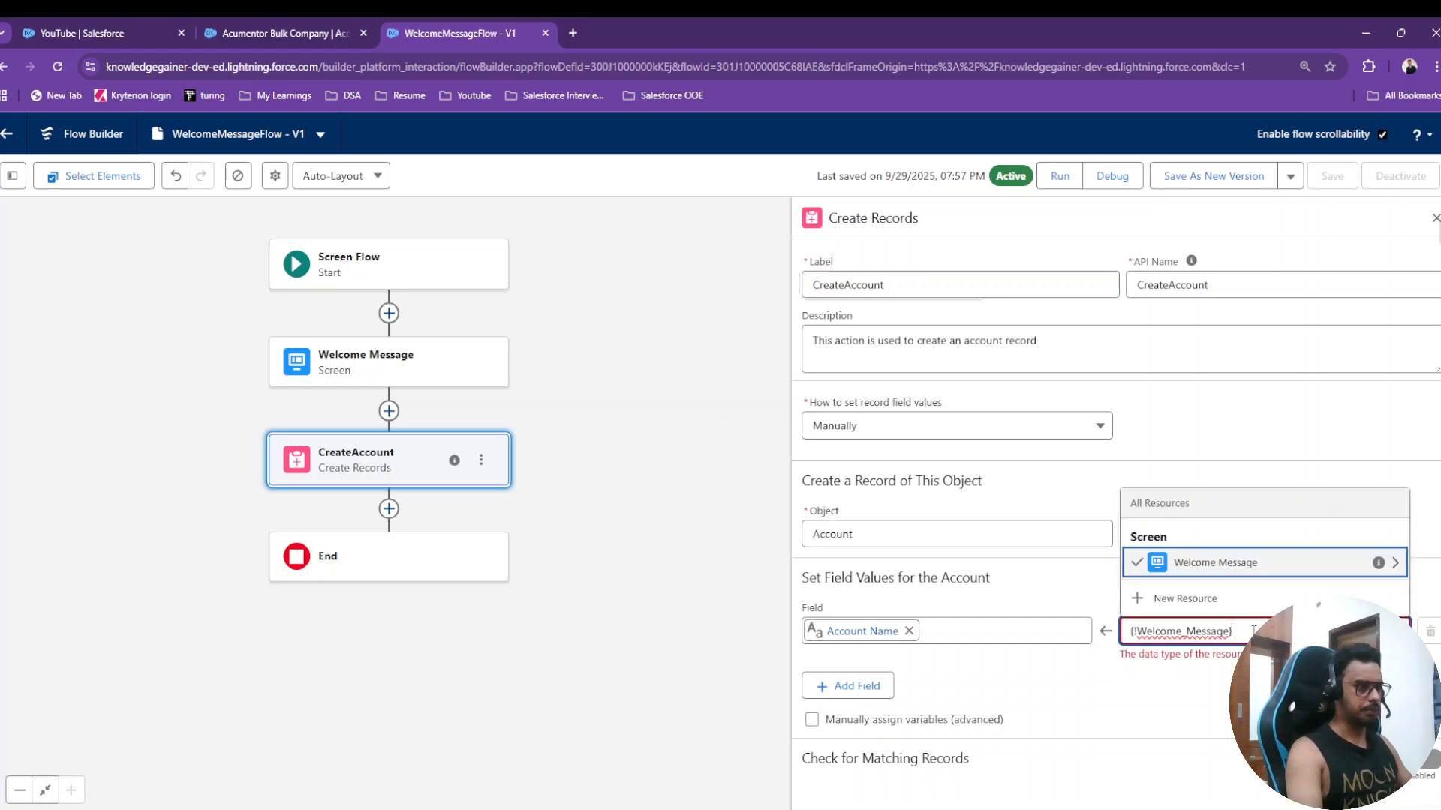
pyautogui.click(1261, 570)
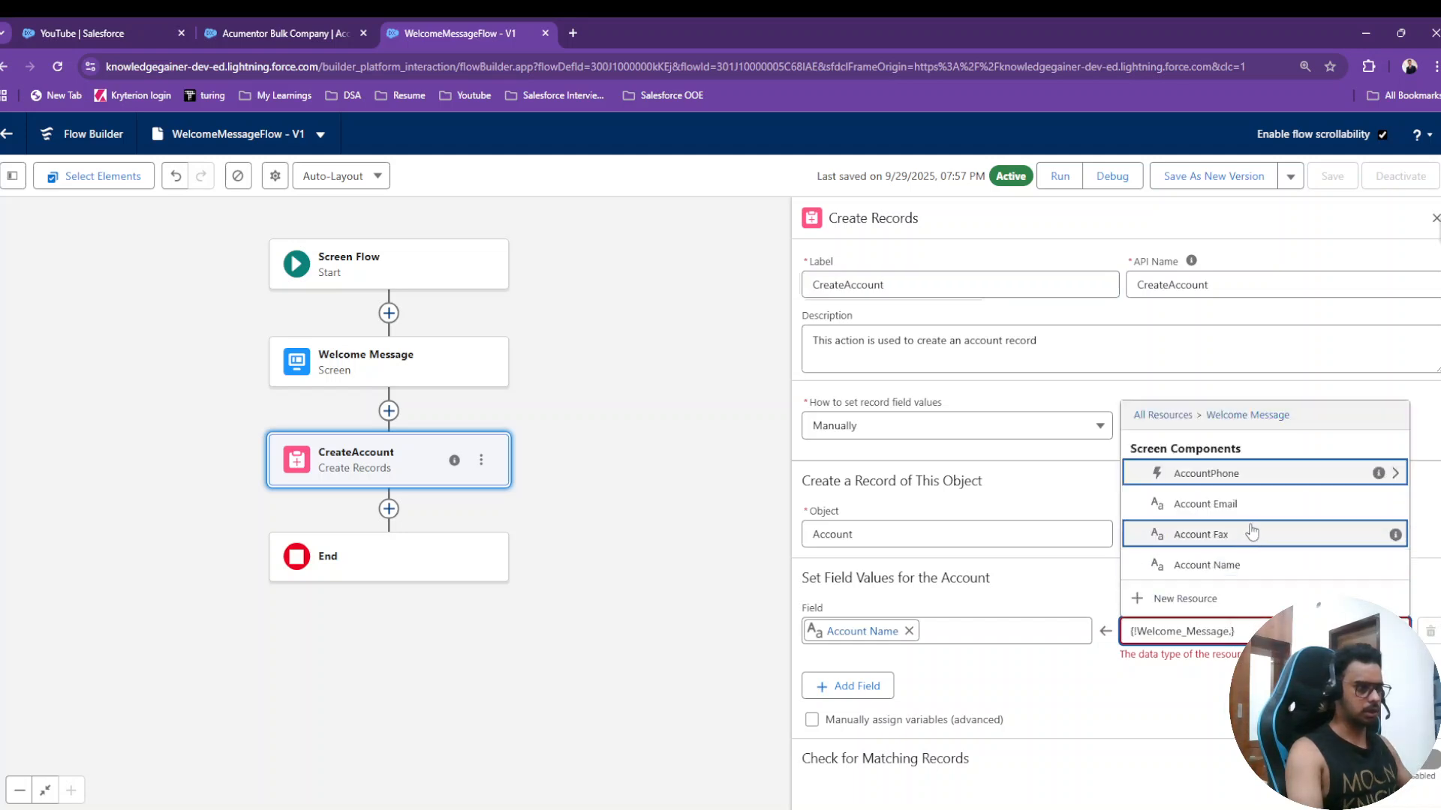
pyautogui.click(1260, 575)
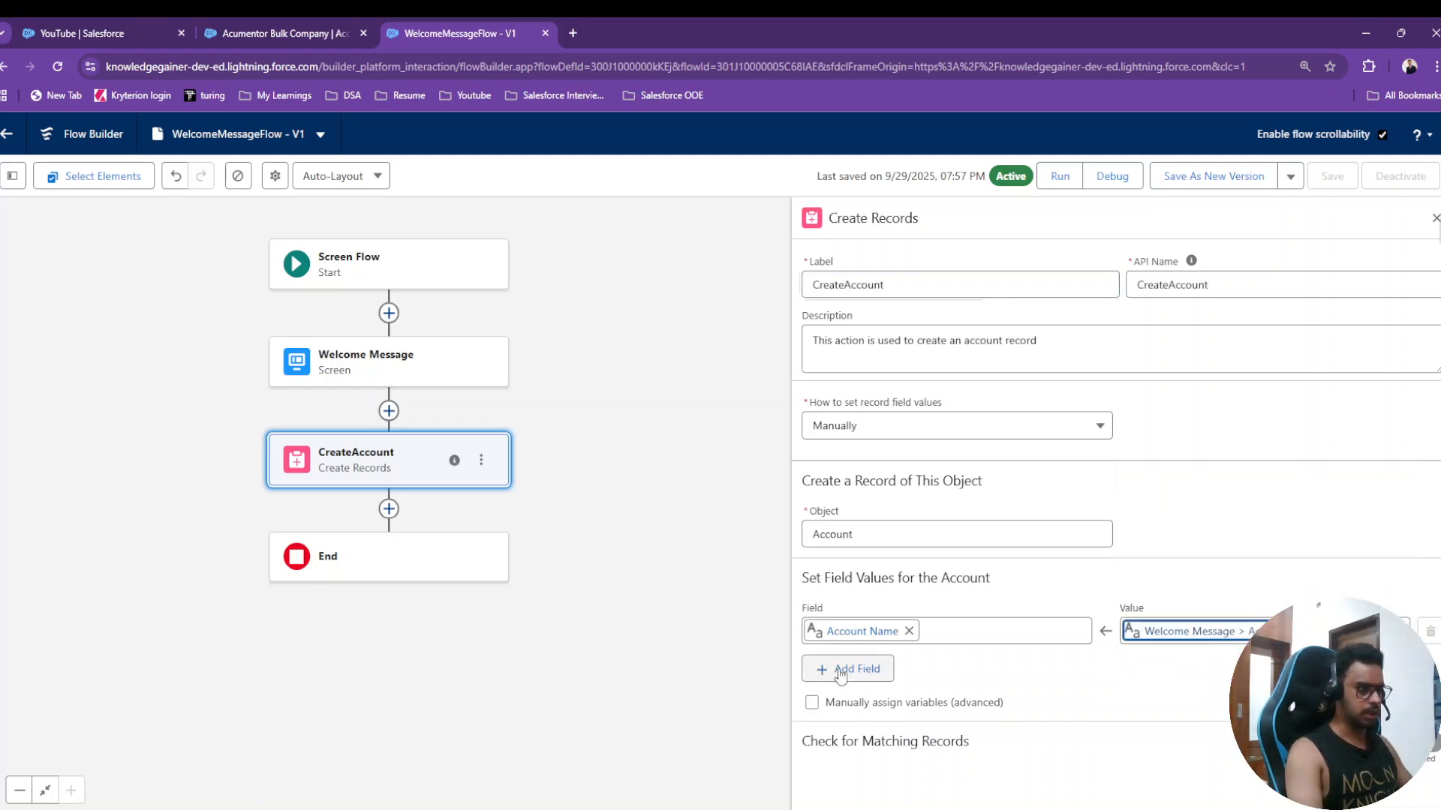
# - Add an Account Phone row whose value is the Welcome Message AccountPhone component's entered value
pyautogui.click(846, 668)
pyautogui.click(864, 685)
pyautogui.write('phone')
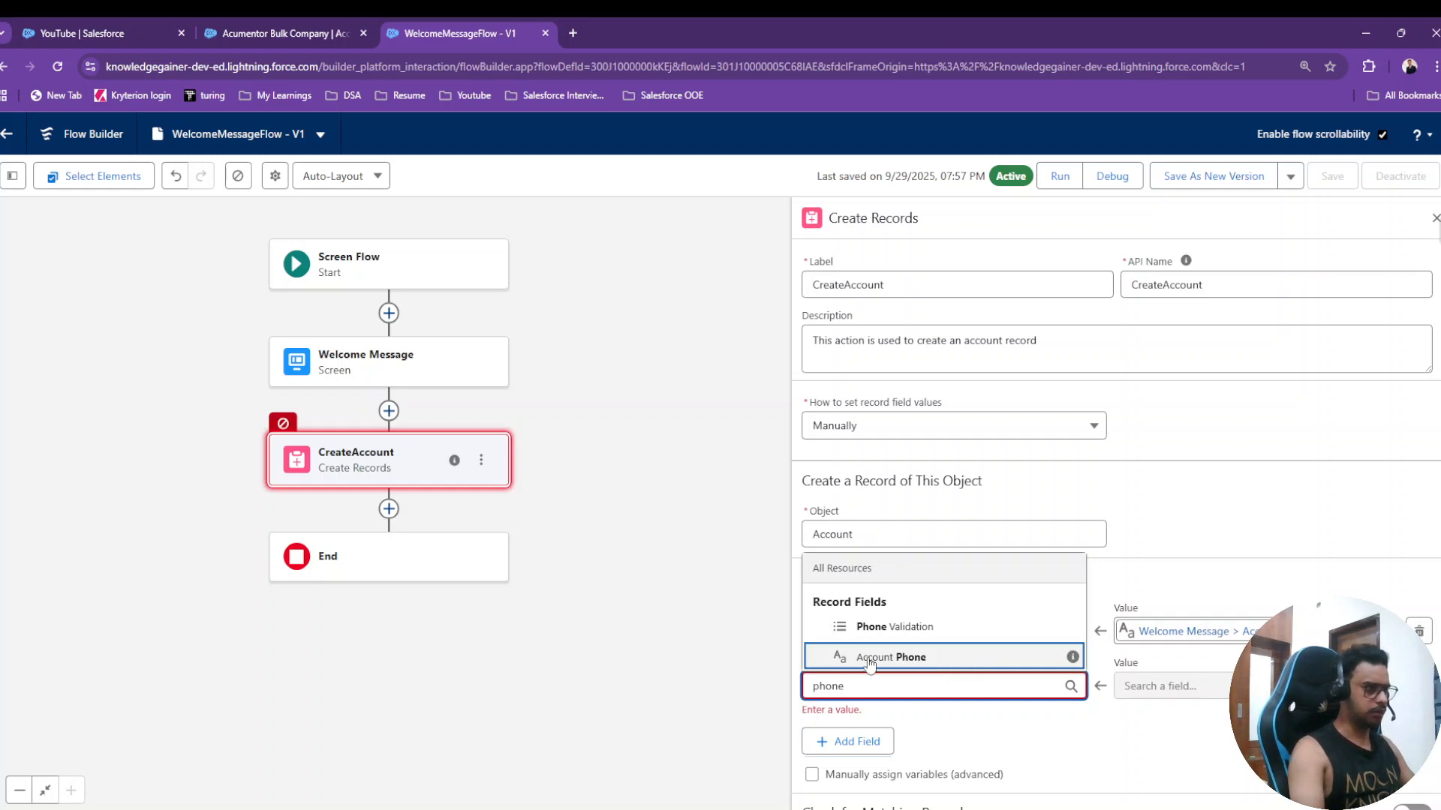
pyautogui.click(908, 659)
pyautogui.click(1224, 689)
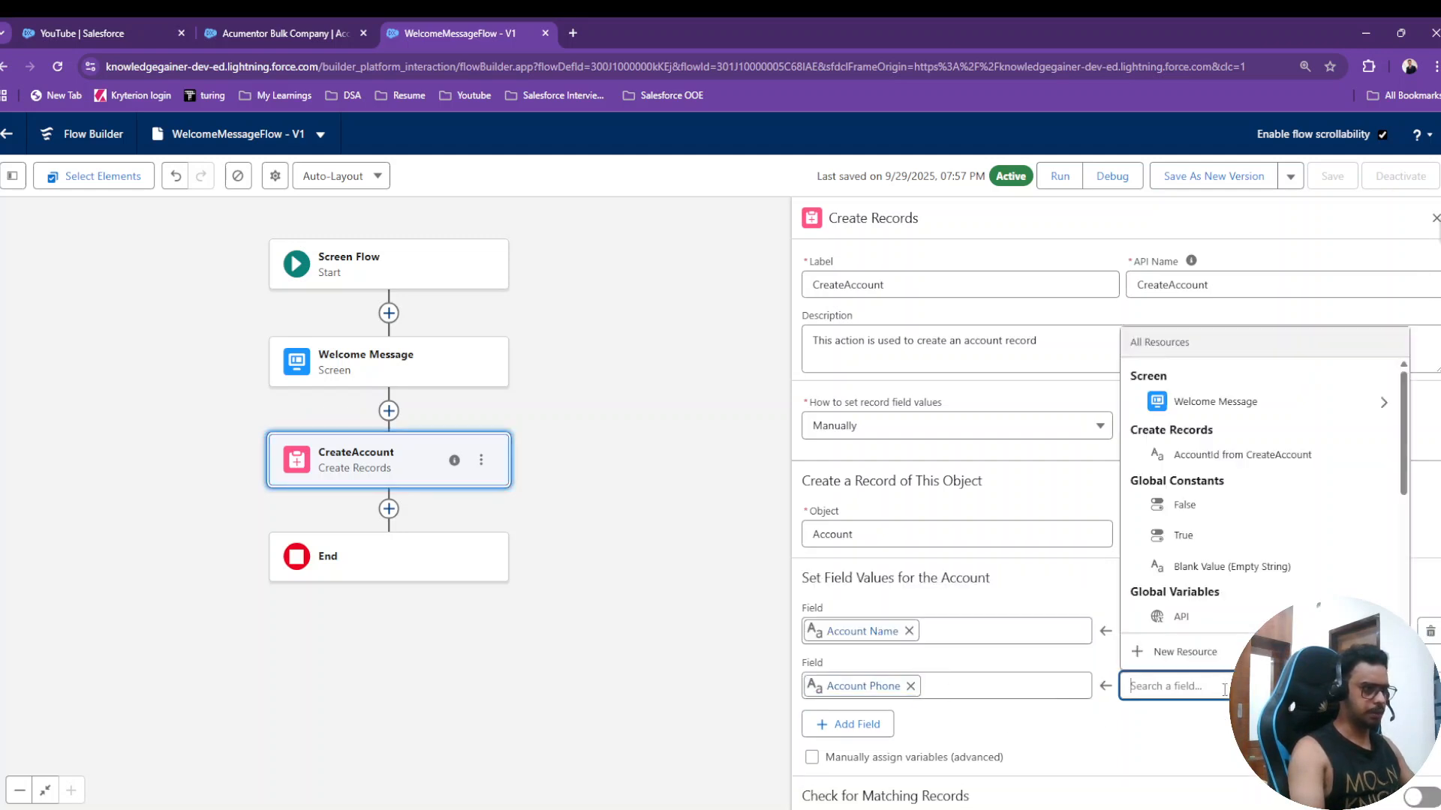
pyautogui.click(1223, 409)
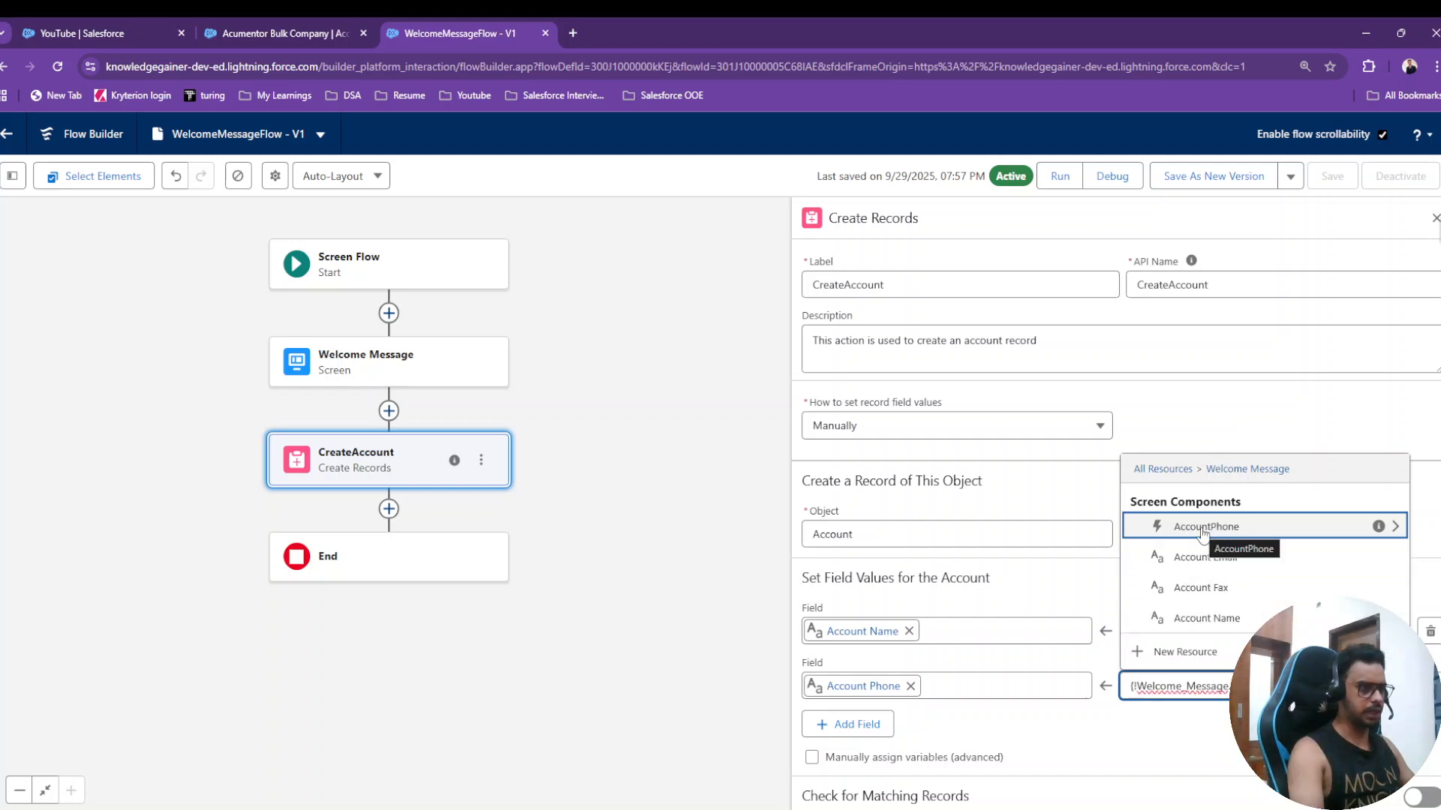
pyautogui.click(1203, 529)
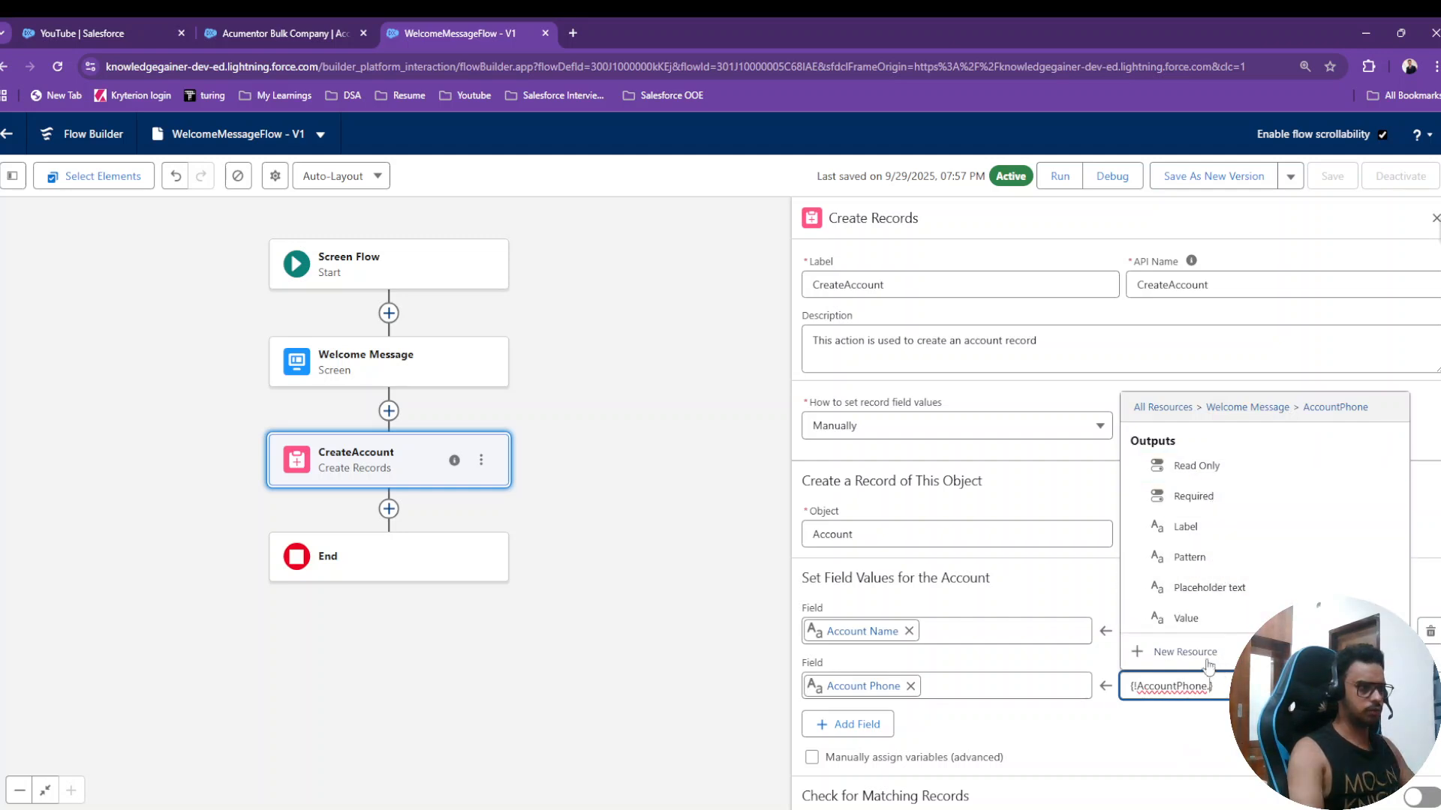
pyautogui.click(1188, 626)
pyautogui.click(1193, 737)
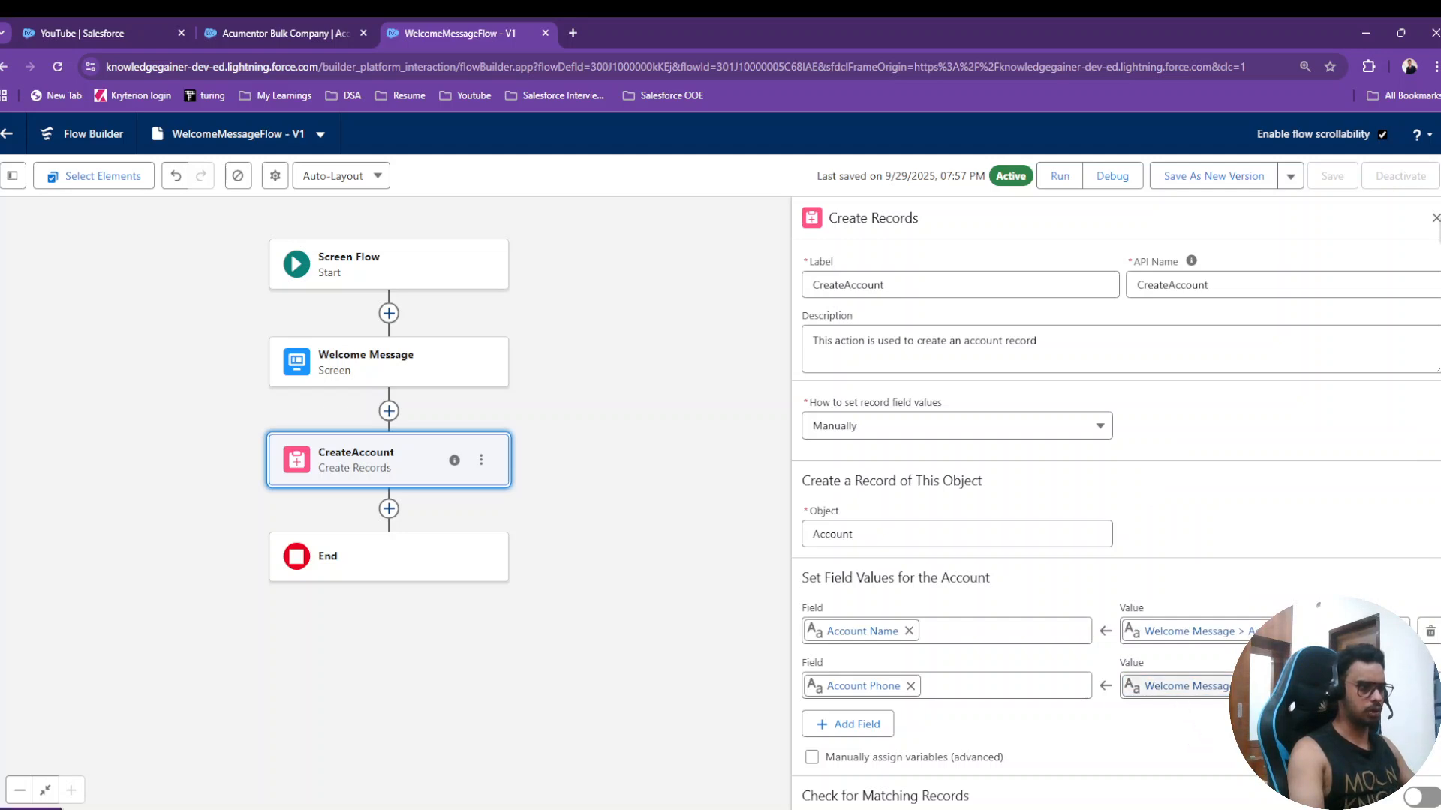
# - Add a Website row and search the Welcome Message components for a matching value
pyautogui.click(856, 725)
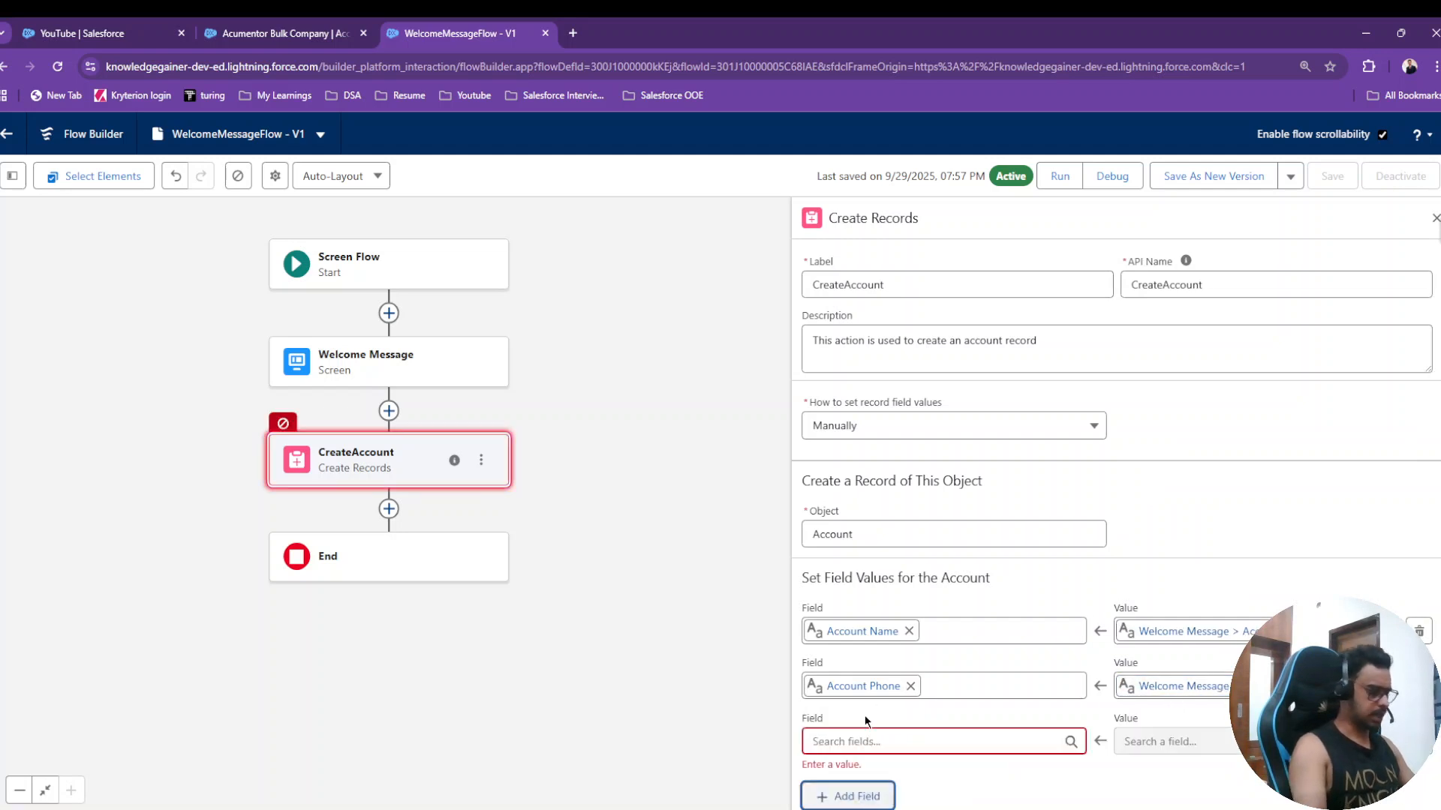
pyautogui.click(888, 742)
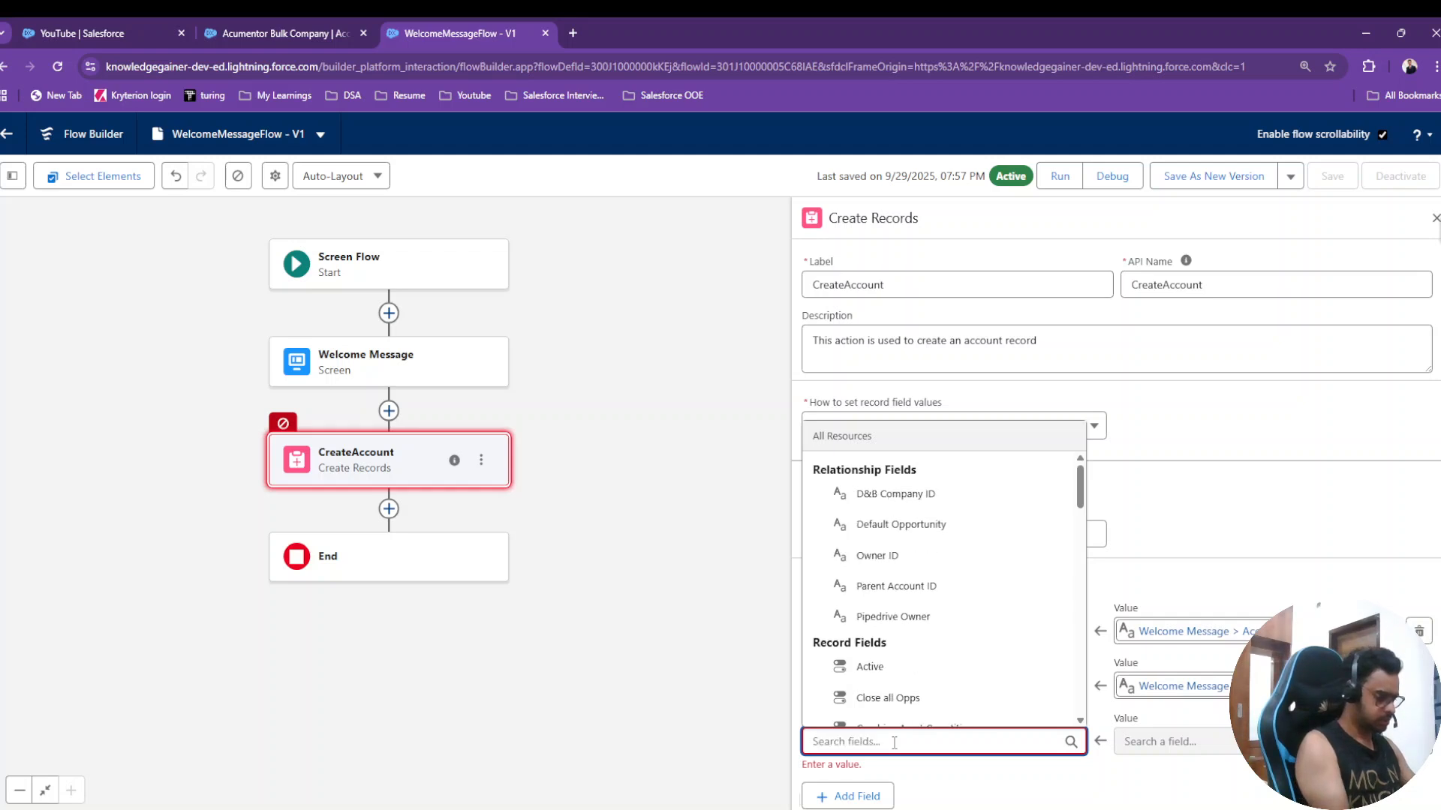
pyautogui.write('web')
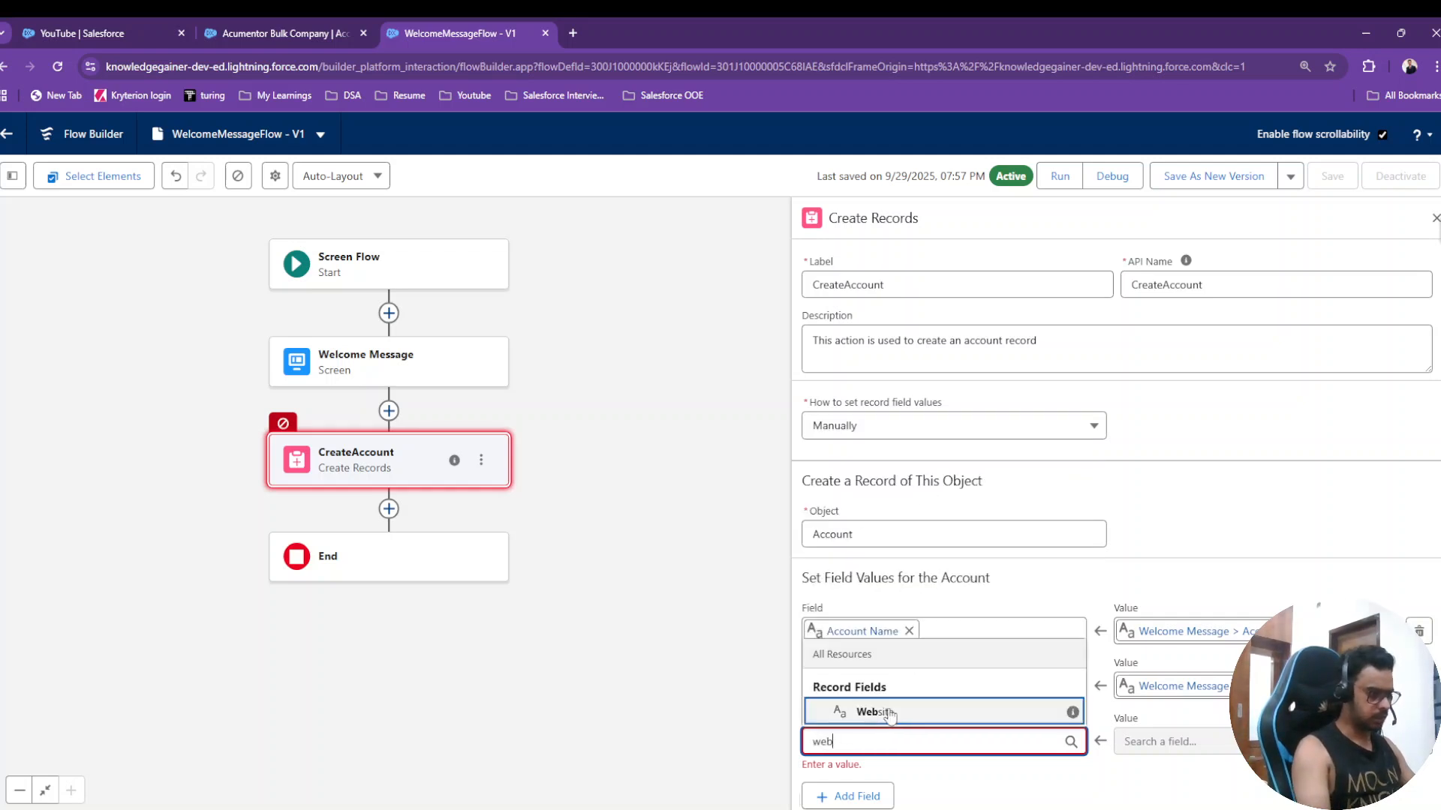
pyautogui.click(874, 711)
pyautogui.scroll(-1, 1203, 691)
pyautogui.click(1204, 691)
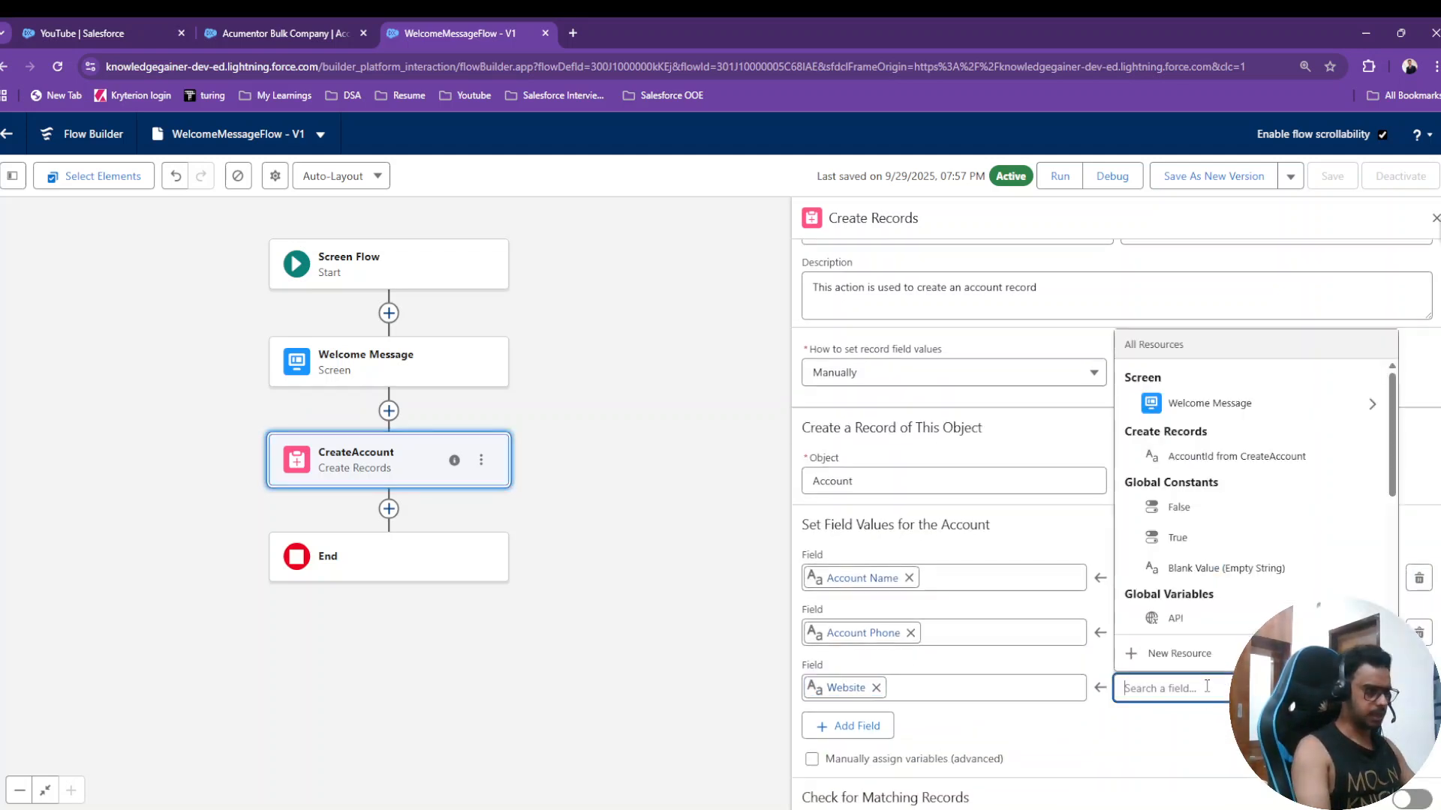
pyautogui.click(1211, 398)
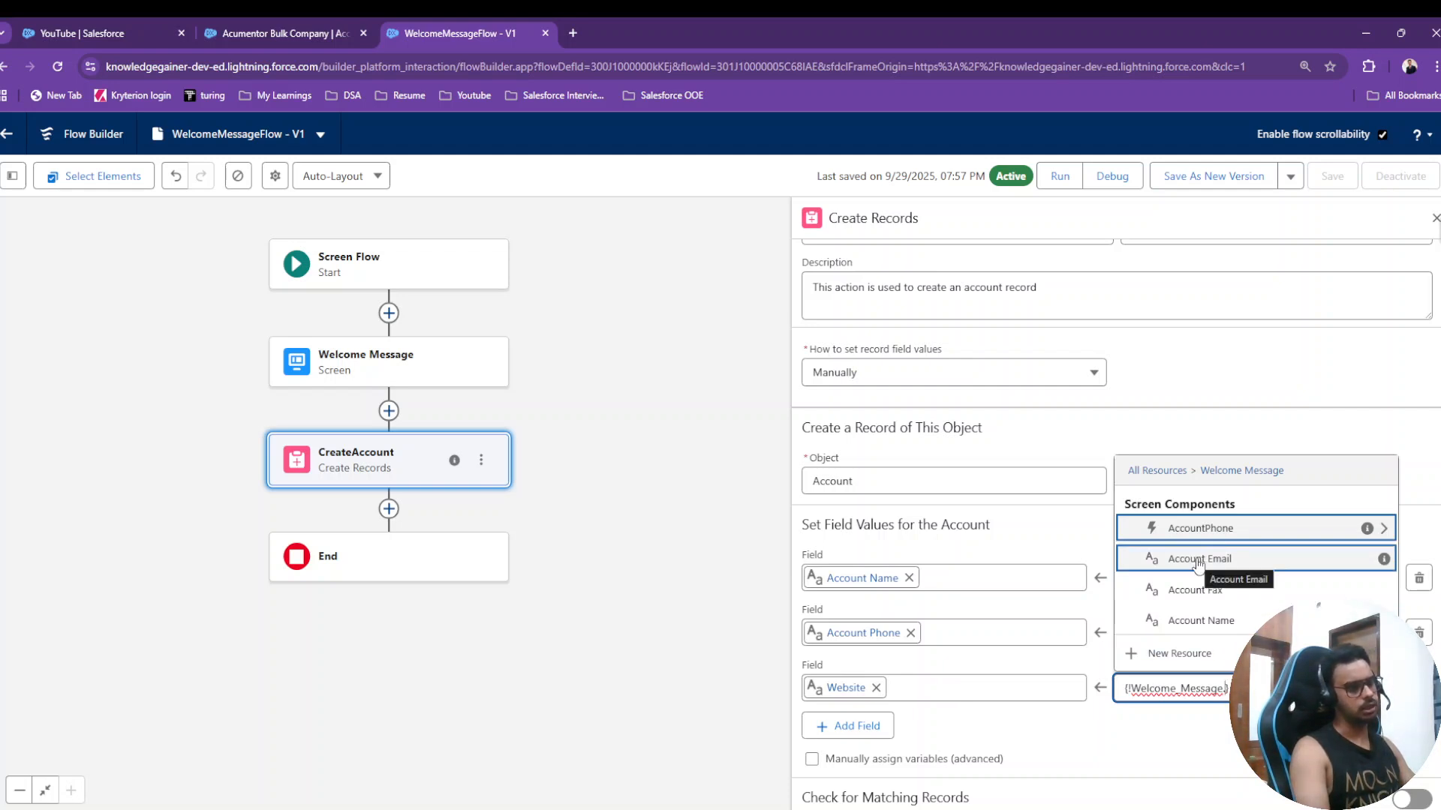
pyautogui.click(876, 688)
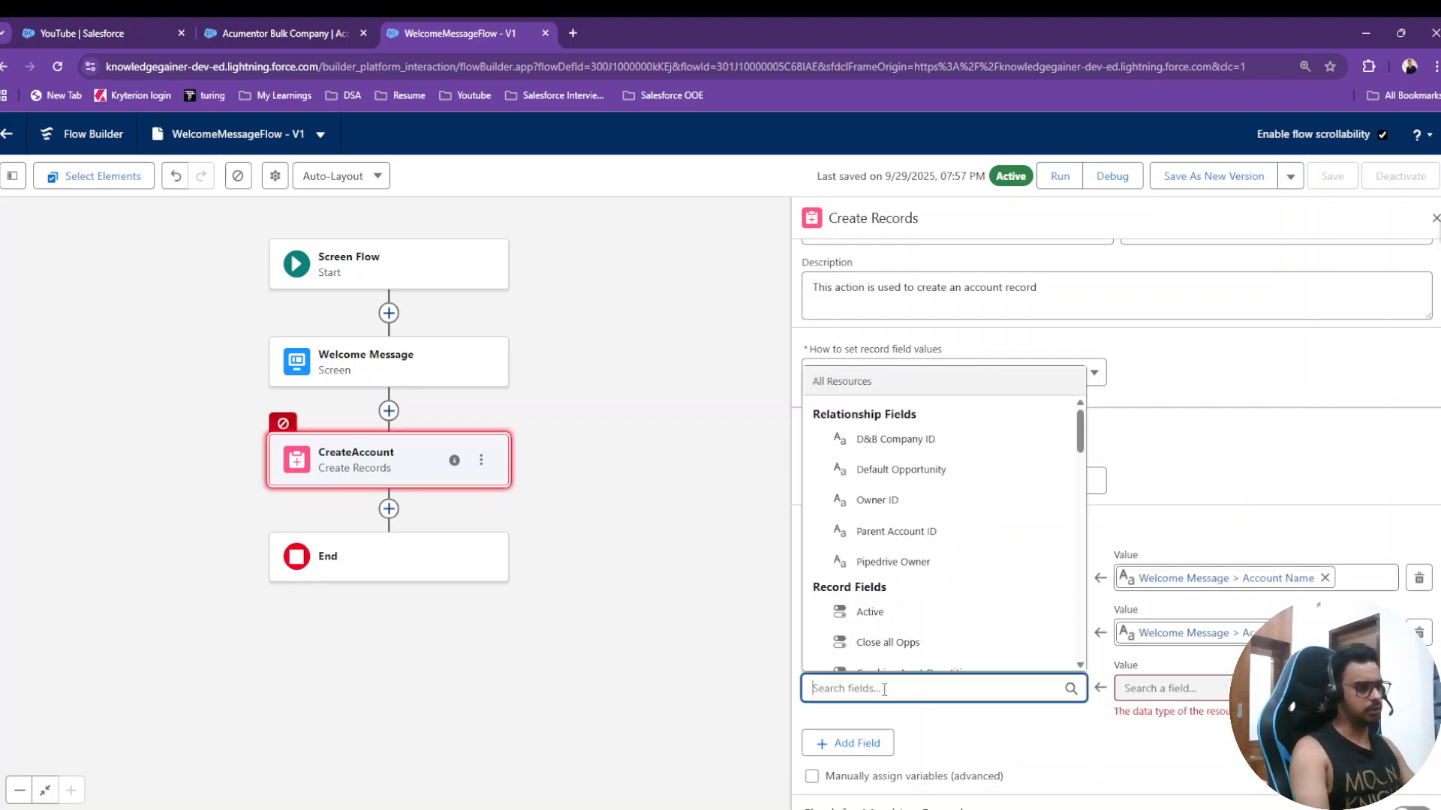
# - On the Welcome Message screen, relabel the Account Email input to 'Account Website'
pyautogui.click(392, 383)
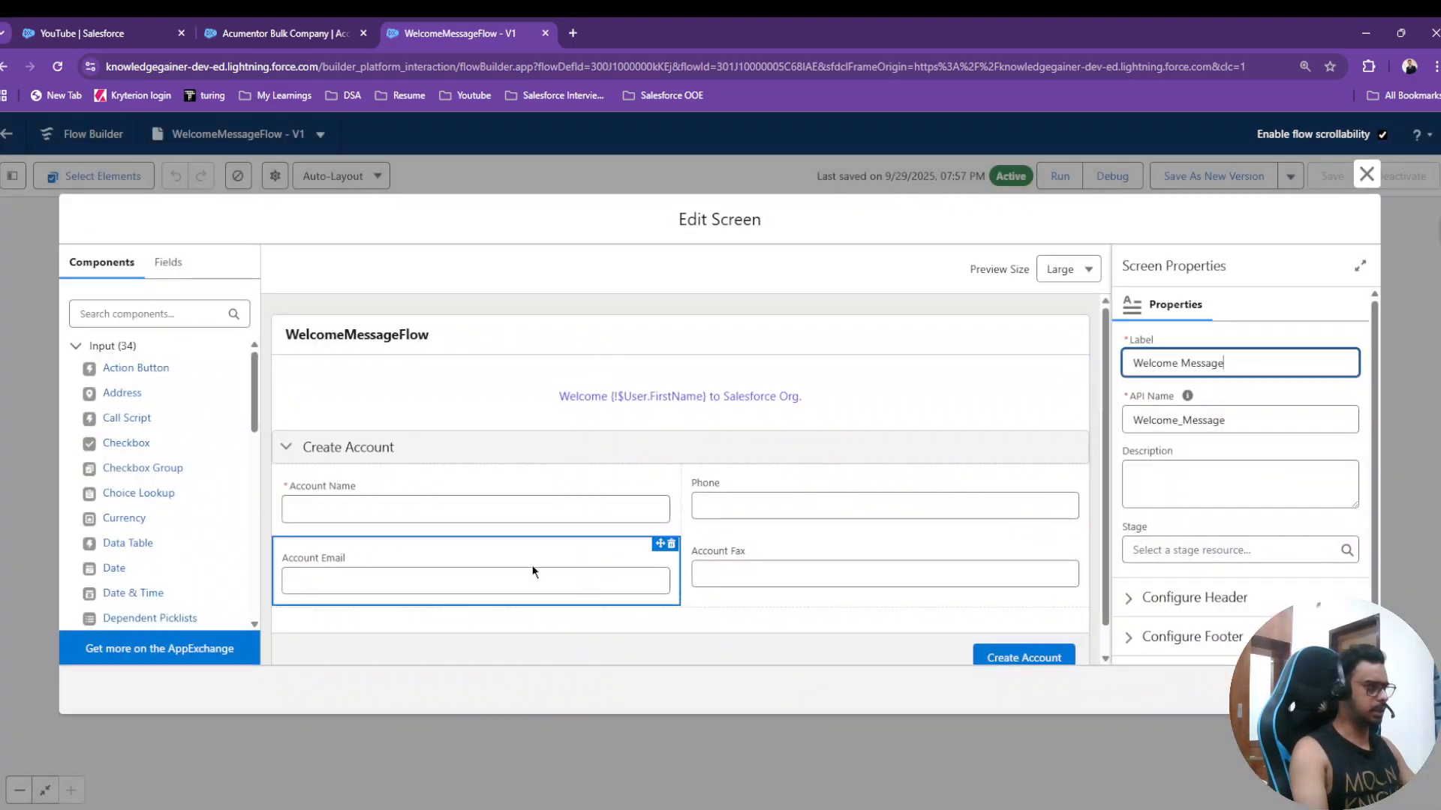
pyautogui.click(524, 579)
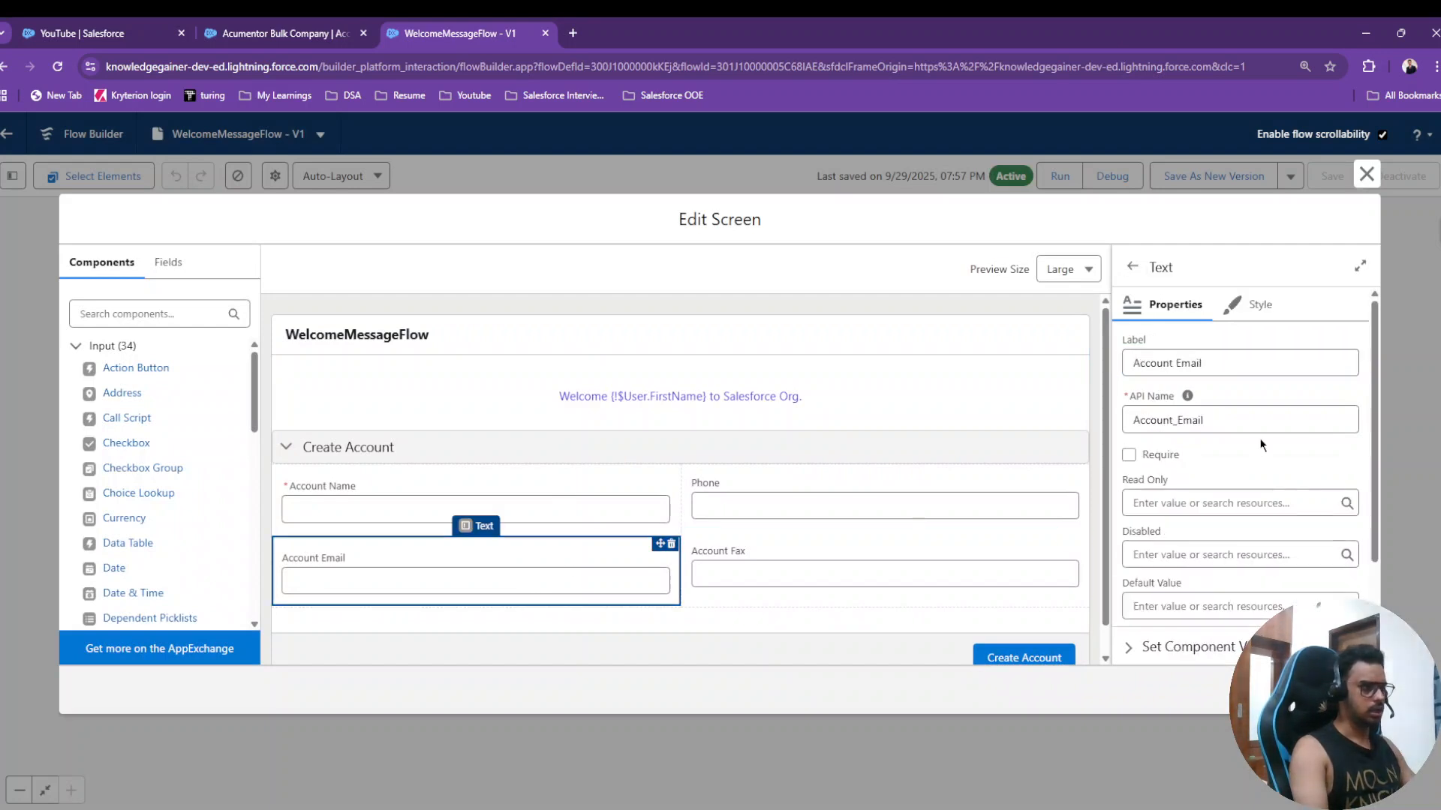
pyautogui.scroll(-1, 1260, 444)
pyautogui.scroll(2, 1188, 423)
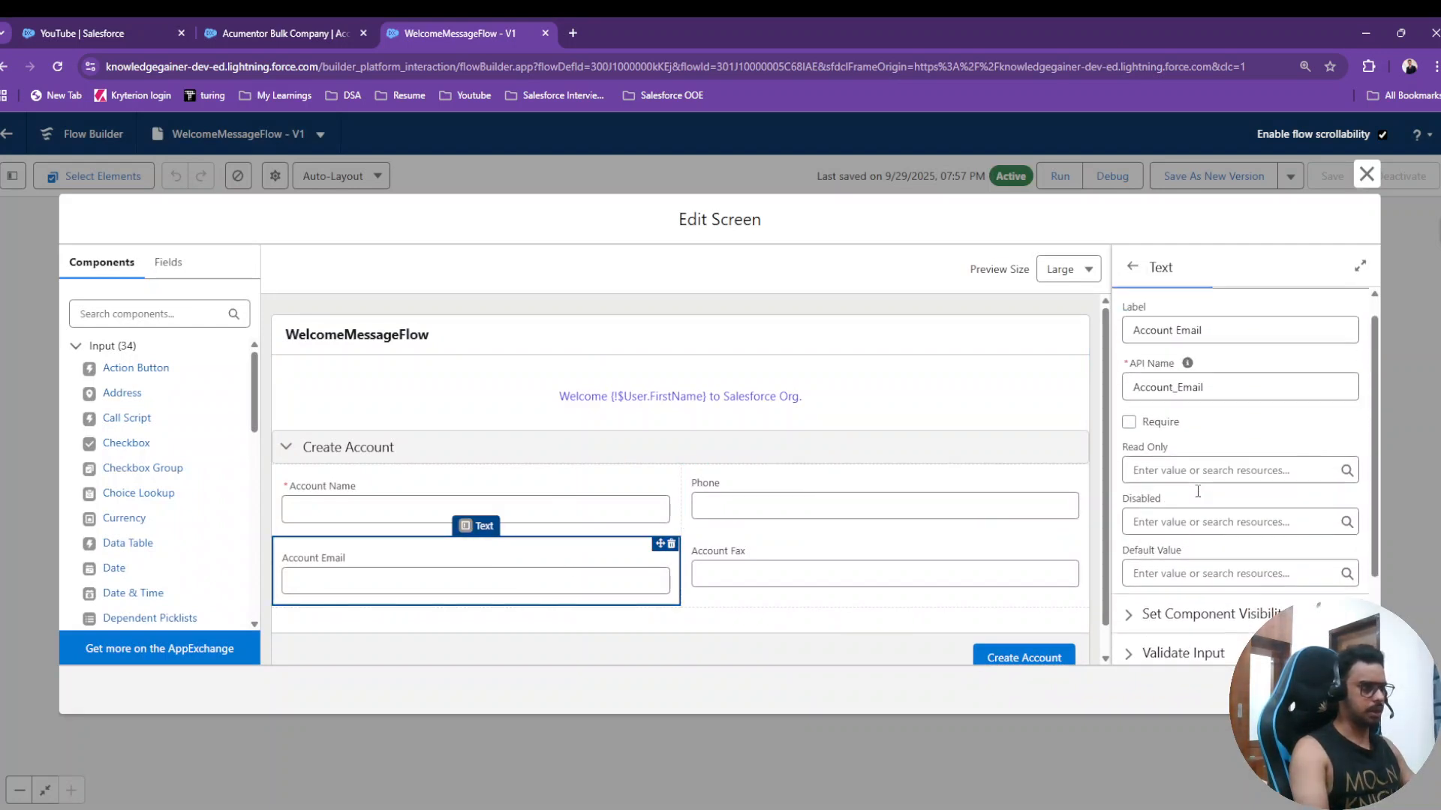
pyautogui.click(1223, 367)
pyautogui.press('BackSpace')
pyautogui.press('BackSpace')
pyautogui.press('BackSpace')
pyautogui.press('BackSpace')
pyautogui.press('BackSpace')
pyautogui.write('Website')
# - Change the input's API name to Account_Website and close the screen editor
pyautogui.moveTo(1188, 403)
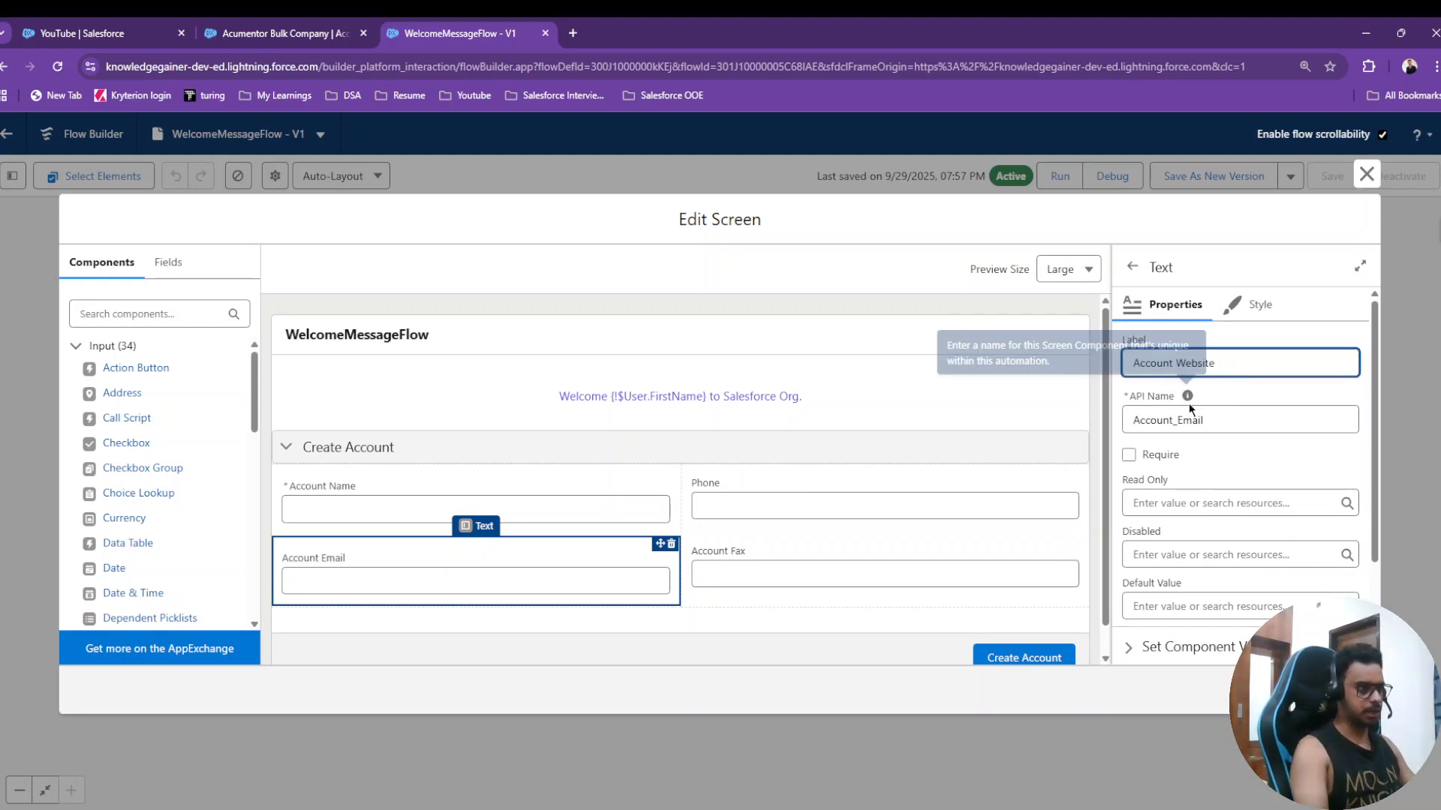
pyautogui.click(1231, 419)
pyautogui.press('BackSpace')
pyautogui.press('BackSpace')
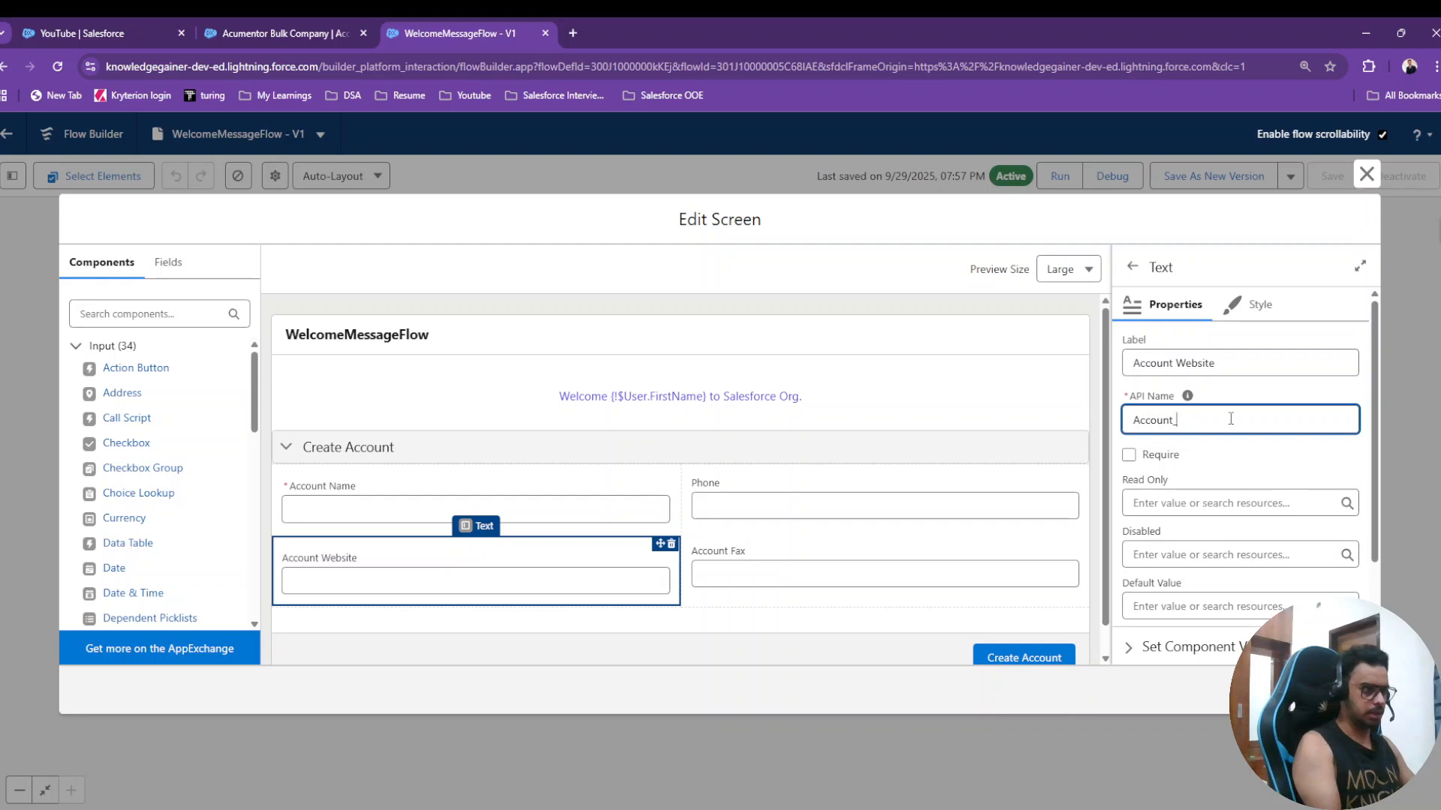
pyautogui.write('Website')
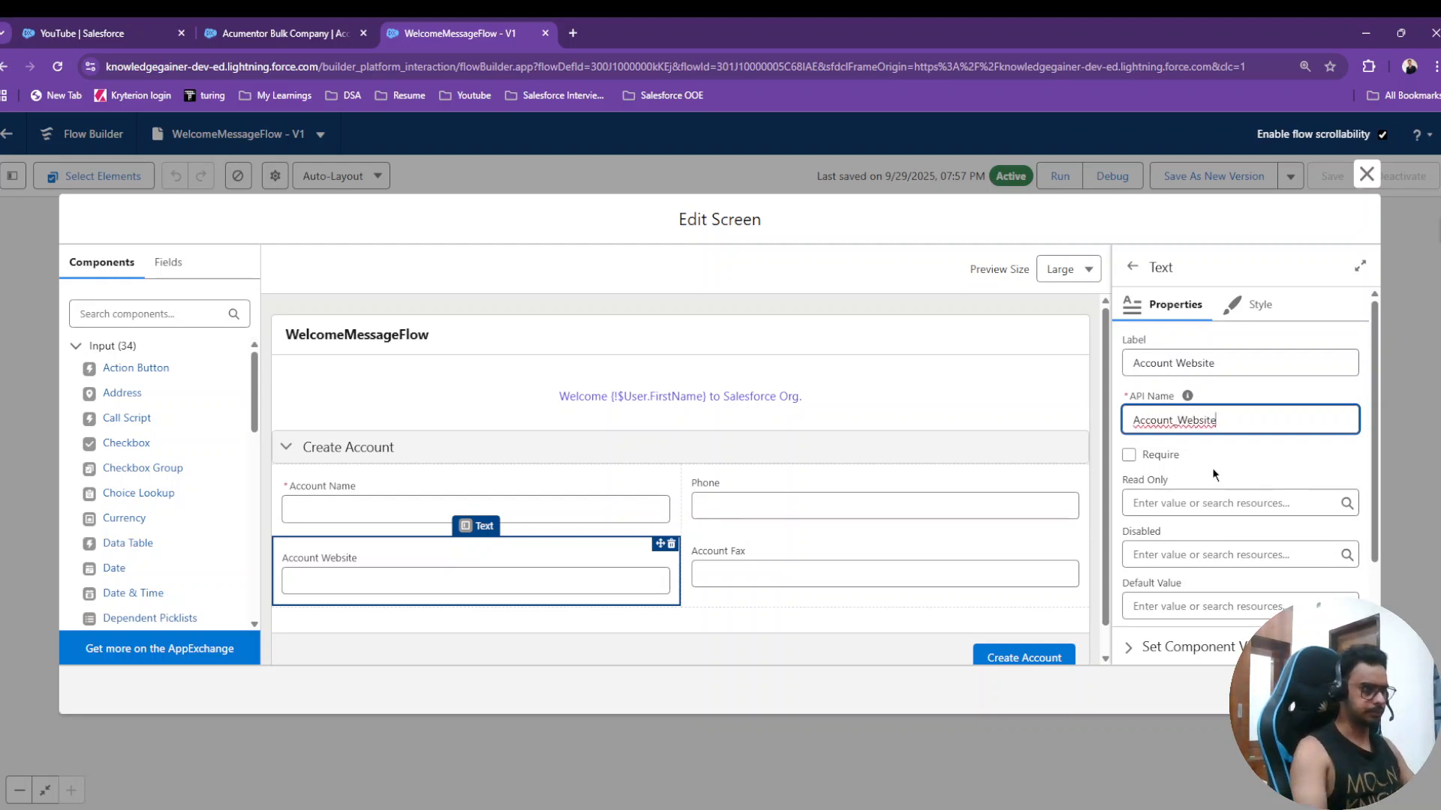
pyautogui.click(1213, 467)
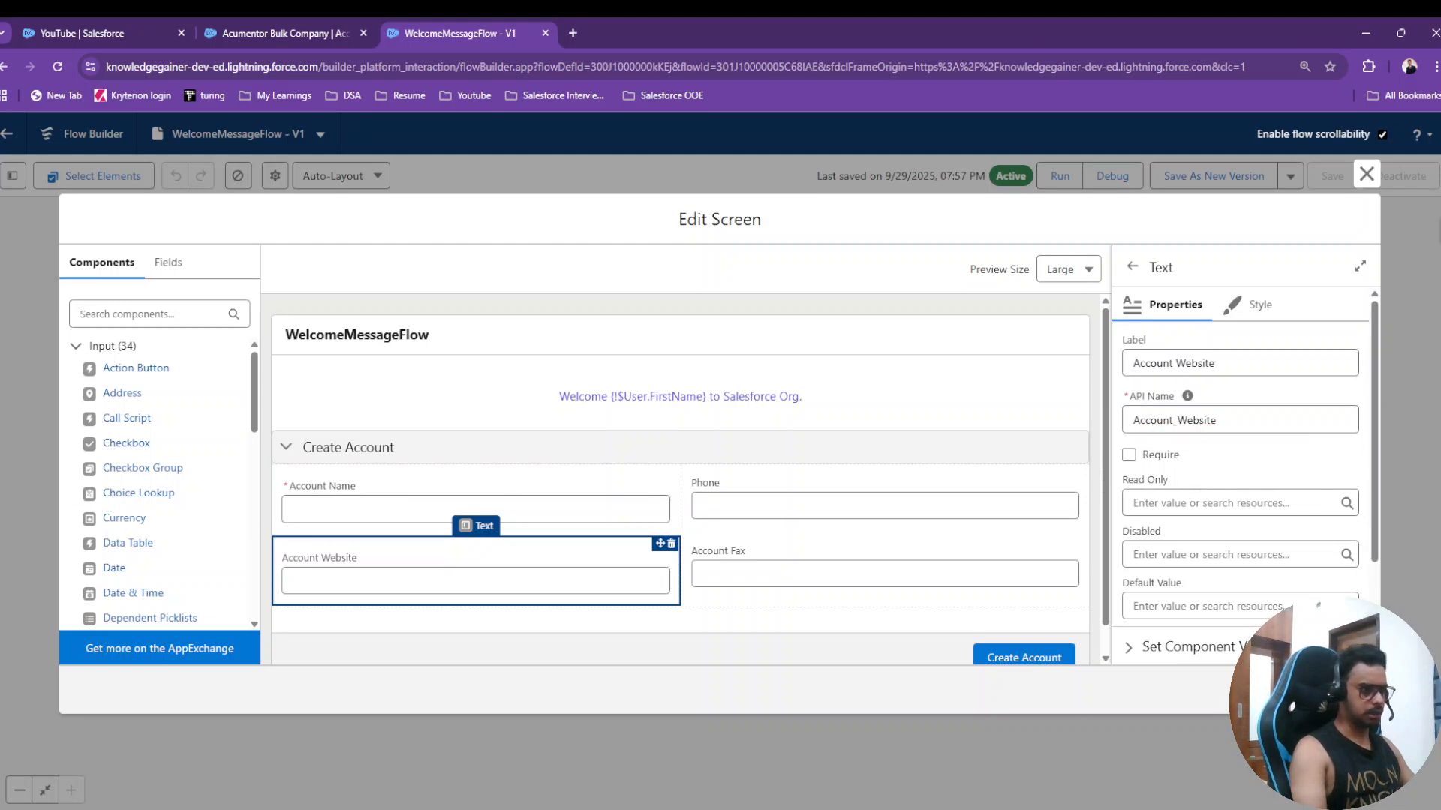
pyautogui.click(1367, 174)
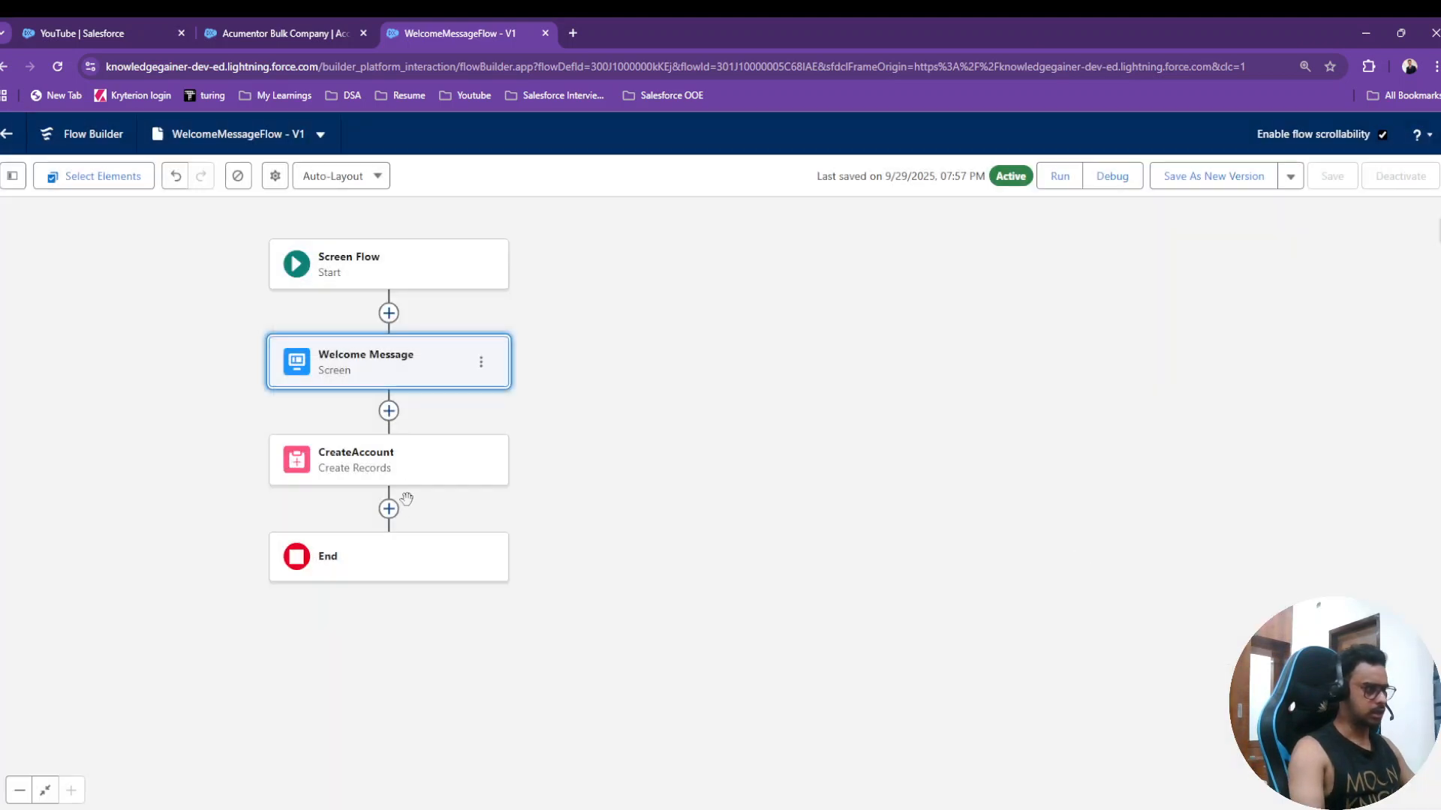
# - Set CreateAccount's Website value to the Welcome Message Account Website input
pyautogui.click(391, 469)
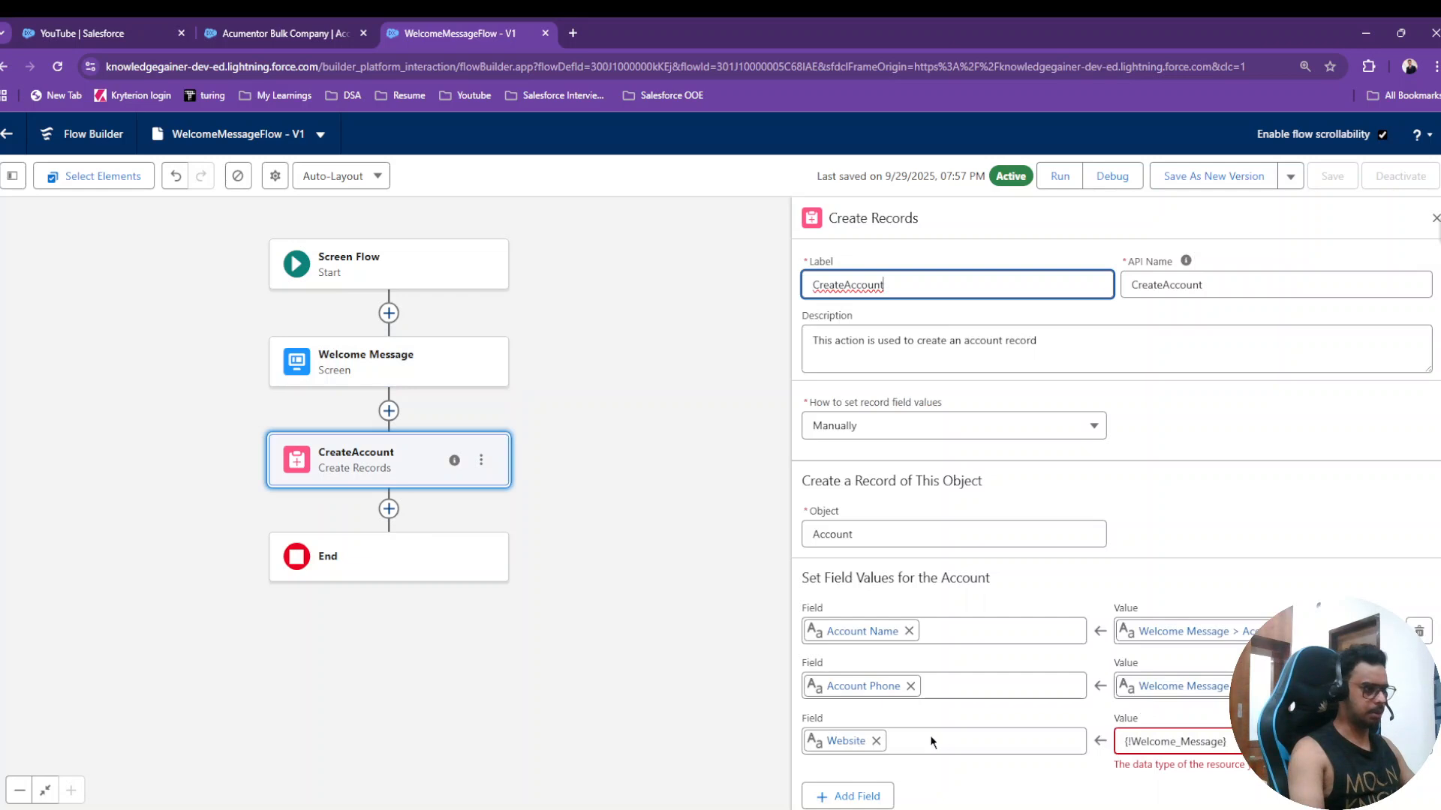
pyautogui.click(1223, 742)
pyautogui.write('.')
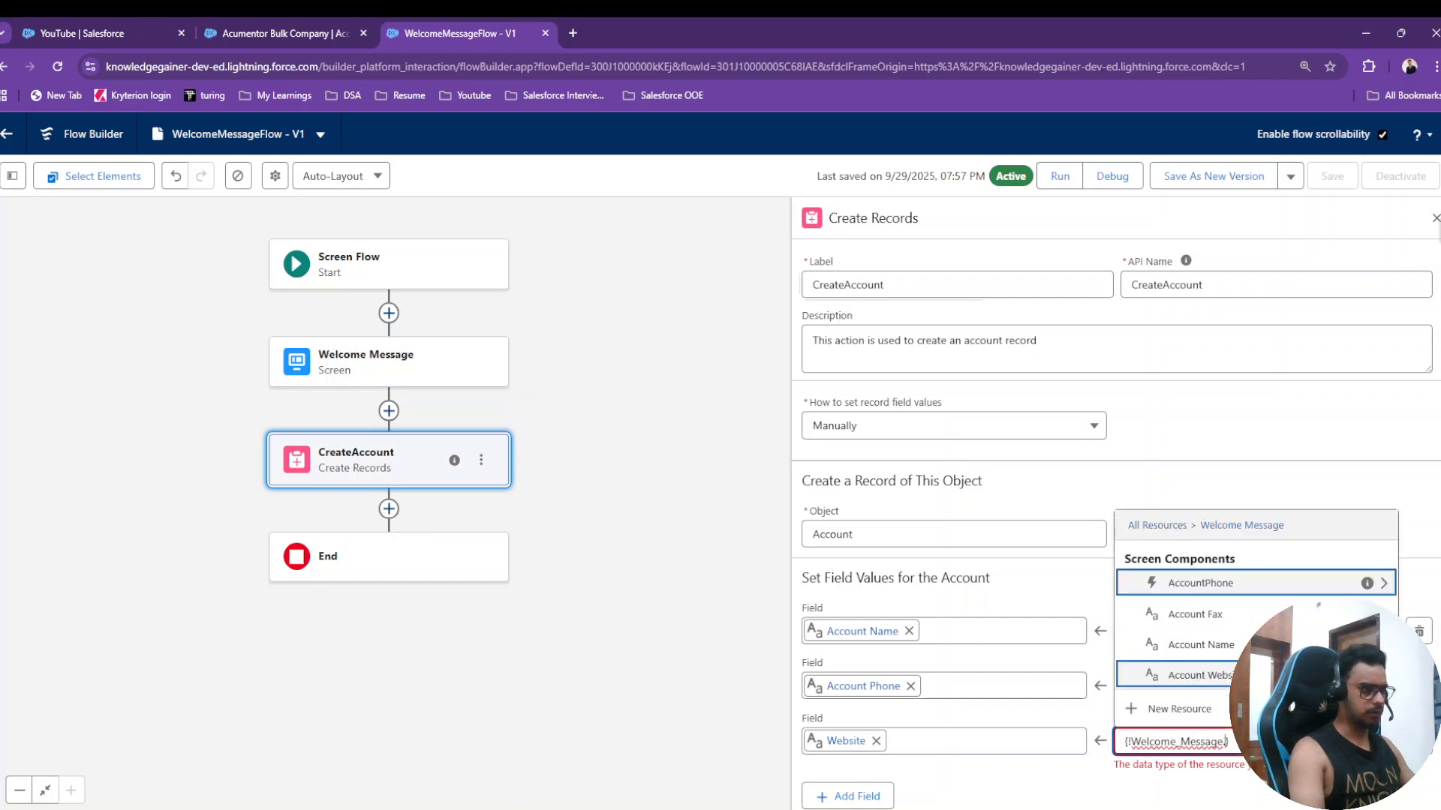
pyautogui.click(1199, 676)
pyautogui.scroll(-1, 975, 564)
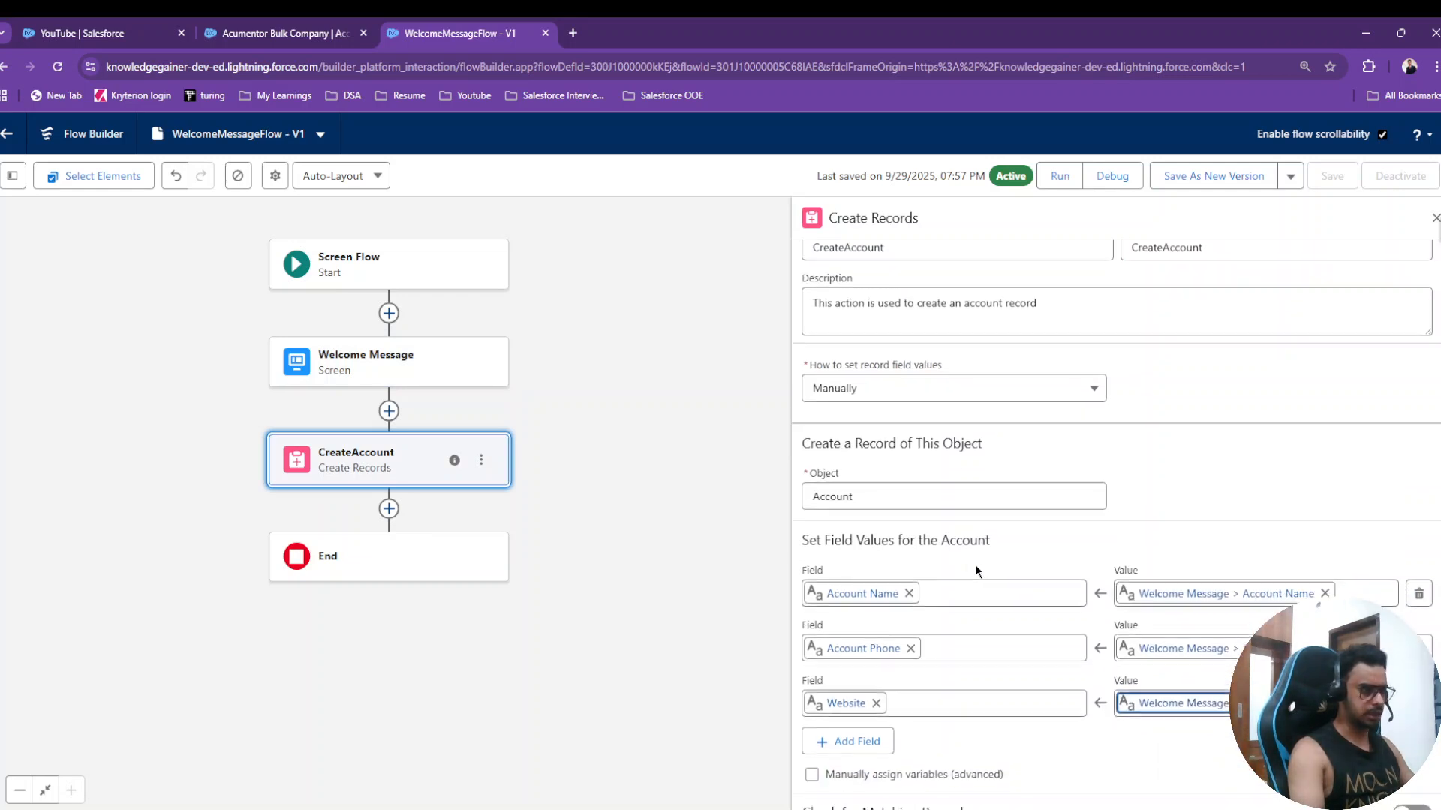
# - Add an Account Fax row mapped to the Welcome Message Account Fax input
pyautogui.click(861, 729)
pyautogui.click(861, 736)
pyautogui.write('fax')
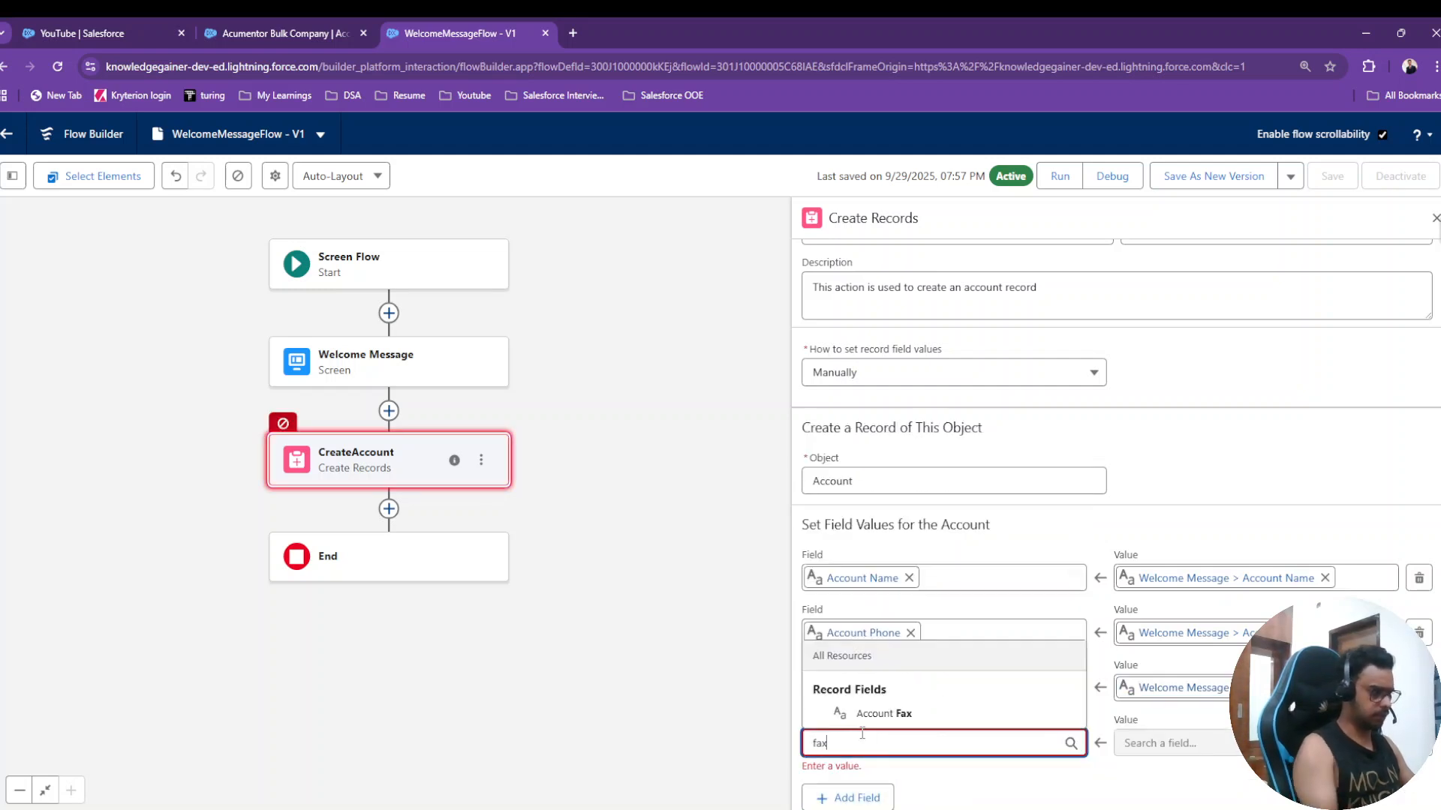
pyautogui.click(883, 713)
pyautogui.click(1167, 743)
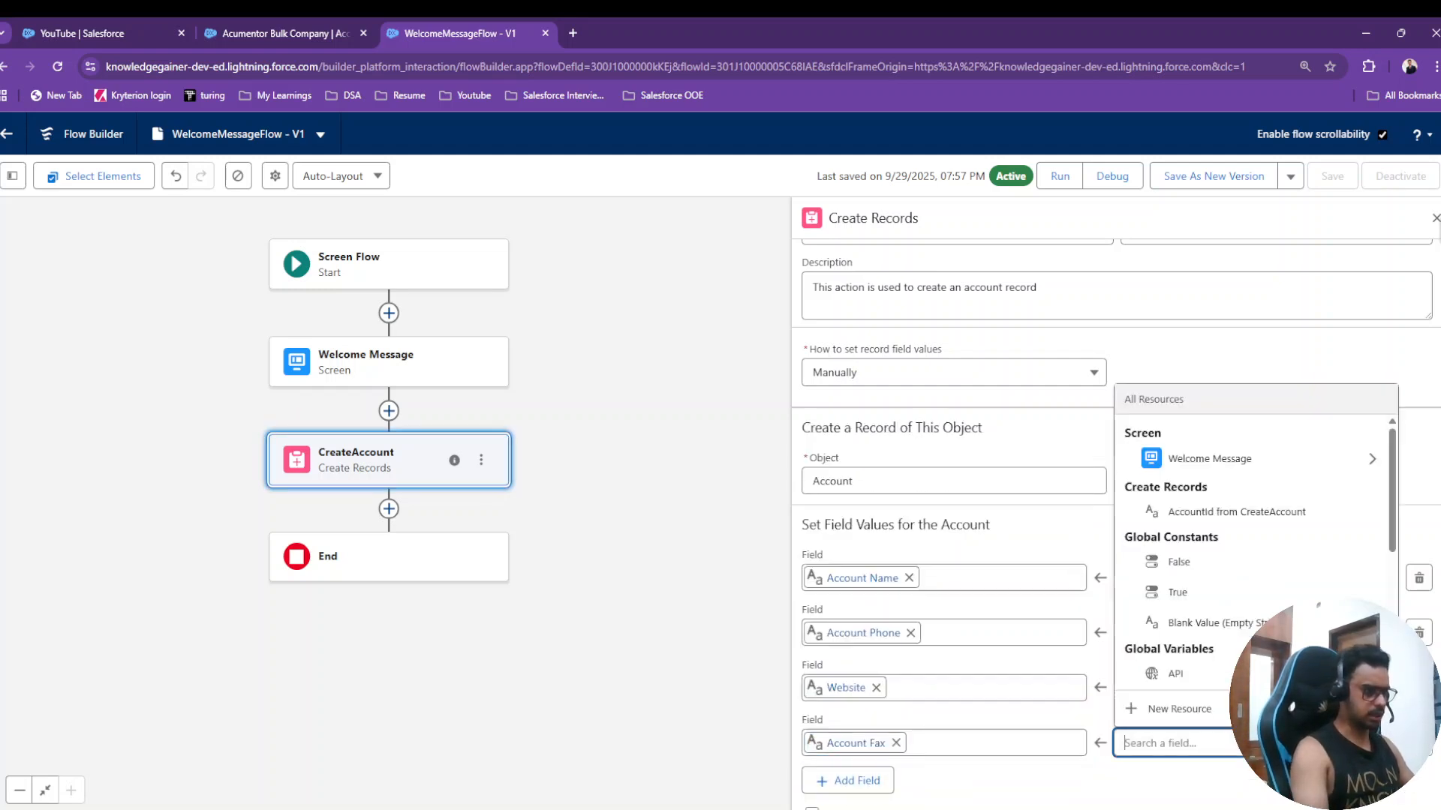
pyautogui.click(1193, 459)
pyautogui.click(1199, 616)
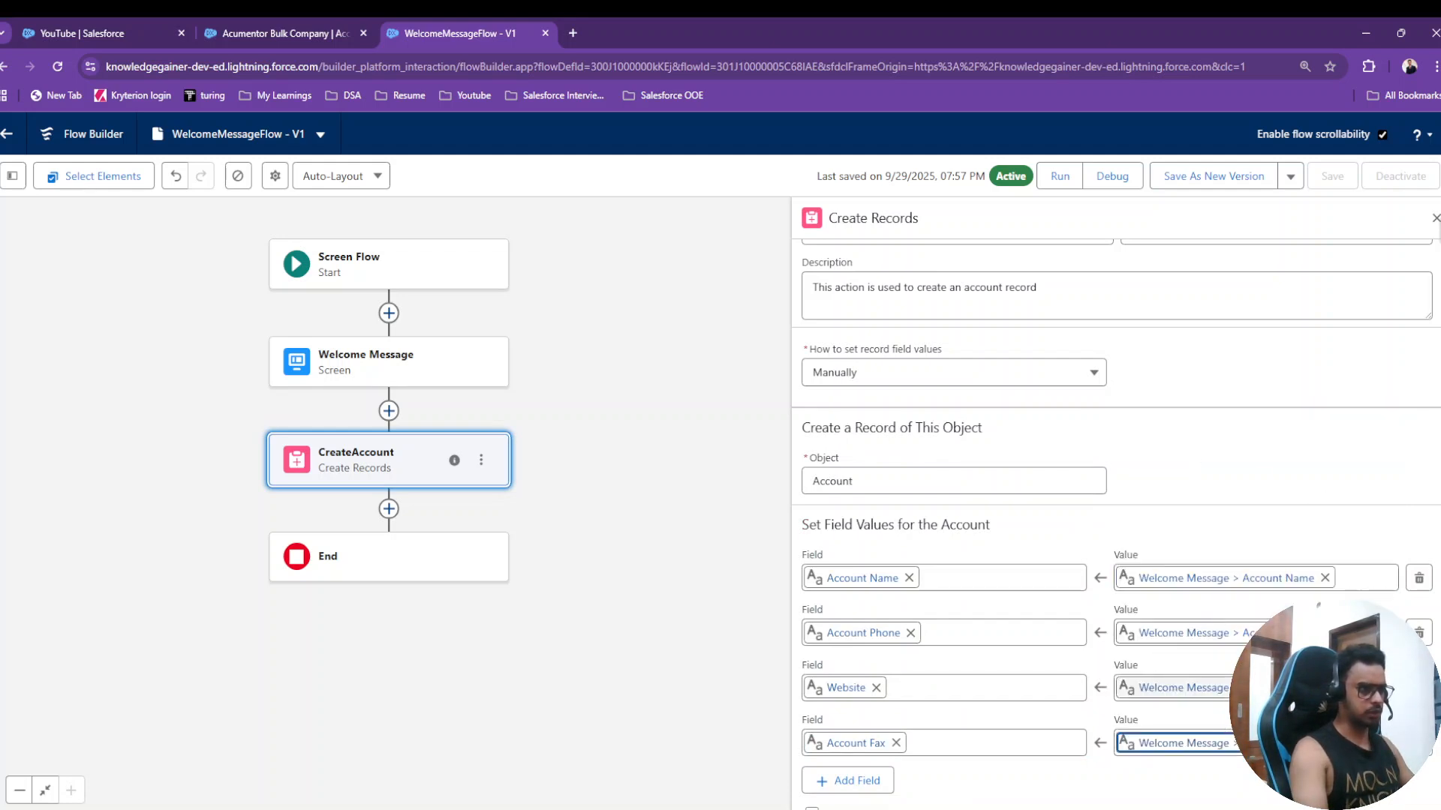
pyautogui.scroll(-1, 1178, 722)
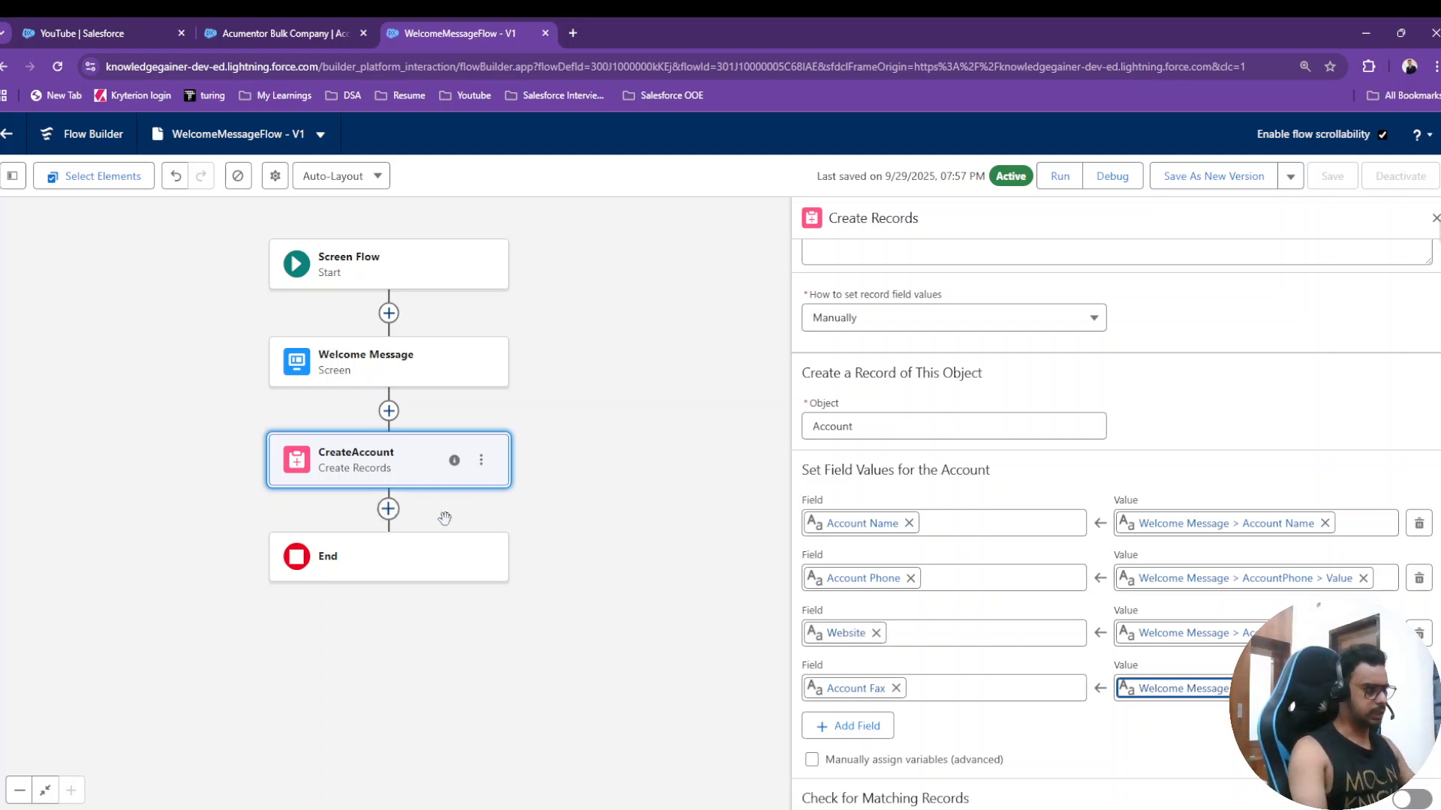
pyautogui.click(614, 503)
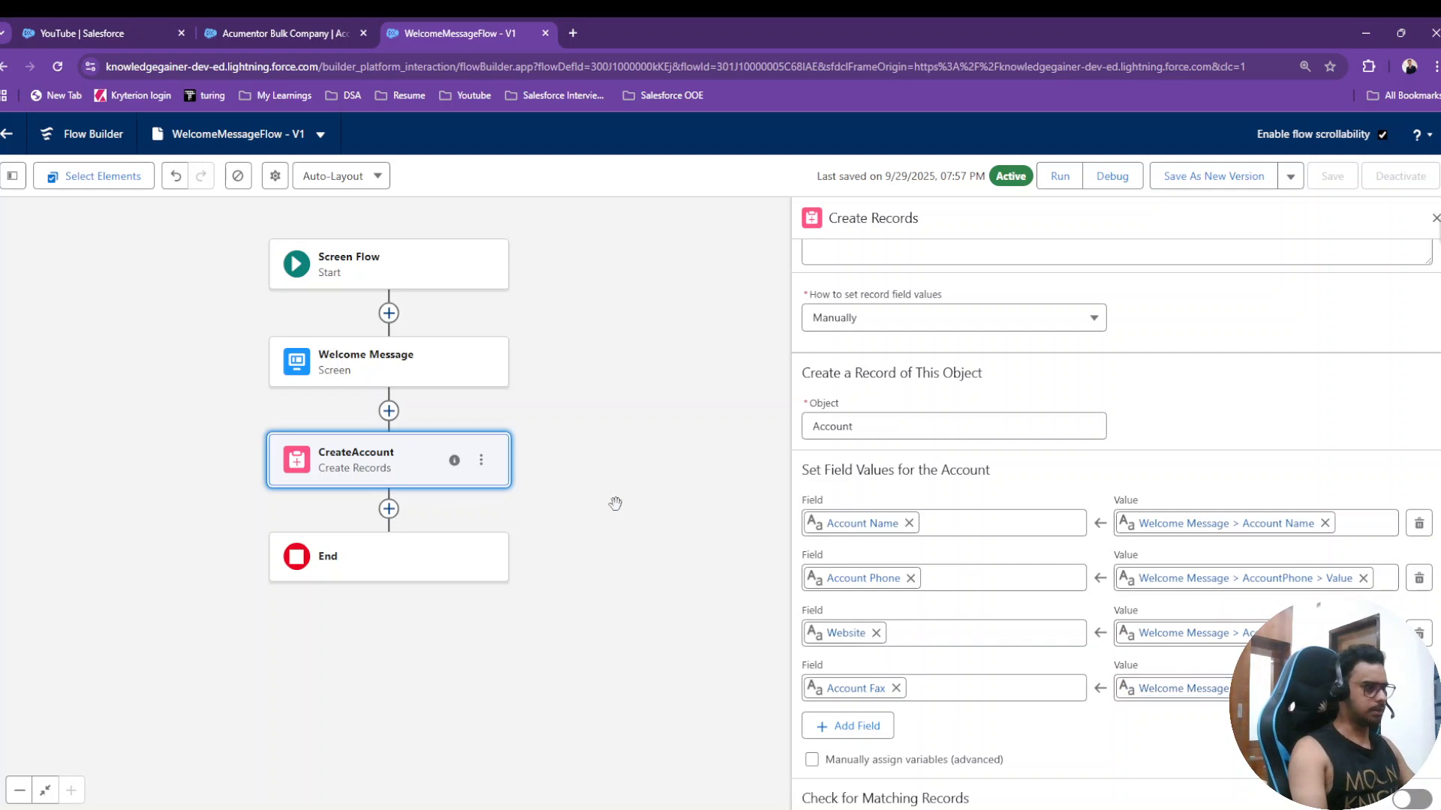
pyautogui.click(388, 510)
# - Add a new screen element after CreateAccount and hide its header
pyautogui.click(333, 672)
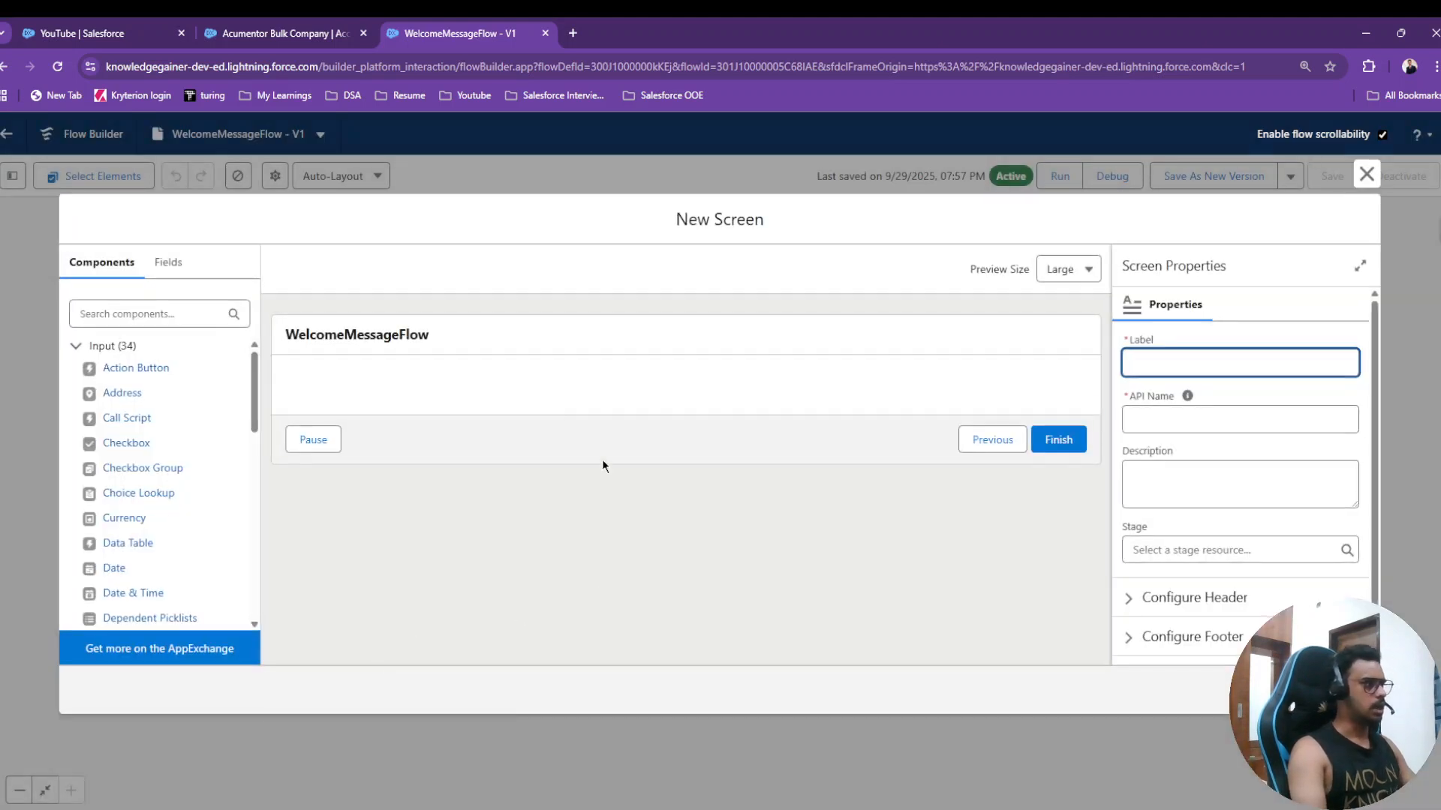
pyautogui.click(805, 323)
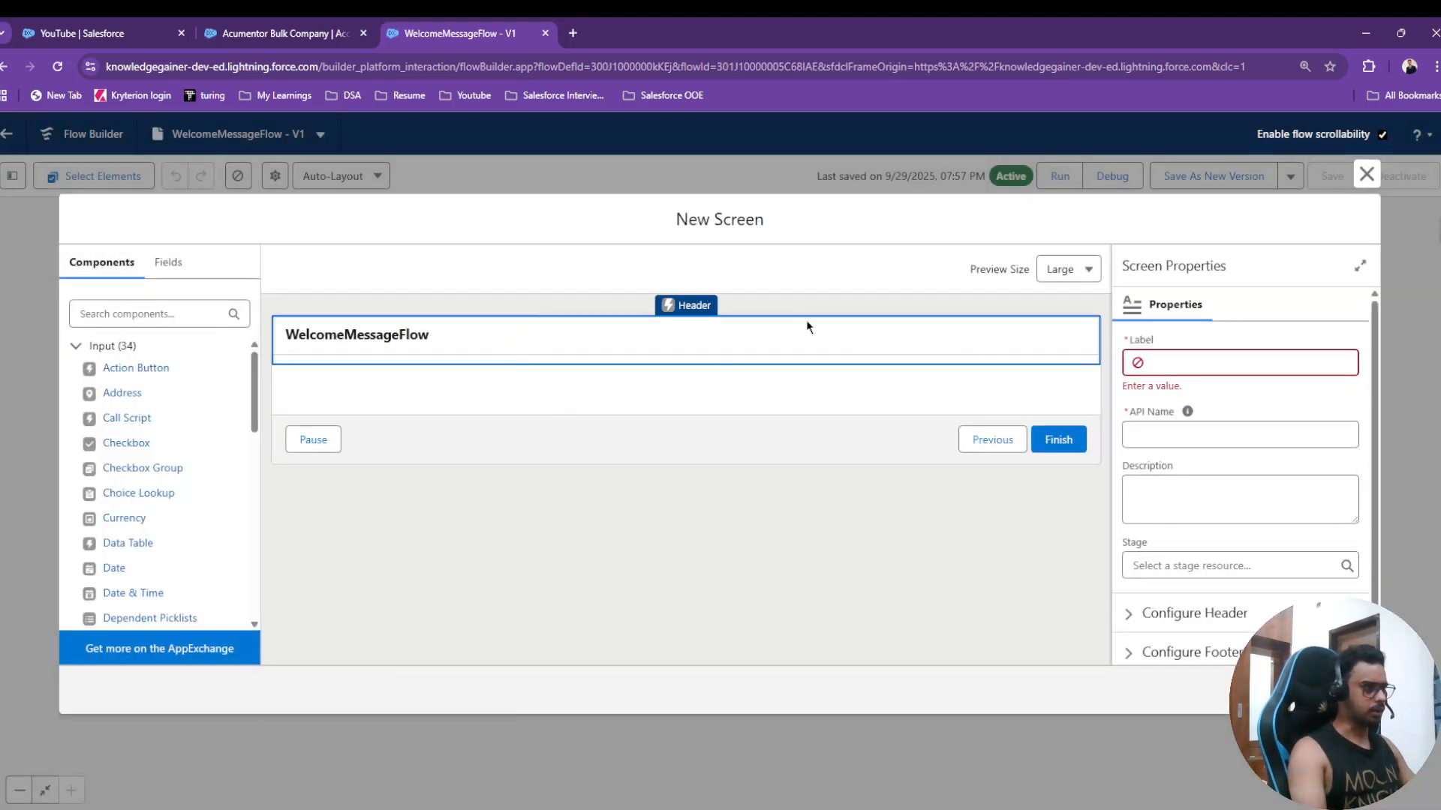
pyautogui.click(1193, 613)
pyautogui.click(1129, 641)
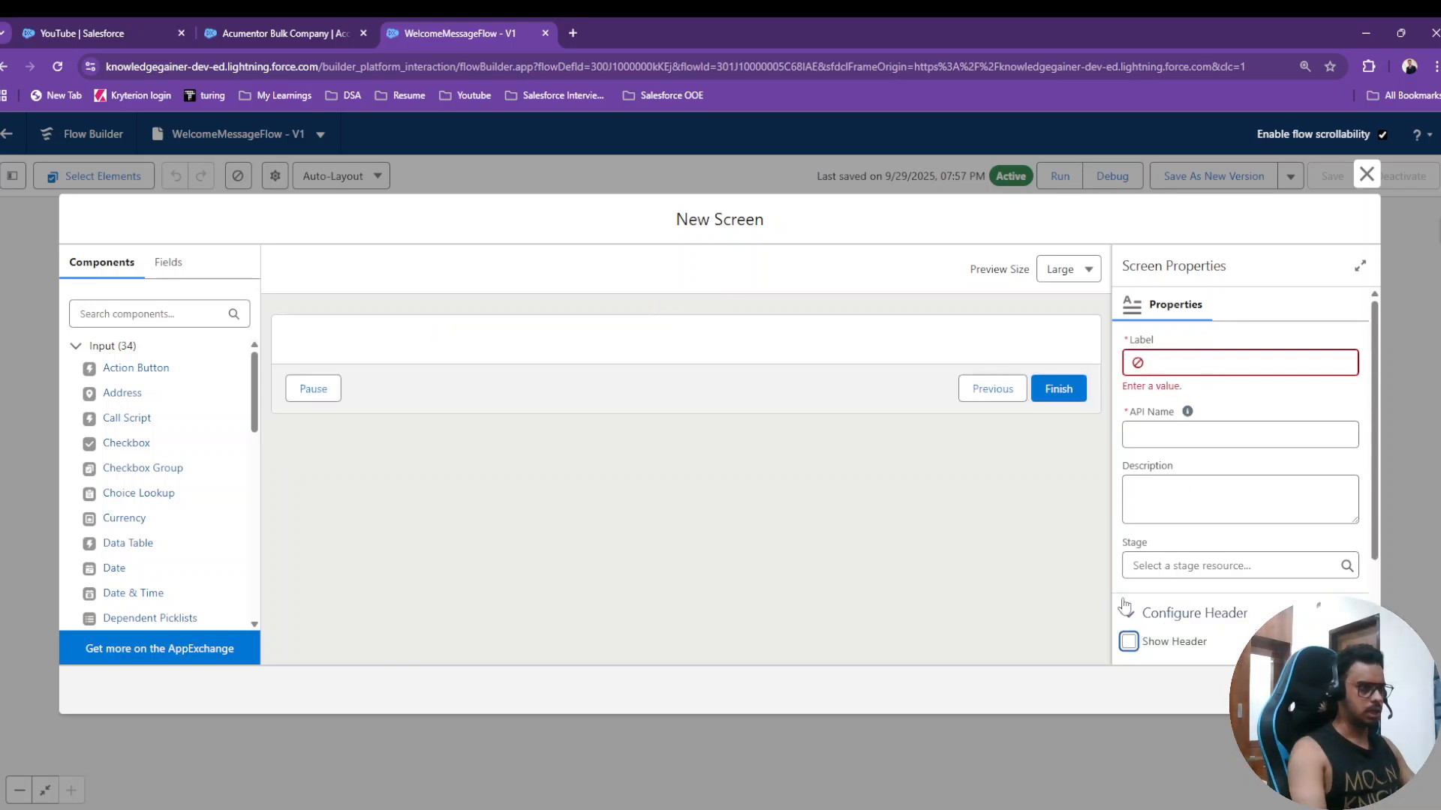
# - Place a SuccessMessage Display Text reading 'Account has been created successfully!'
pyautogui.click(164, 316)
pyautogui.write('dis')
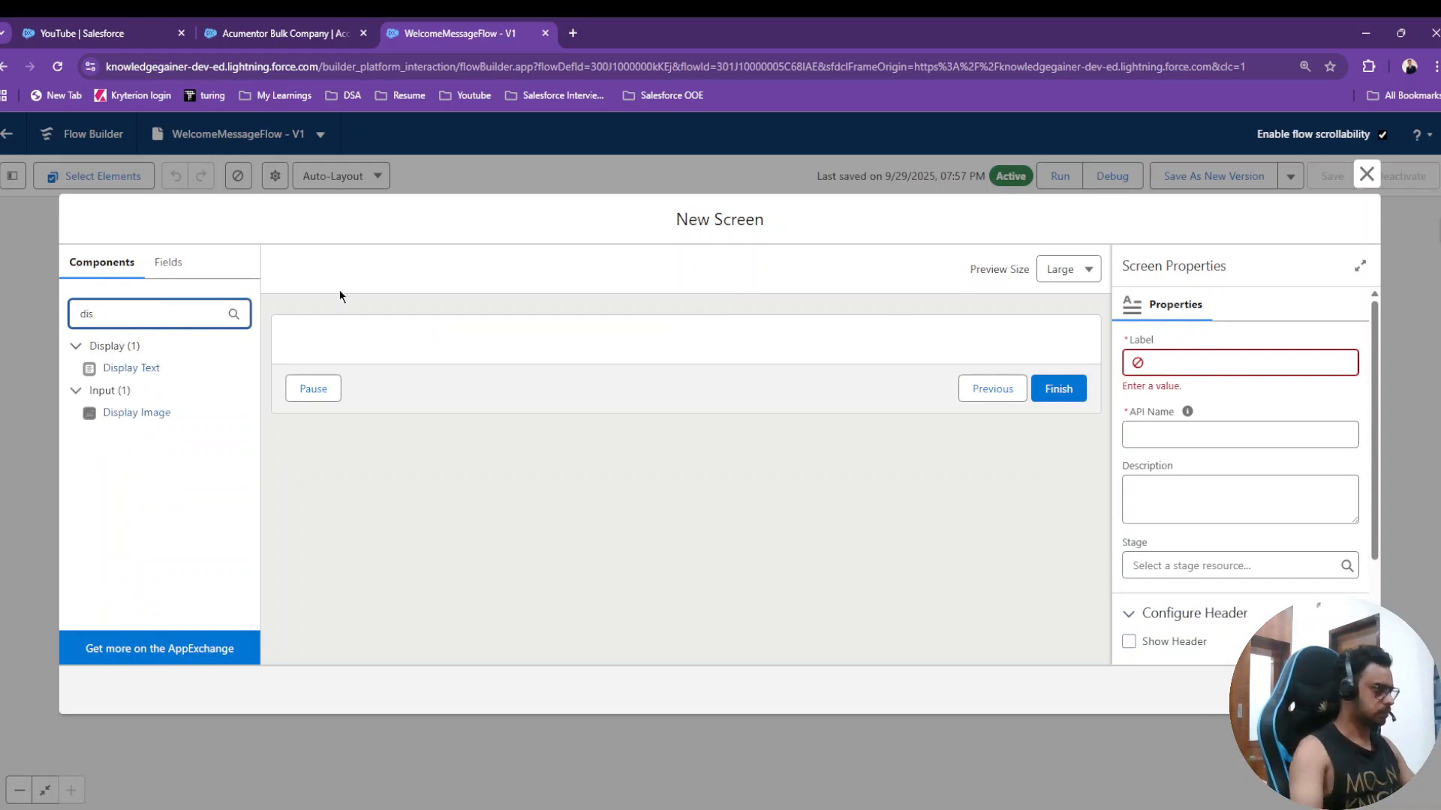
pyautogui.moveTo(141, 371); pyautogui.dragTo(510, 350)
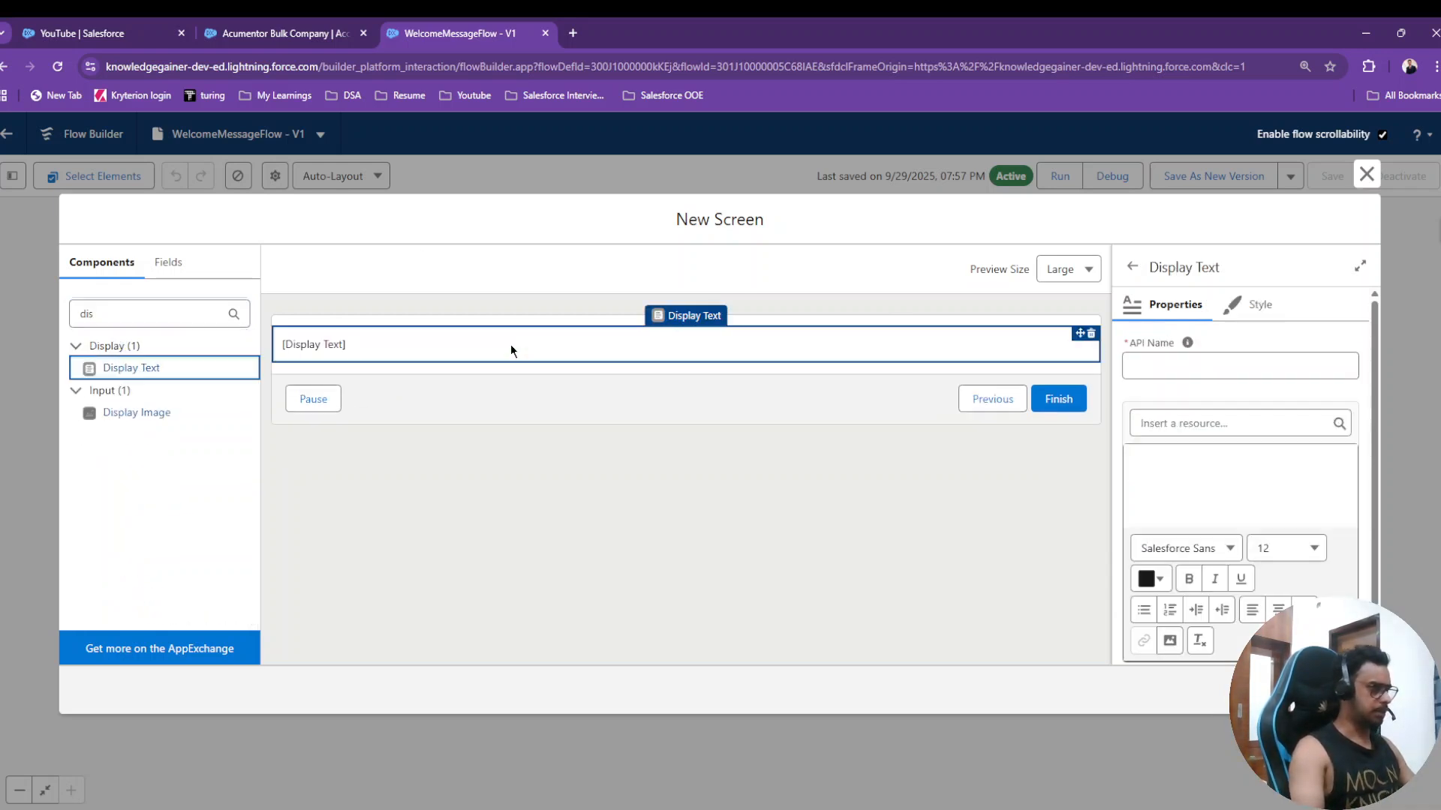
pyautogui.click(1184, 363)
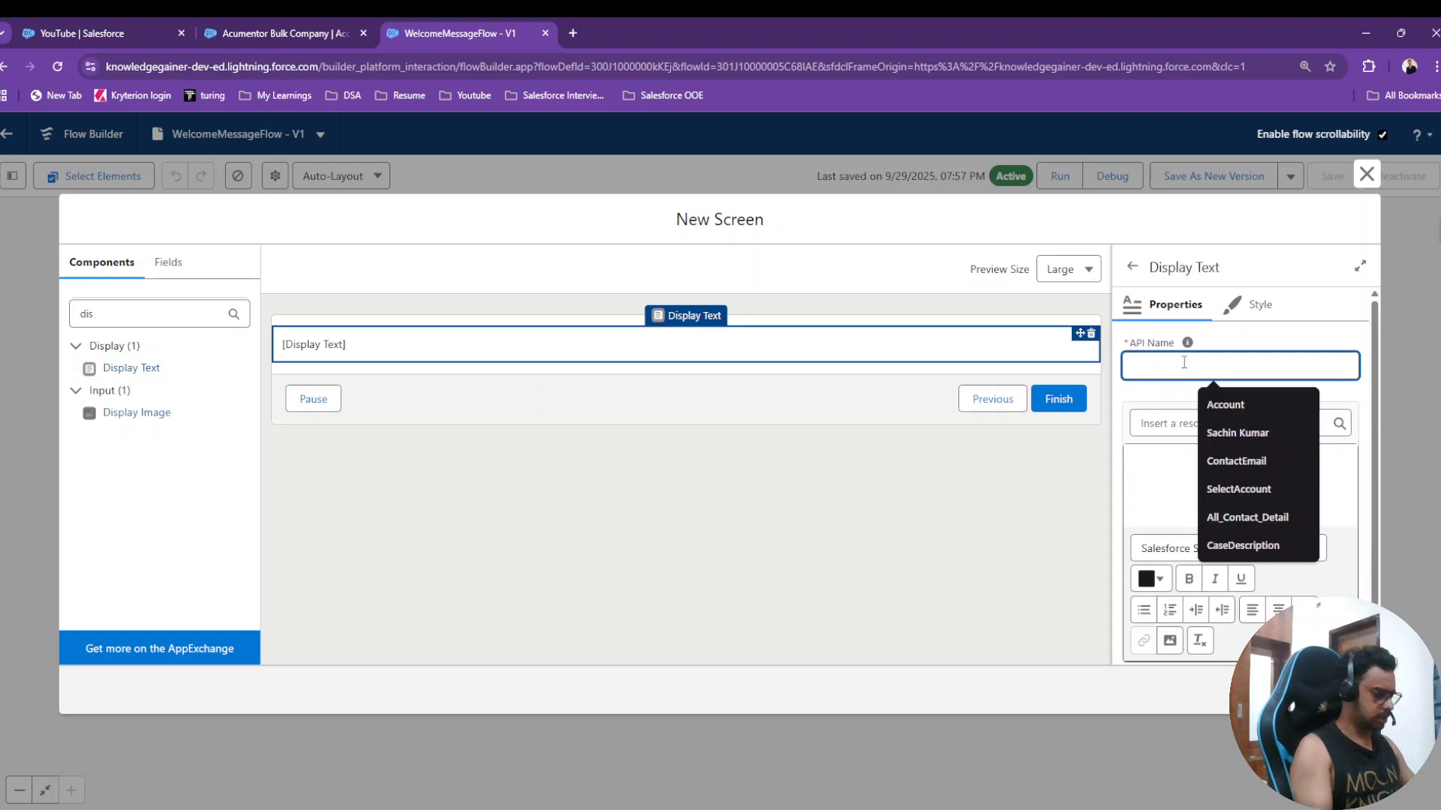
pyautogui.write('SuccessMessage')
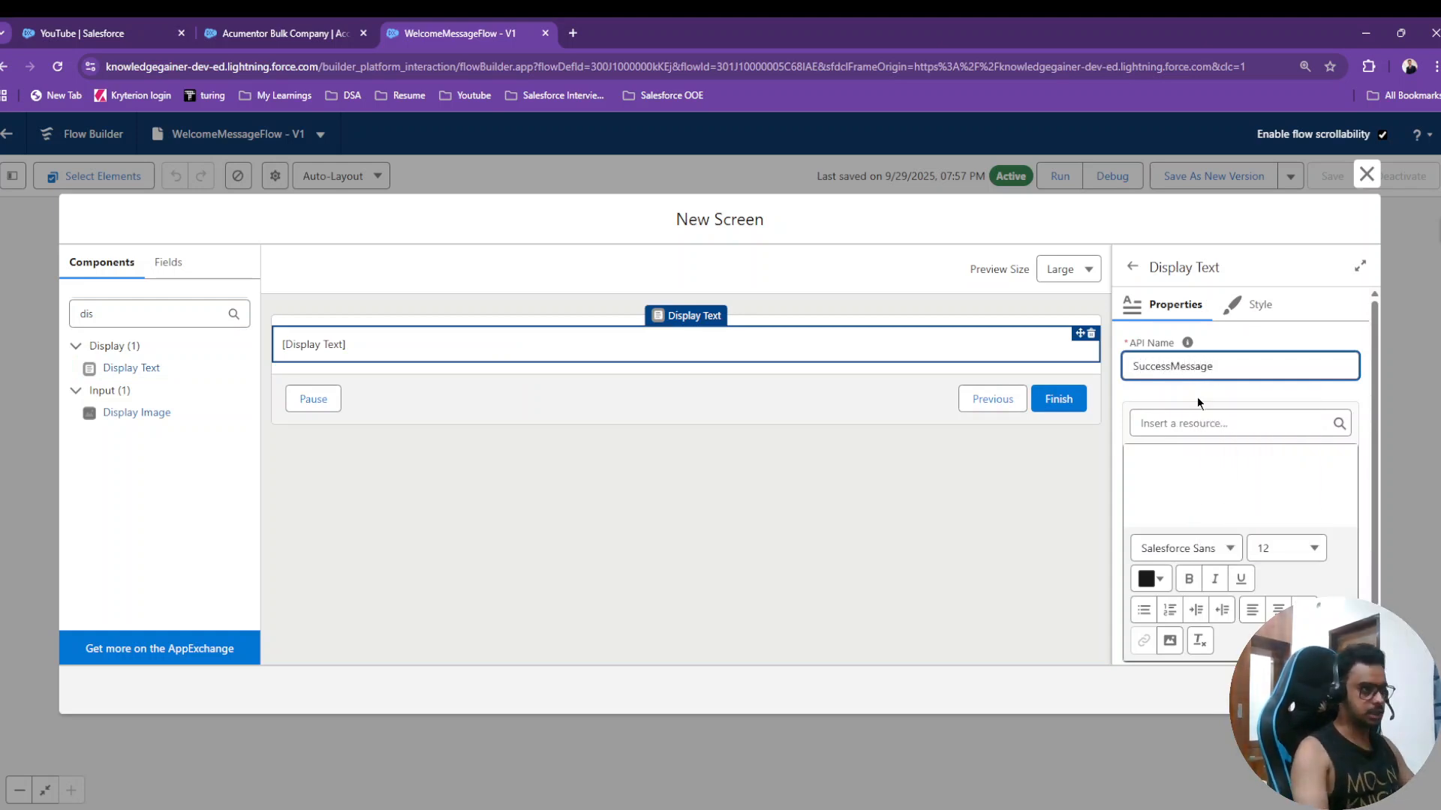
pyautogui.click(1209, 481)
pyautogui.write('A')
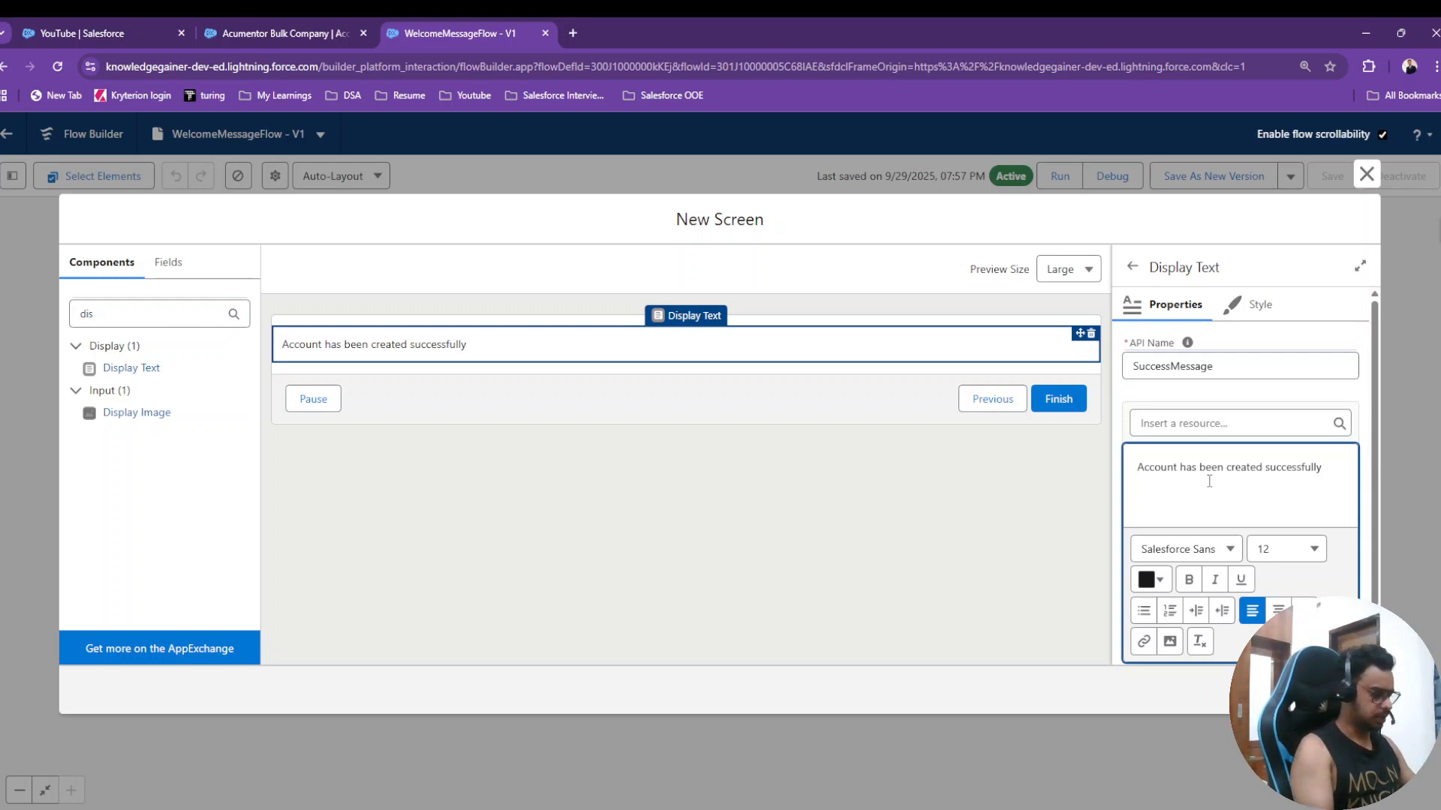
pyautogui.write('!')
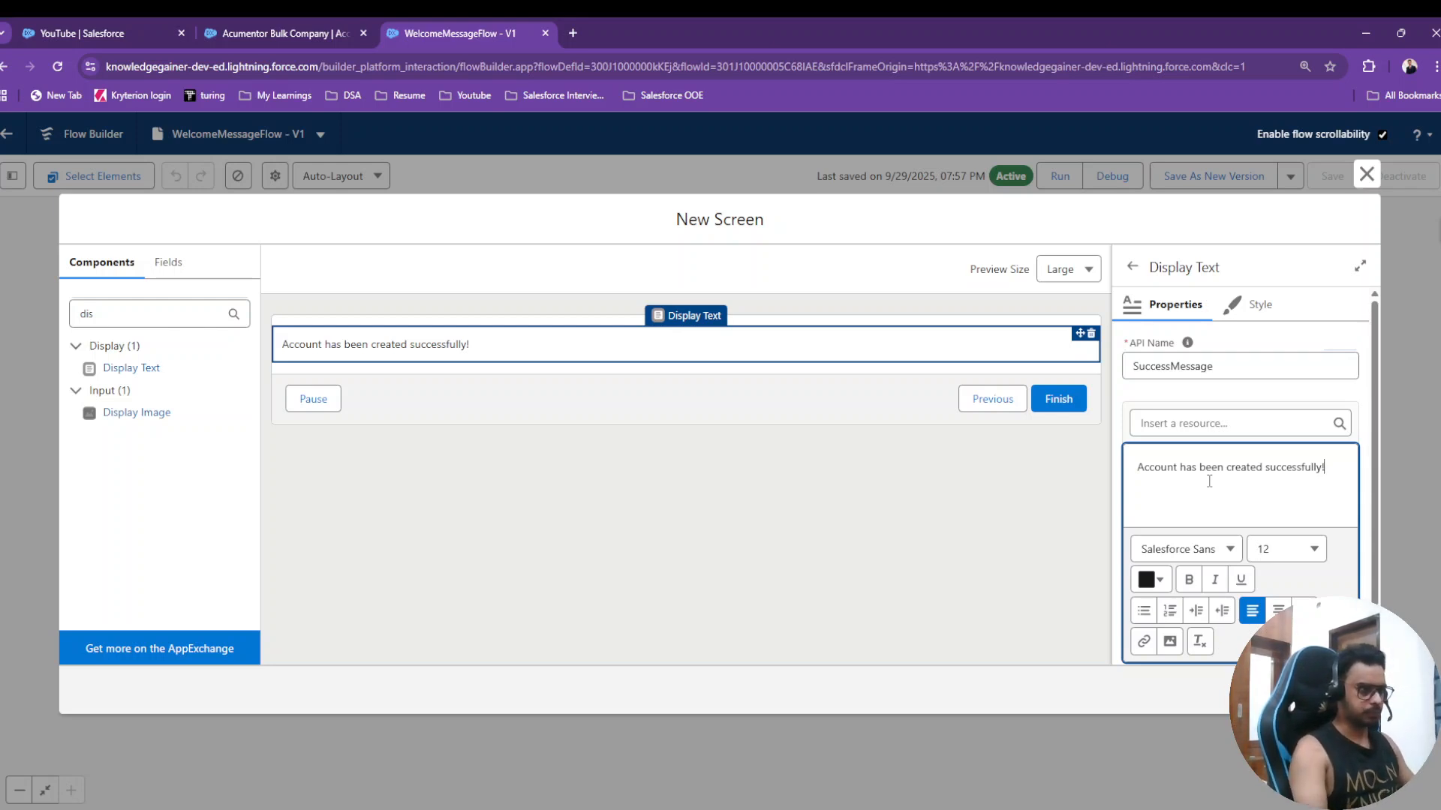
# - Format the whole message as 18-point, bold and centre-aligned
pyautogui.hotkey('ctrl', 'a')
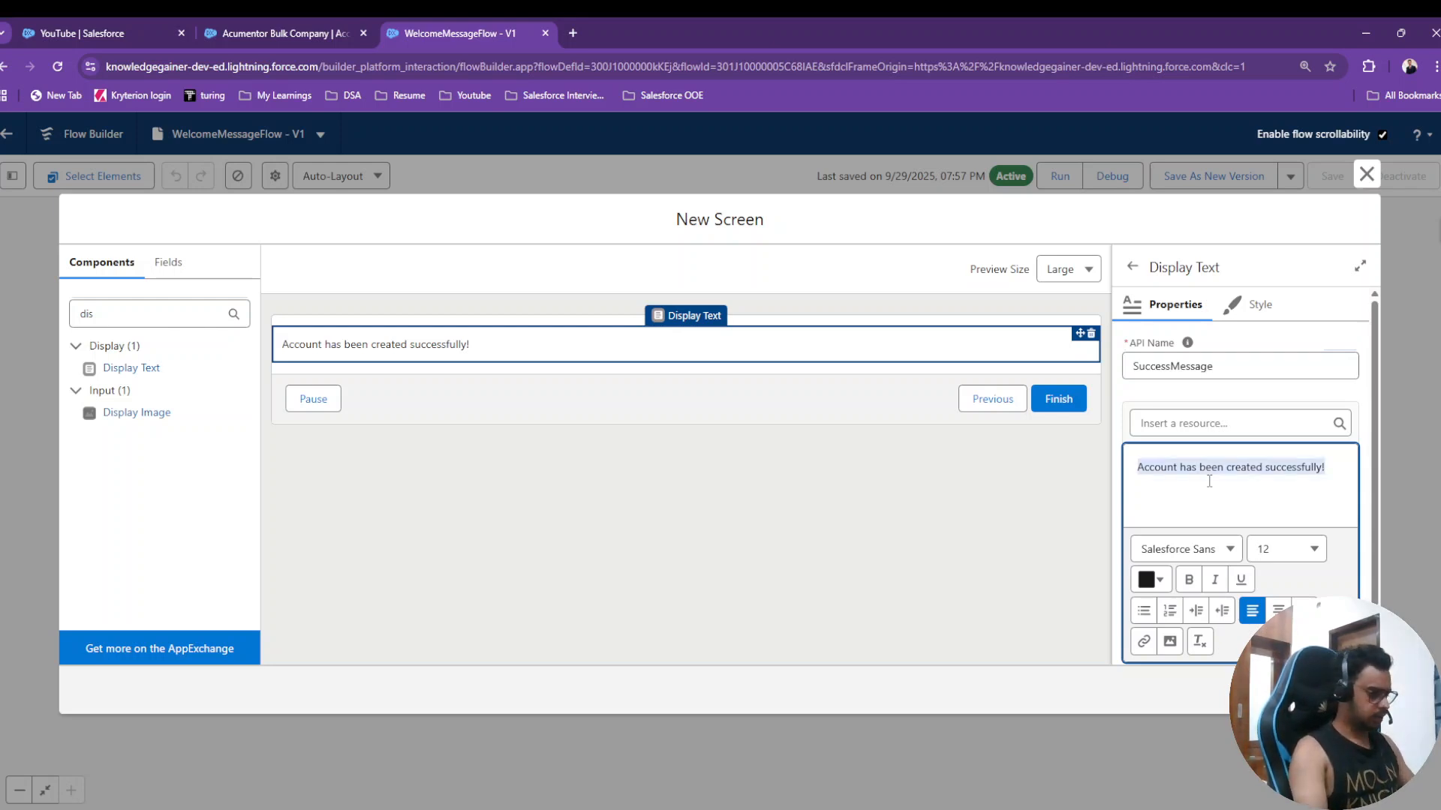
pyautogui.click(1286, 550)
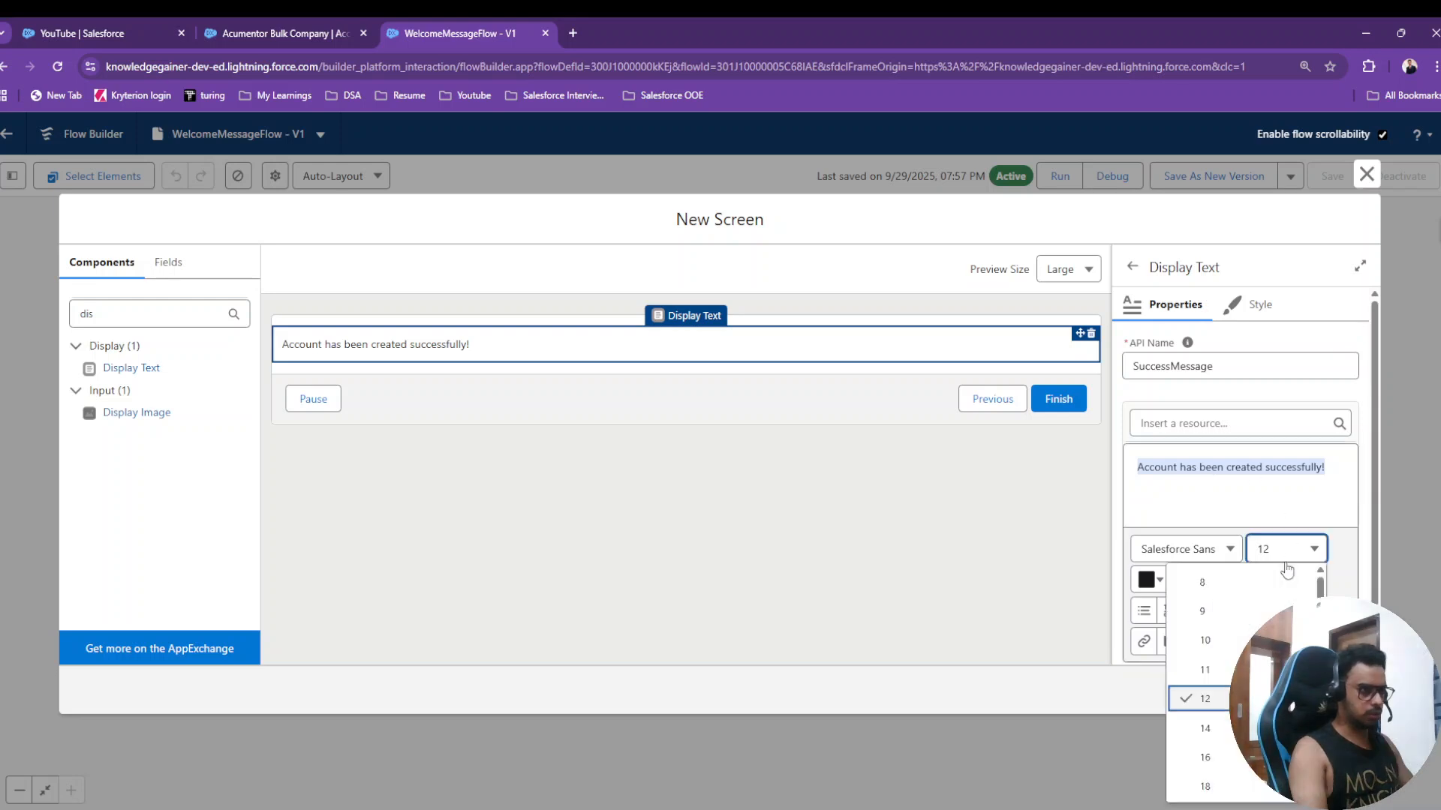
pyautogui.click(1206, 786)
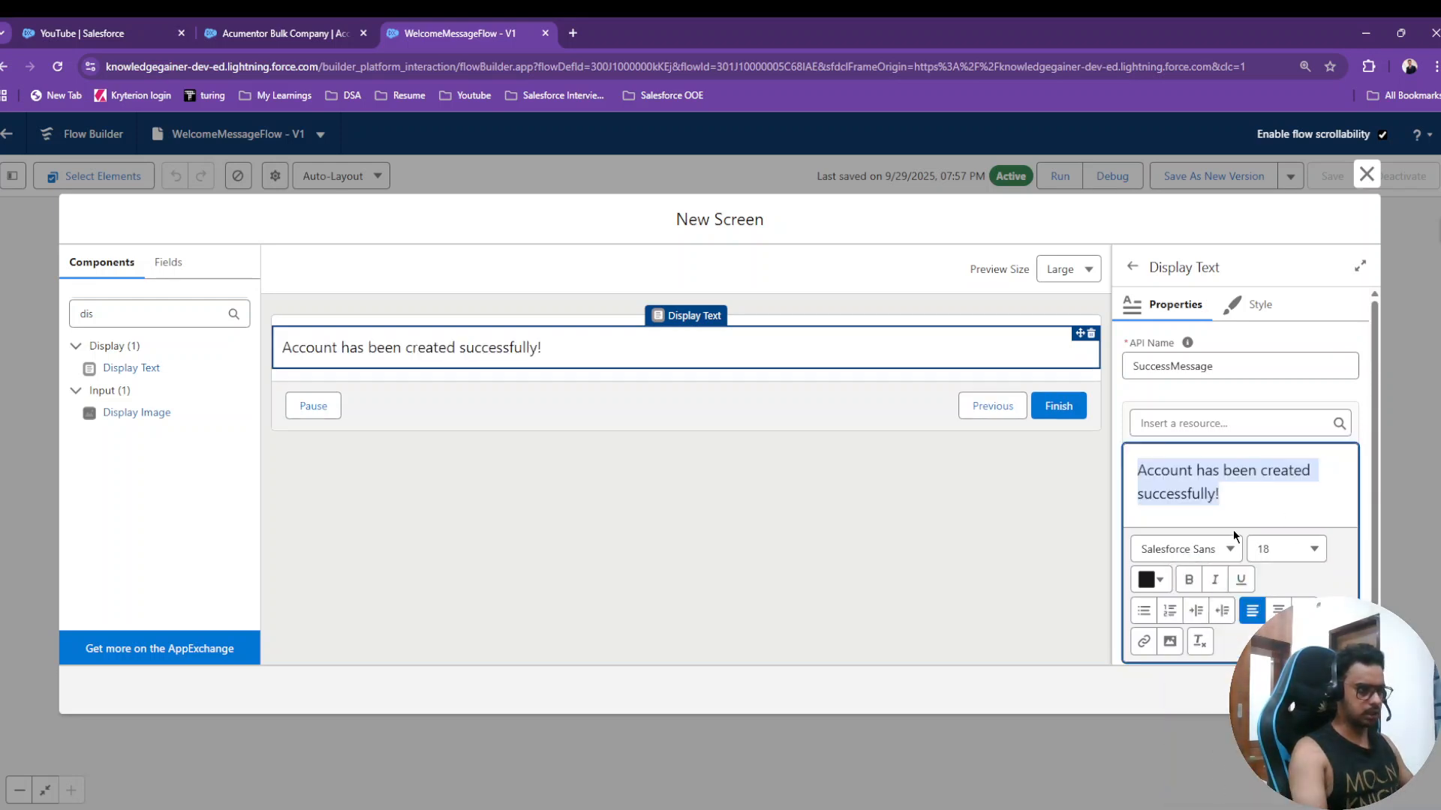
pyautogui.click(1188, 580)
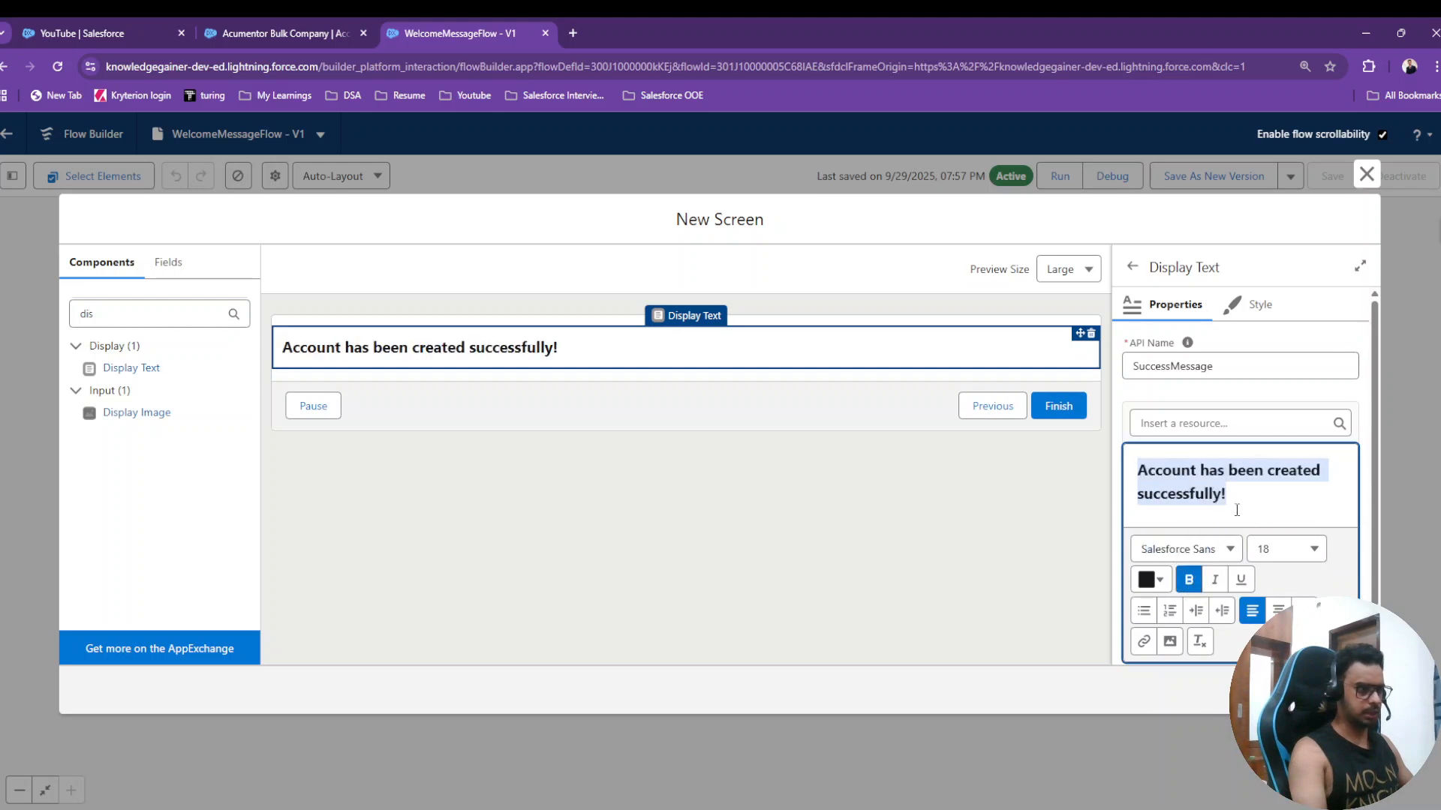
pyautogui.click(1278, 610)
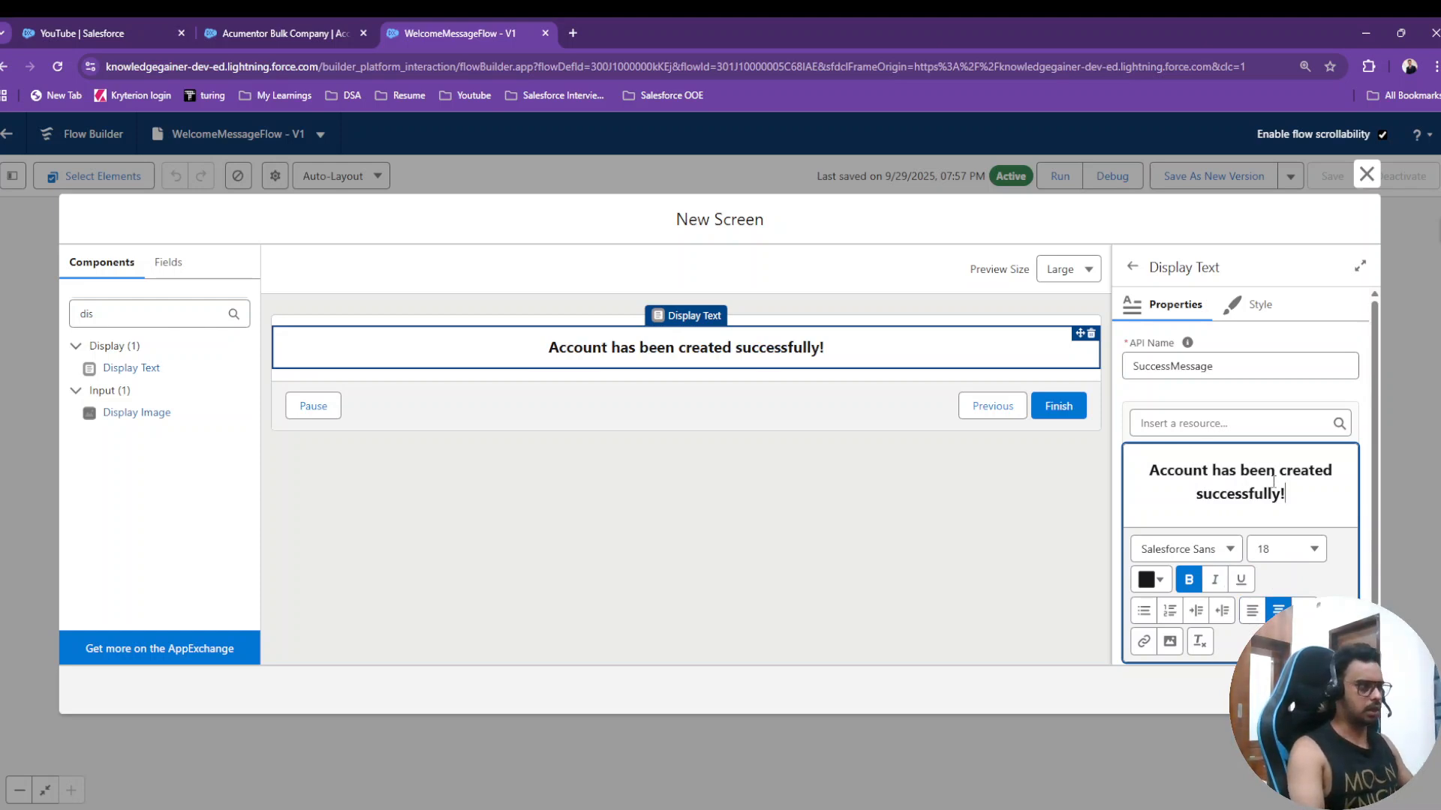
# - Hide the Previous and Pause buttons in the success screen's footer
pyautogui.click(981, 419)
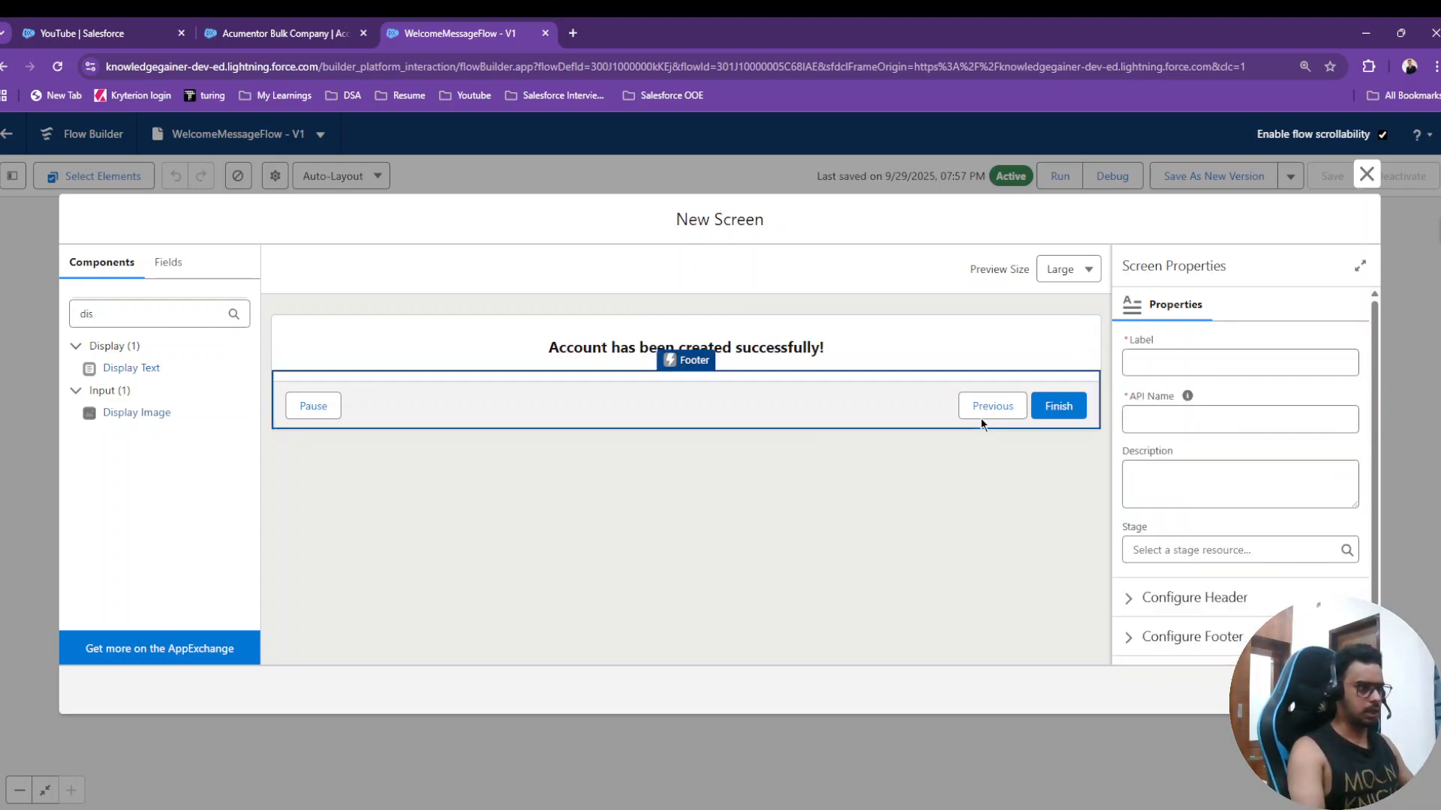
pyautogui.scroll(-1, 1265, 483)
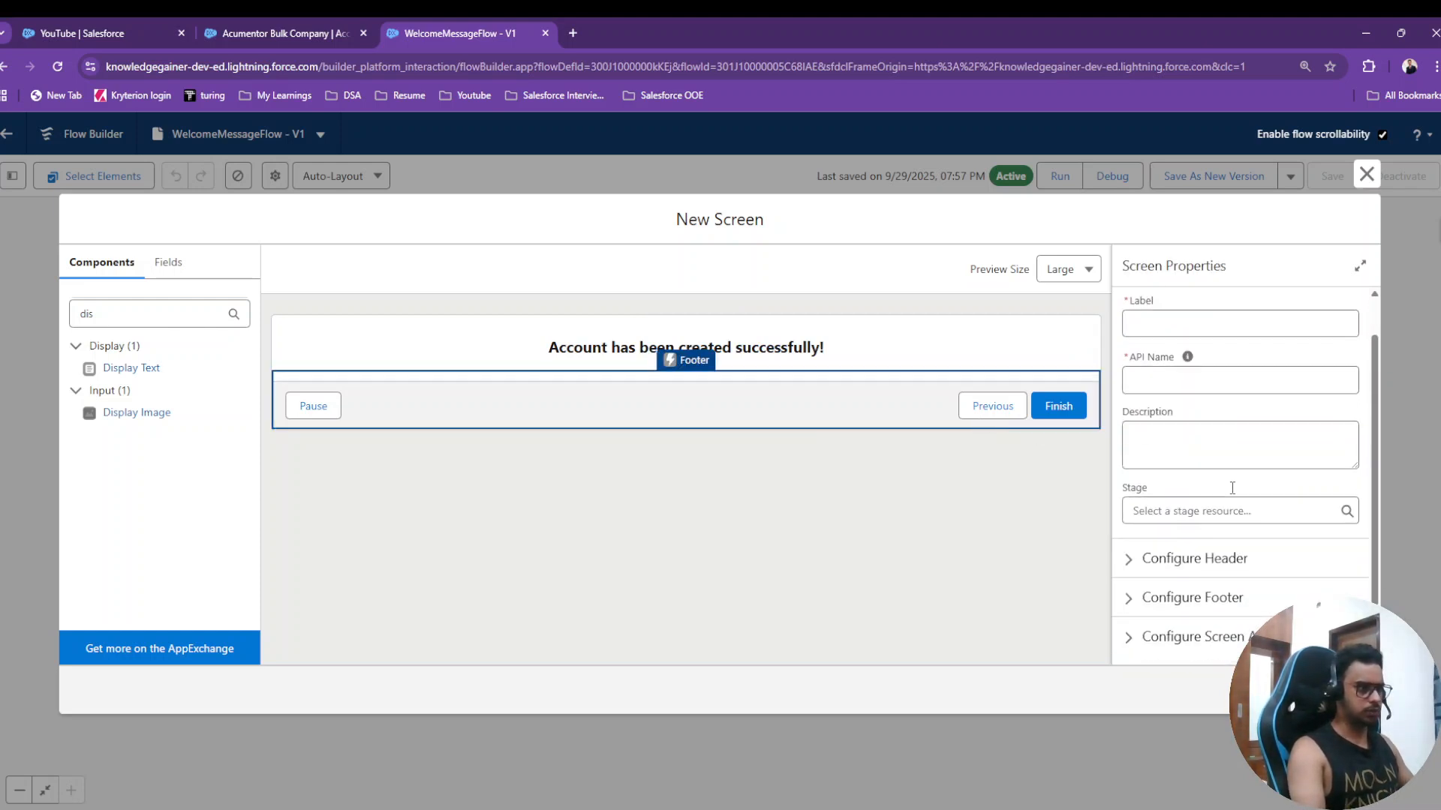
pyautogui.click(1193, 598)
pyautogui.scroll(-4, 1193, 592)
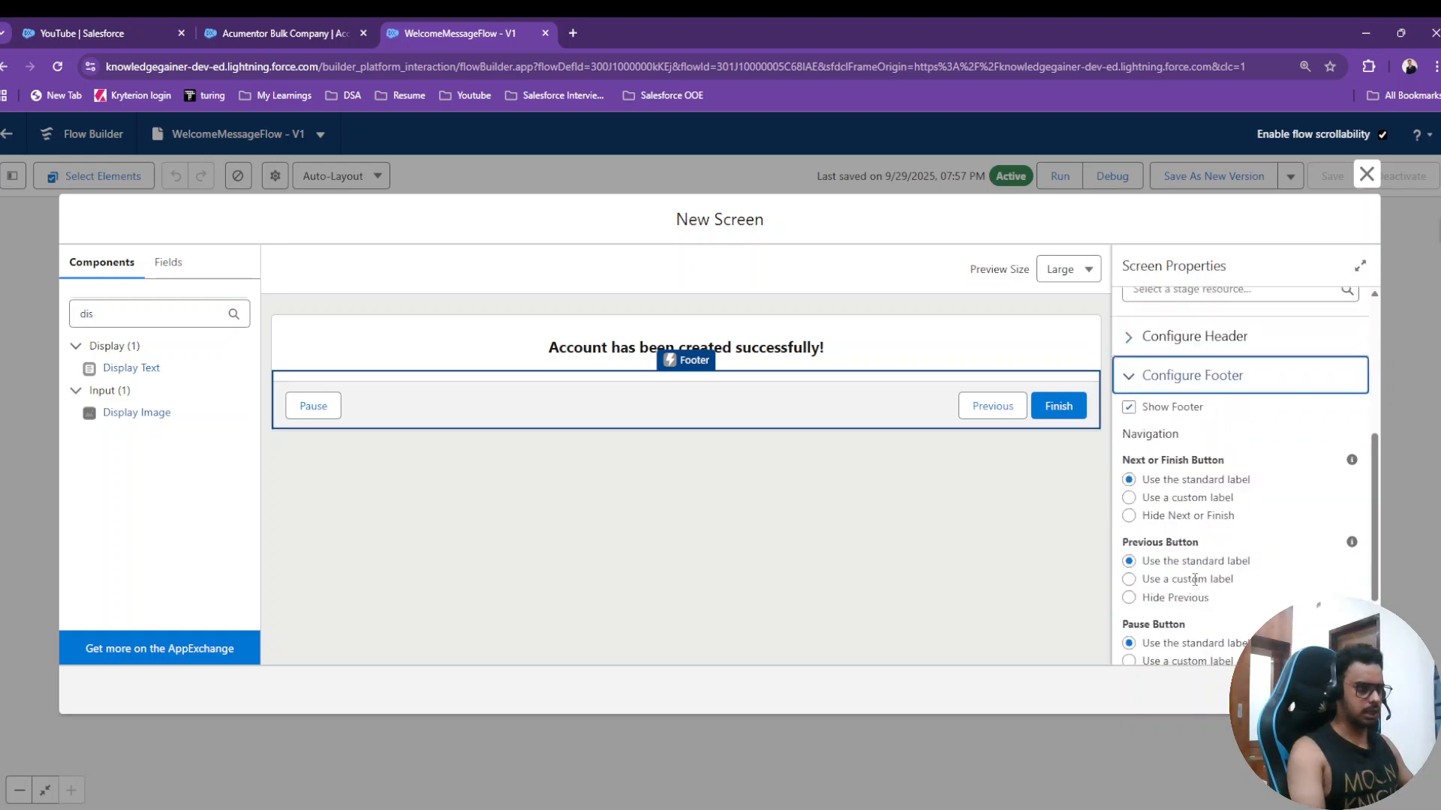
pyautogui.click(1129, 508)
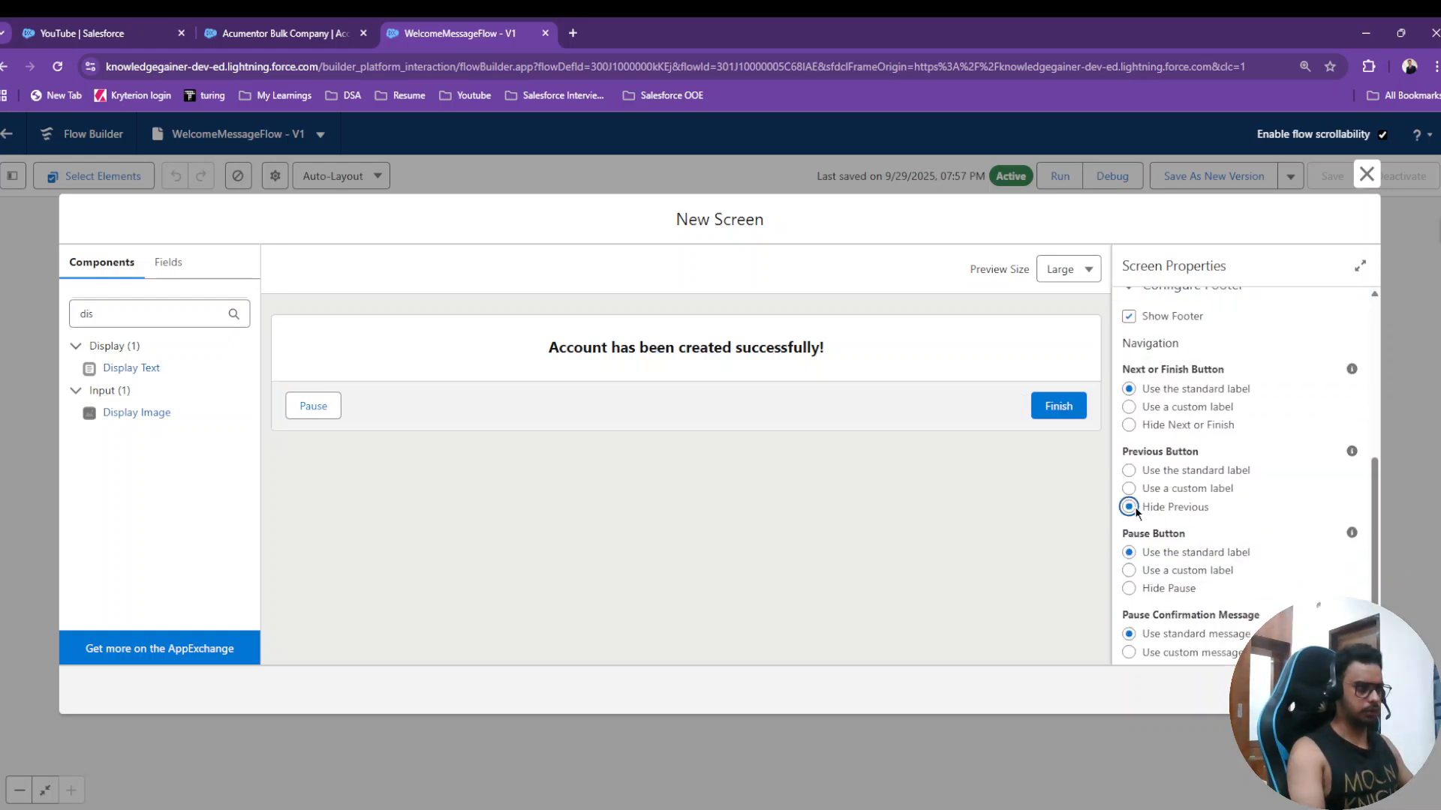
pyautogui.click(1129, 588)
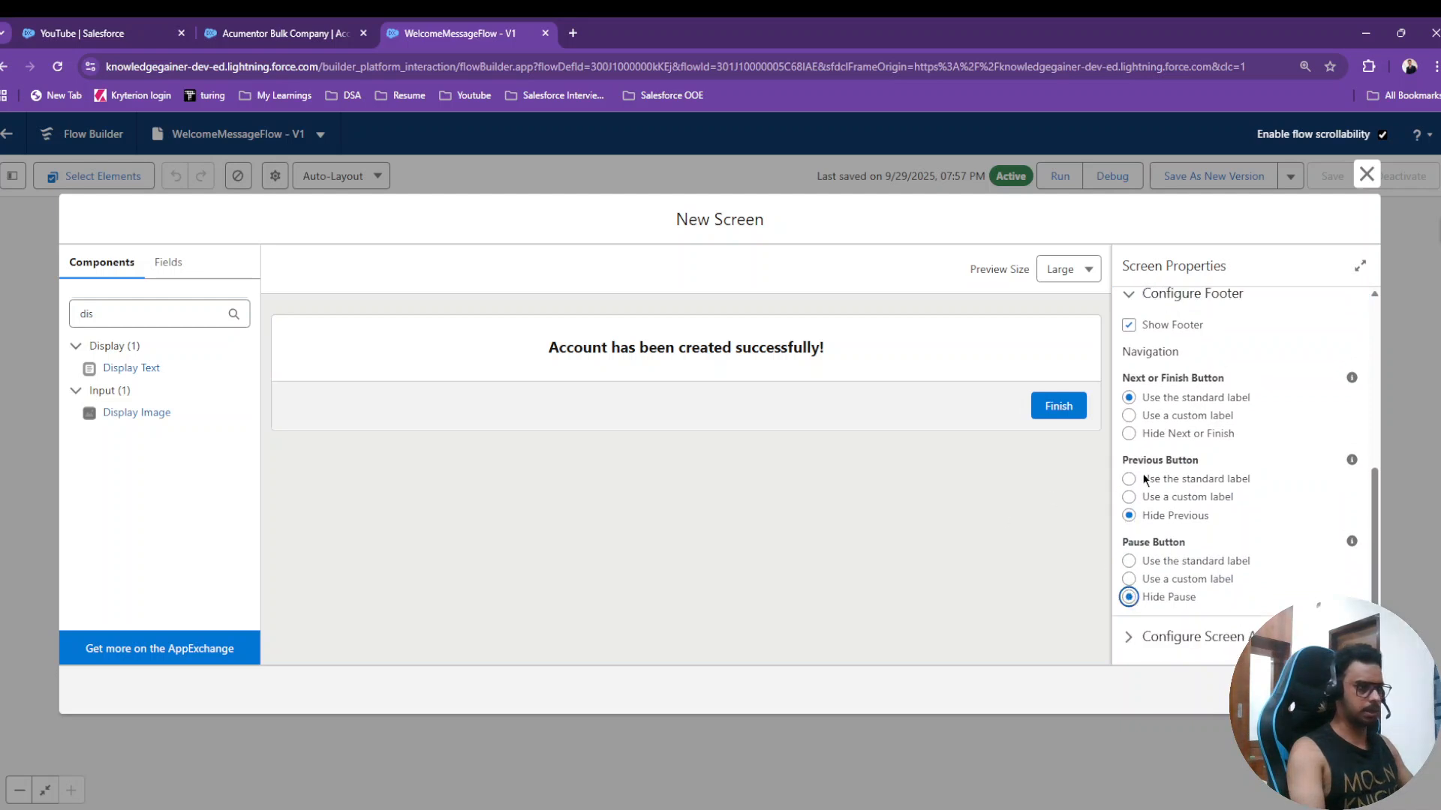
pyautogui.click(1347, 690)
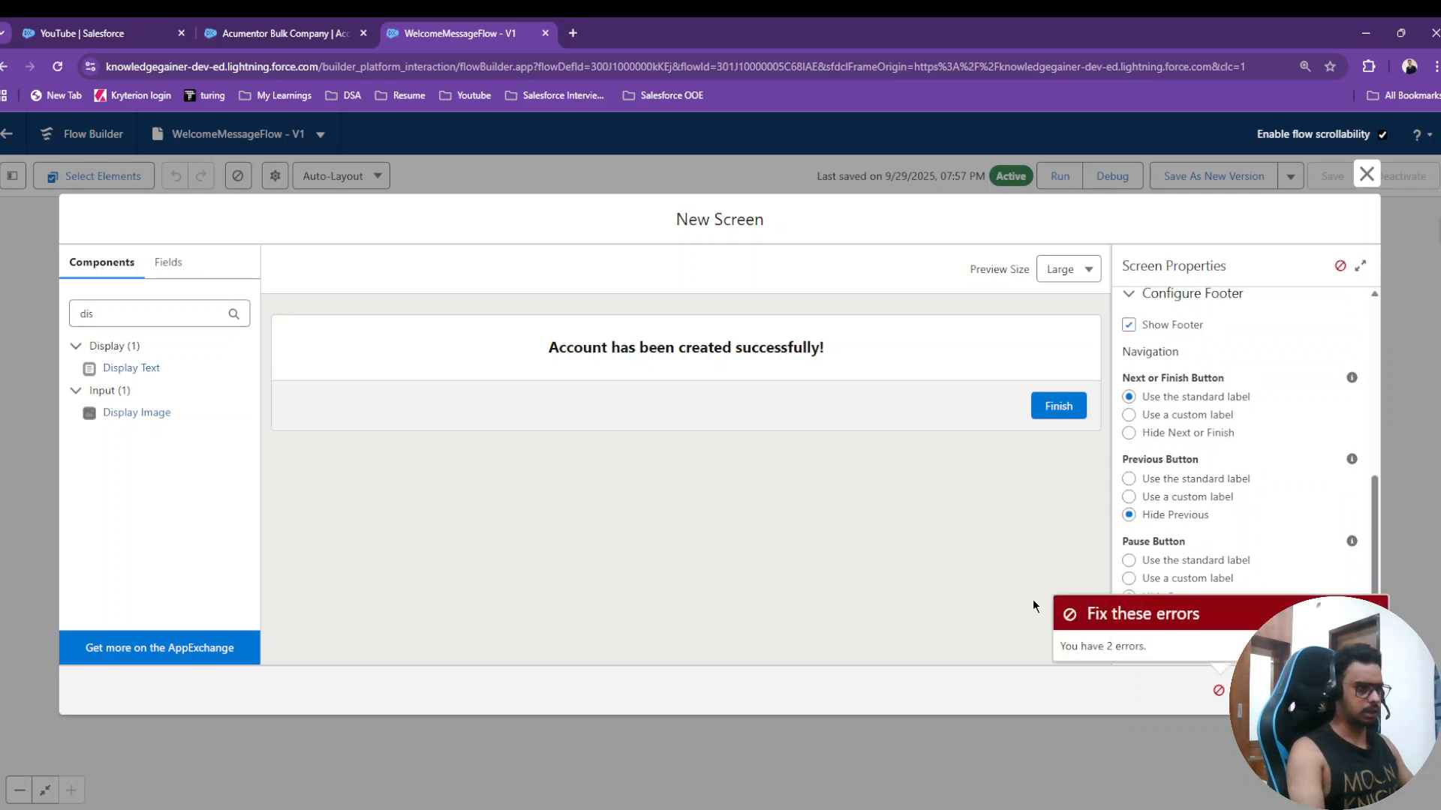
# - Give the screen API name SuccessMess and label Messa, then add it to the flow
pyautogui.scroll(10, 1276, 540)
pyautogui.click(1181, 435)
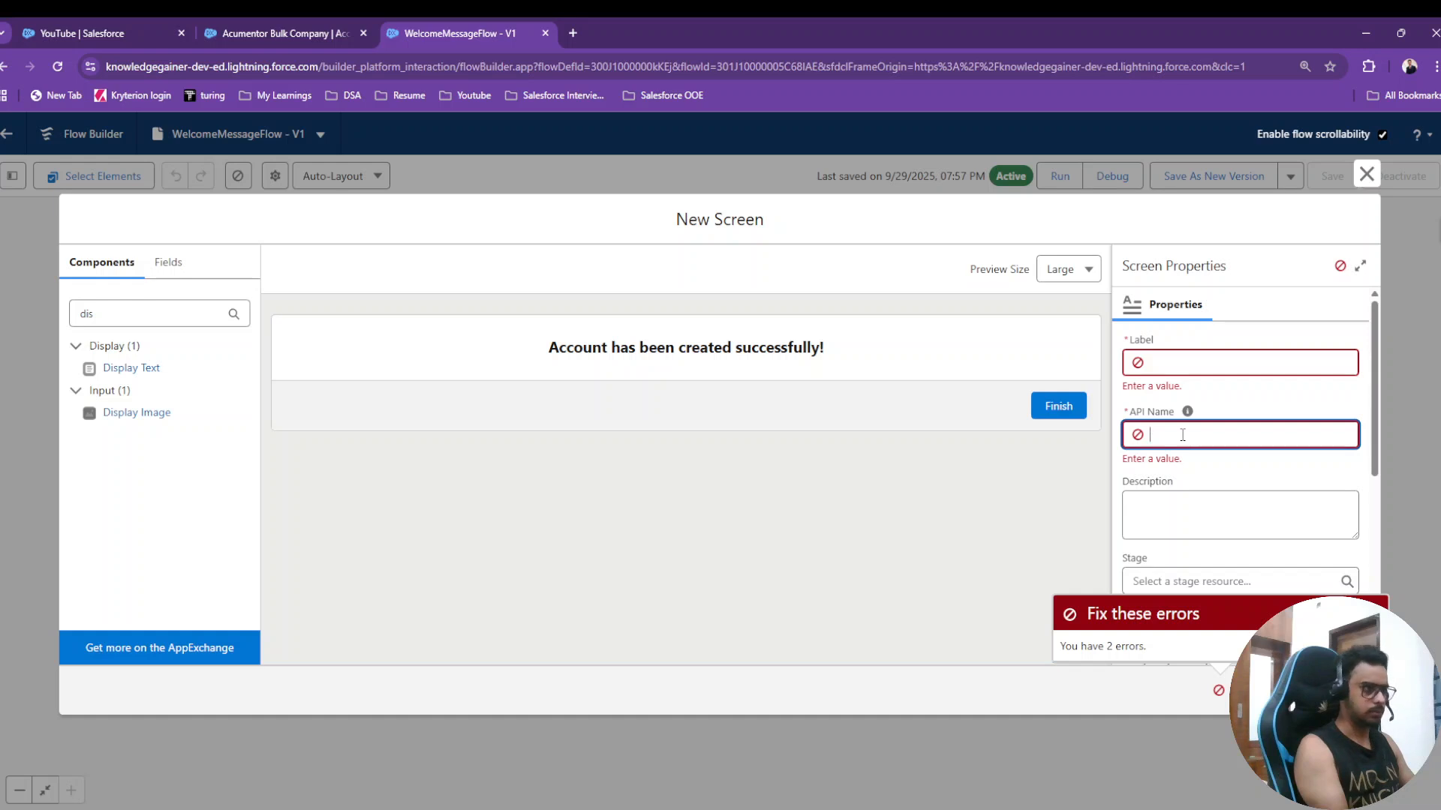
pyautogui.write('Su')
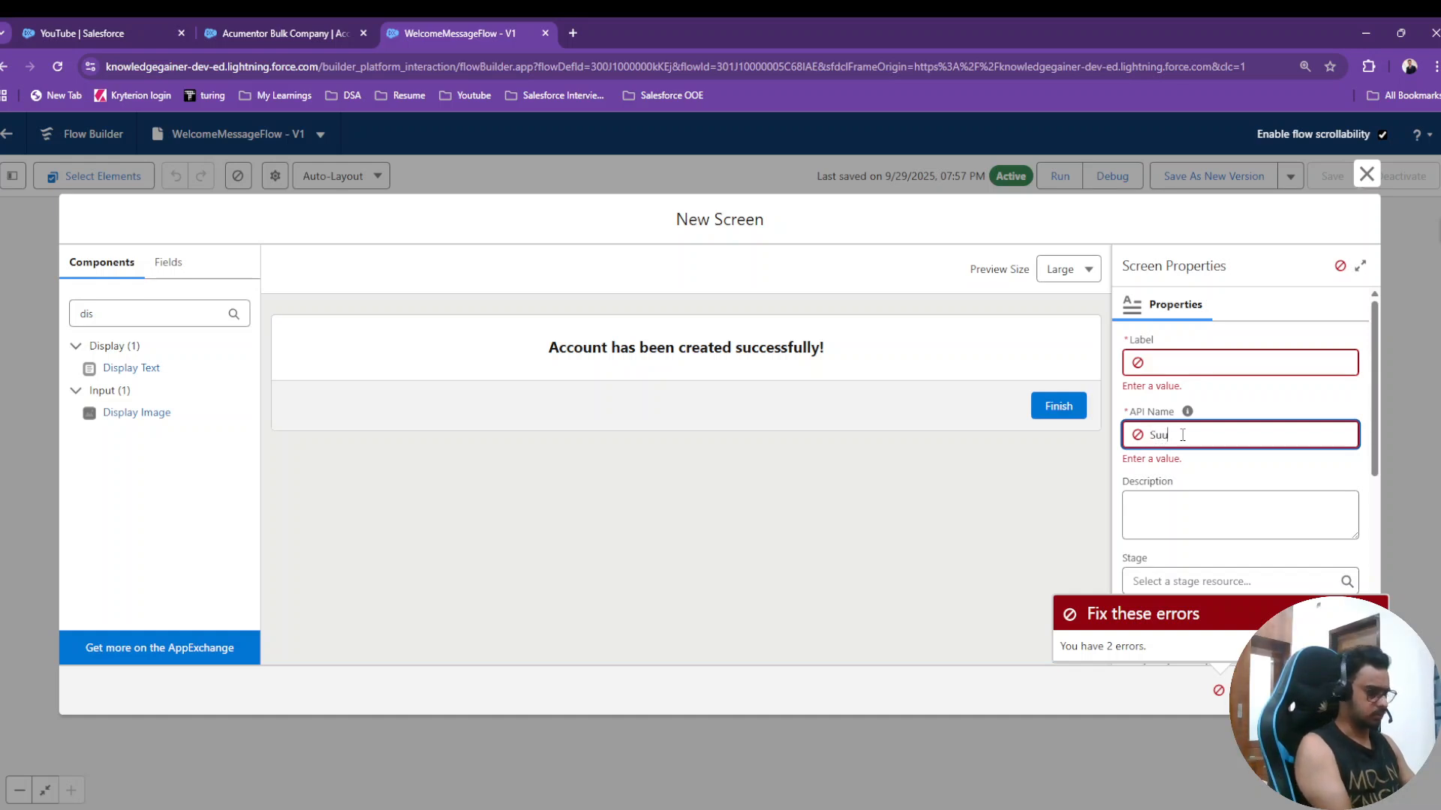
pyautogui.write('ccessMess')
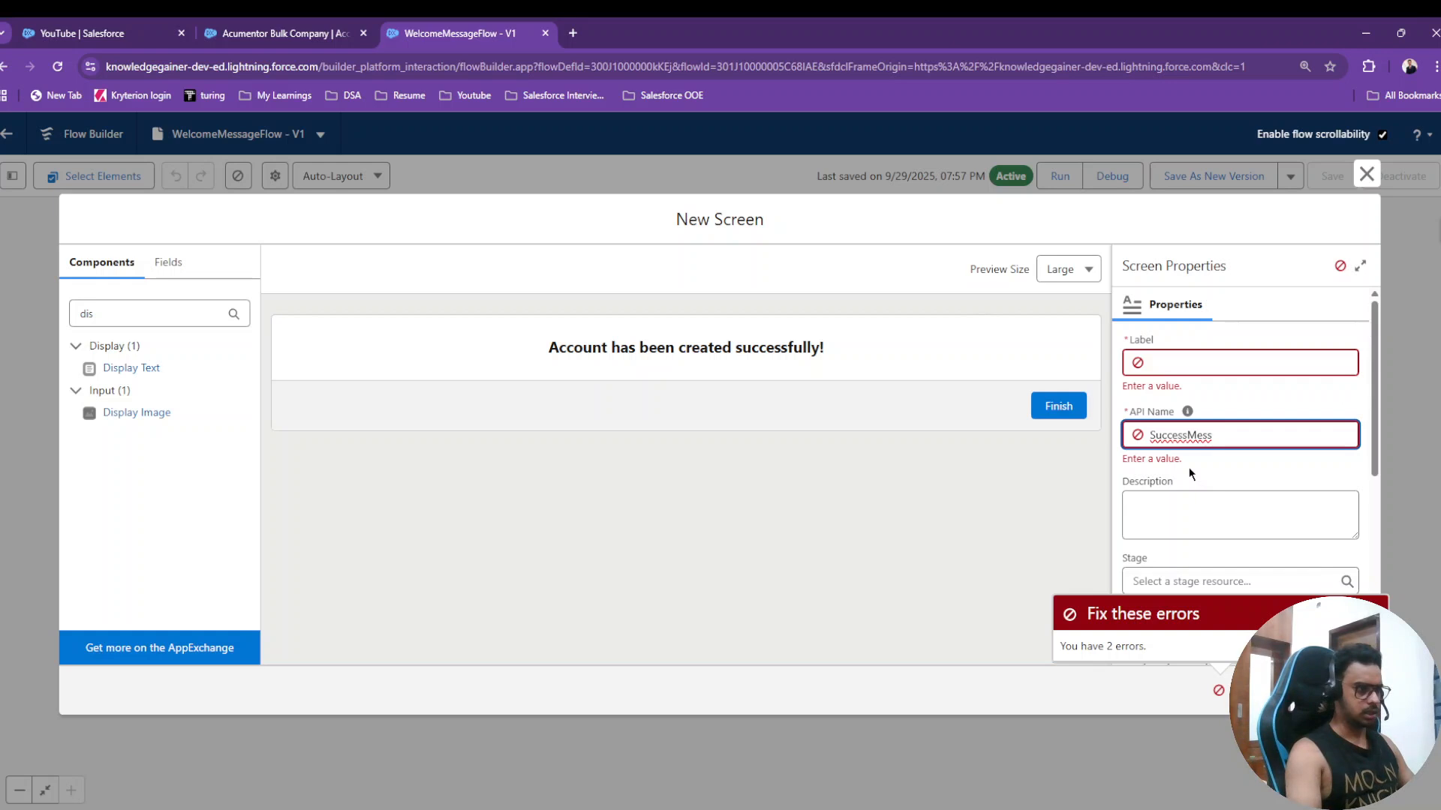
pyautogui.scroll(-5, 1204, 466)
pyautogui.scroll(5, 1208, 458)
pyautogui.click(1245, 403)
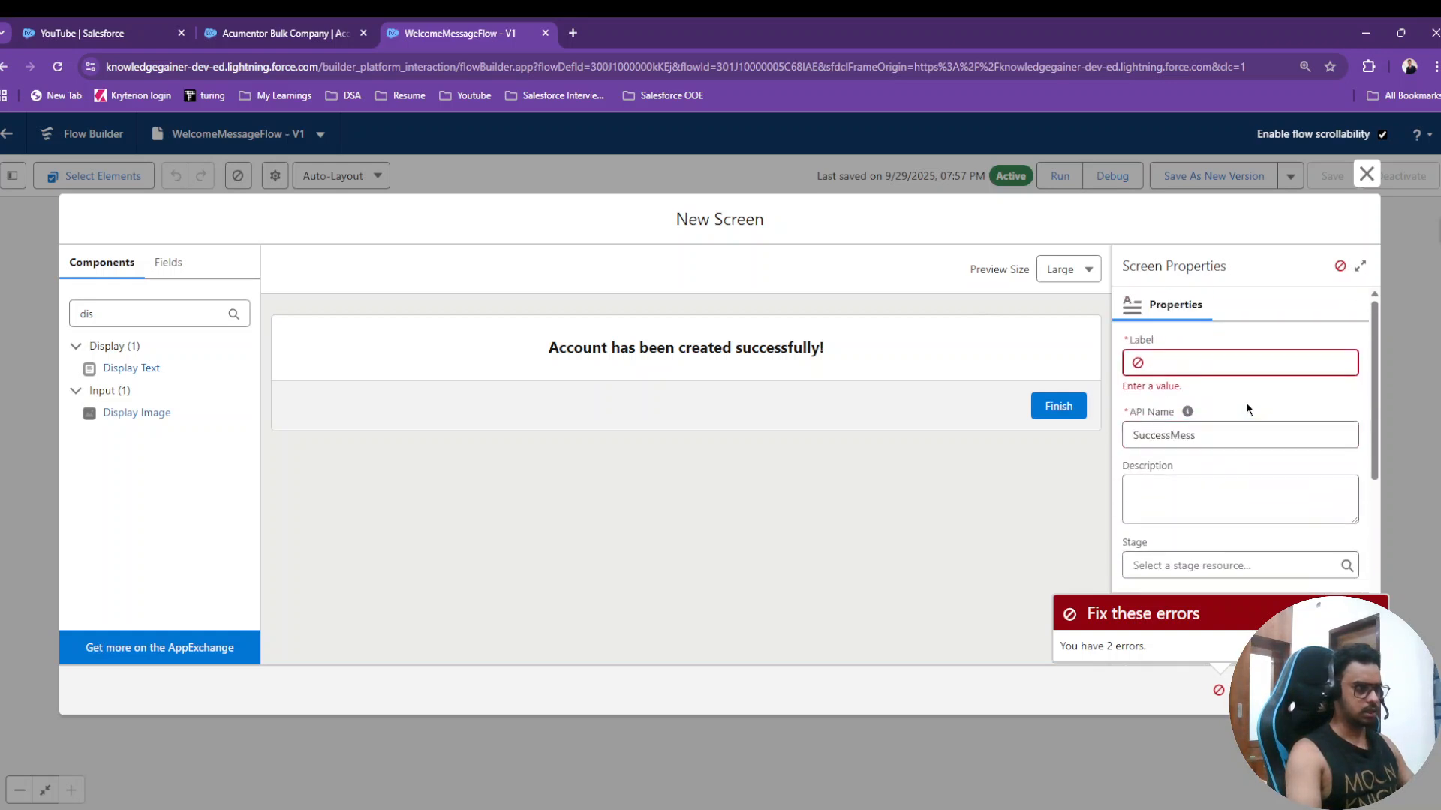
pyautogui.click(1196, 357)
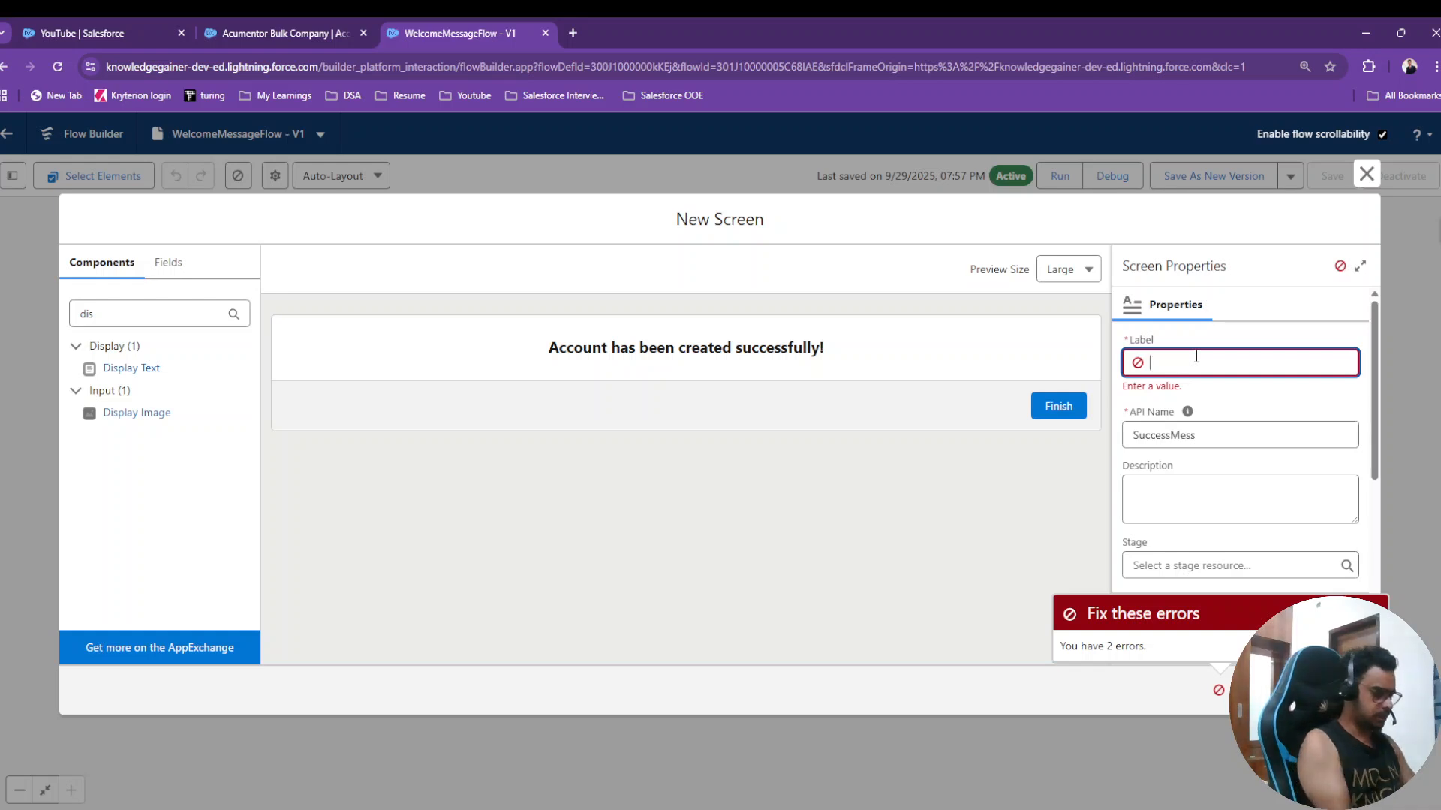
pyautogui.write('Mess')
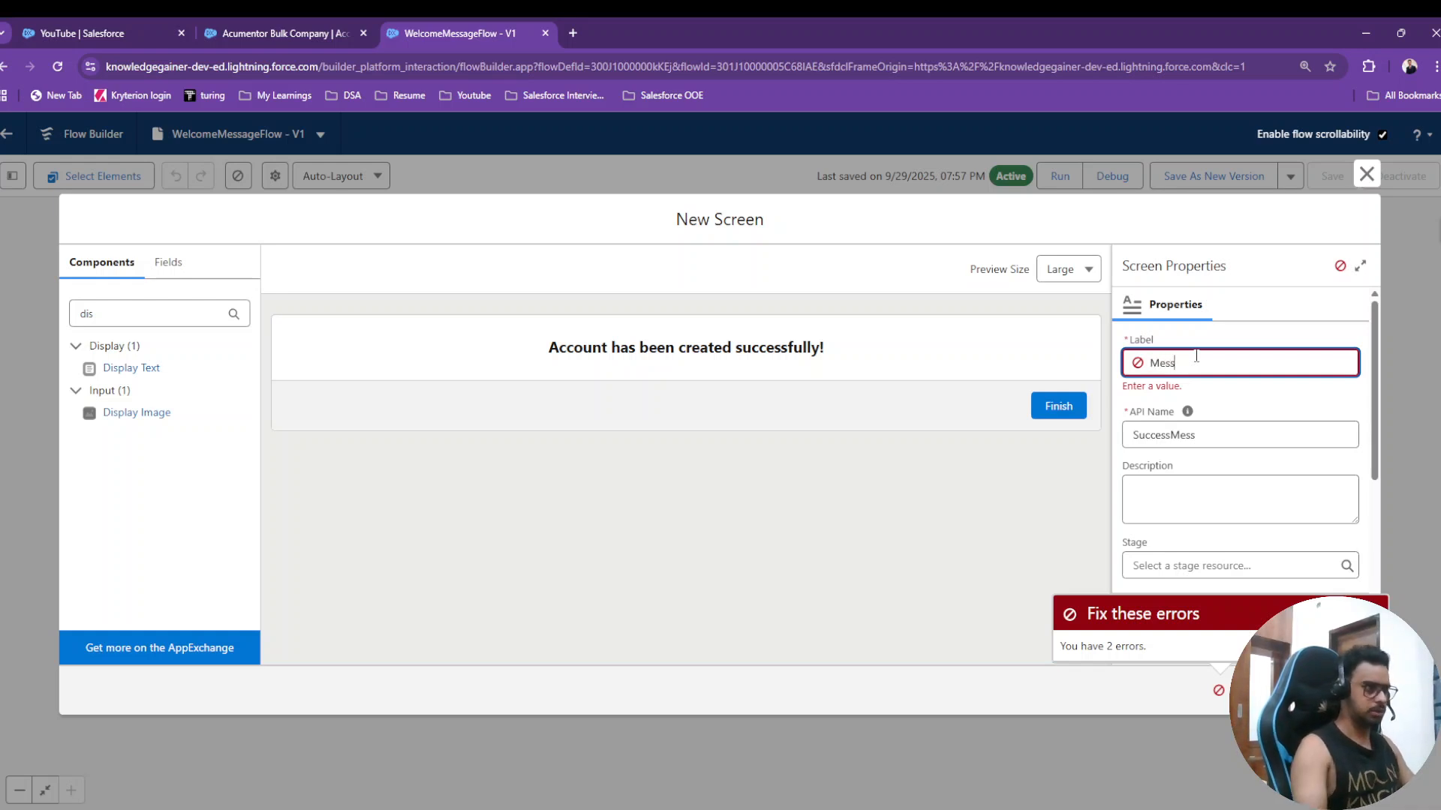
pyautogui.write('a')
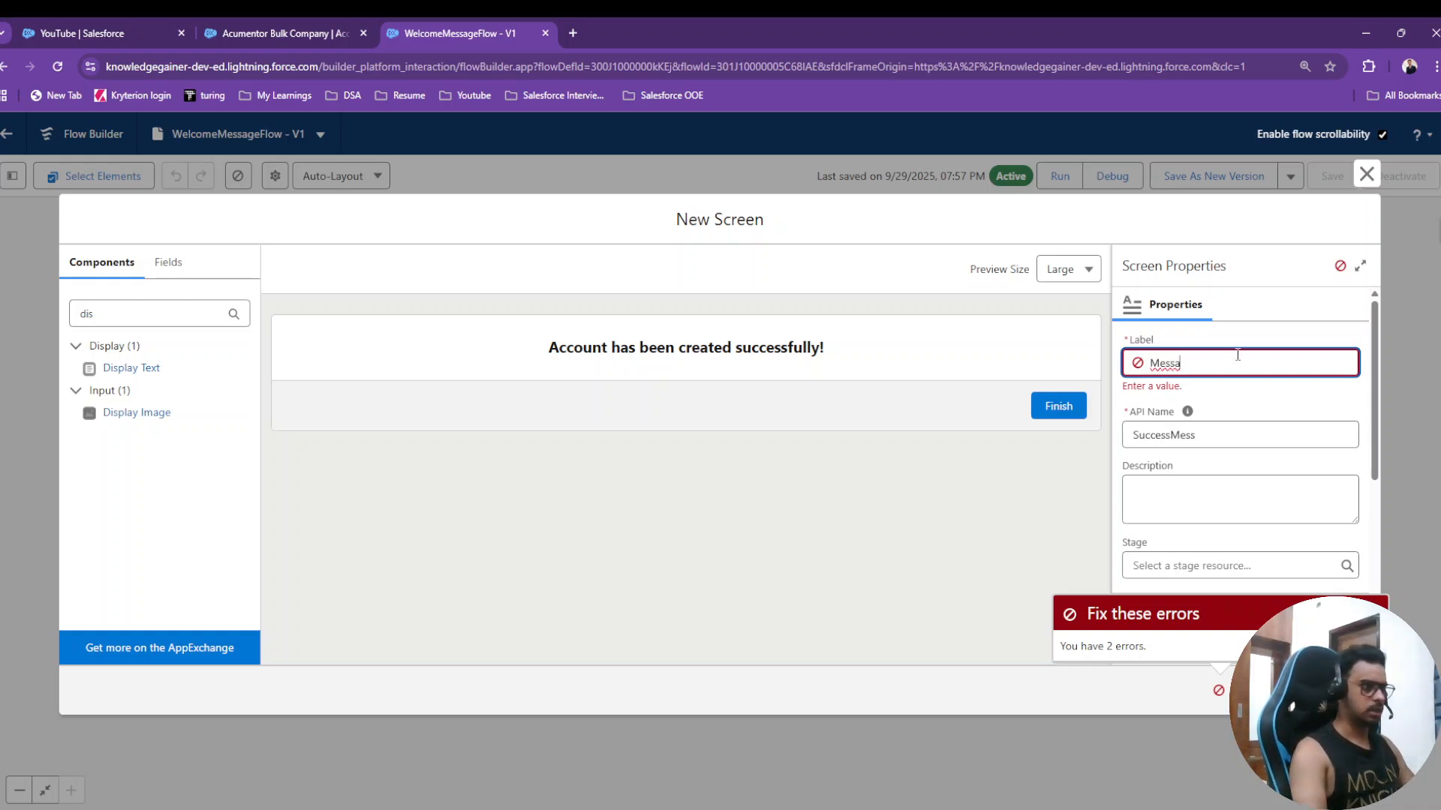
pyautogui.click(1215, 343)
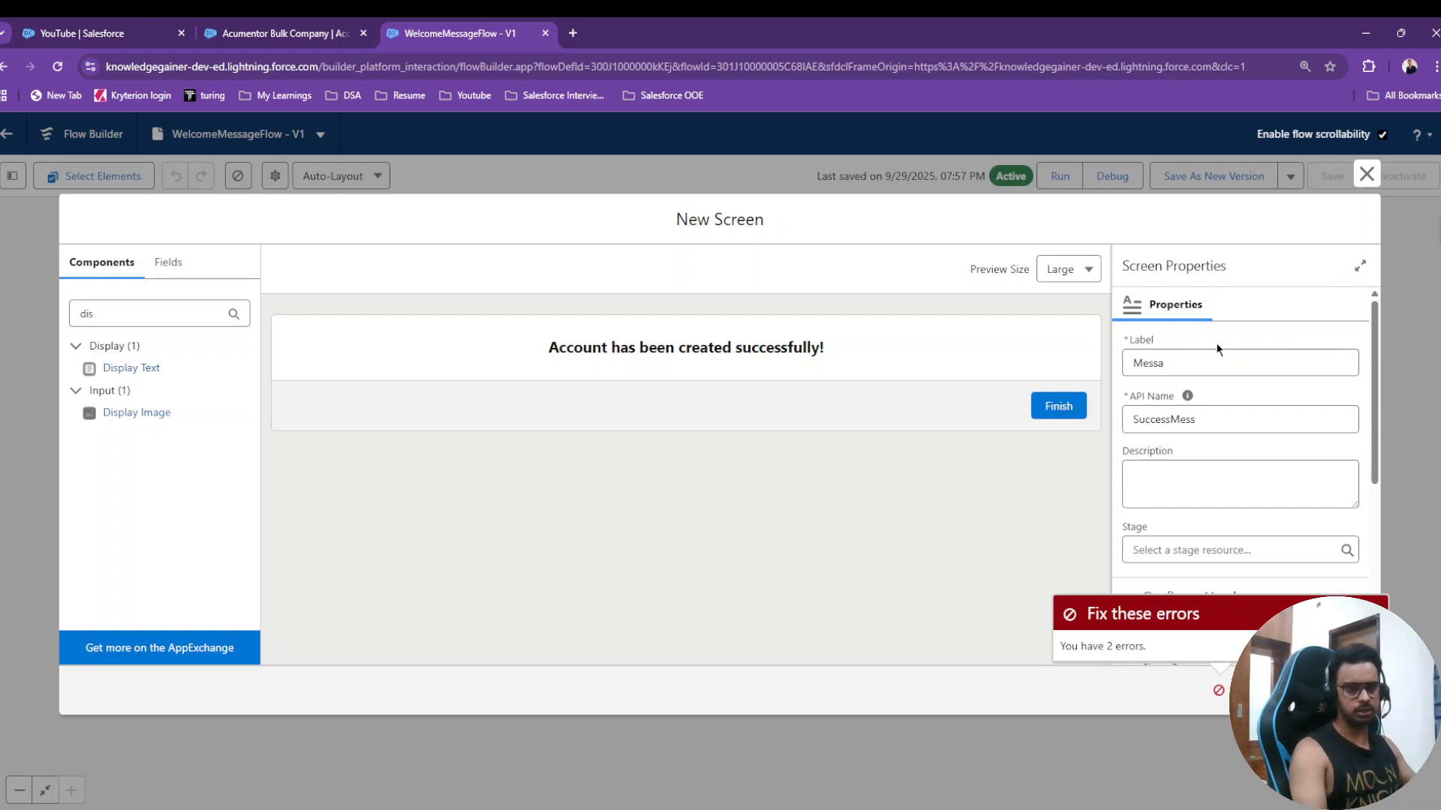
pyautogui.scroll(-5, 1322, 574)
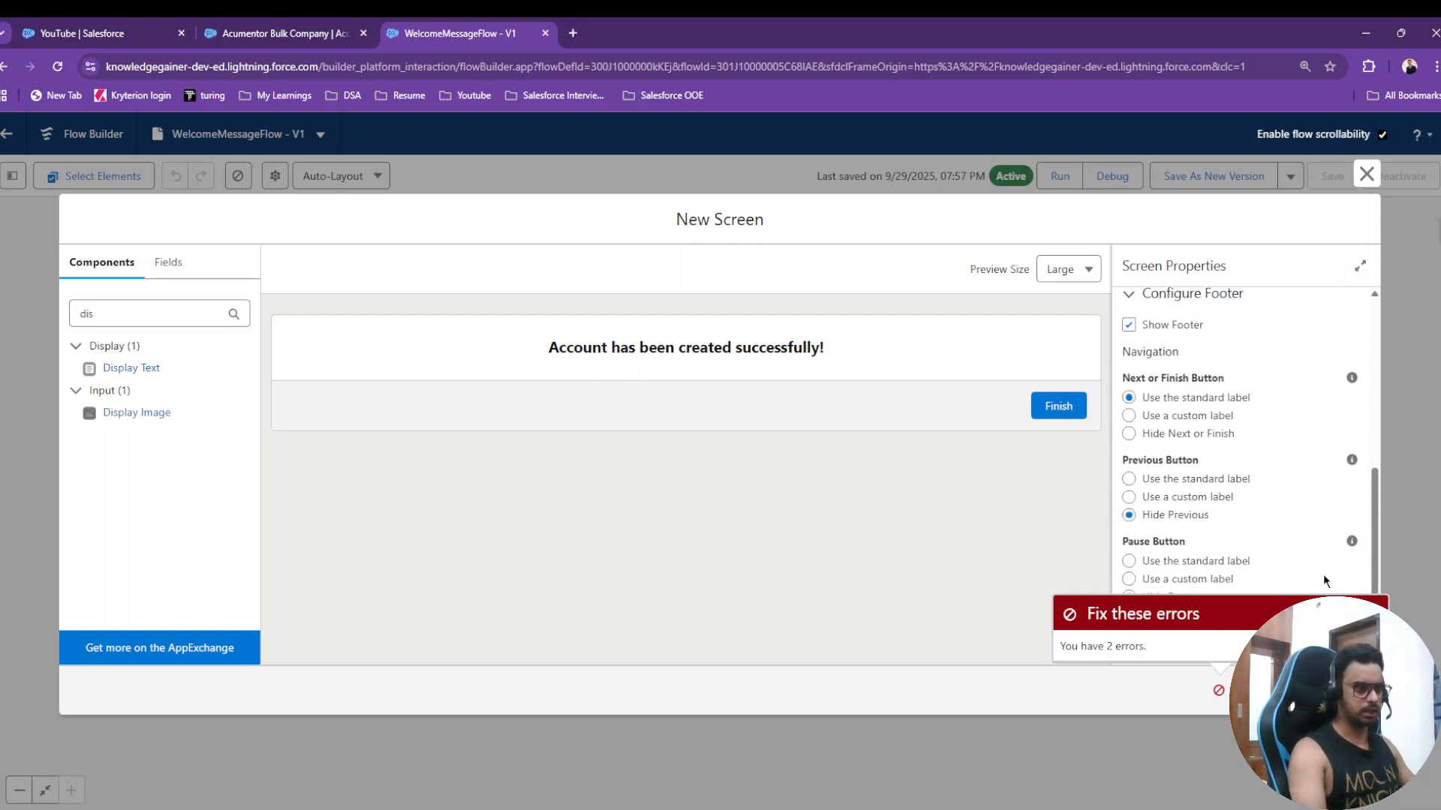
pyautogui.click(1348, 690)
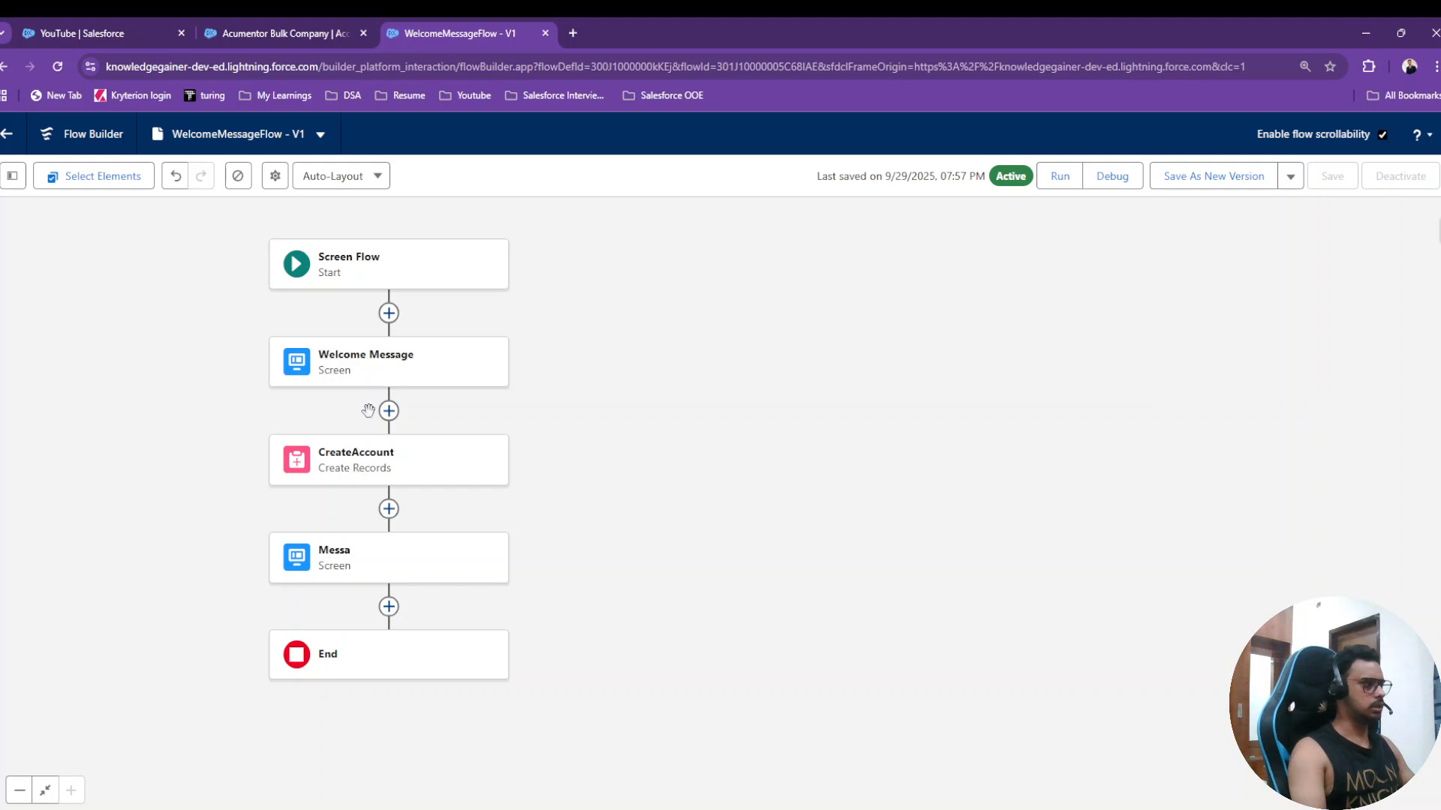
# - Launch a debug run of WelcomeMessageFlow from the toolbar
pyautogui.click(1116, 182)
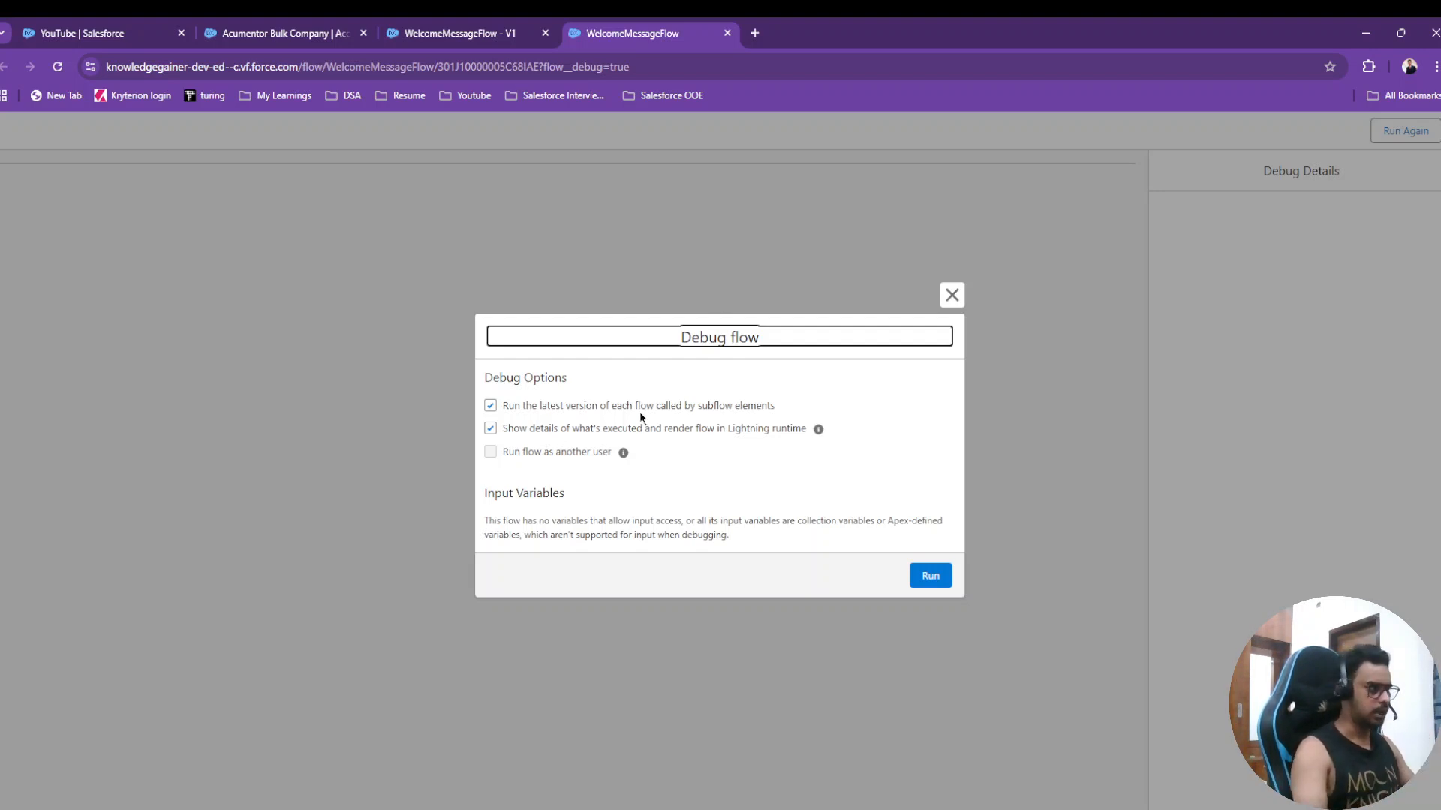
# - Run the debug interview past the welcome screen, then return to the WelcomeMessageFlow - V1 tab
pyautogui.click(929, 576)
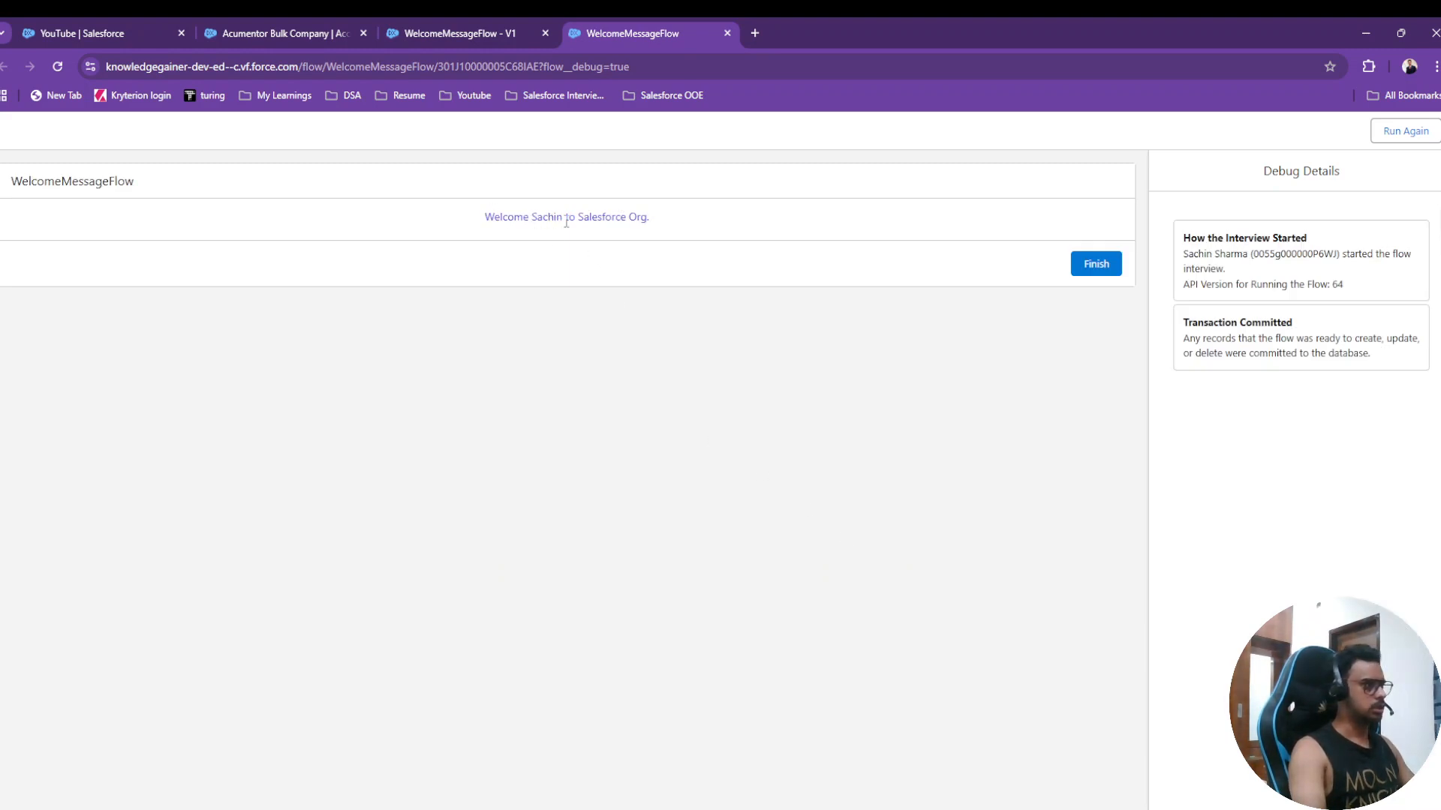
pyautogui.click(1096, 266)
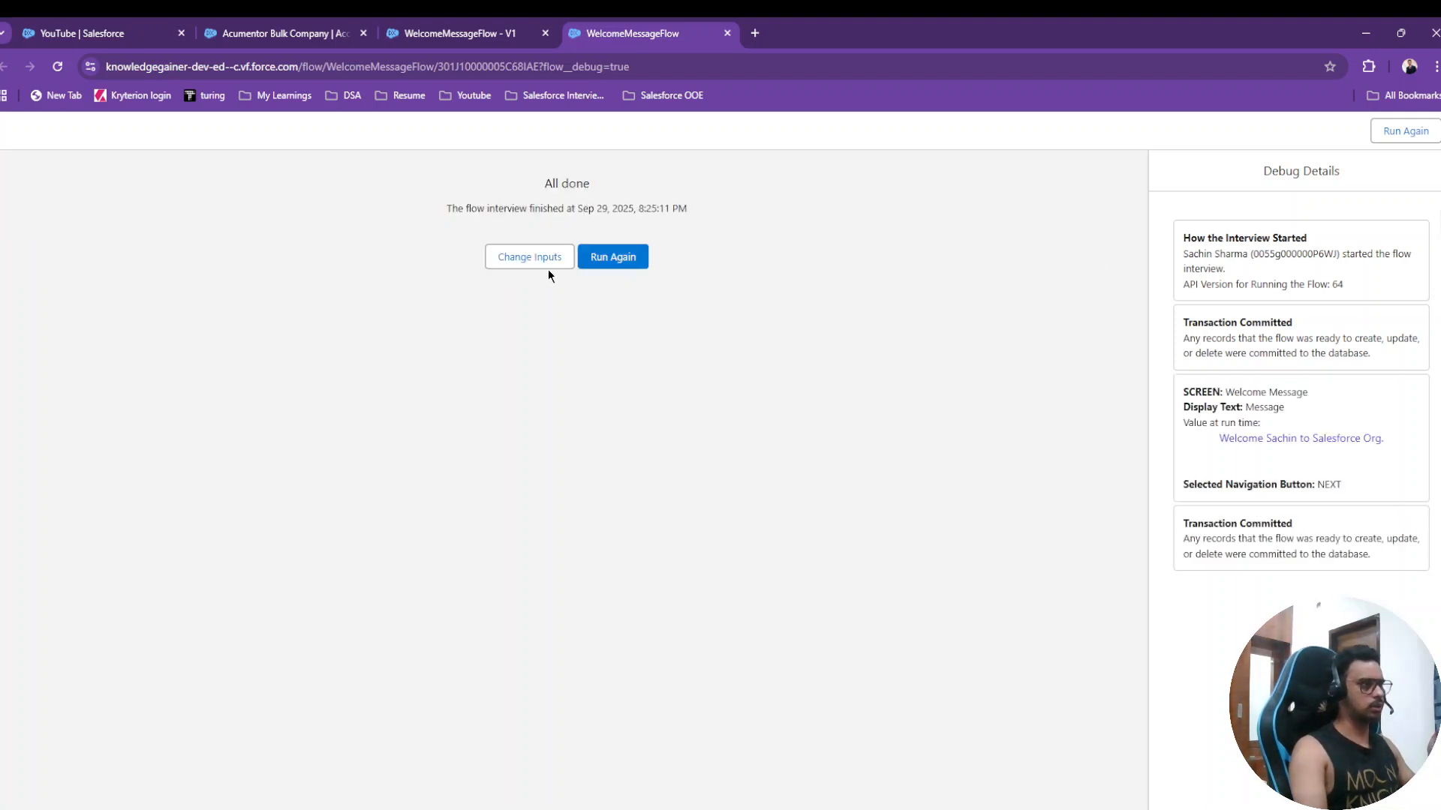
pyautogui.click(483, 24)
pyautogui.click(286, 30)
pyautogui.click(500, 25)
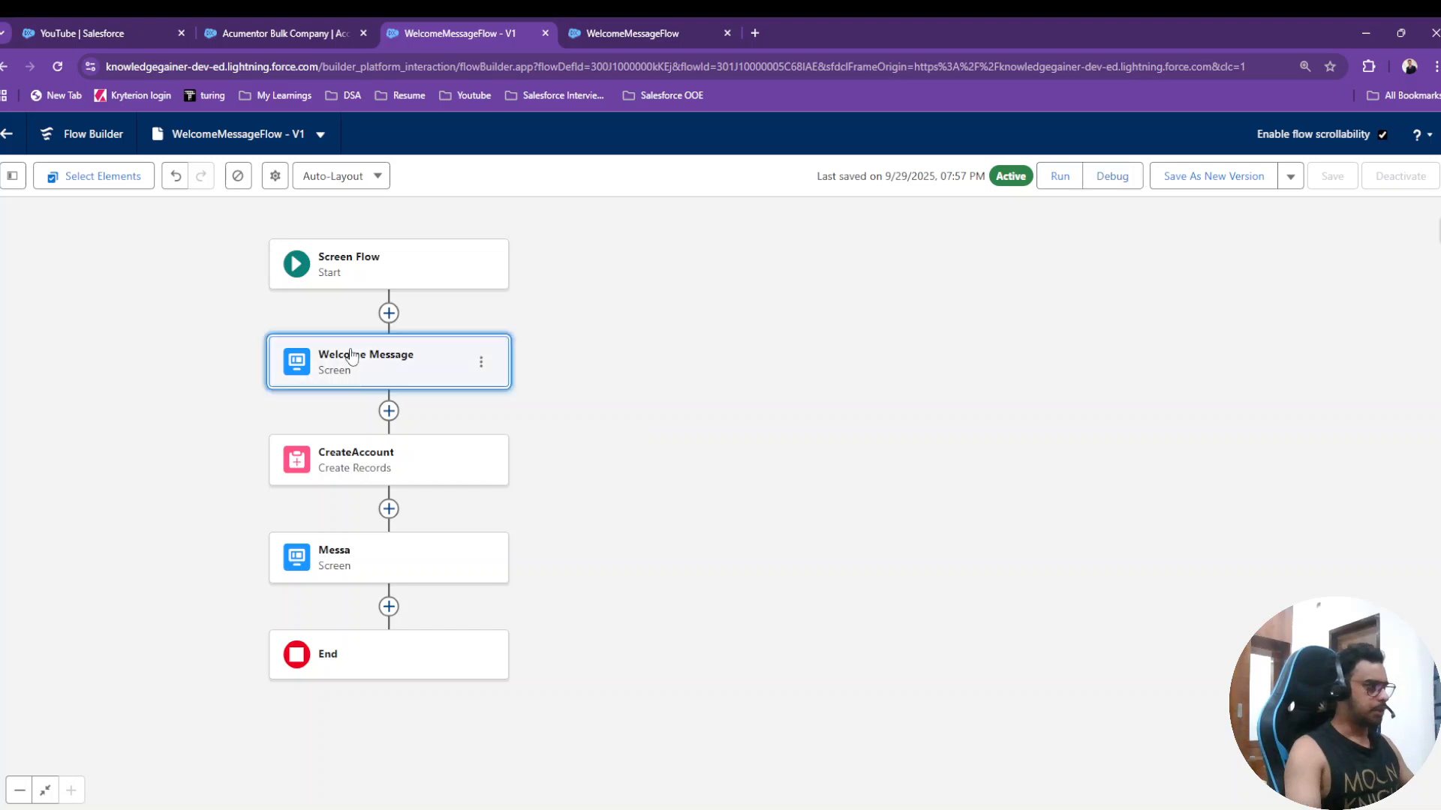
# - Review the Welcome Message screen's text component and leave without changes
pyautogui.doubleClick(397, 360)
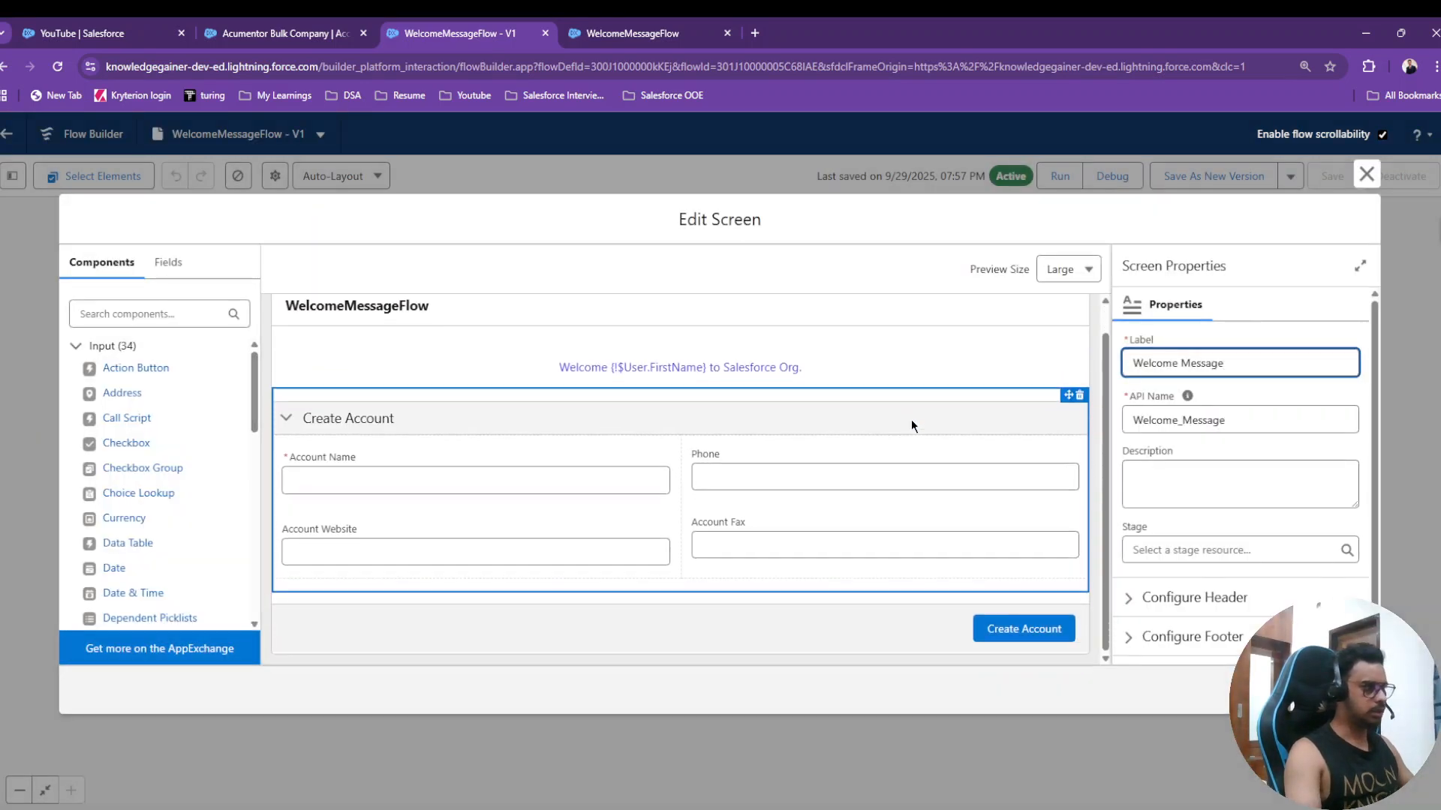
pyautogui.click(768, 394)
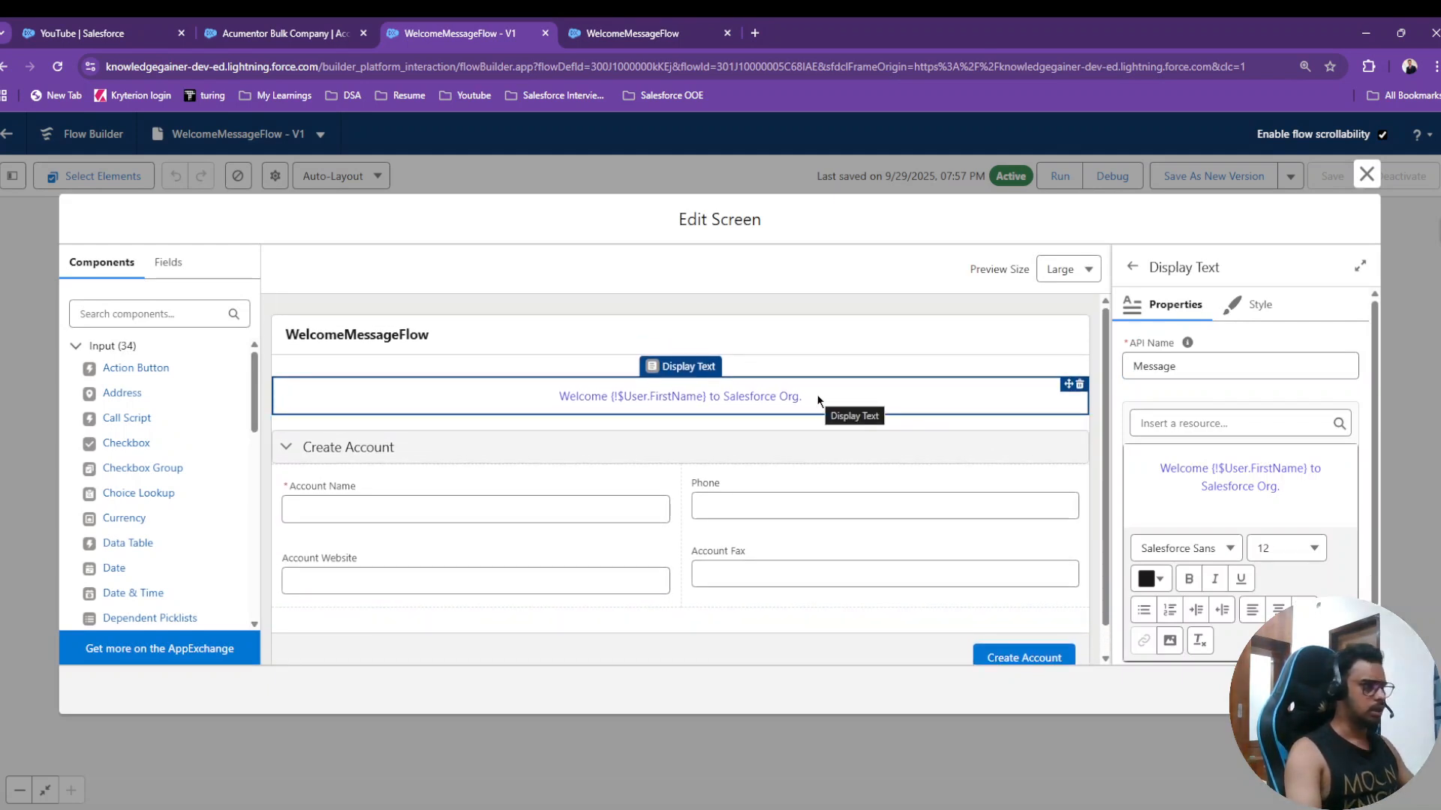
pyautogui.scroll(-1, 817, 394)
pyautogui.click(1366, 174)
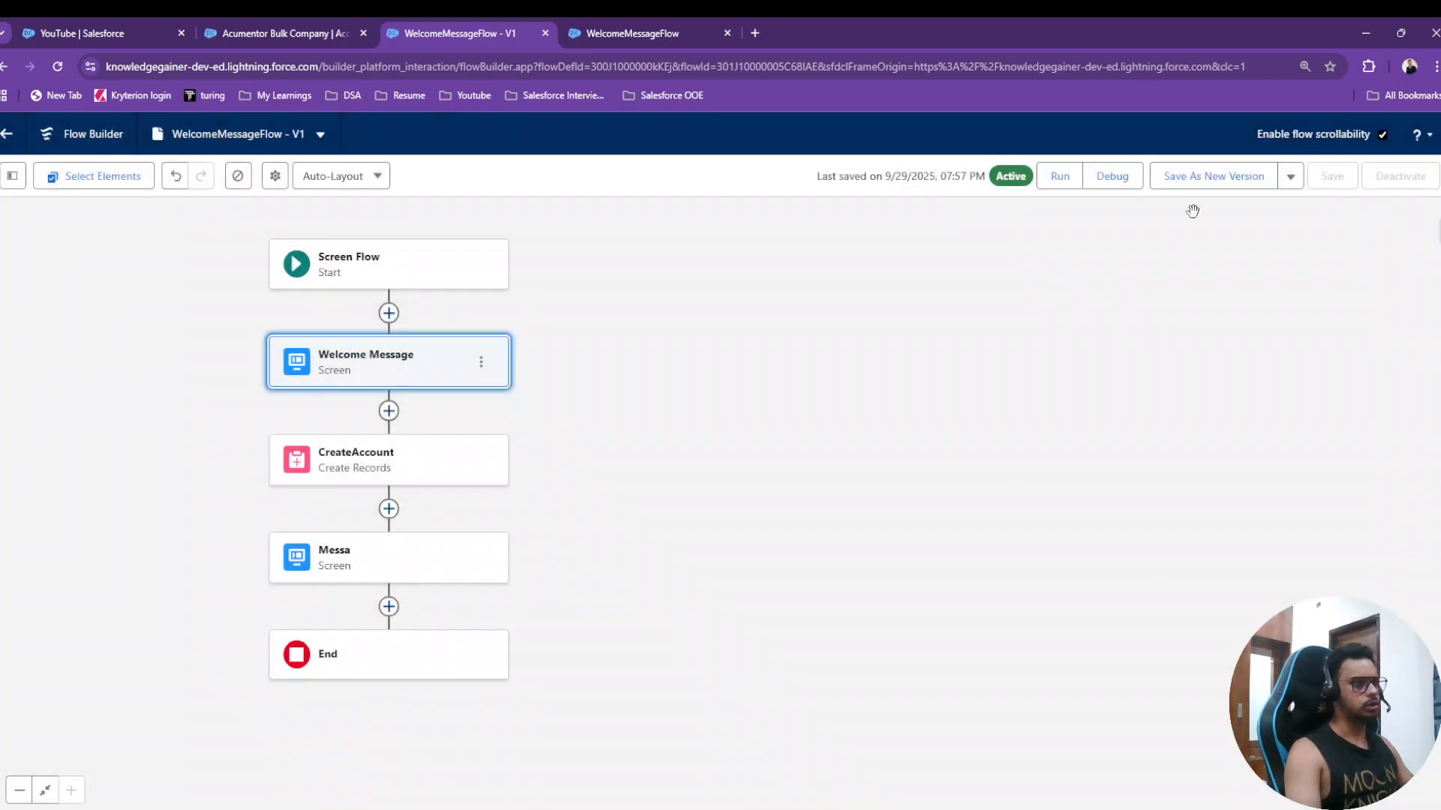
# - Save the flow as Version 2 and start a debug run of it
pyautogui.click(1197, 182)
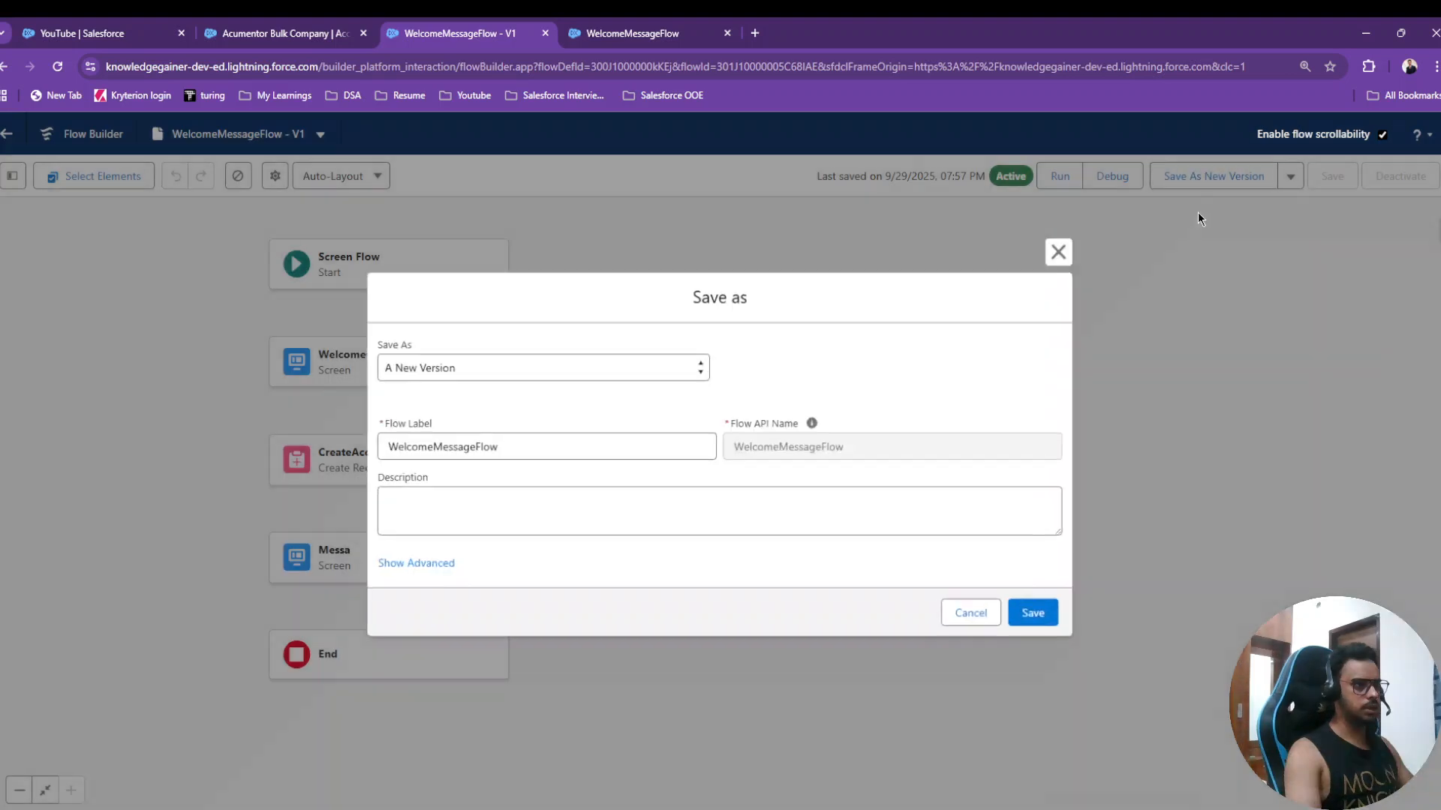
pyautogui.click(1032, 612)
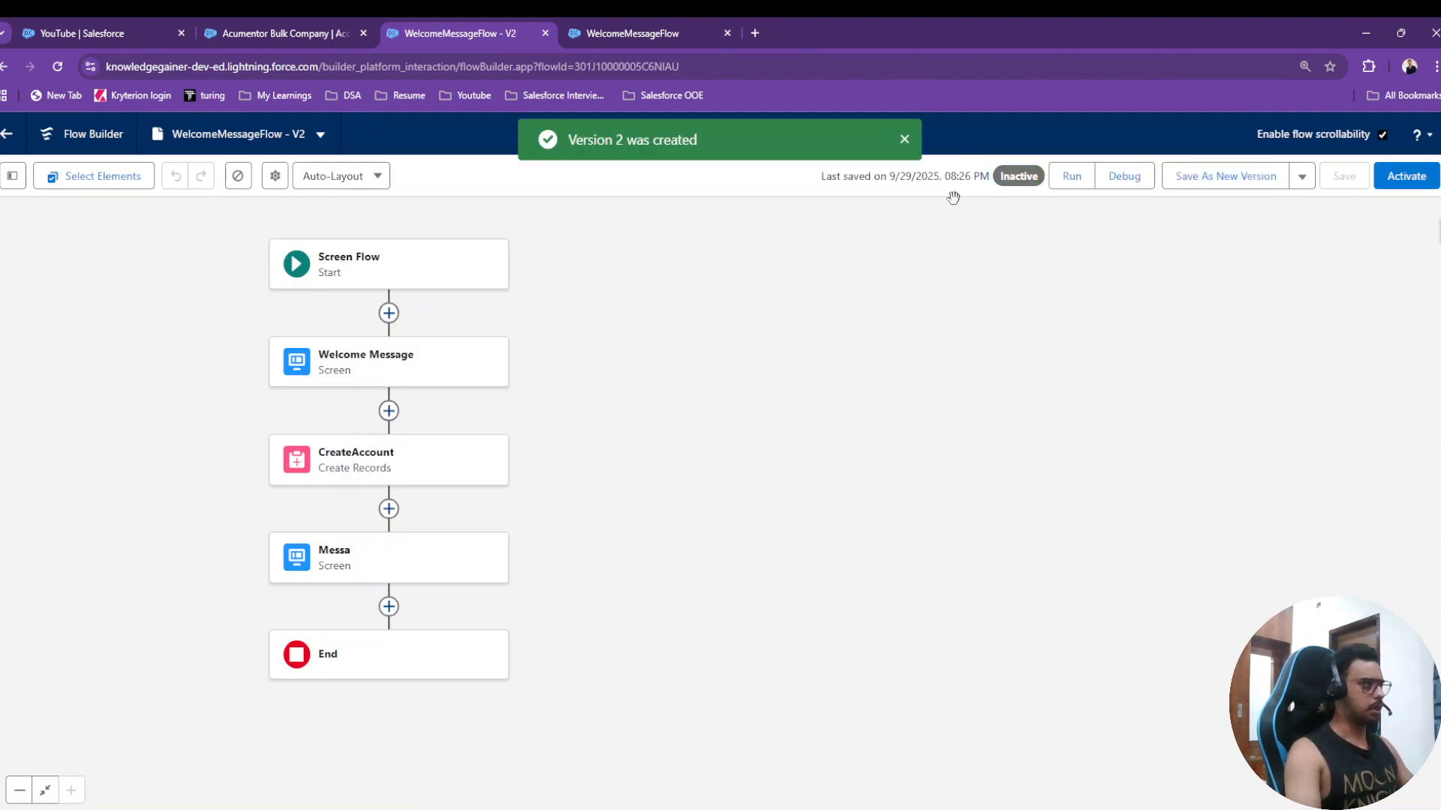
pyautogui.click(1124, 177)
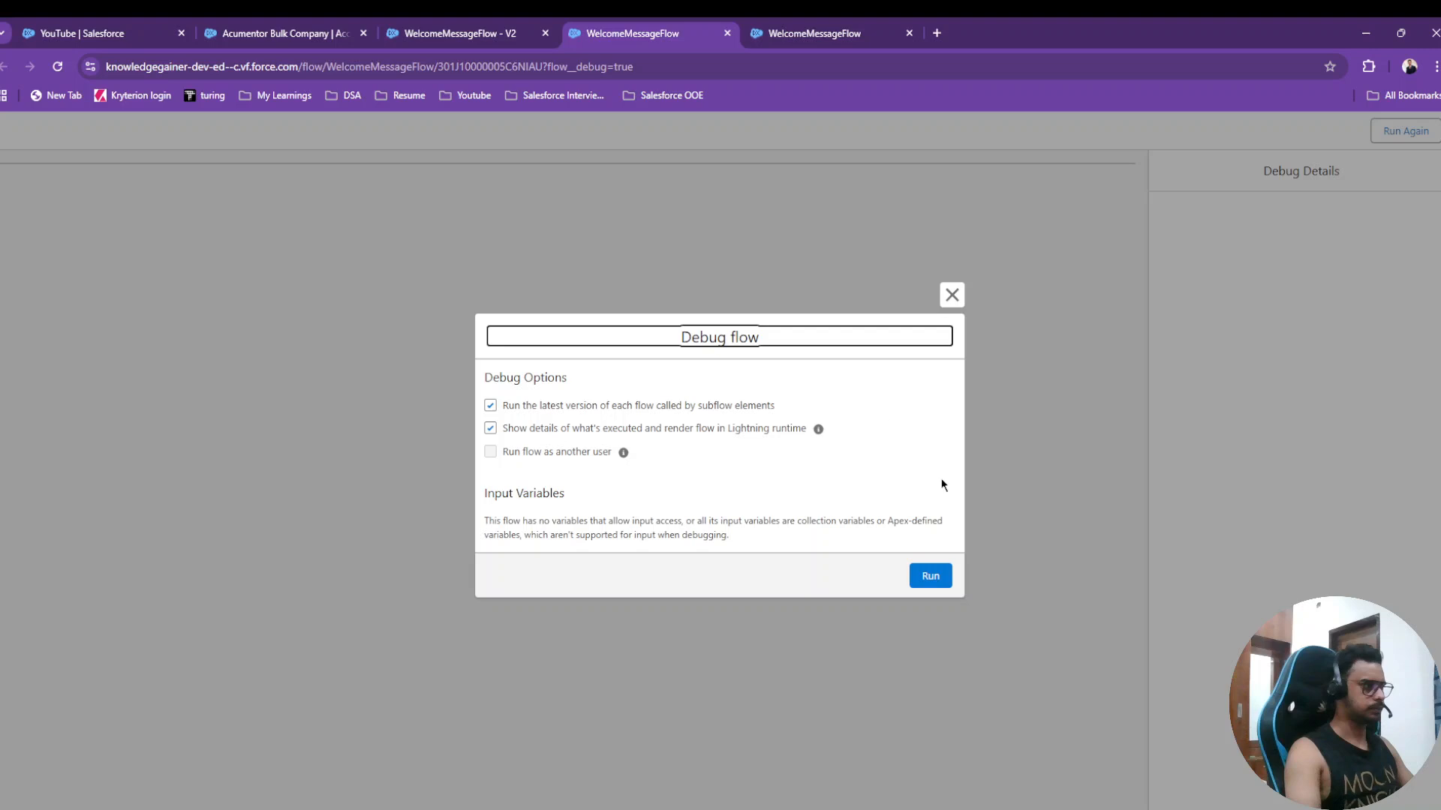
# - Run version 2 and enter account name 'Ominos Pizza' plus the account's phone number
pyautogui.click(929, 576)
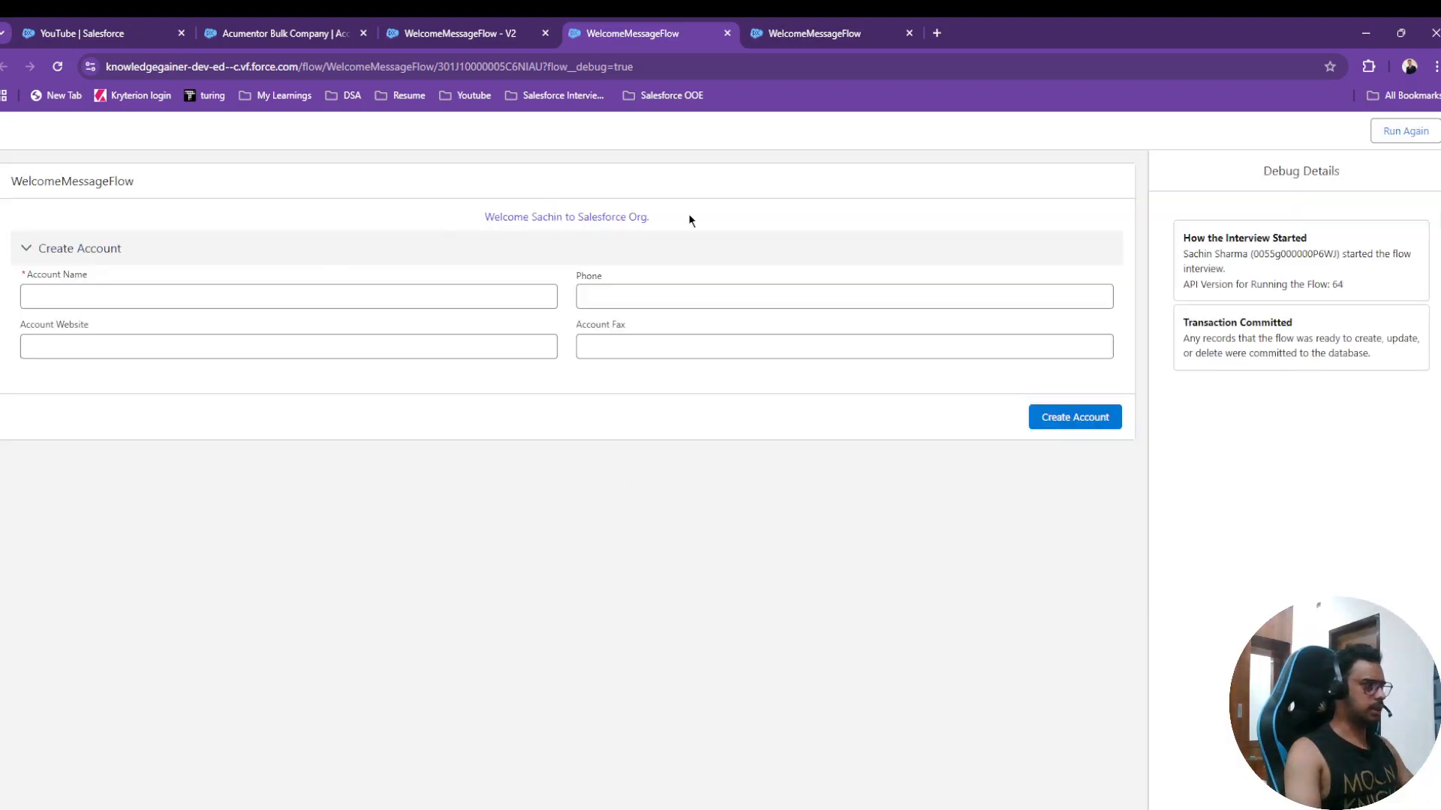
pyautogui.click(331, 299)
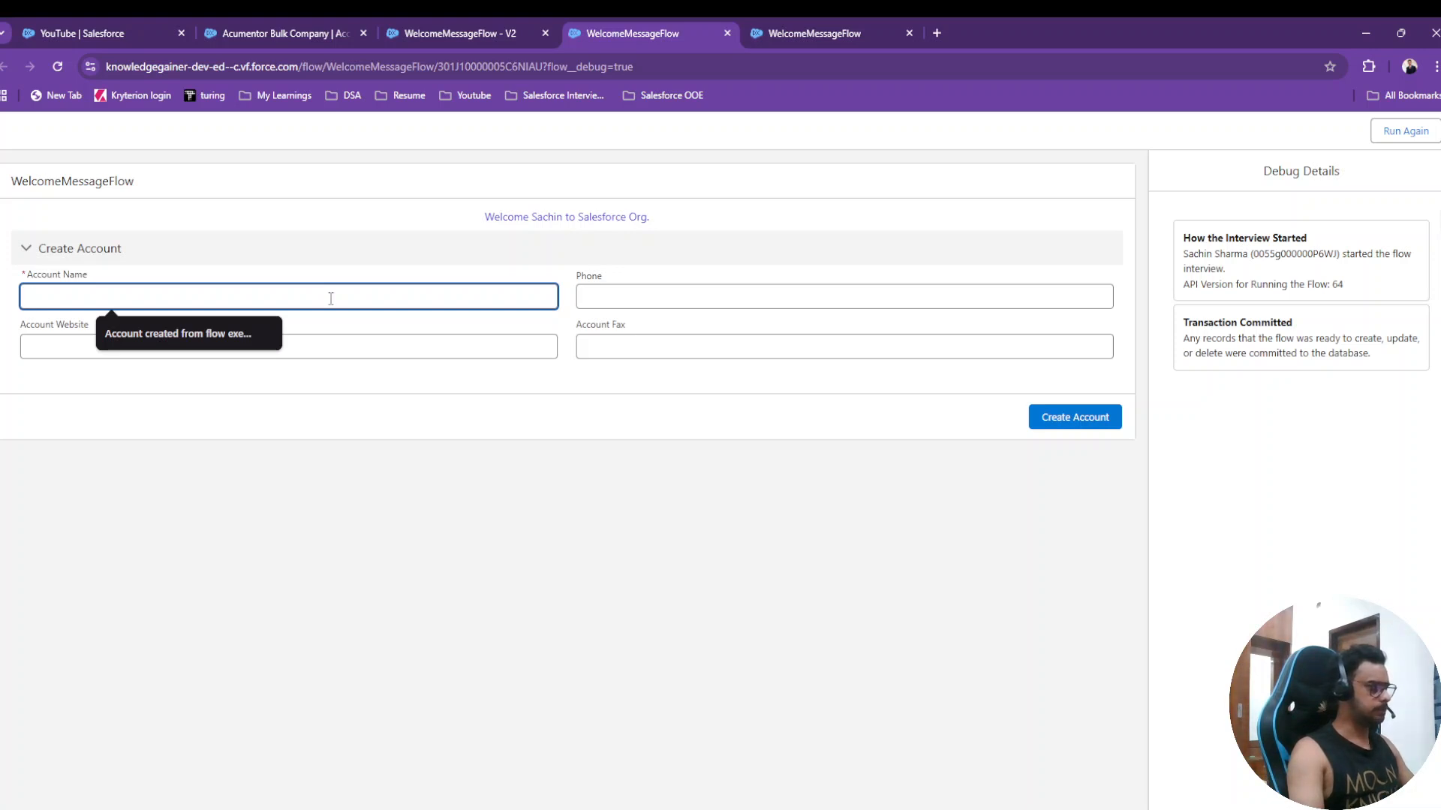
pyautogui.write('Omi')
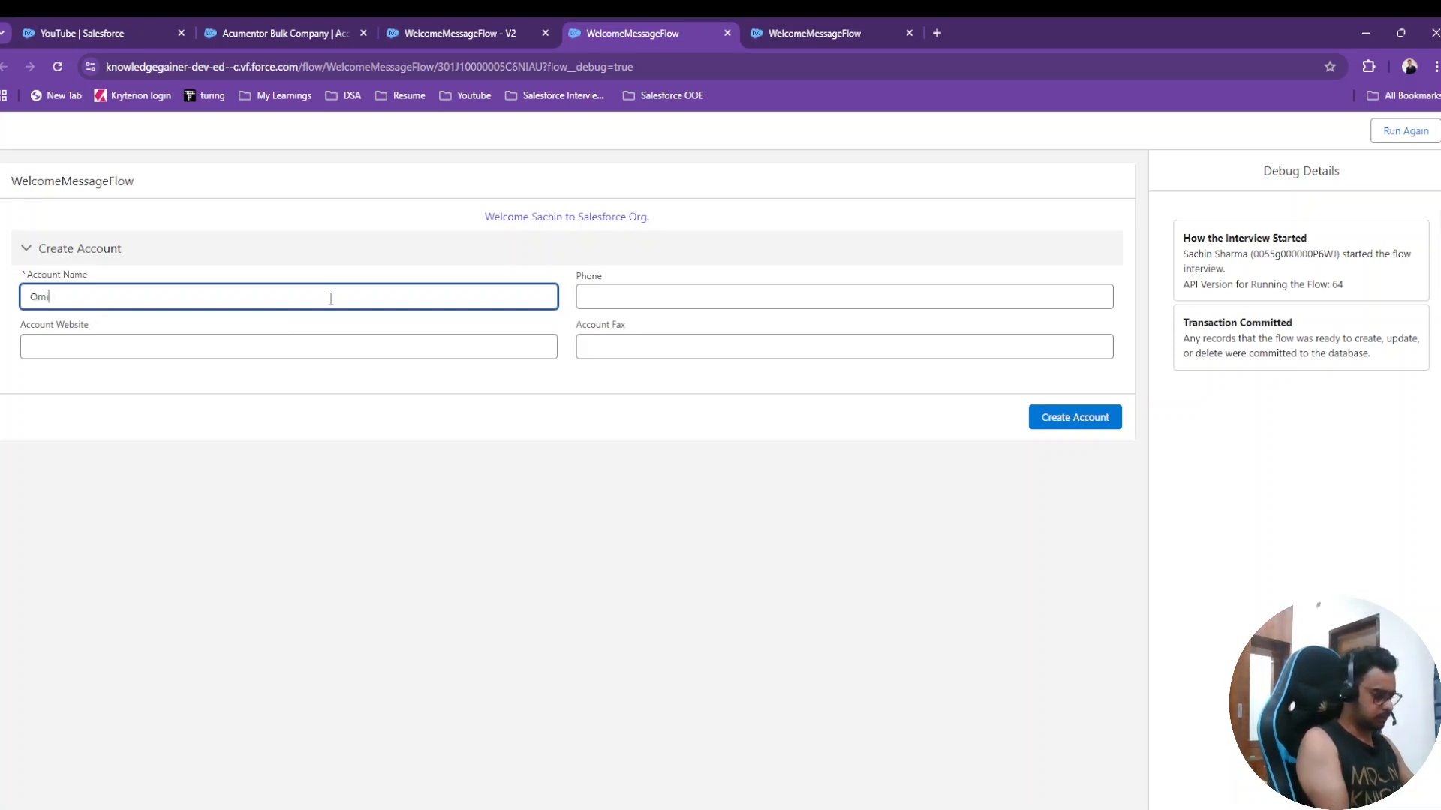
pyautogui.write('nos Pizza')
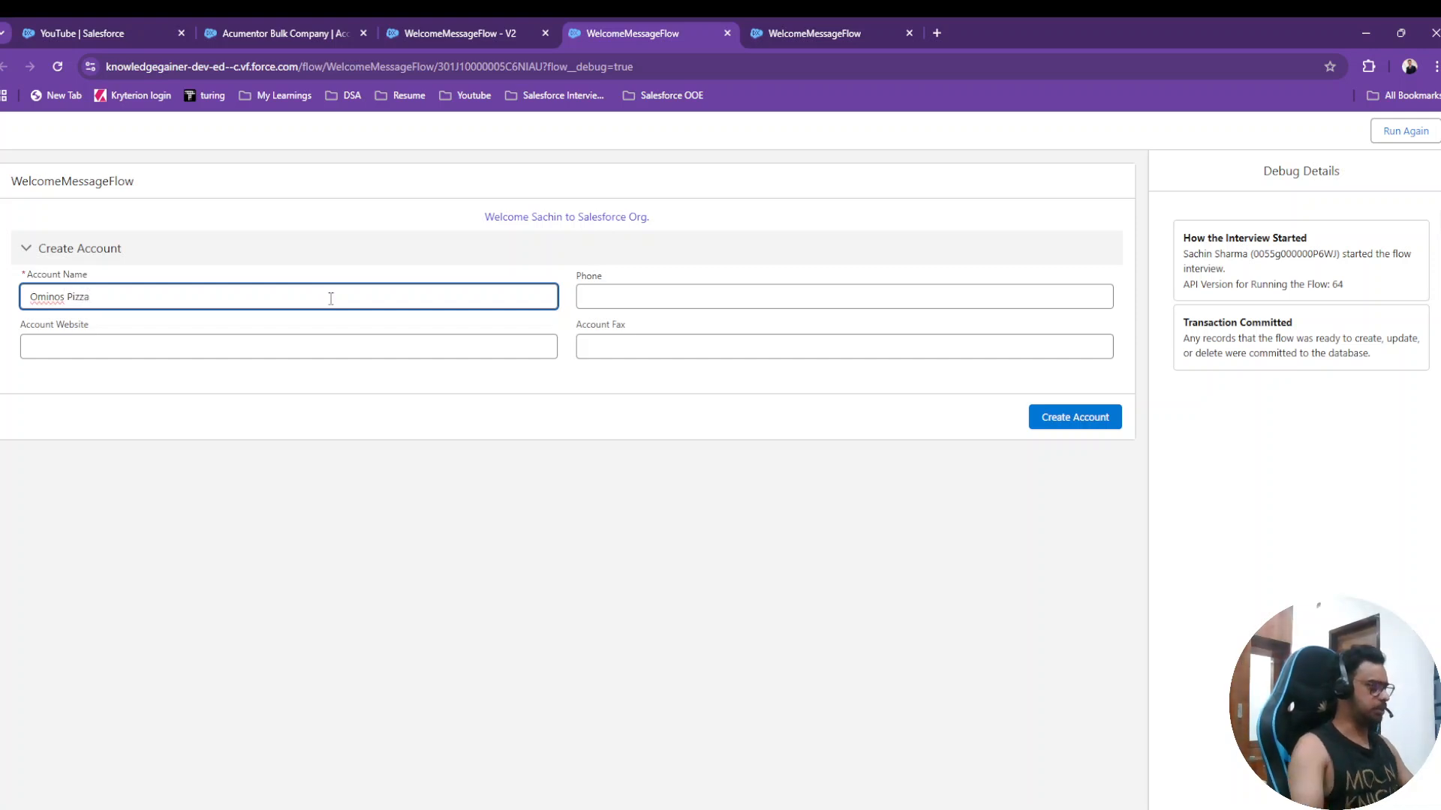
pyautogui.click(680, 302)
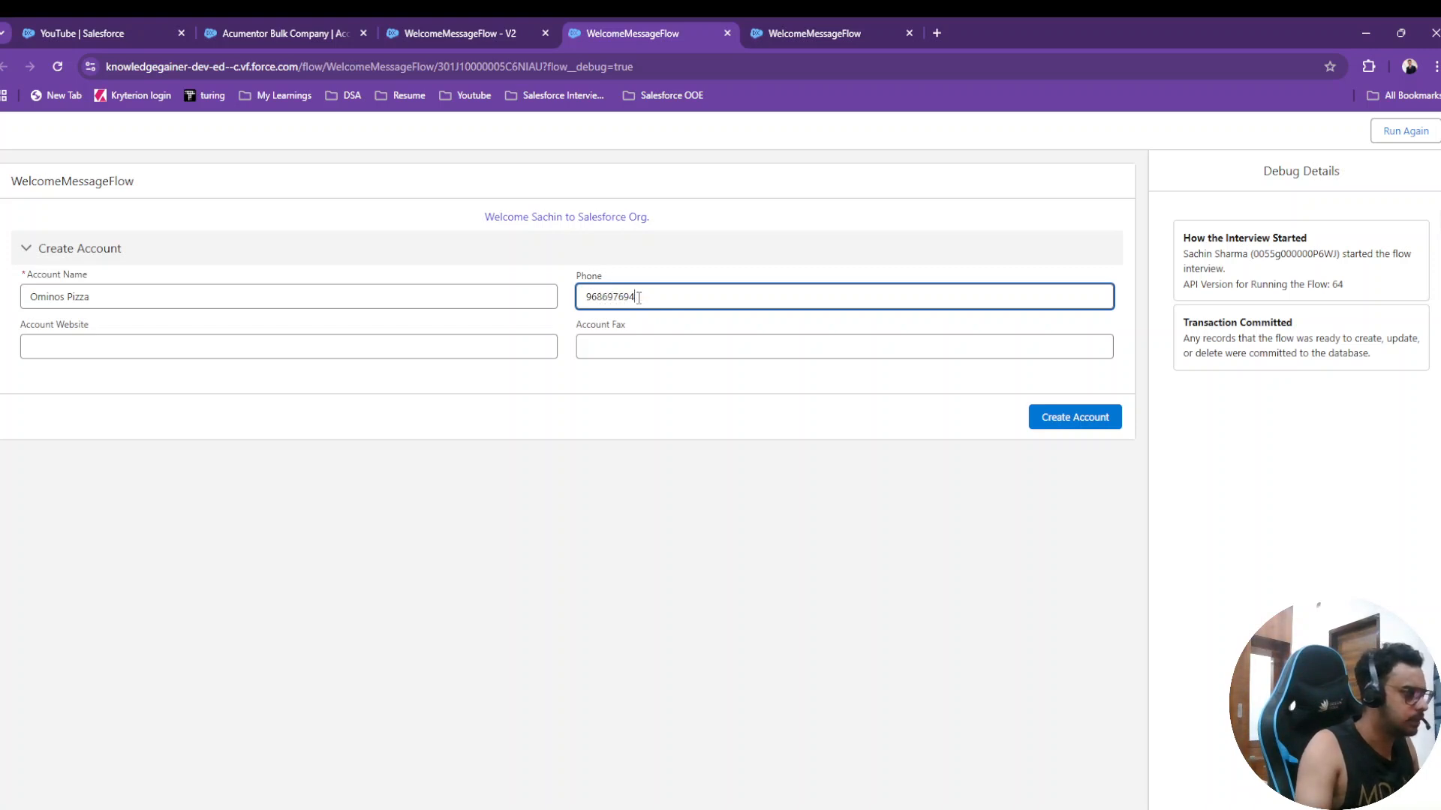
pyautogui.click(338, 340)
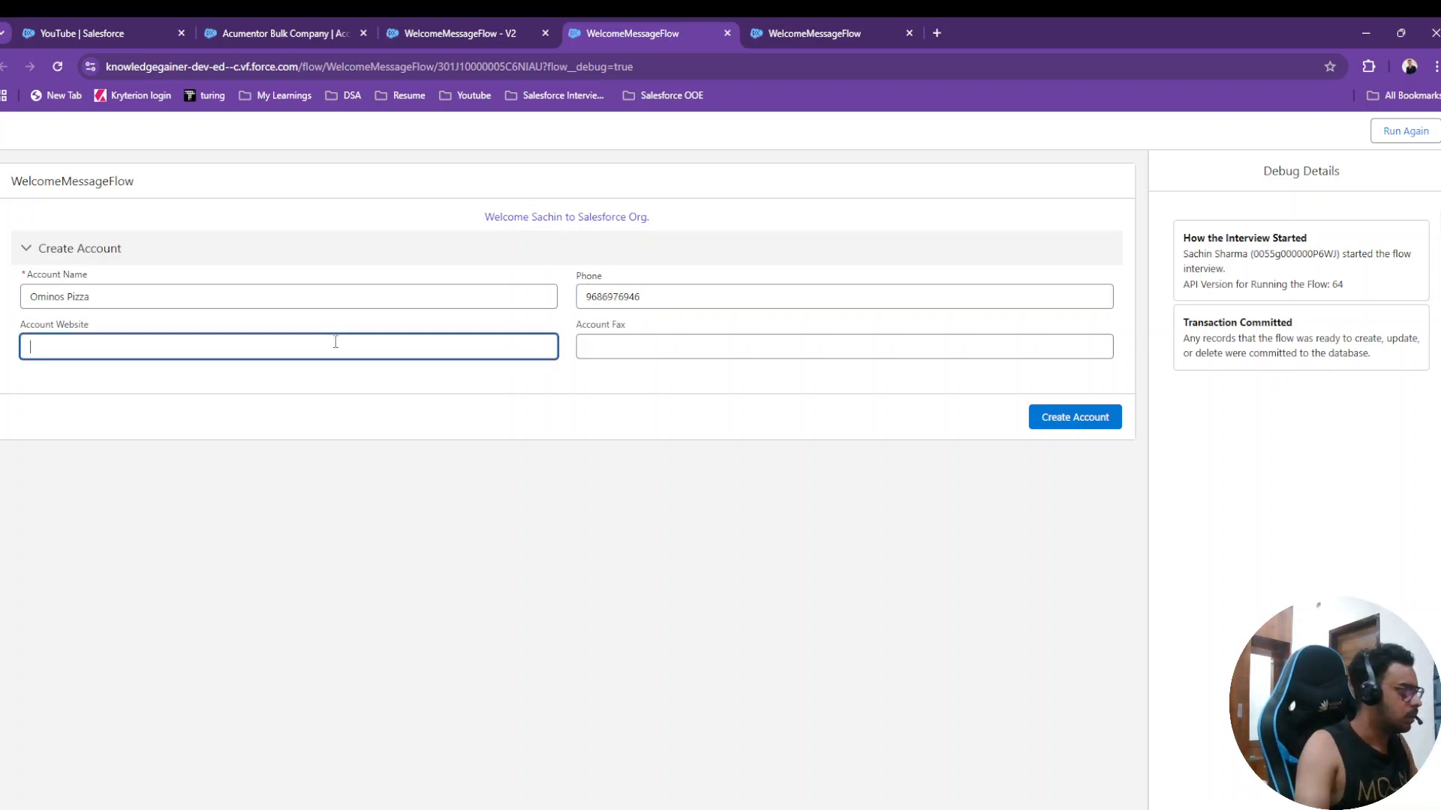
pyautogui.write('omin')
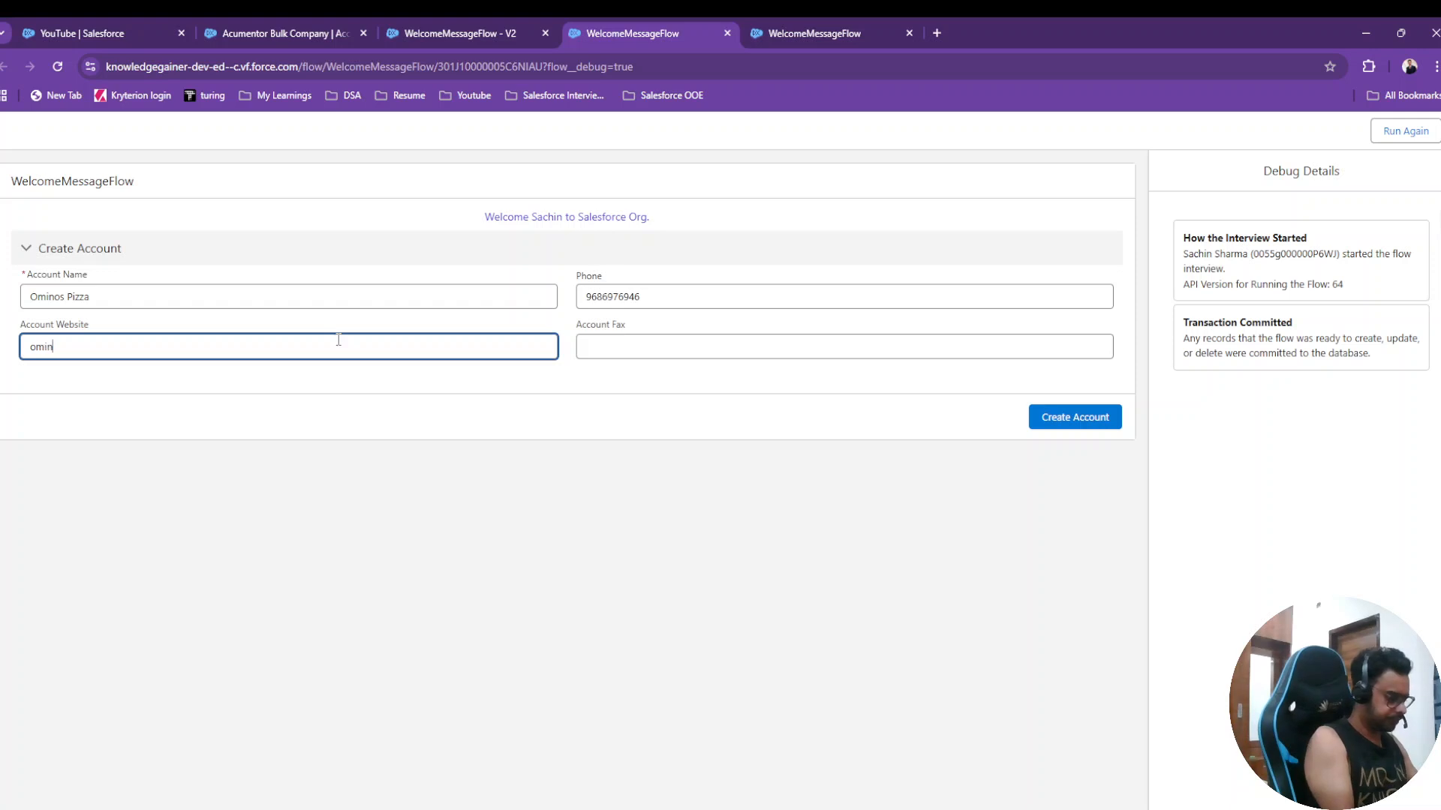
pyautogui.write('os')
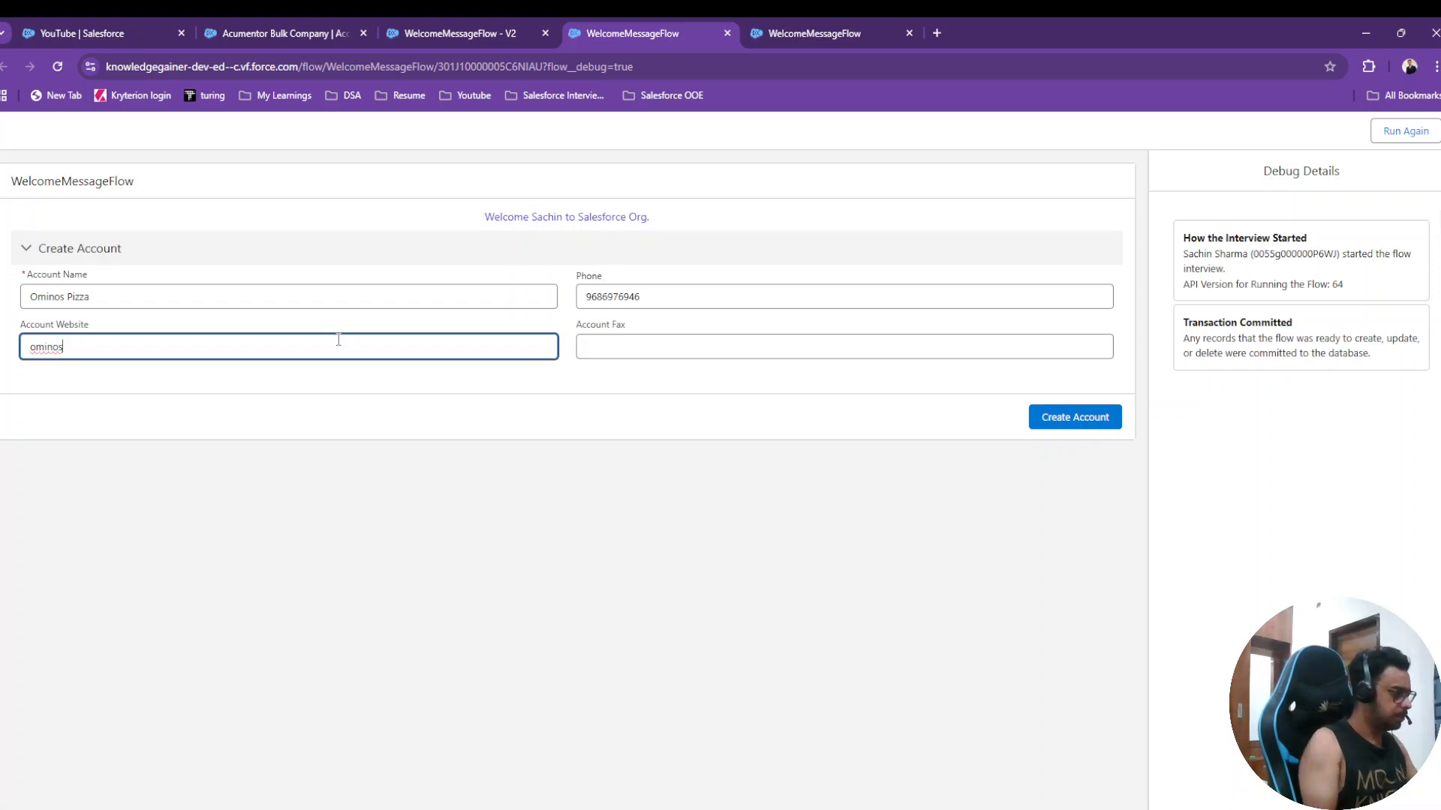
pyautogui.press('Home')
pyautogui.write('www.')
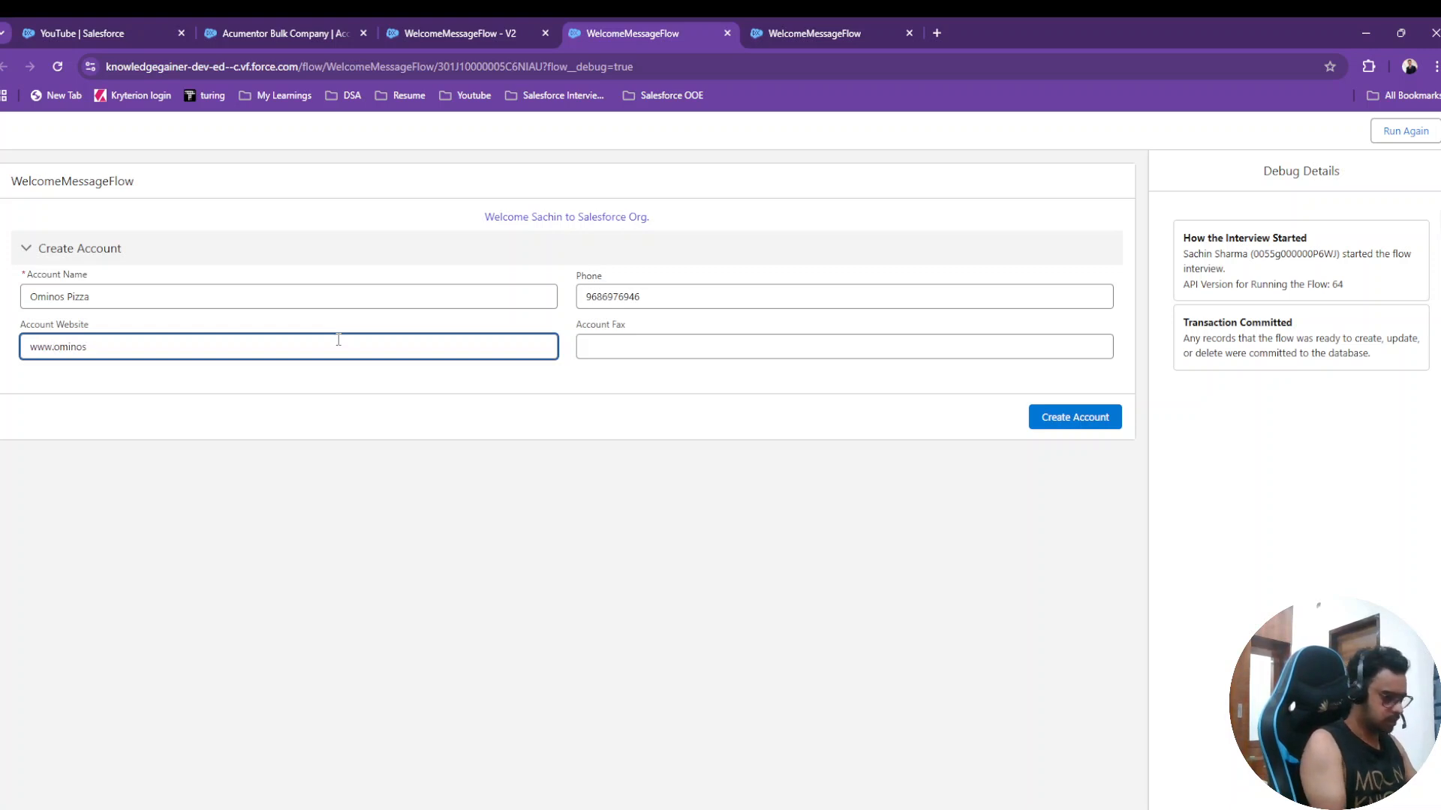
pyautogui.press('End')
pyautogui.write('.com')
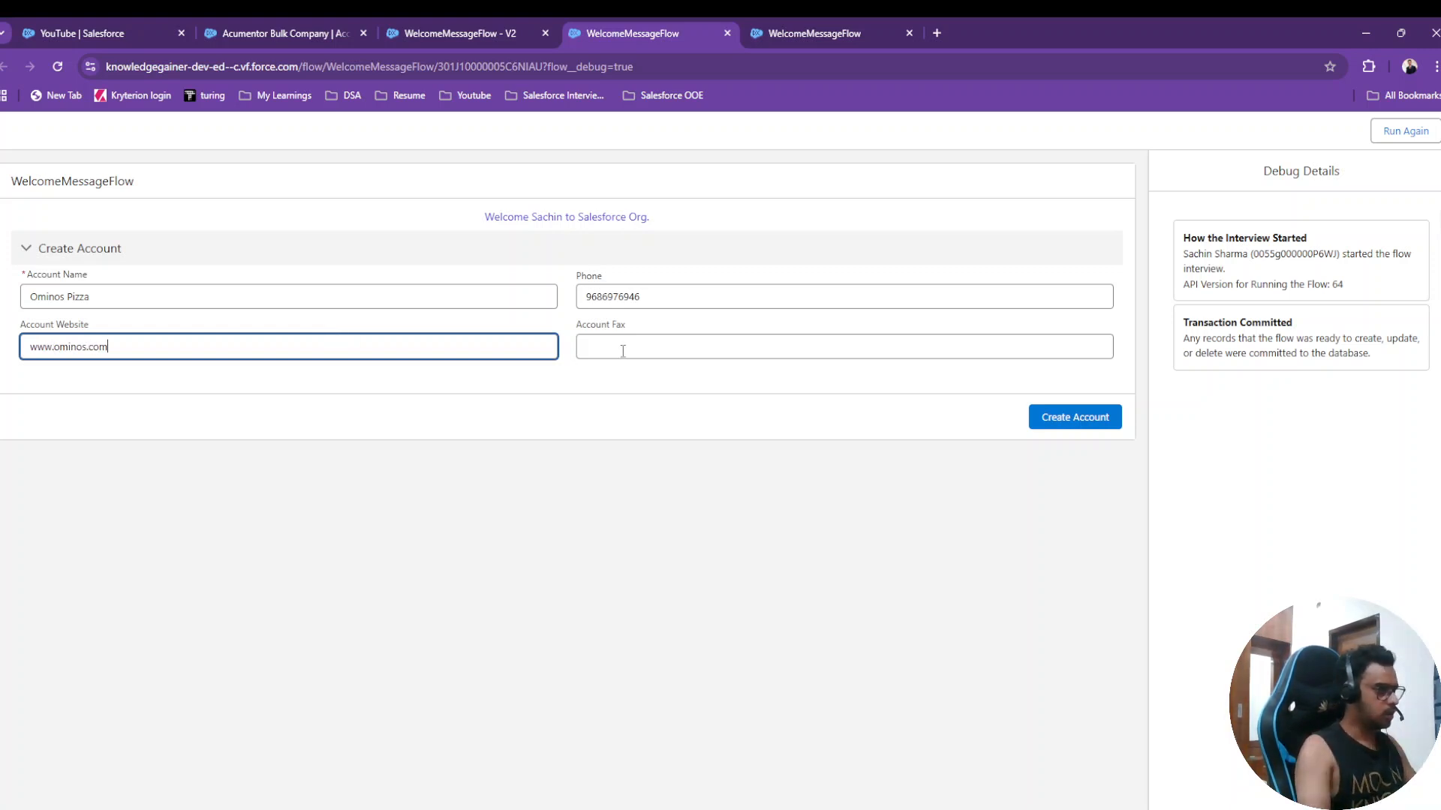
# - Fill Account Fax with the copied phone number, changing its last digit to 0
pyautogui.click(651, 286)
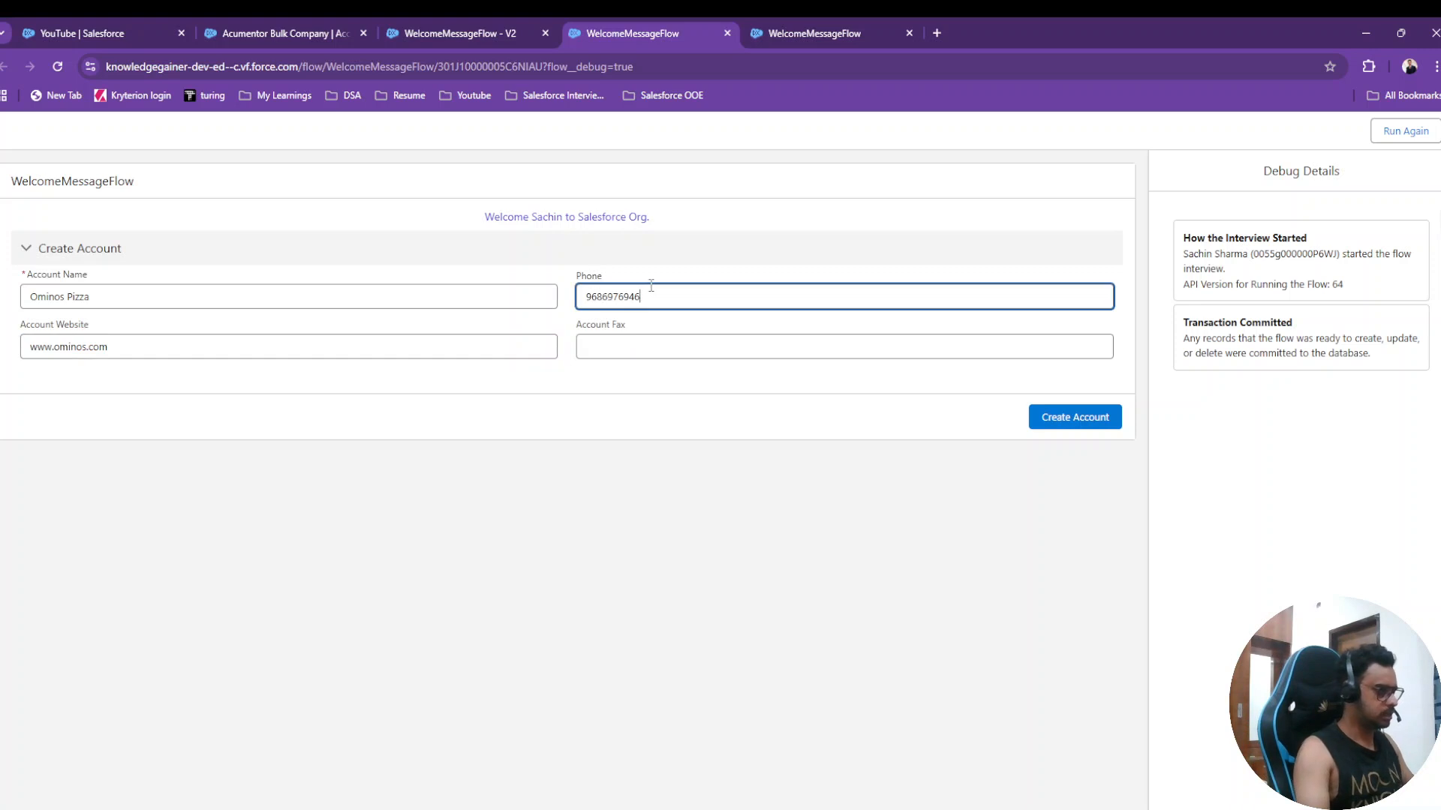
pyautogui.doubleClick(646, 289)
pyautogui.hotkey('ctrl', 'c')
pyautogui.click(643, 346)
pyautogui.hotkey('ctrl', 'v')
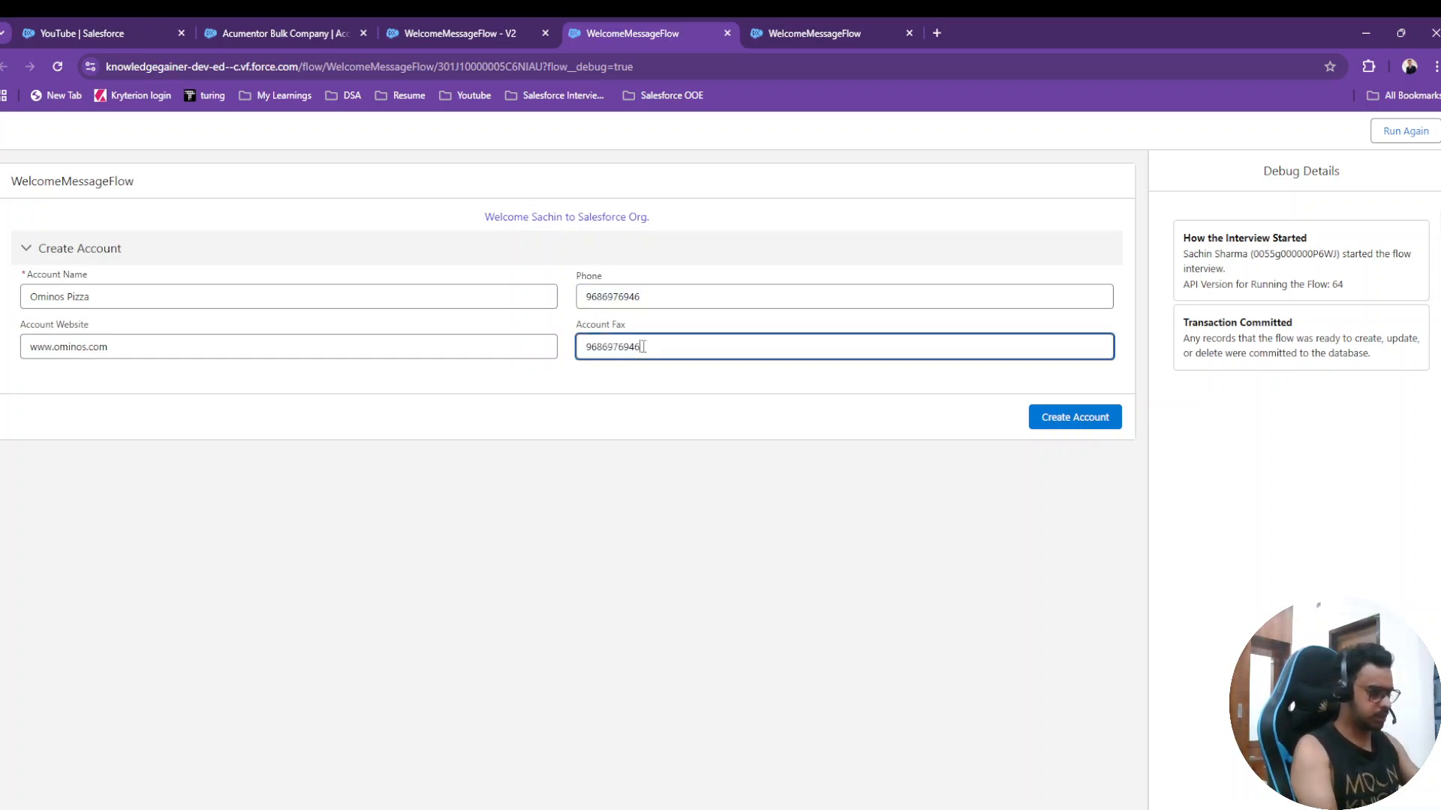
pyautogui.press('BackSpace')
pyautogui.write('0')
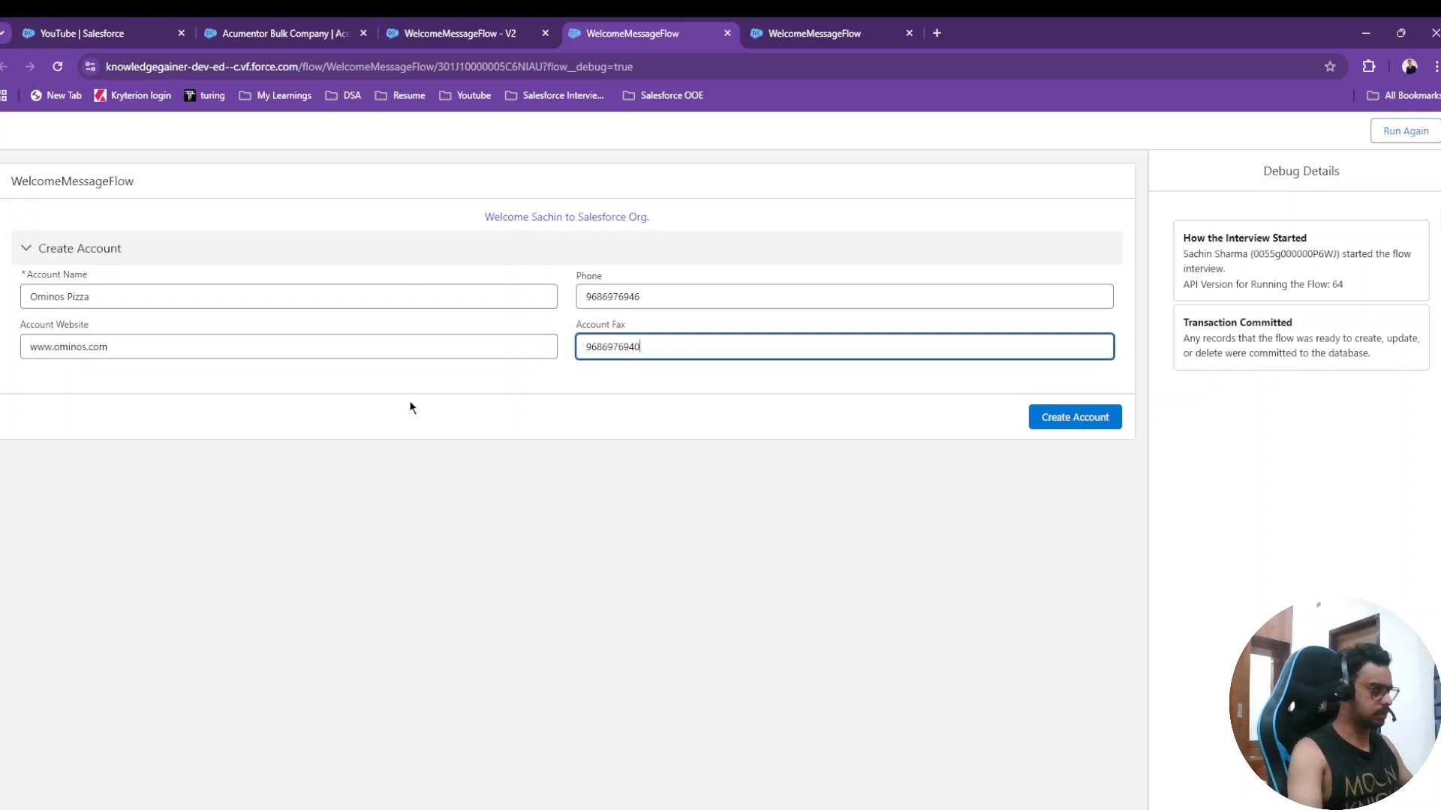
# - Create the account, copy its new record ID, and switch to the account record tab
pyautogui.click(1071, 420)
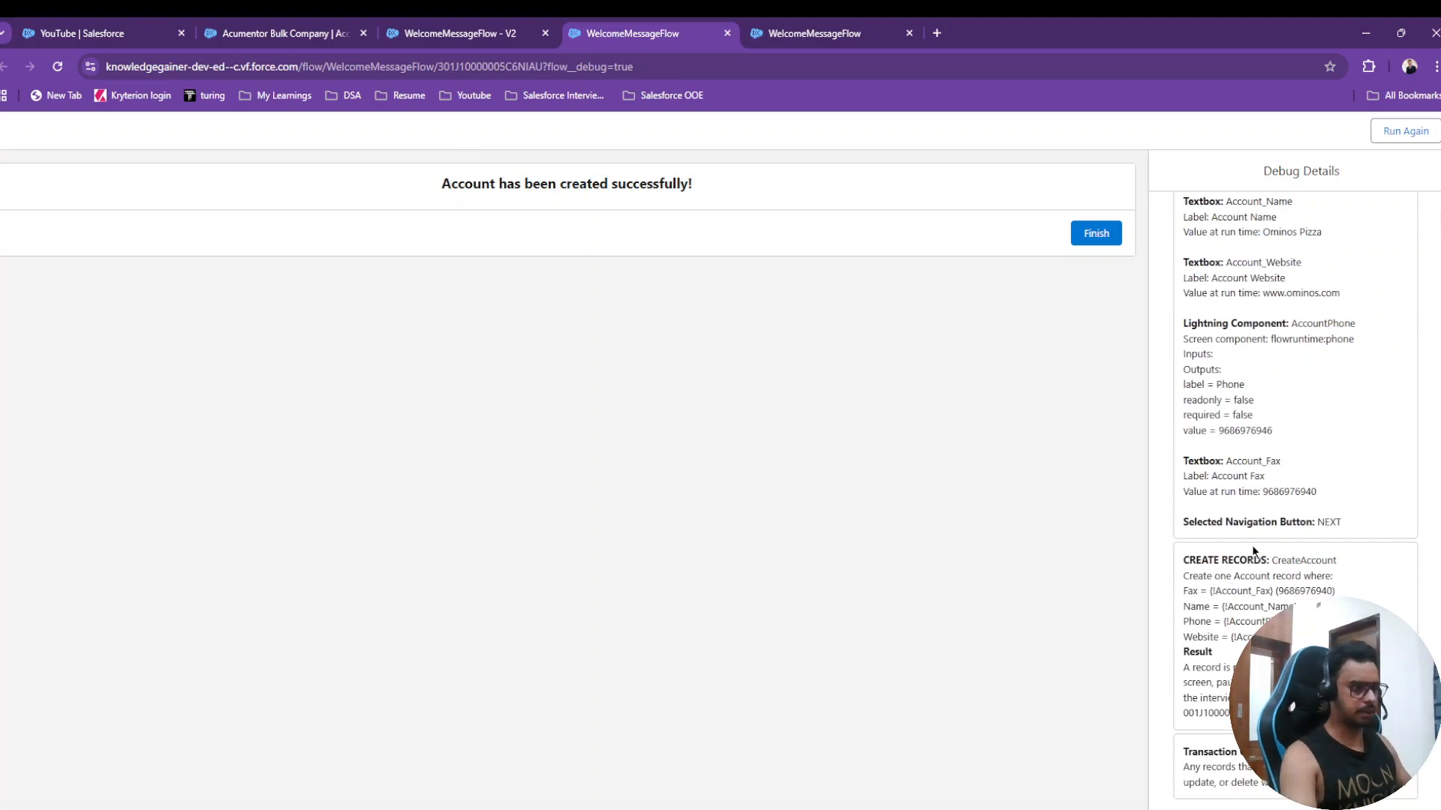
pyautogui.doubleClick(1225, 712)
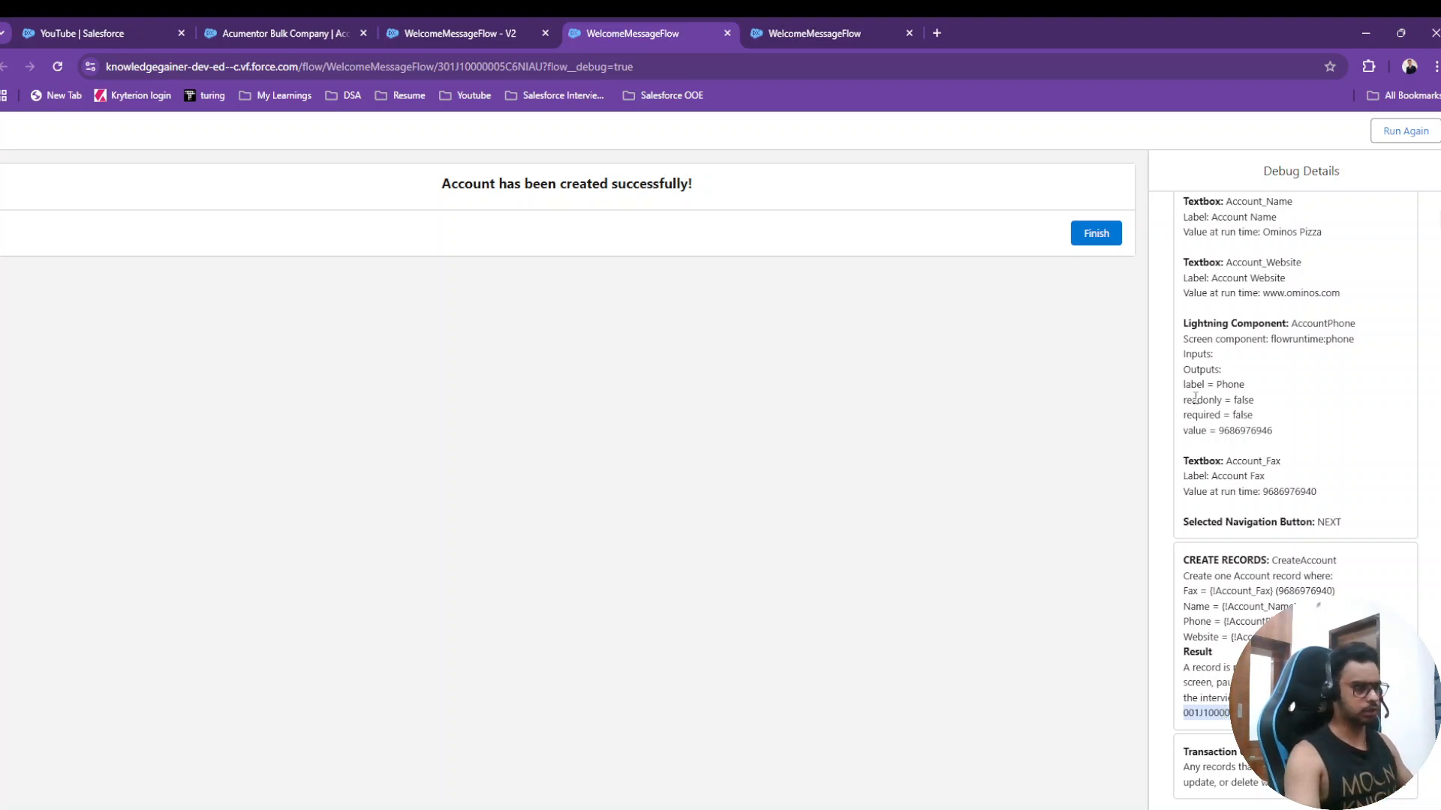
pyautogui.click(300, 33)
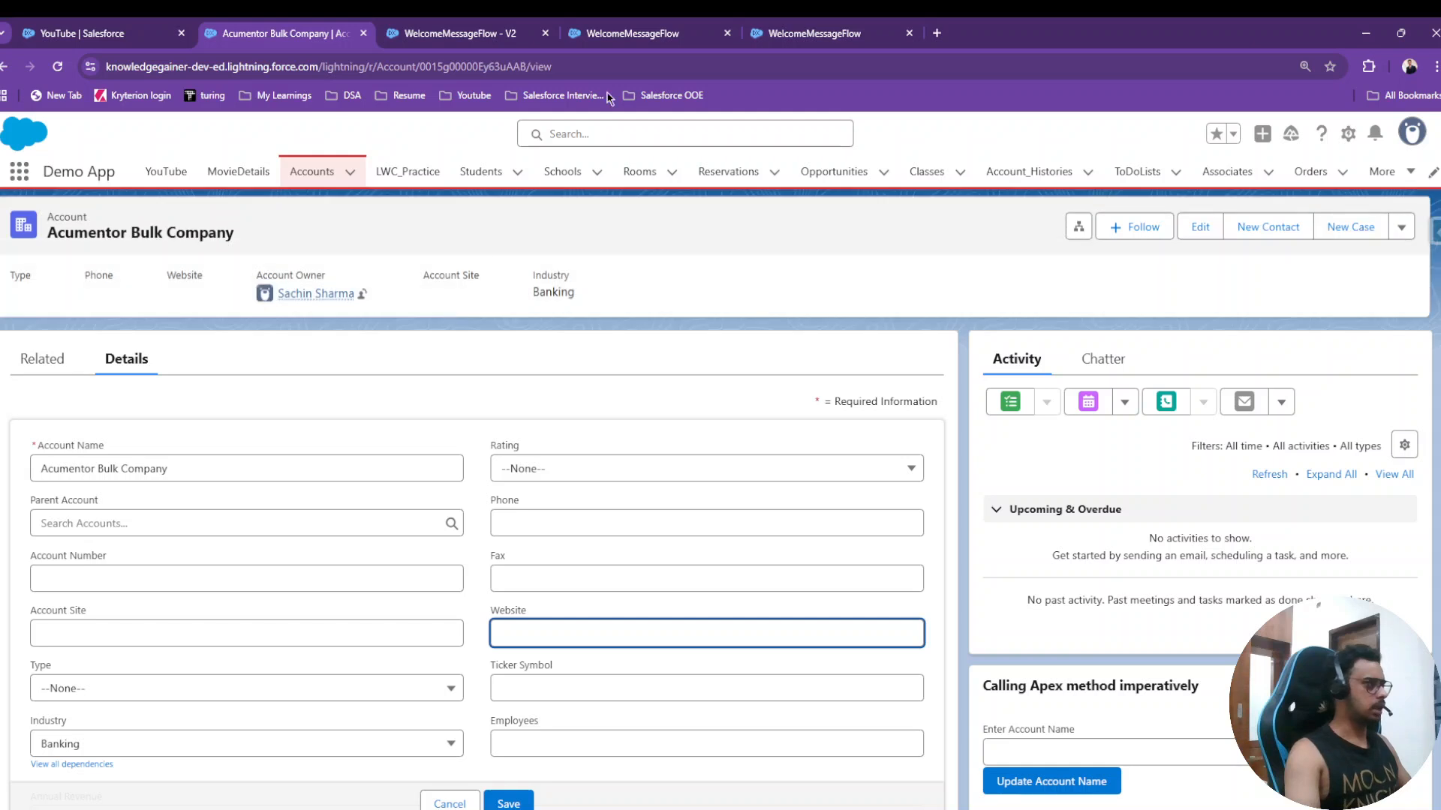
# - Load the Ominos Pizza account from its record ID, check its details, then show the Demo App YouTube page
pyautogui.doubleClick(465, 68)
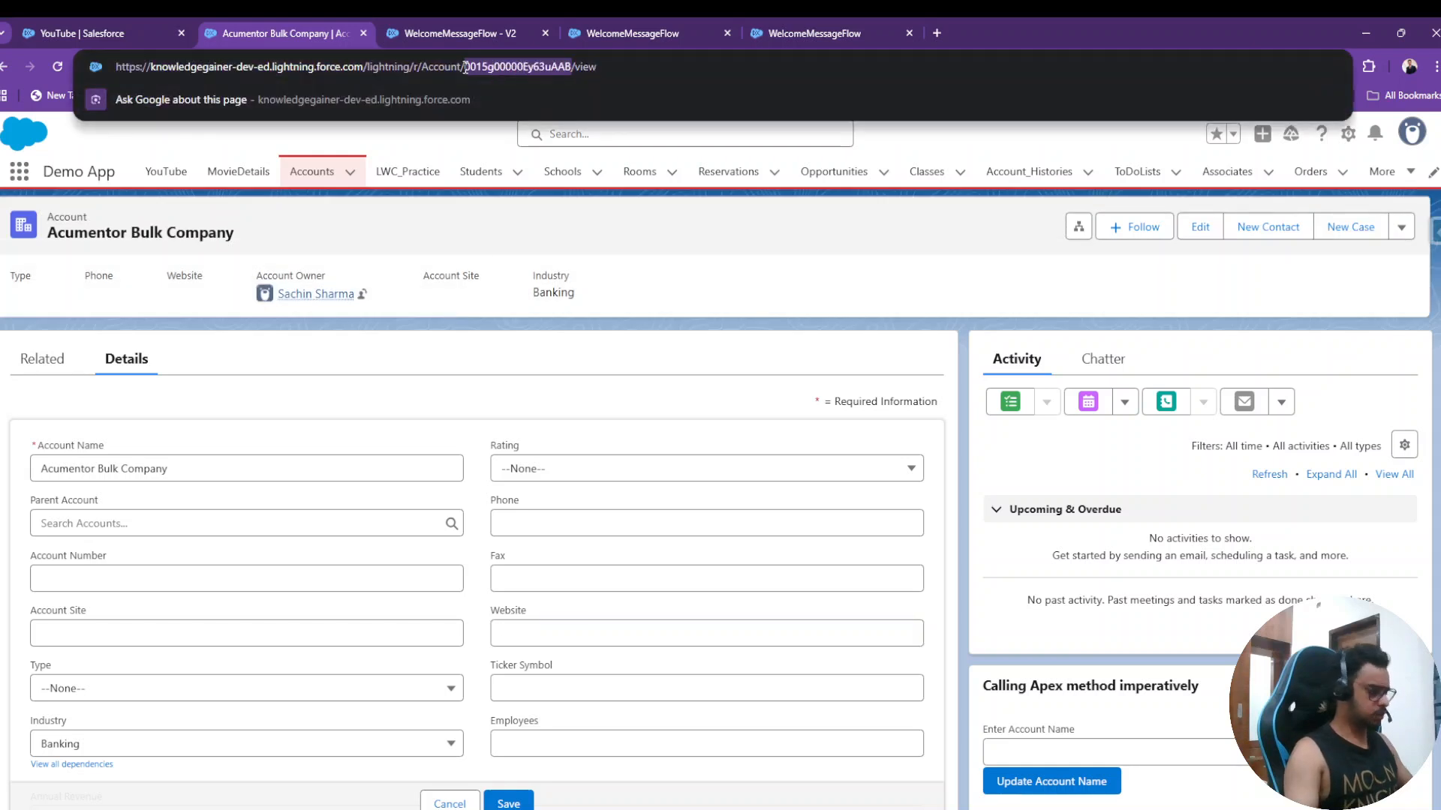
pyautogui.write('001J100000XWy9pIAD')
pyautogui.press('Return')
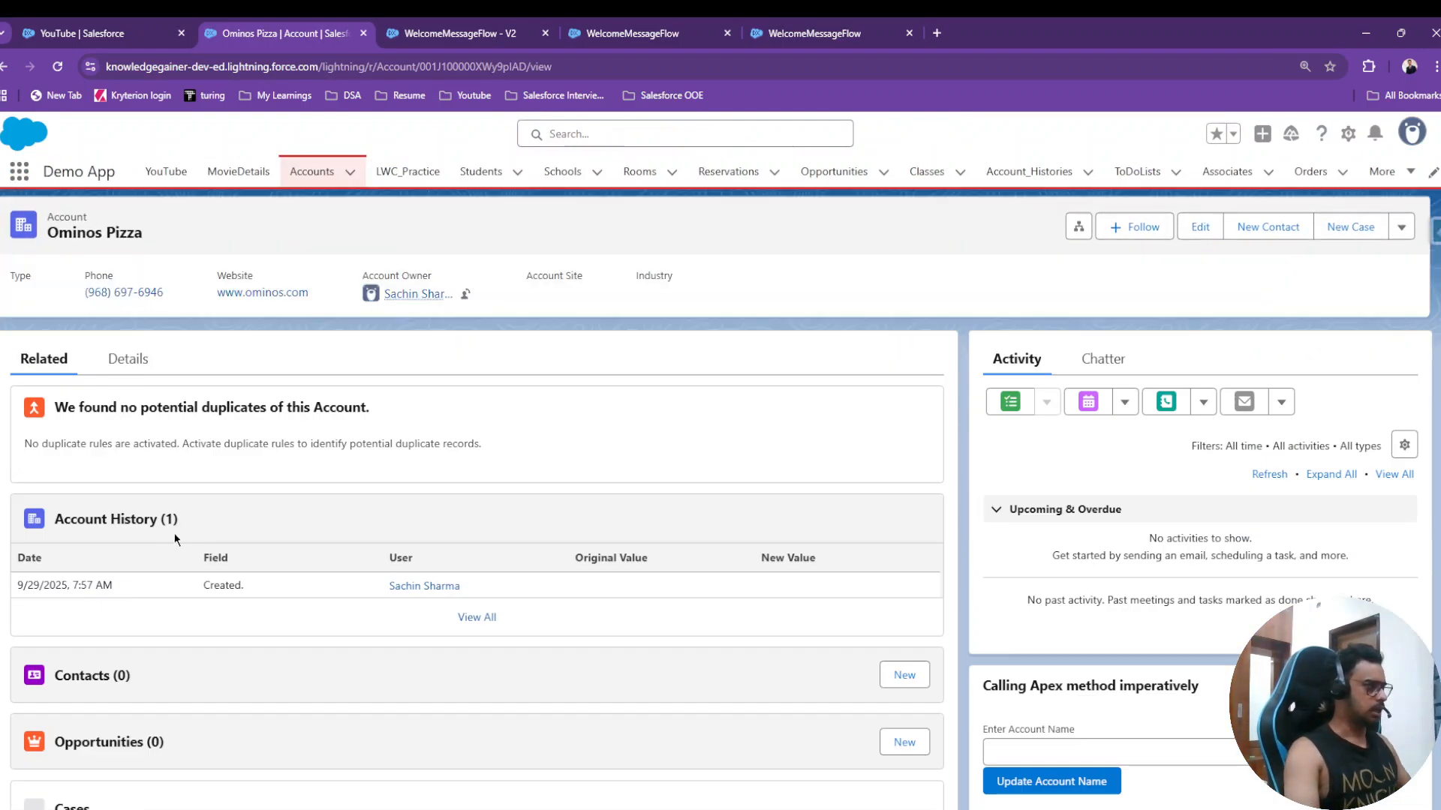
pyautogui.click(128, 359)
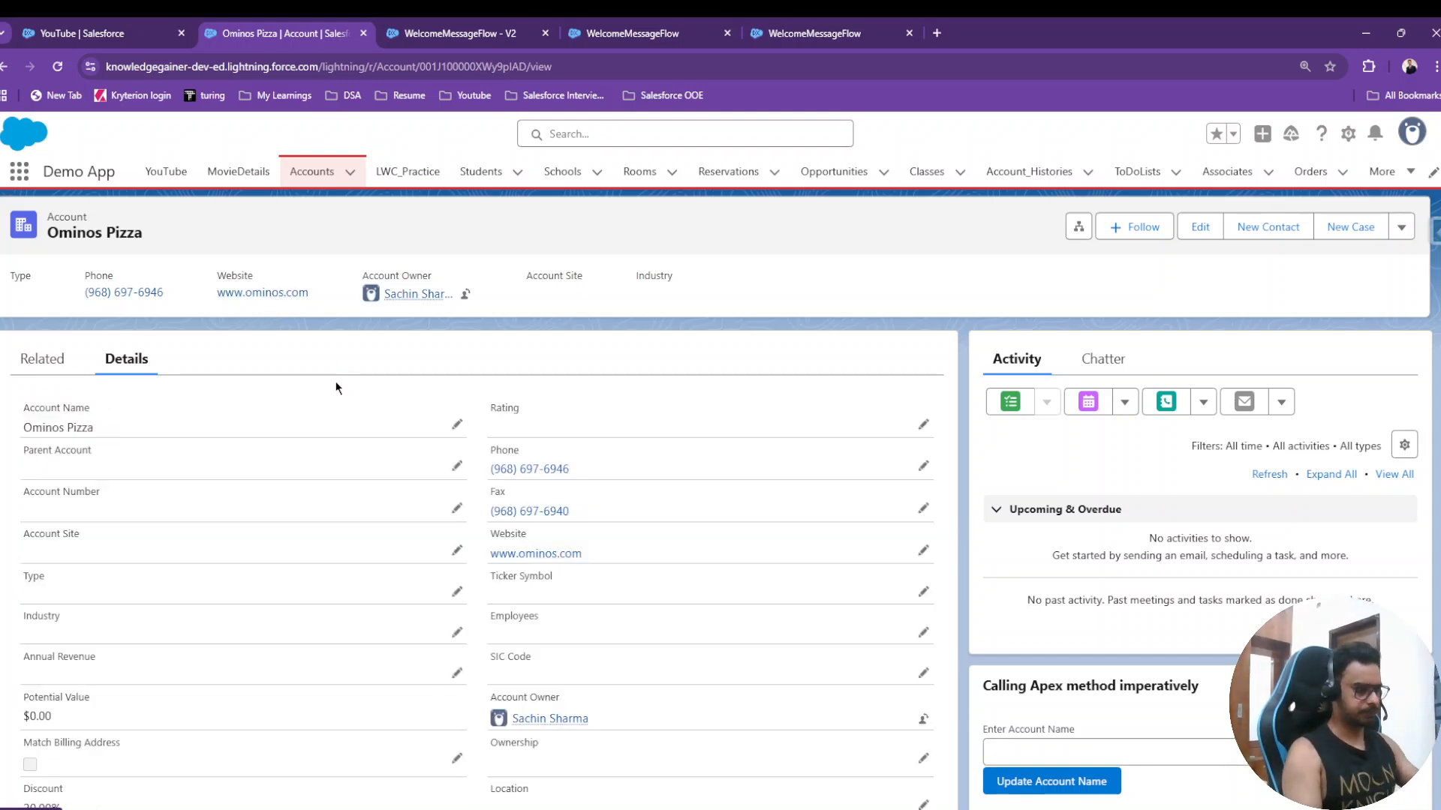
pyautogui.hotkey('ctrl', 'shift', 'Tab')
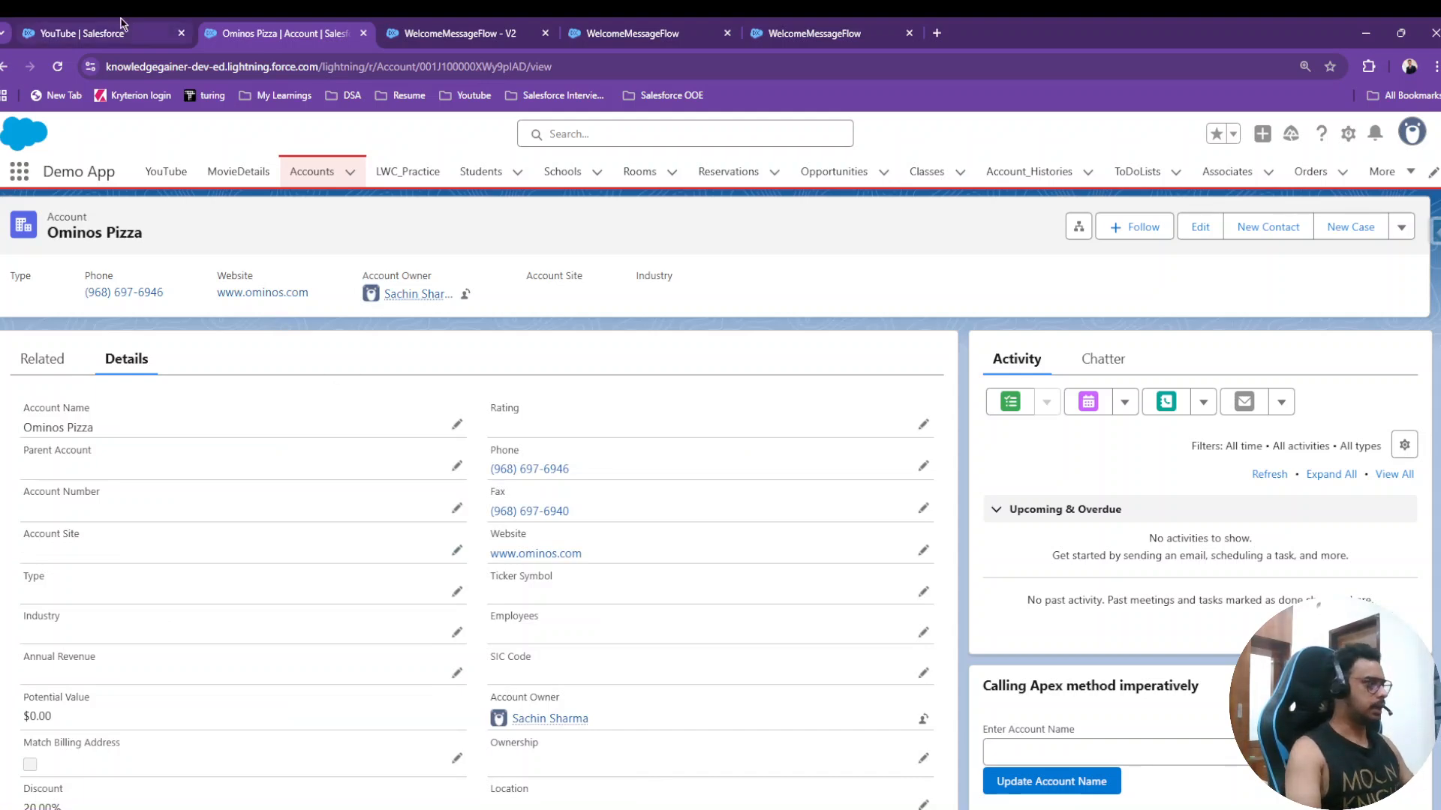
pyautogui.scroll(15, 823, 416)
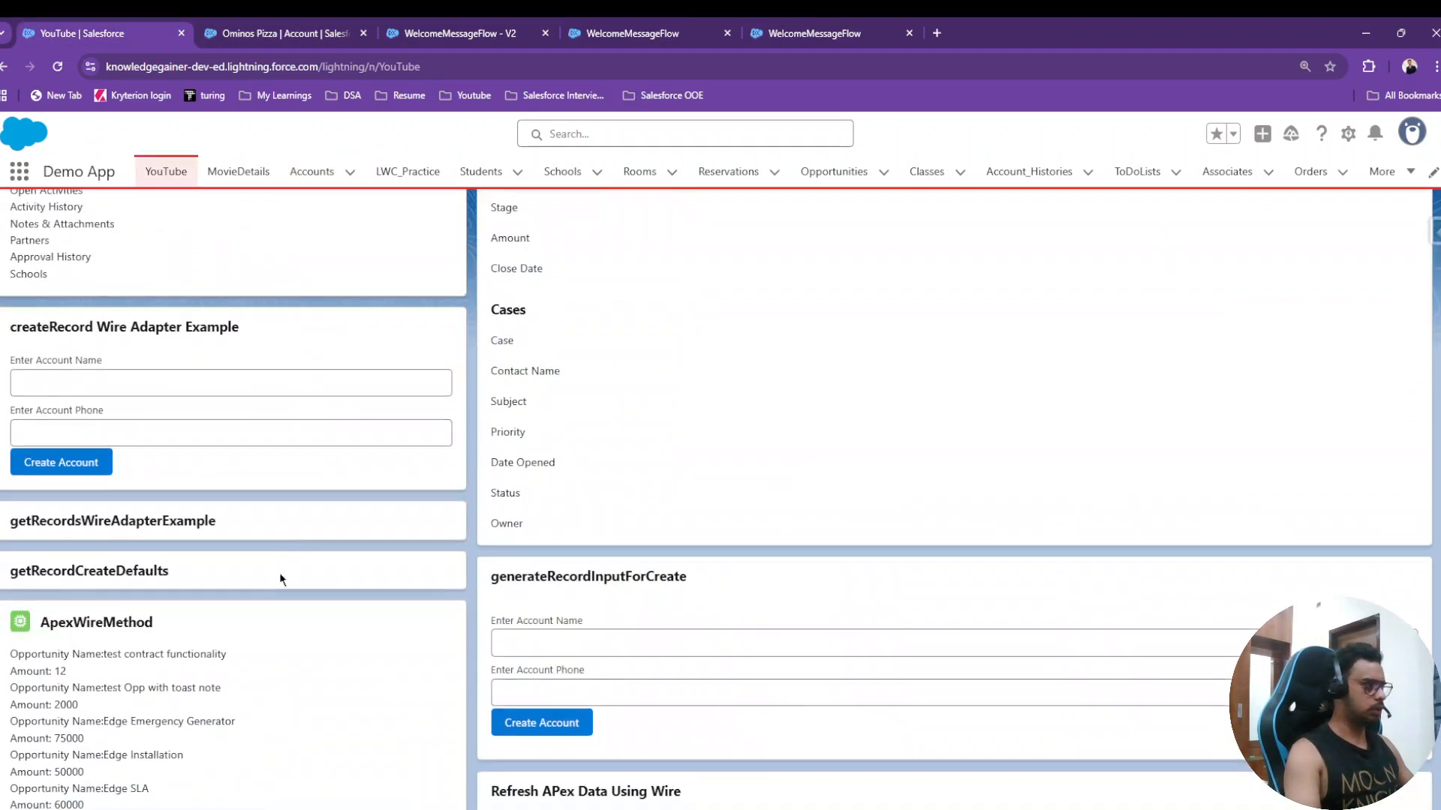
# - Activate version 2 of WelcomeMessageFlow, then go back to the Demo App YouTube page
pyautogui.scroll(-4, 283, 579)
pyautogui.scroll(12, 170, 642)
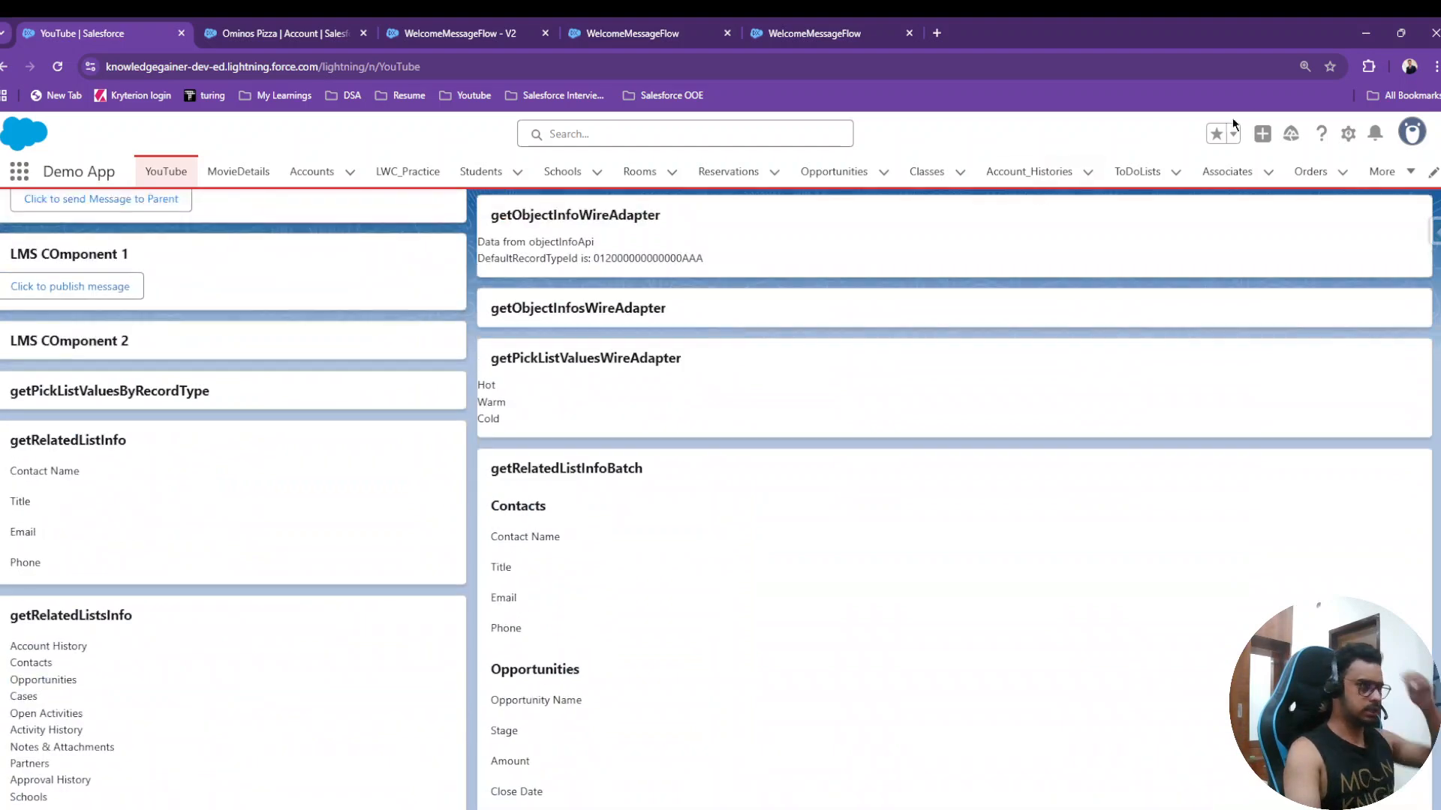
pyautogui.click(1348, 133)
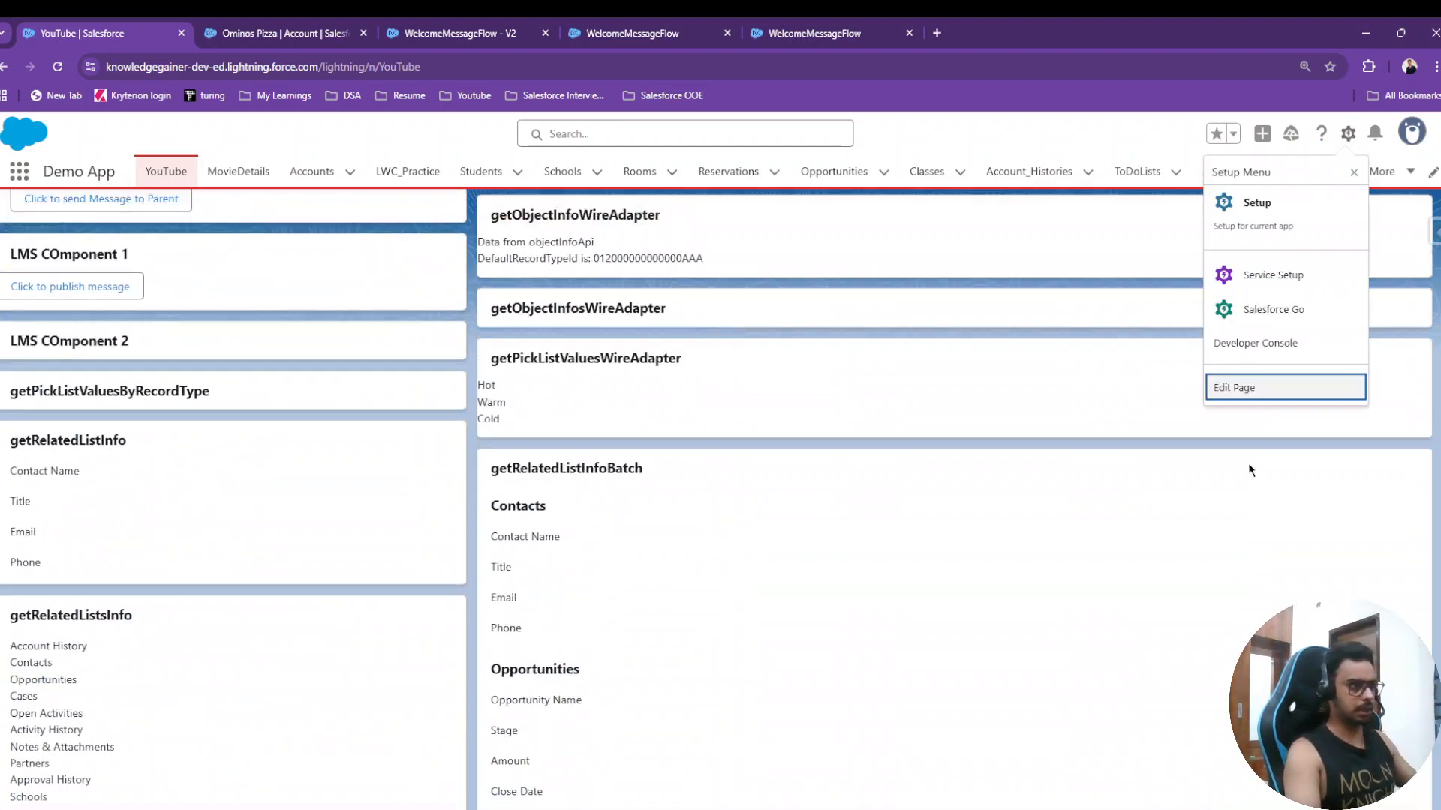
pyautogui.click(266, 30)
pyautogui.click(517, 31)
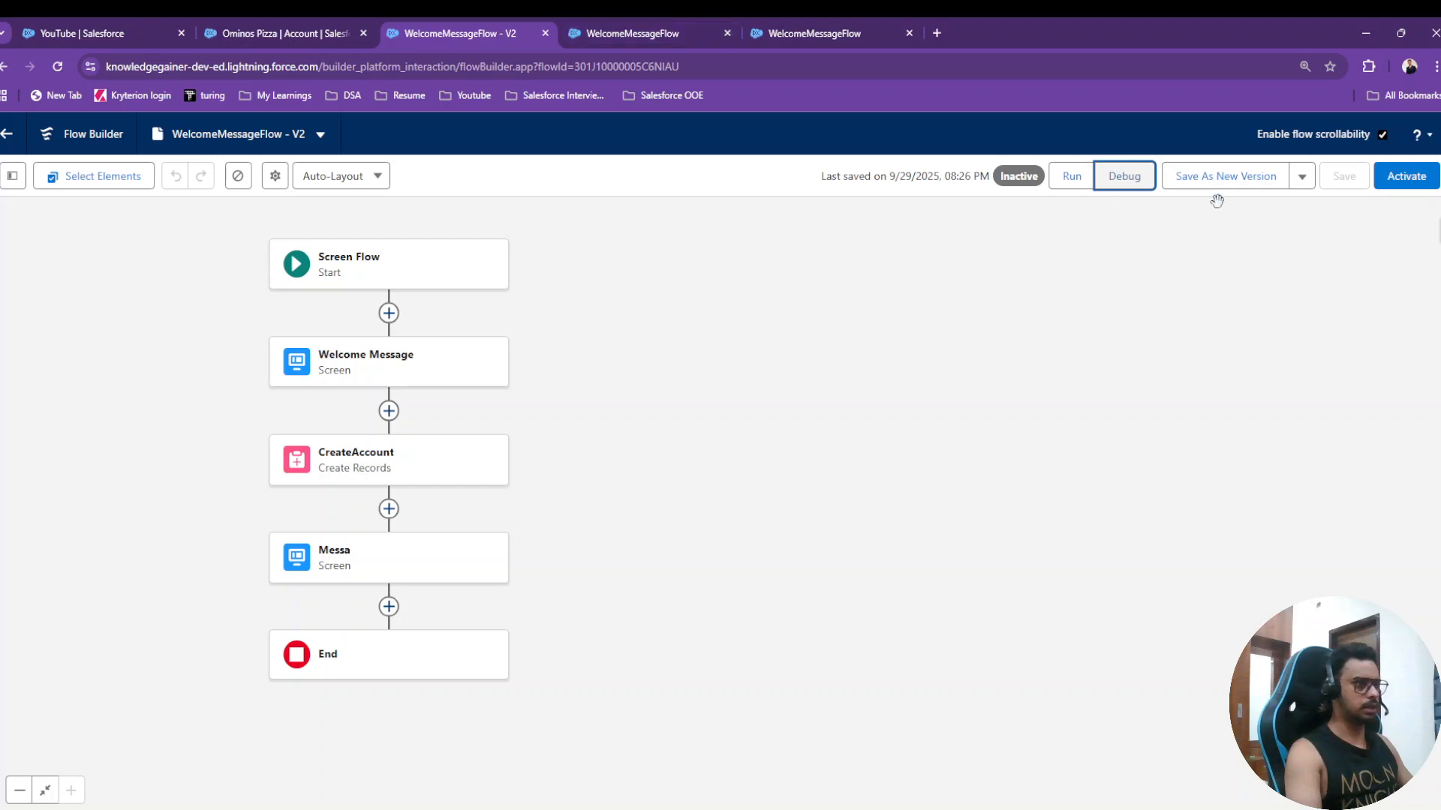
pyautogui.click(1407, 181)
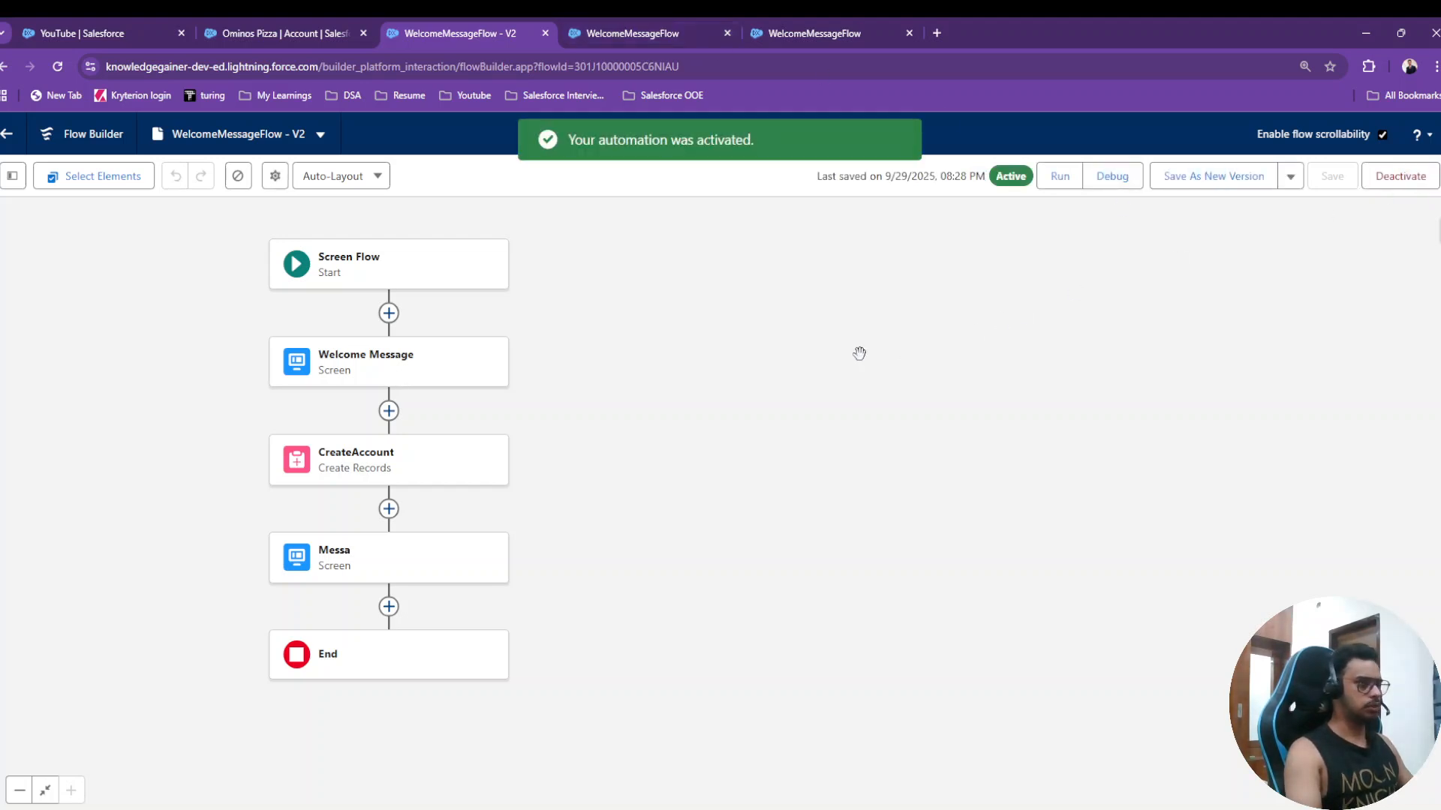
pyautogui.click(133, 32)
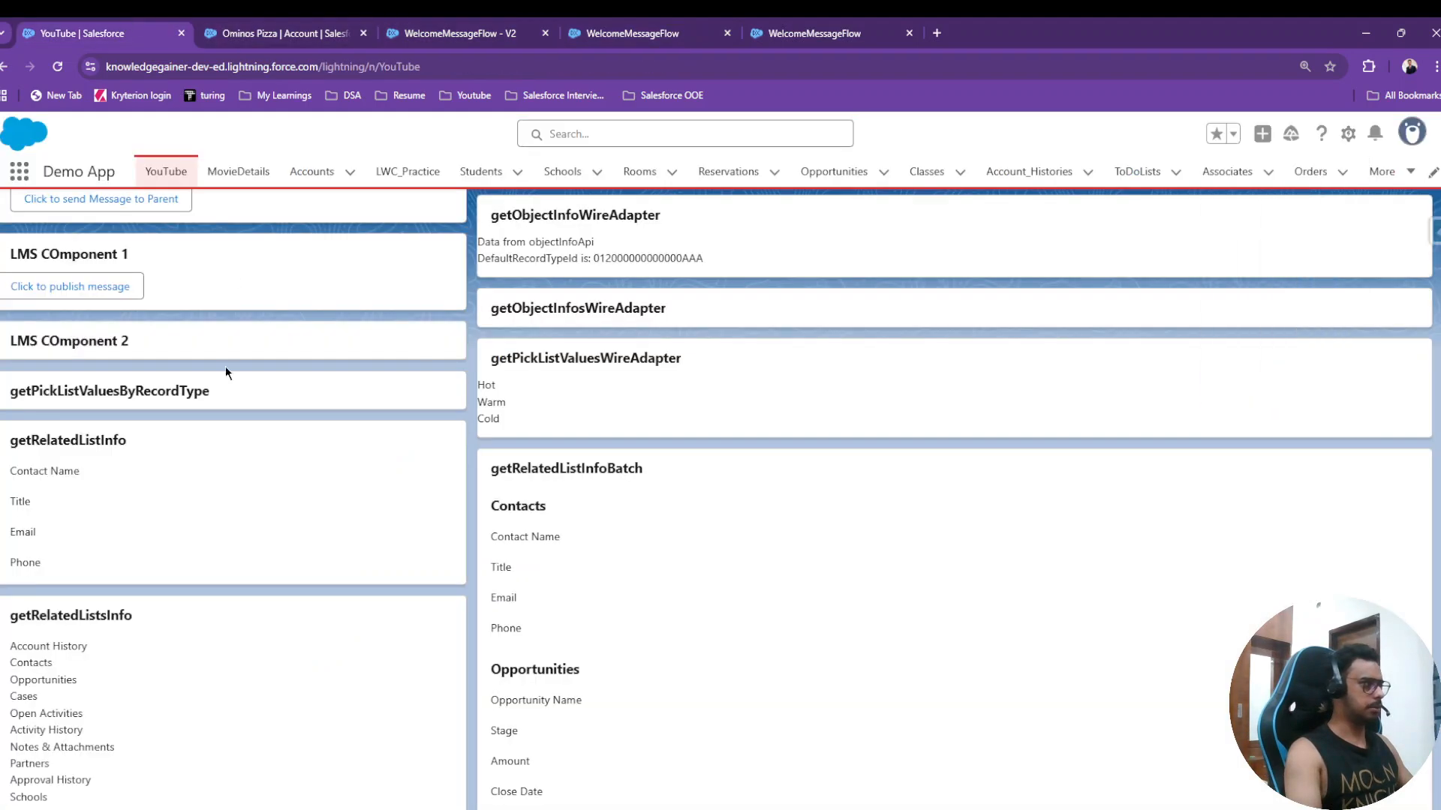
# - Edit the YouTube app page in Lightning App Builder and place a Flow component on the canvas
pyautogui.click(1347, 133)
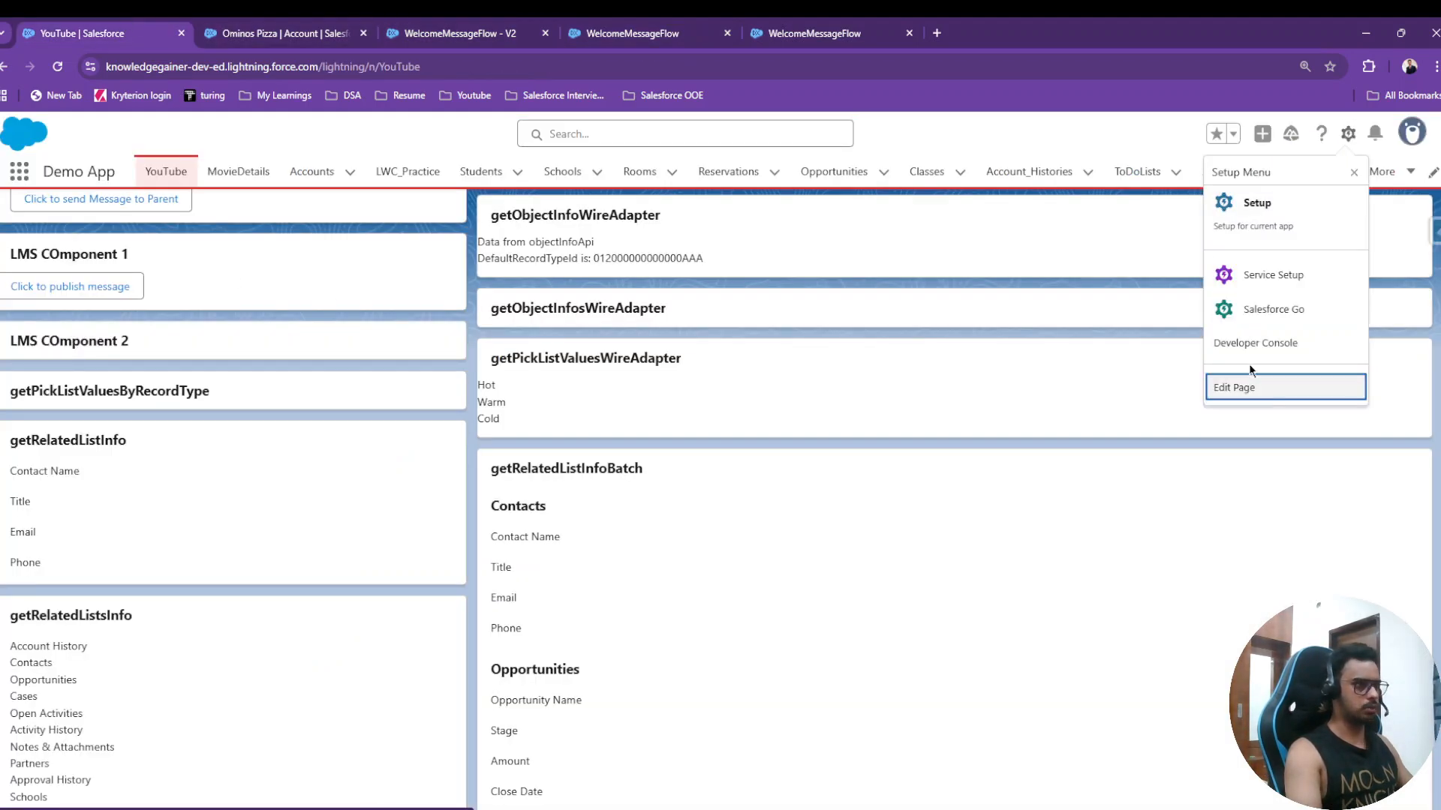
pyautogui.click(303, 24)
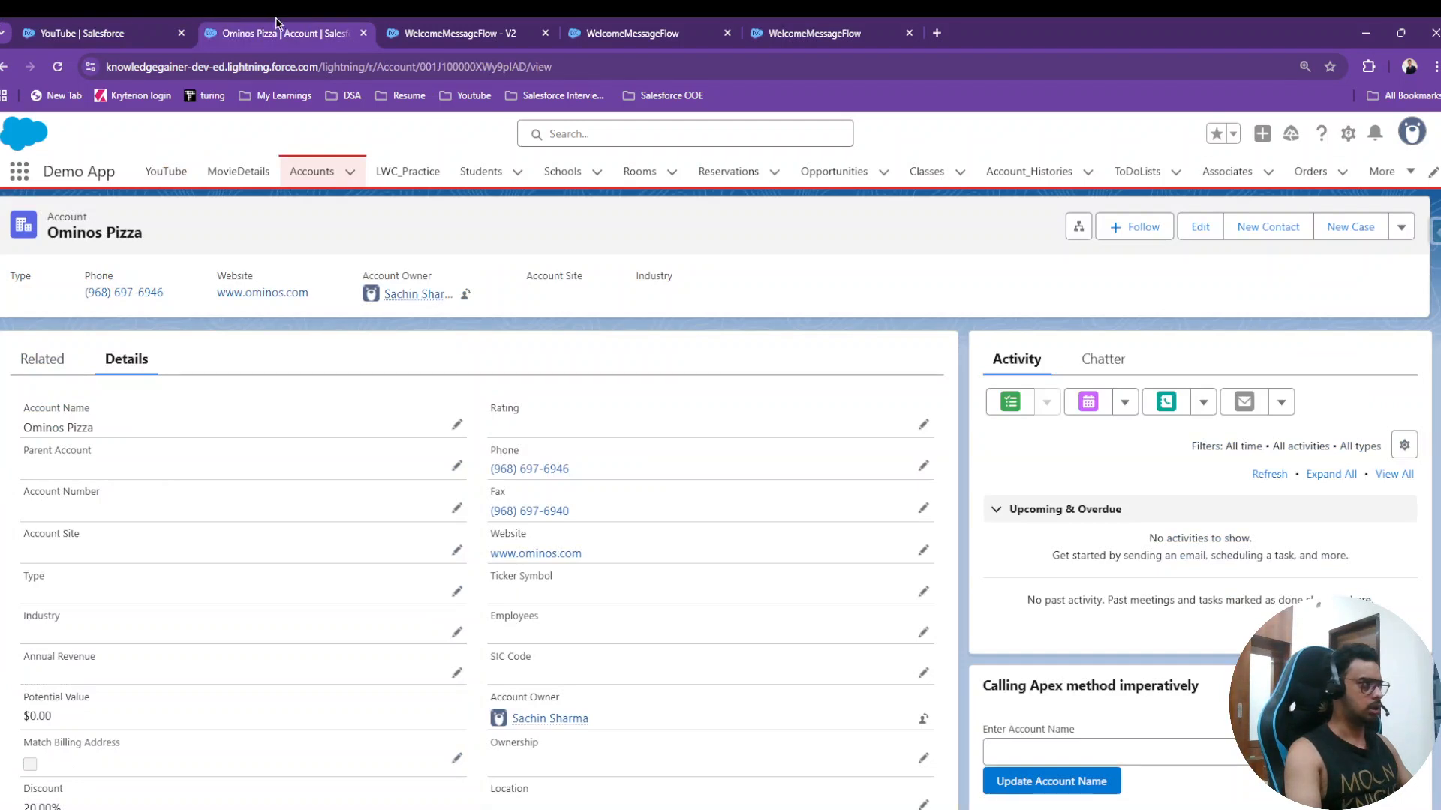
pyautogui.click(138, 30)
pyautogui.click(1347, 133)
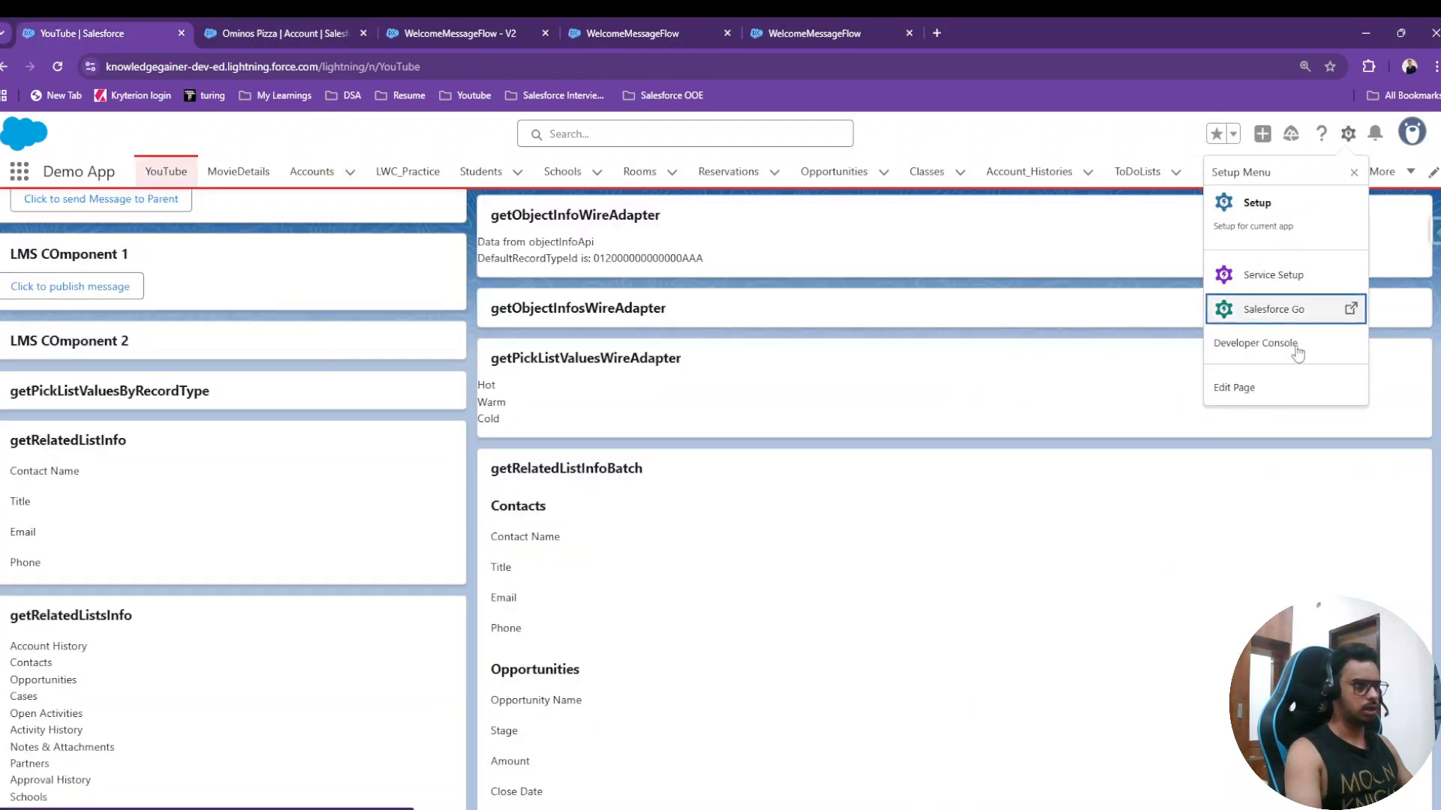
pyautogui.click(1247, 390)
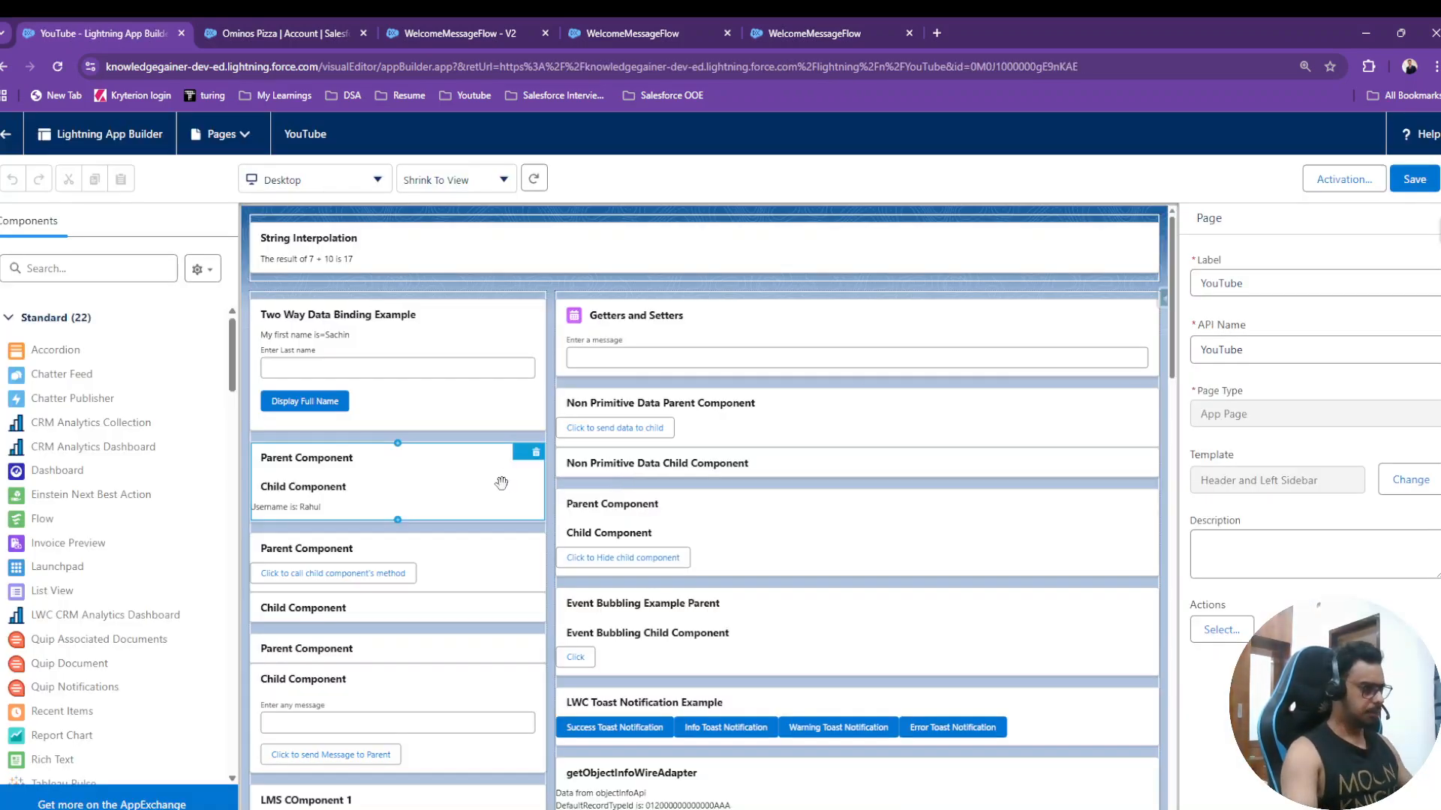
pyautogui.scroll(-15, 480, 484)
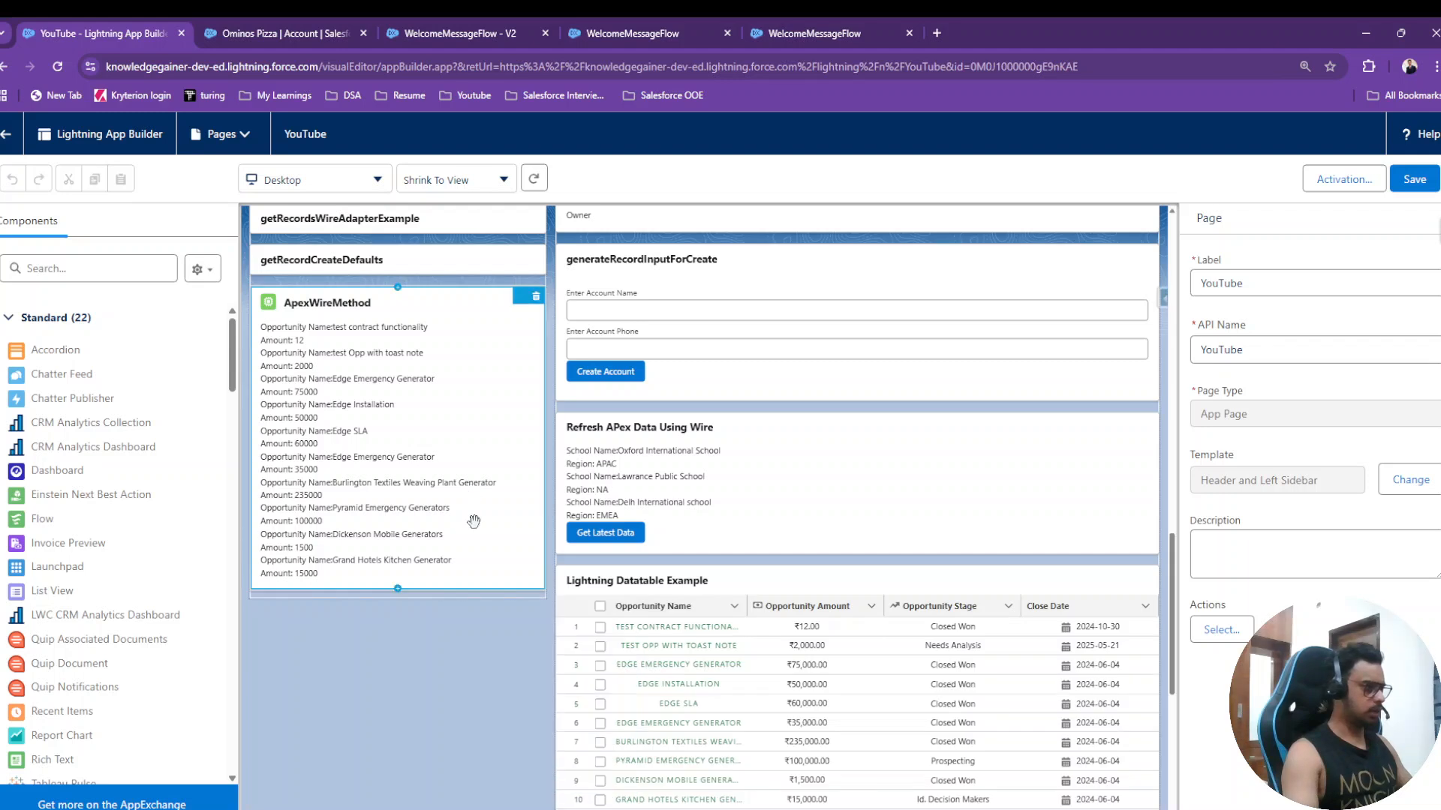
pyautogui.moveTo(42, 524); pyautogui.dragTo(315, 612)
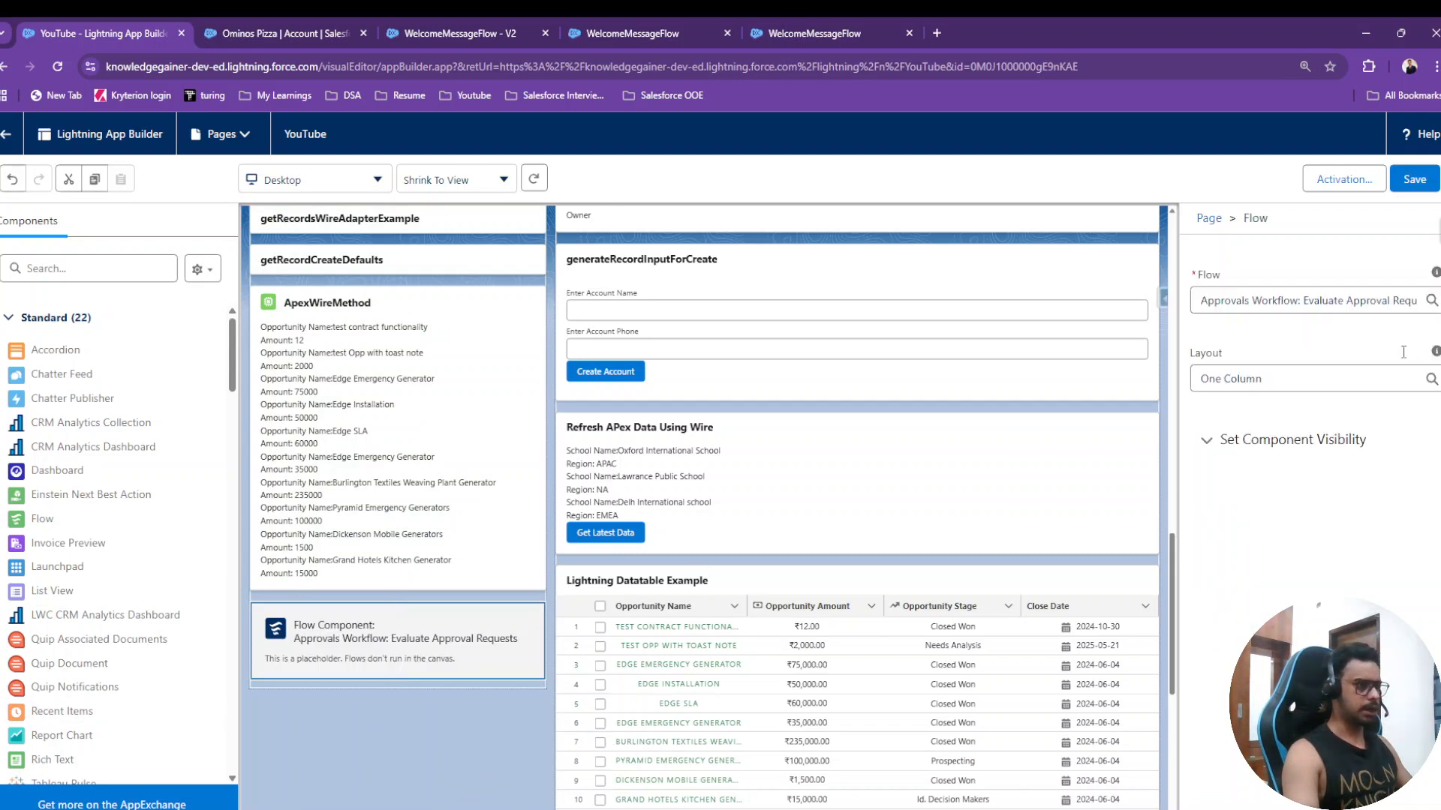
# - Set the Flow component to WelcomeMessageFlow, save the page, and leave the builder
pyautogui.click(1343, 358)
pyautogui.hotkey('ctrl', 'a')
pyautogui.press('BackSpace')
pyautogui.write('wel')
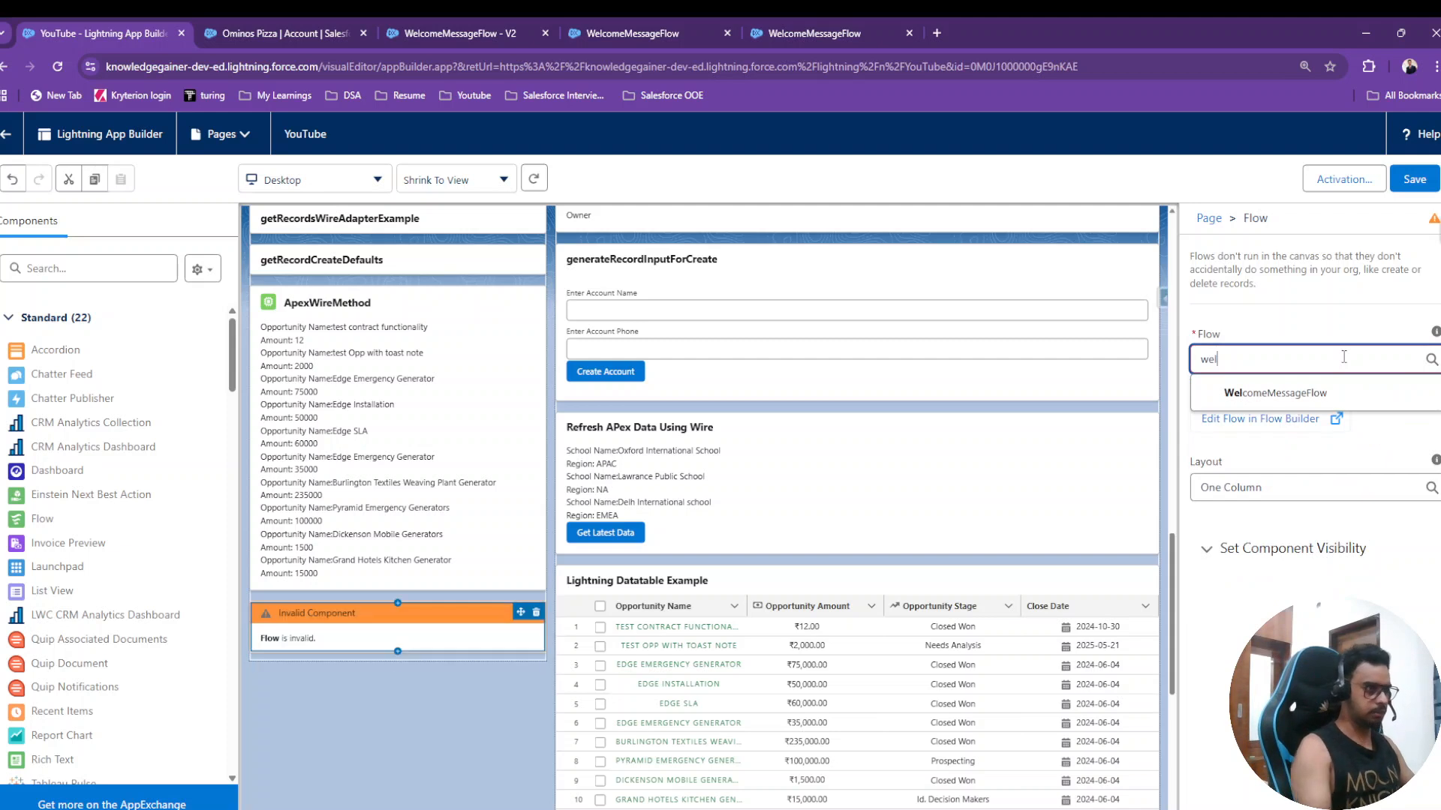
pyautogui.click(1276, 392)
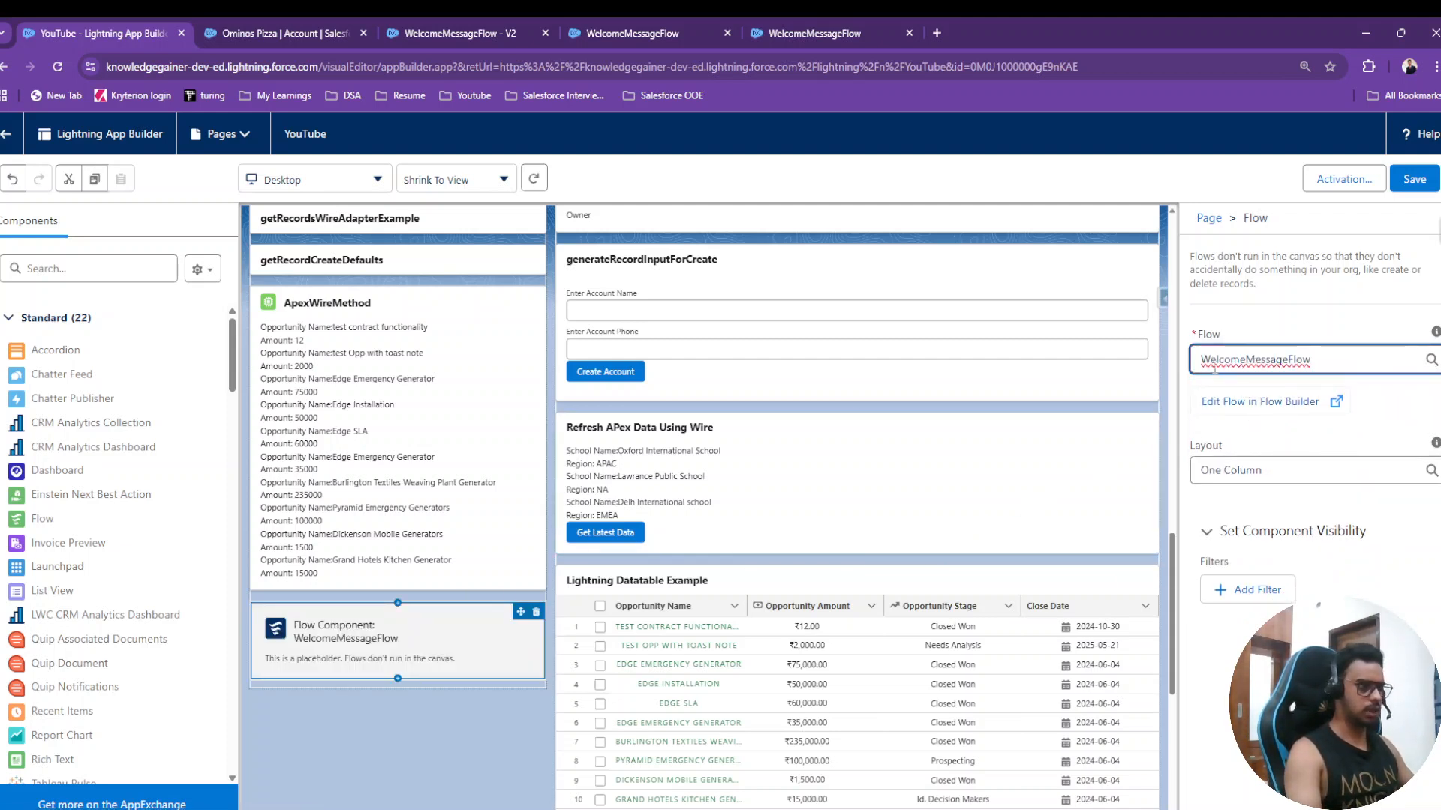
pyautogui.click(1414, 180)
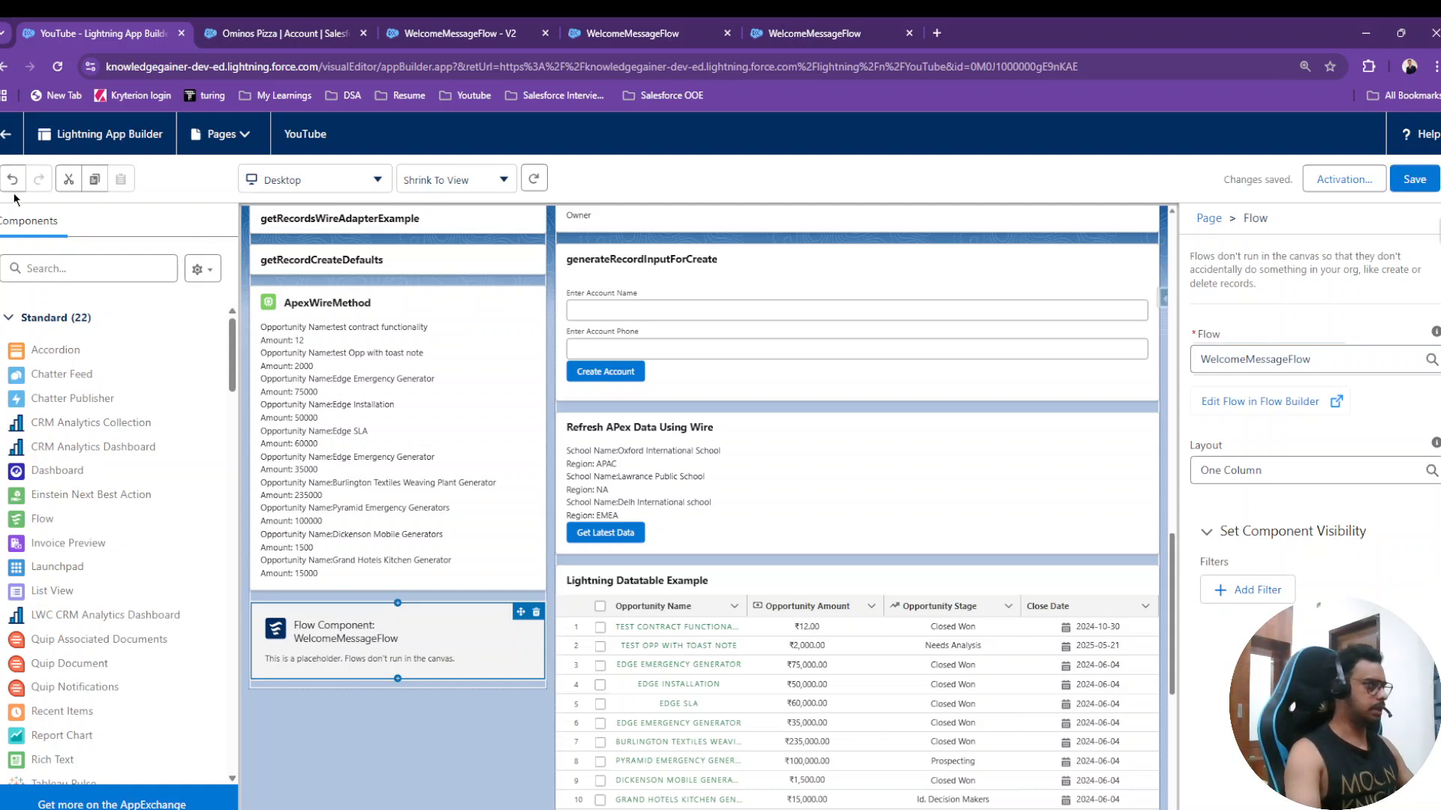
pyautogui.click(9, 135)
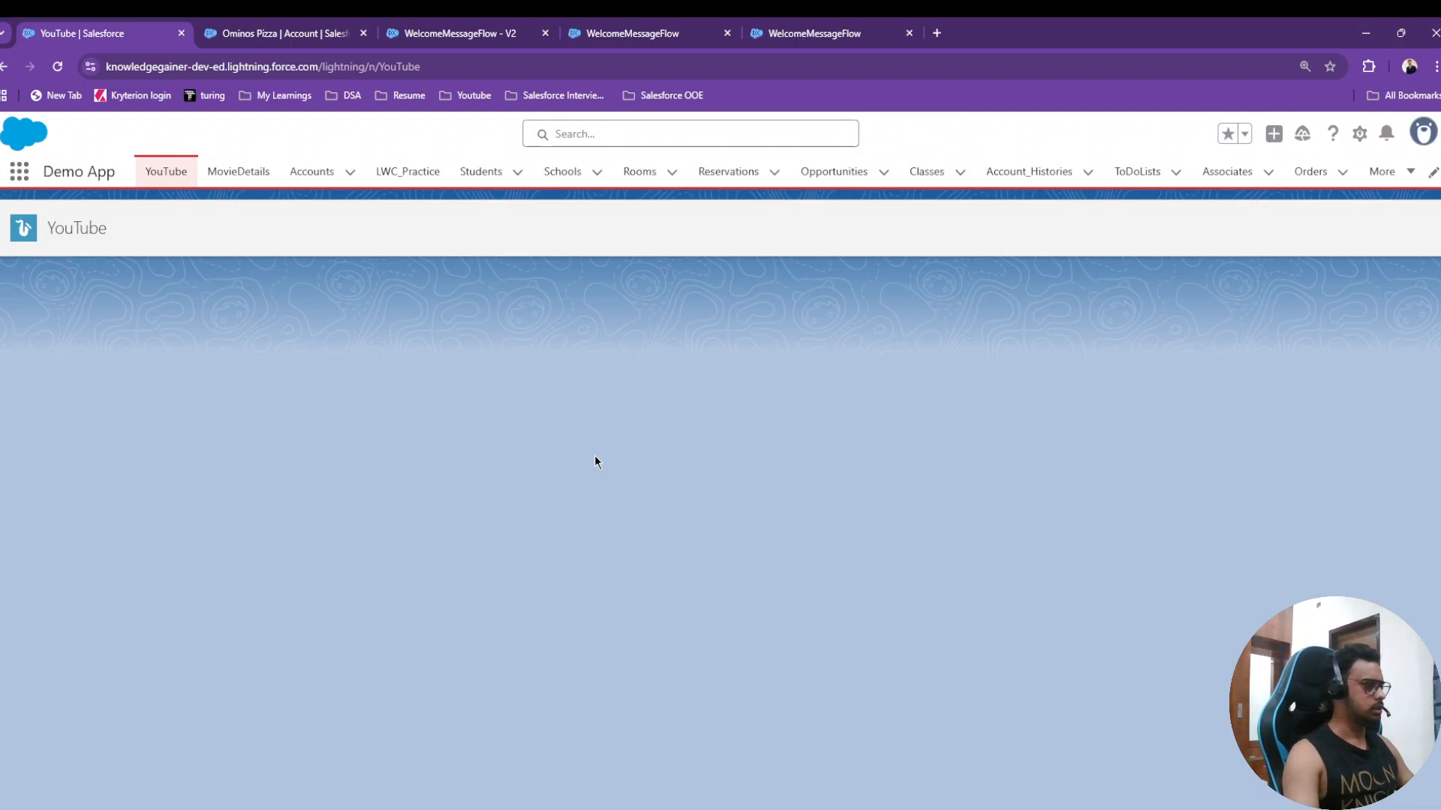
# - In the flow form, enter Account Name 'JFC' and the account's phone number
pyautogui.scroll(-4, 296, 492)
pyautogui.scroll(-20, 296, 492)
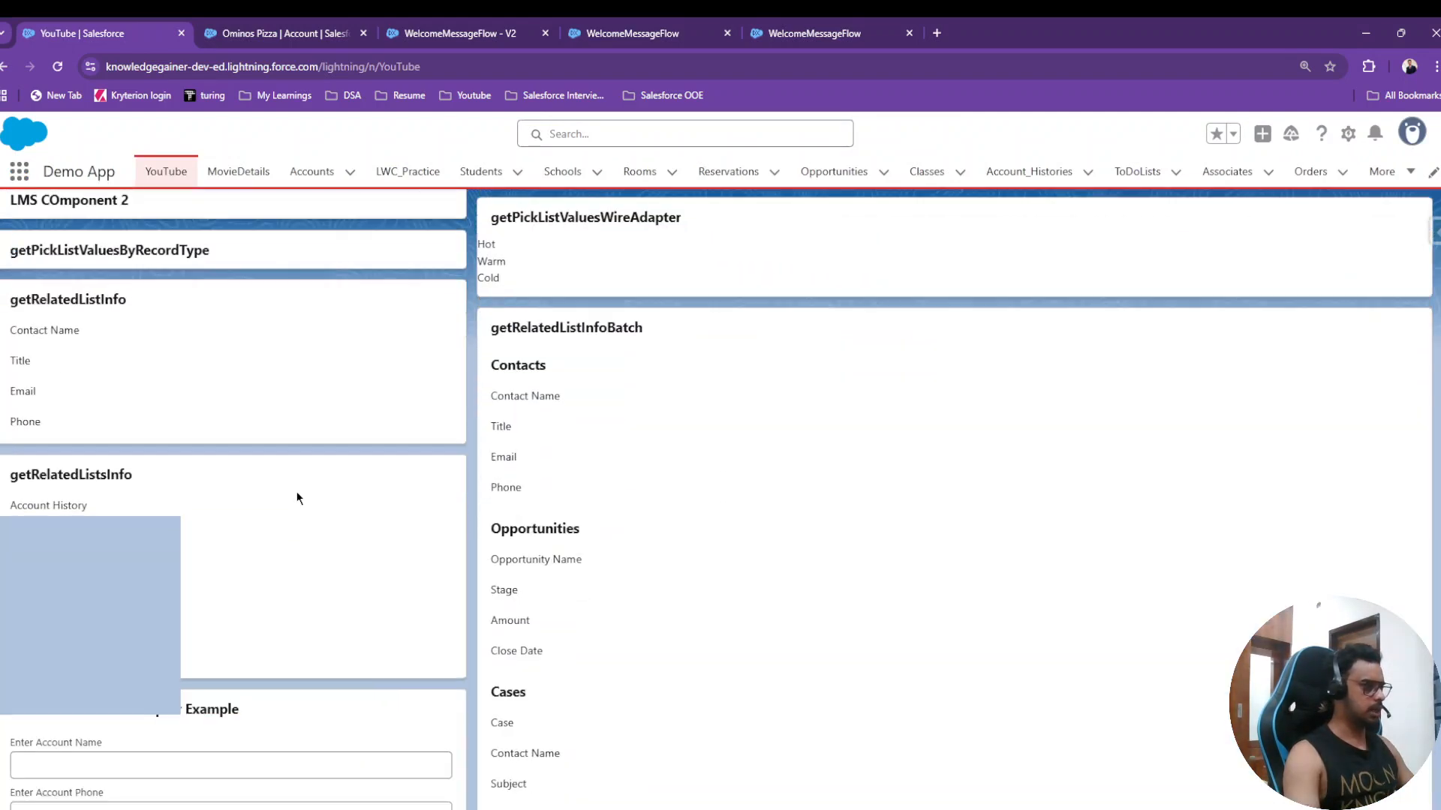
pyautogui.scroll(5, 267, 498)
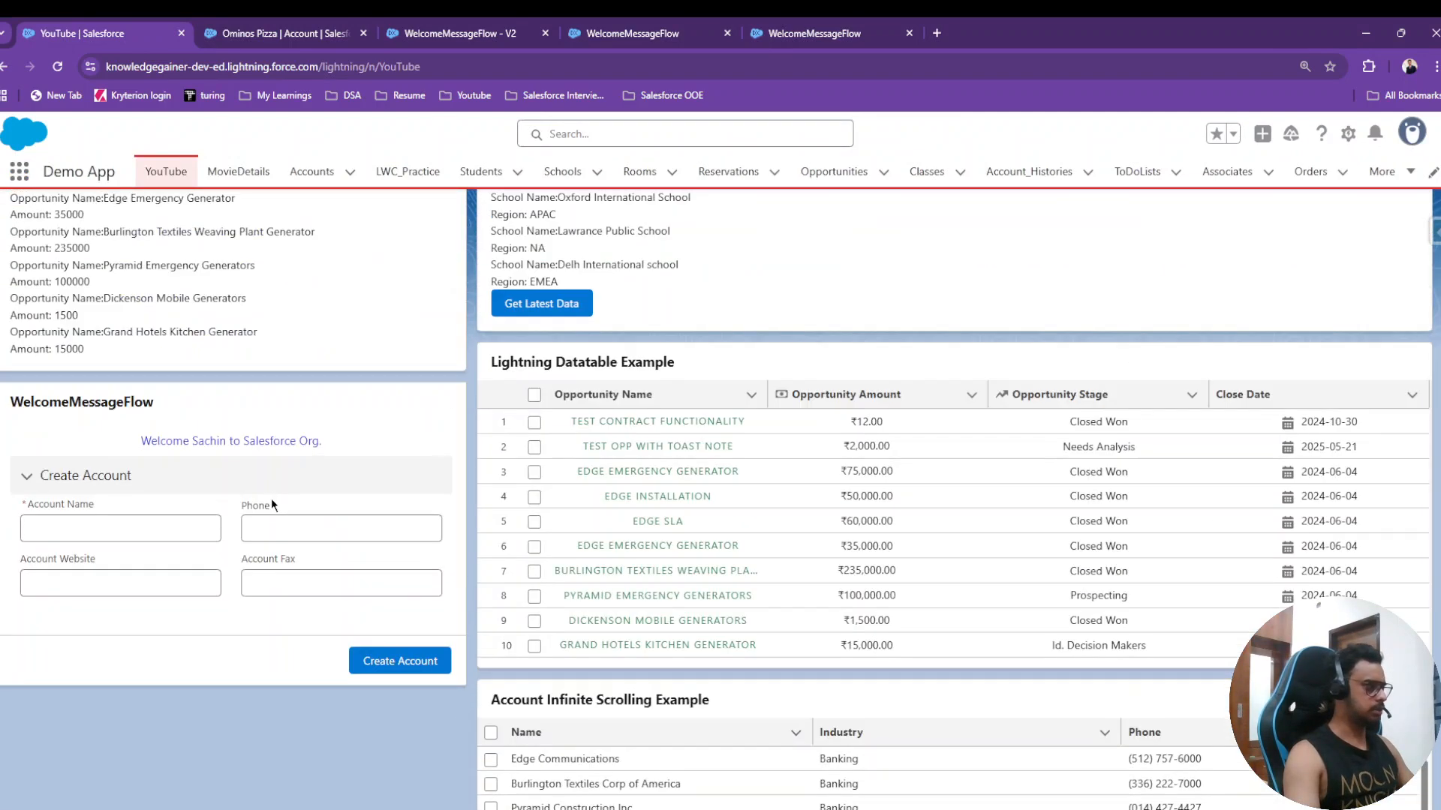
pyautogui.click(102, 529)
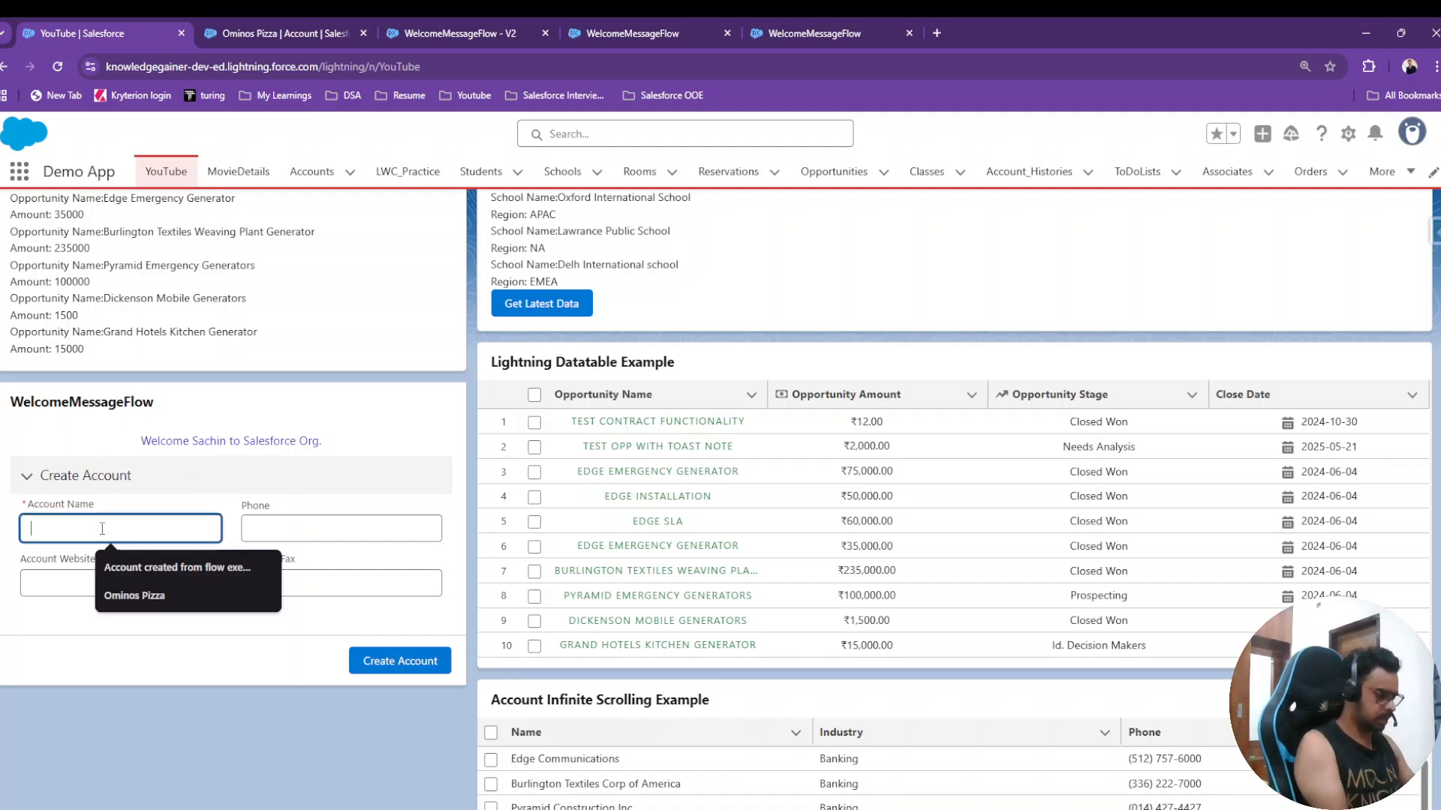
pyautogui.write('JFC')
pyautogui.click(284, 524)
pyautogui.write('1234567890')
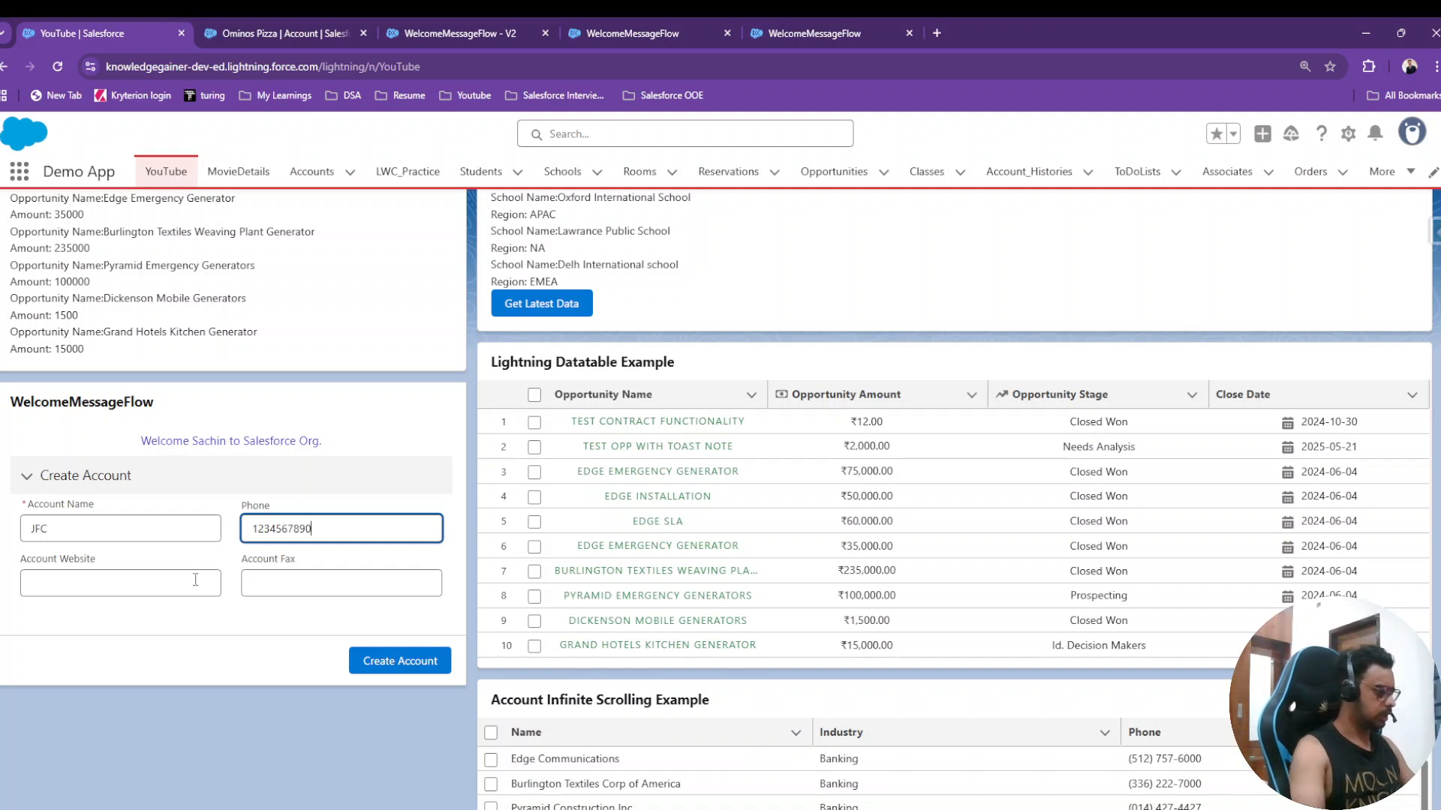
pyautogui.click(195, 579)
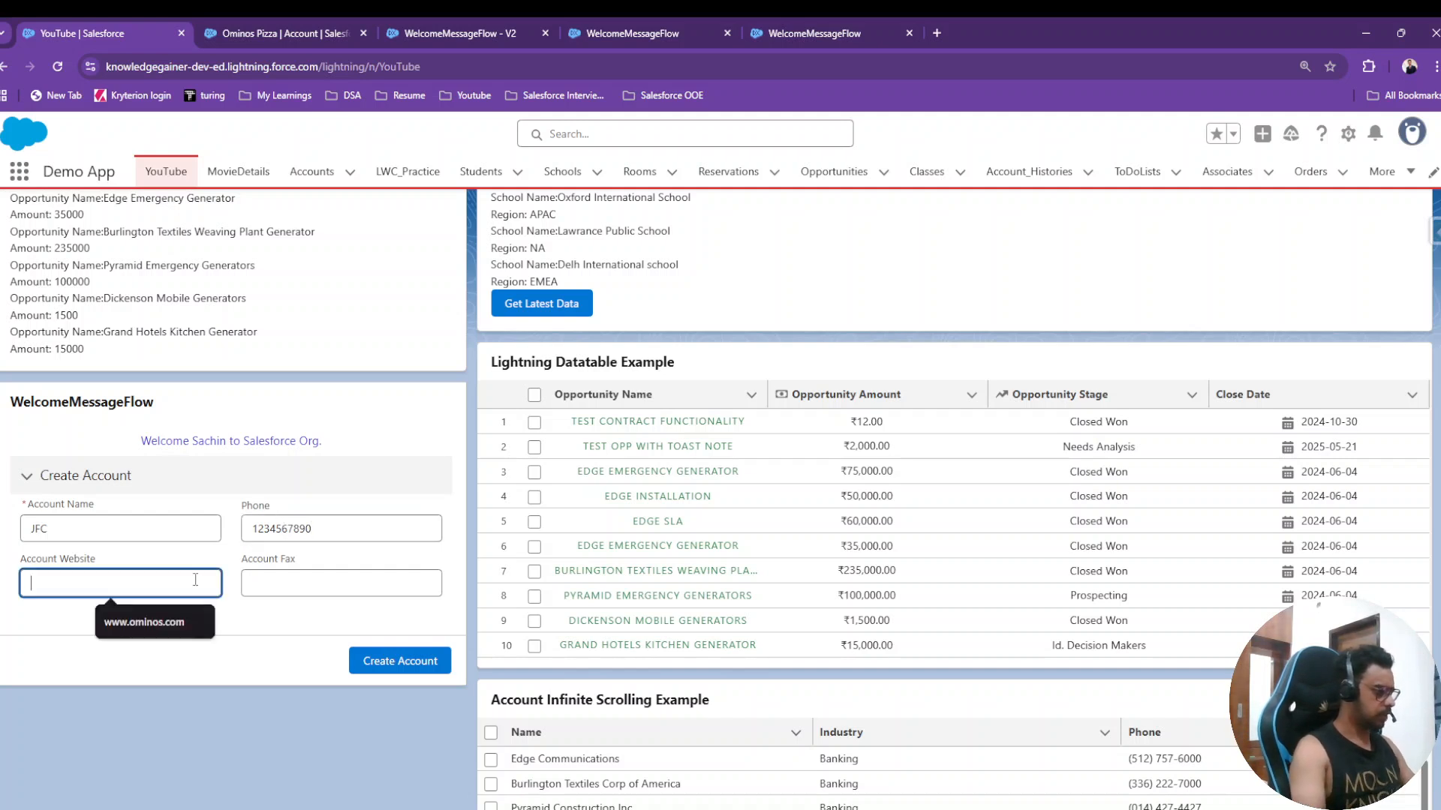
pyautogui.write('www.jfc.com')
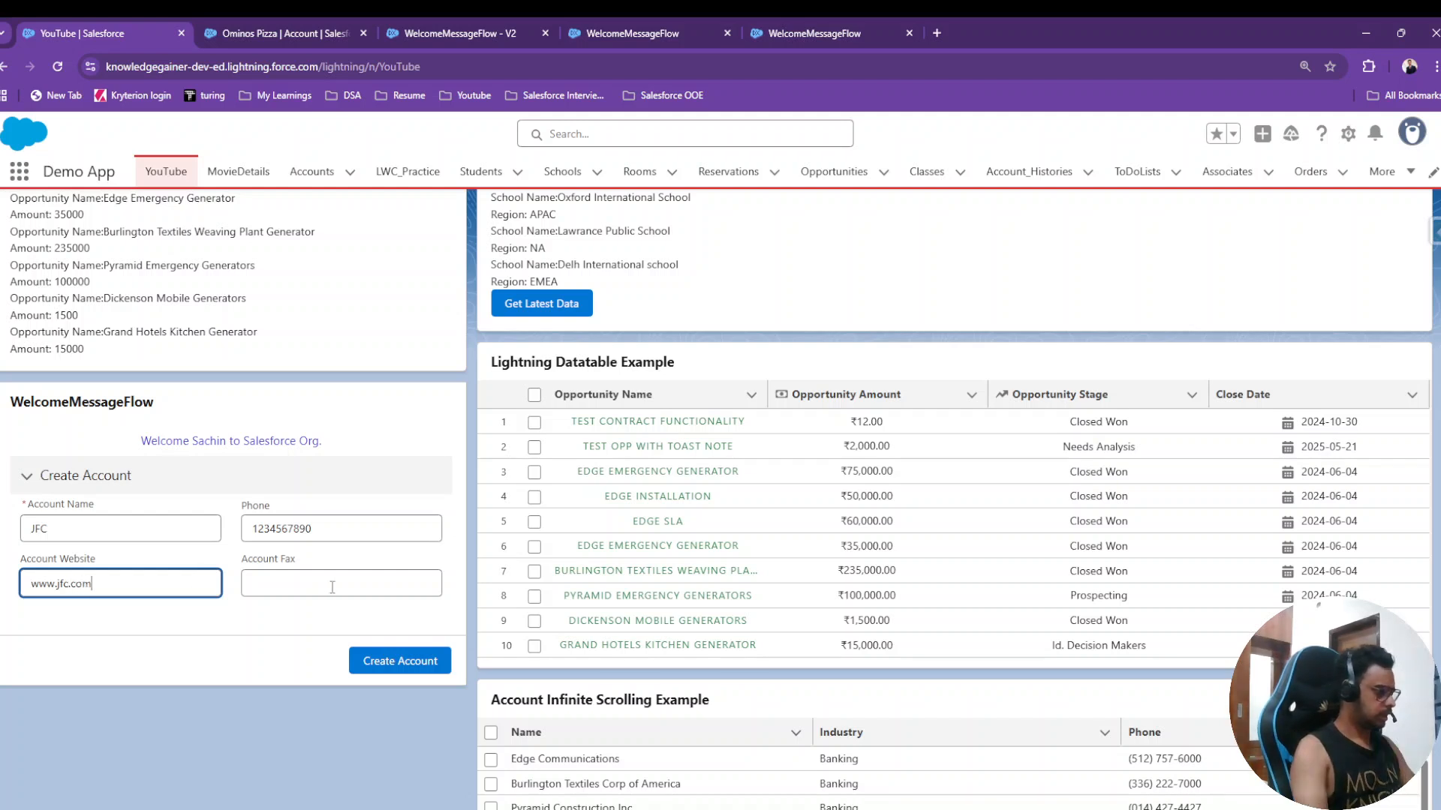
pyautogui.click(329, 522)
pyautogui.doubleClick(329, 522)
pyautogui.hotkey('ctrl', 'c')
pyautogui.click(292, 575)
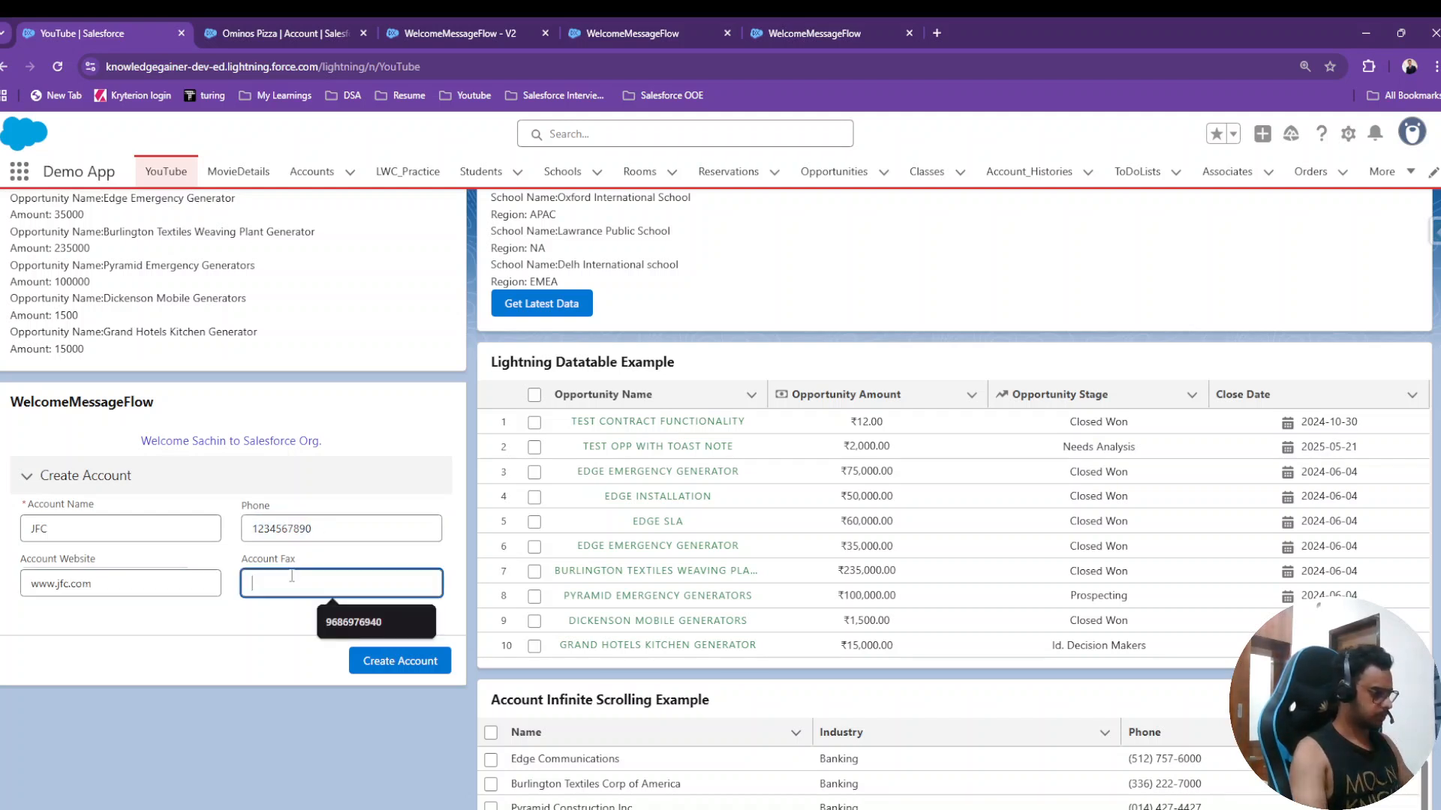
pyautogui.hotkey('ctrl', 'v')
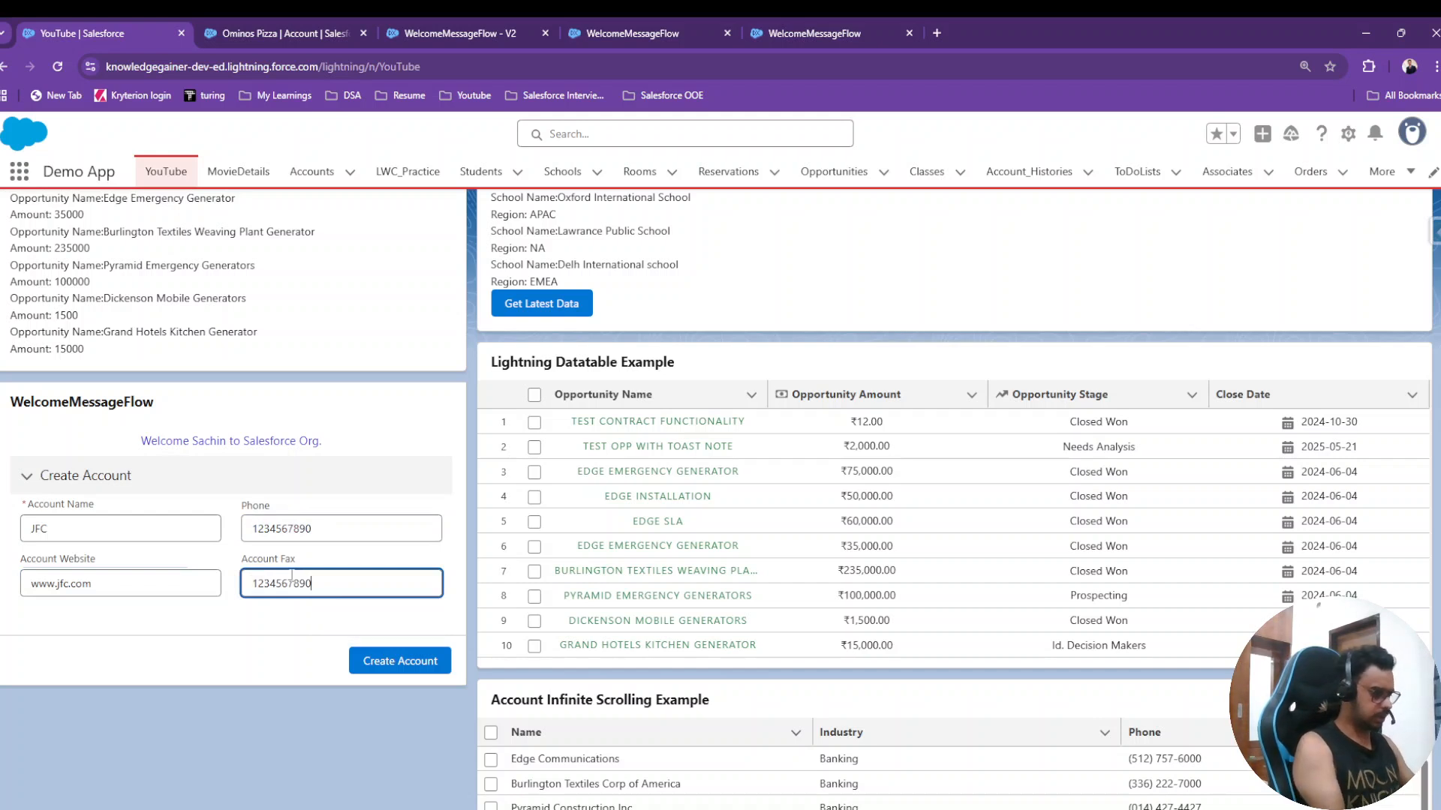
pyautogui.press('BackSpace')
pyautogui.write('6')
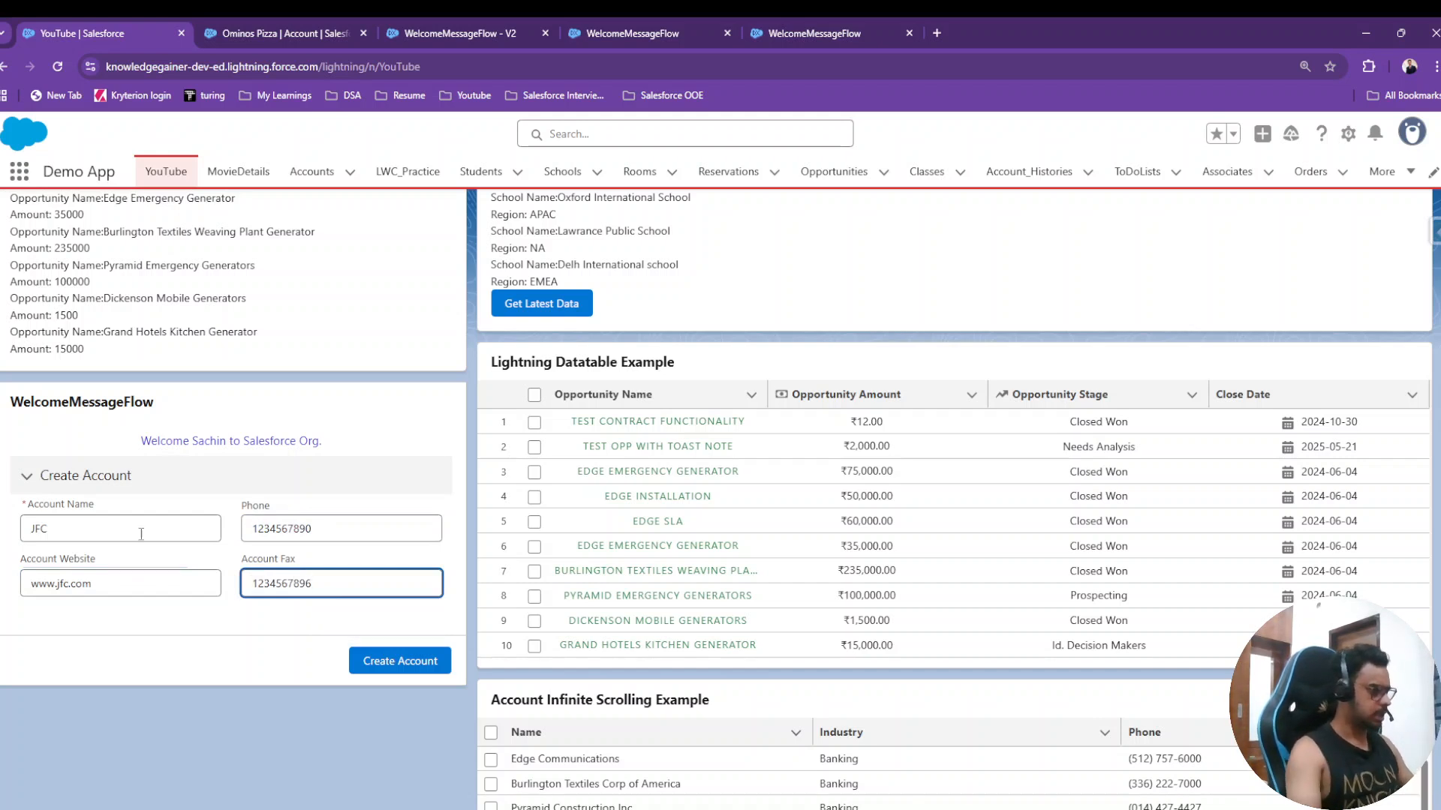
pyautogui.click(408, 670)
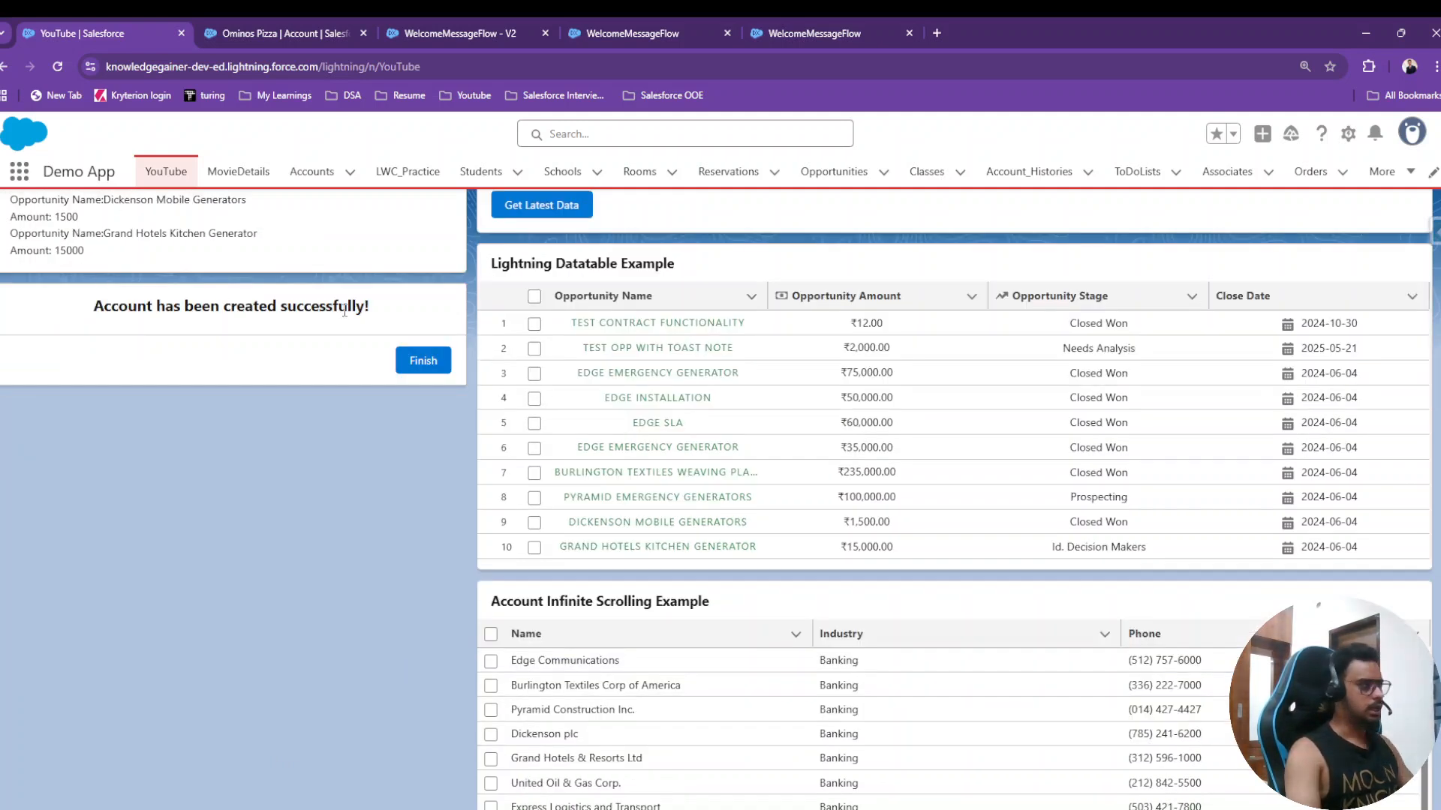
# - Finish the flow to reset the form and open the Accounts list in a new tab
pyautogui.click(421, 358)
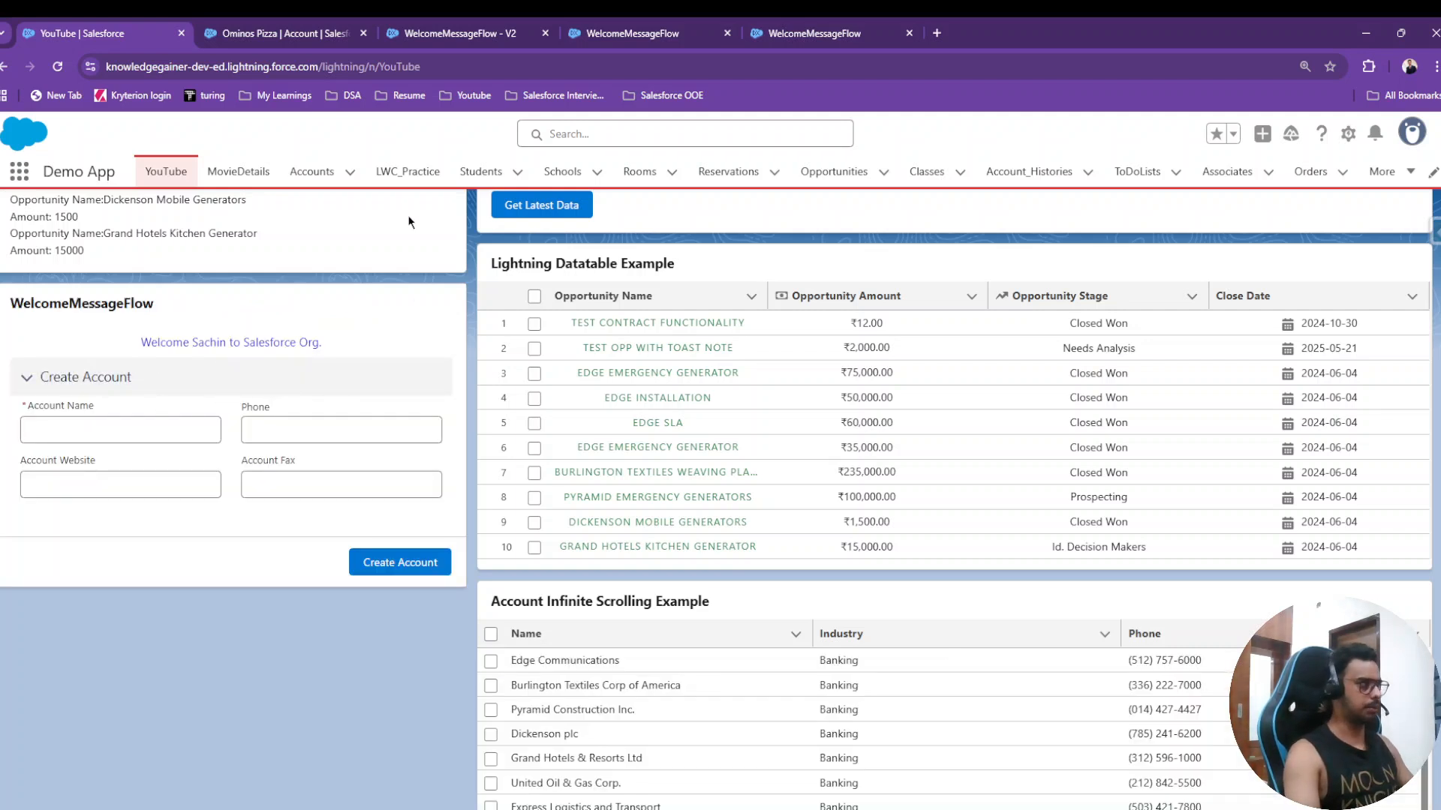
pyautogui.rightClick(309, 179)
pyautogui.click(346, 193)
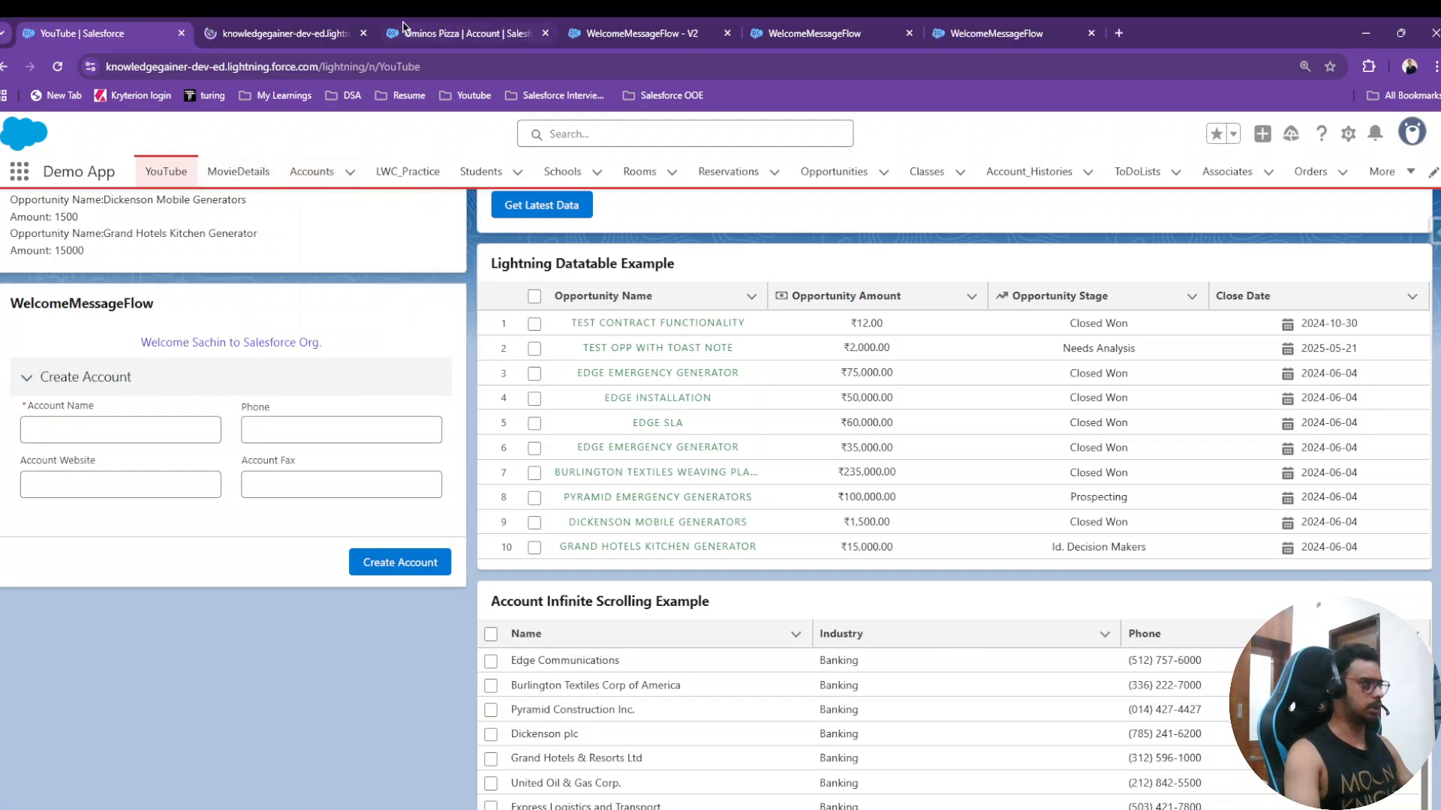
pyautogui.click(293, 33)
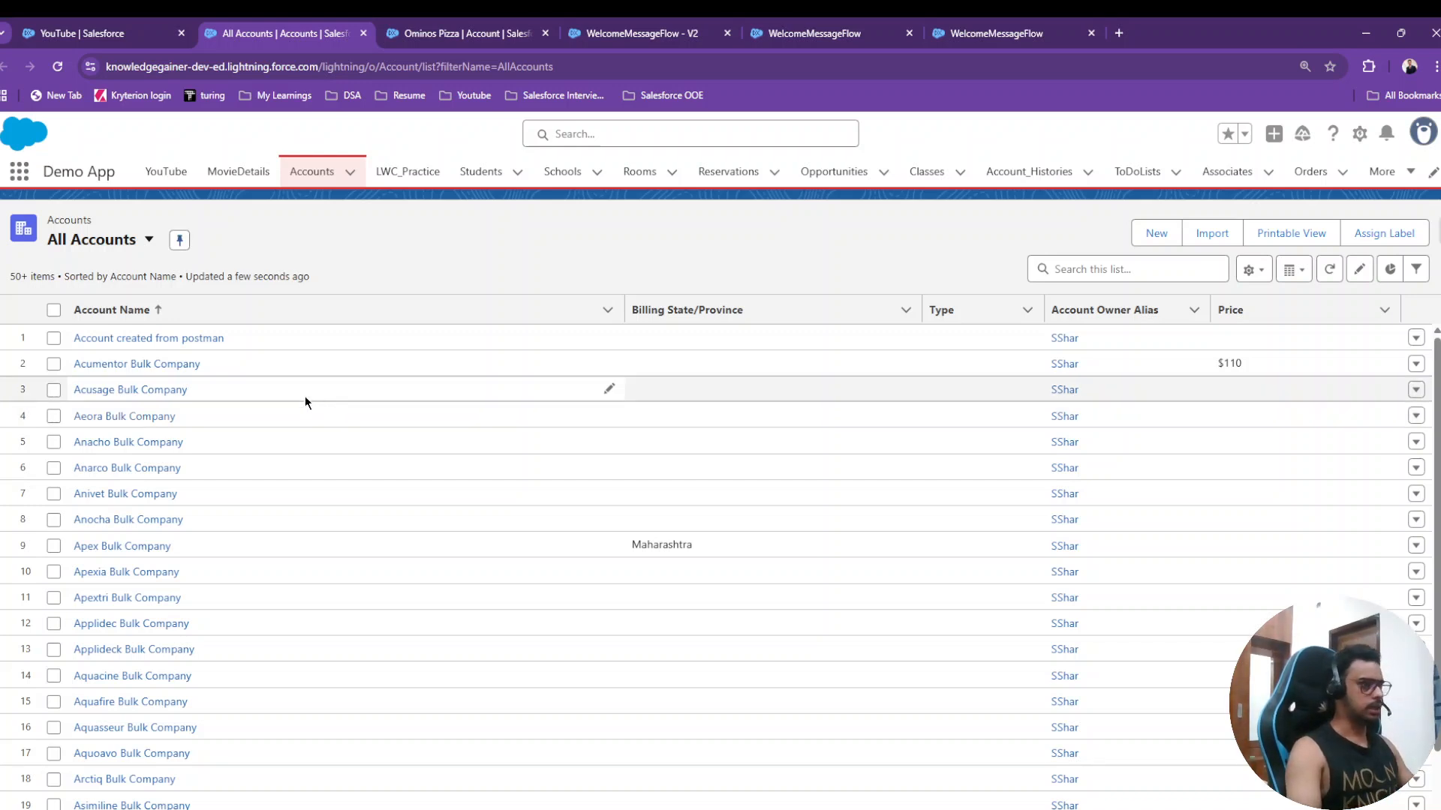
# - Search the accounts for 'jfc', open the JFC record, and review its Details fields
pyautogui.click(1097, 270)
pyautogui.write('jfc')
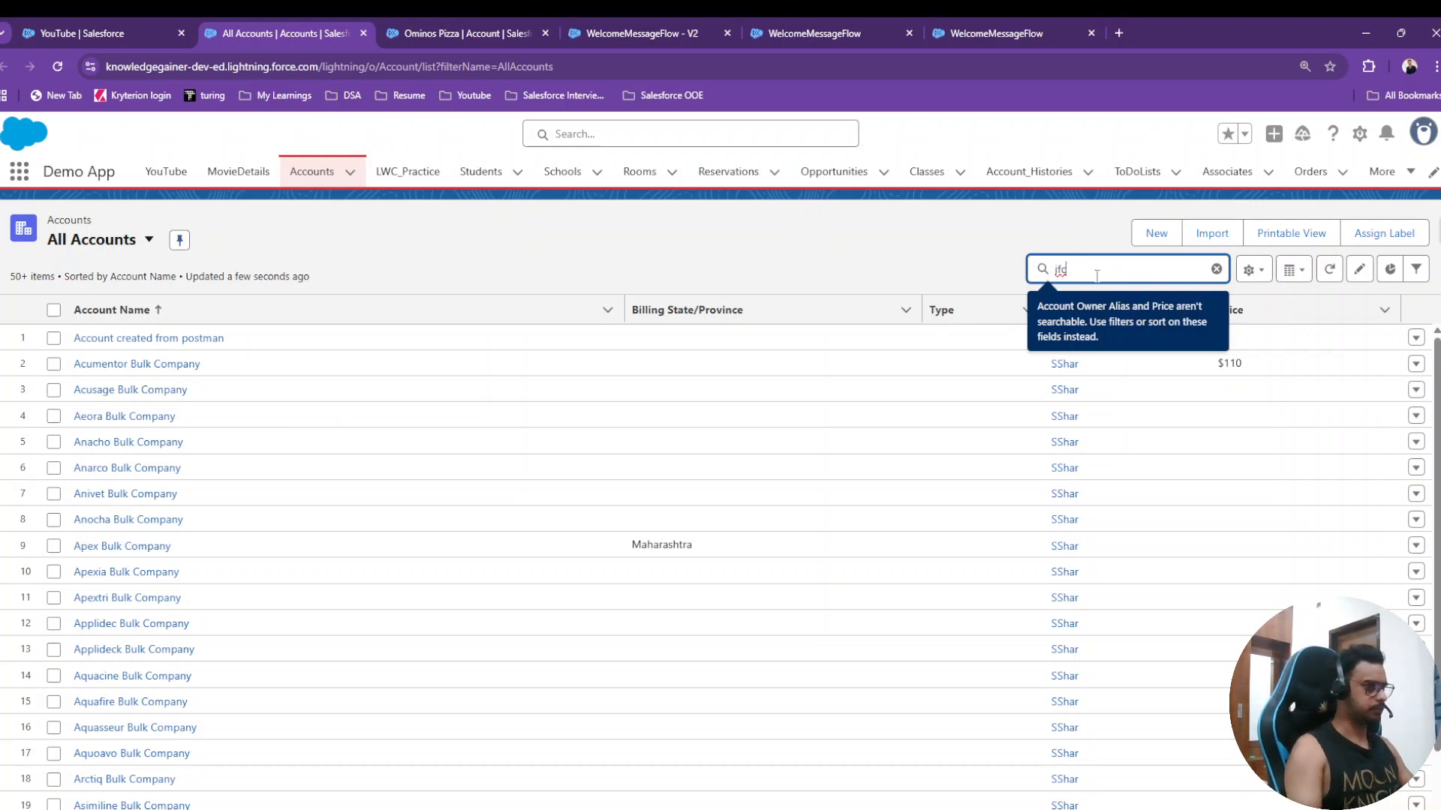
pyautogui.press('Return')
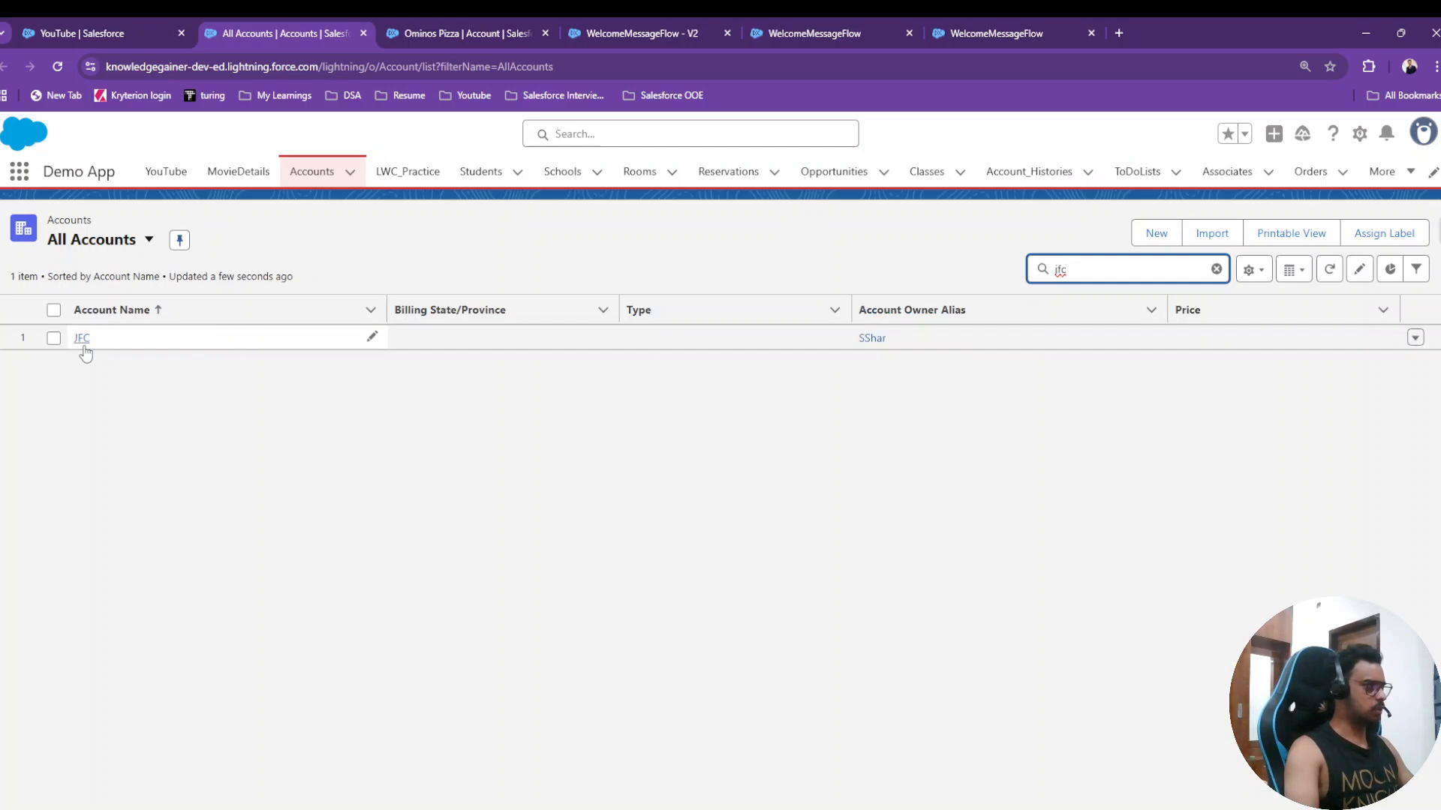
pyautogui.click(83, 340)
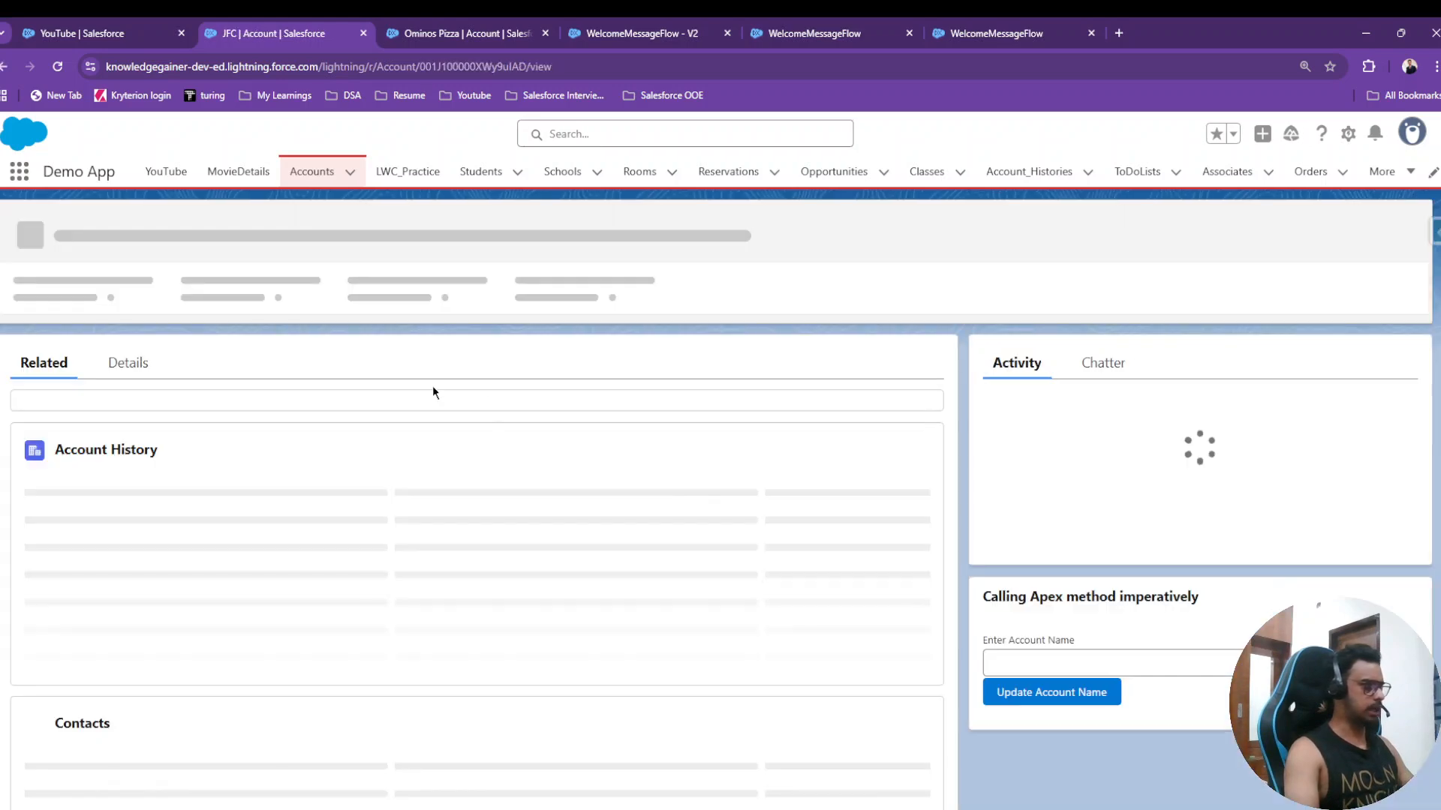
pyautogui.scroll(-5, 754, 444)
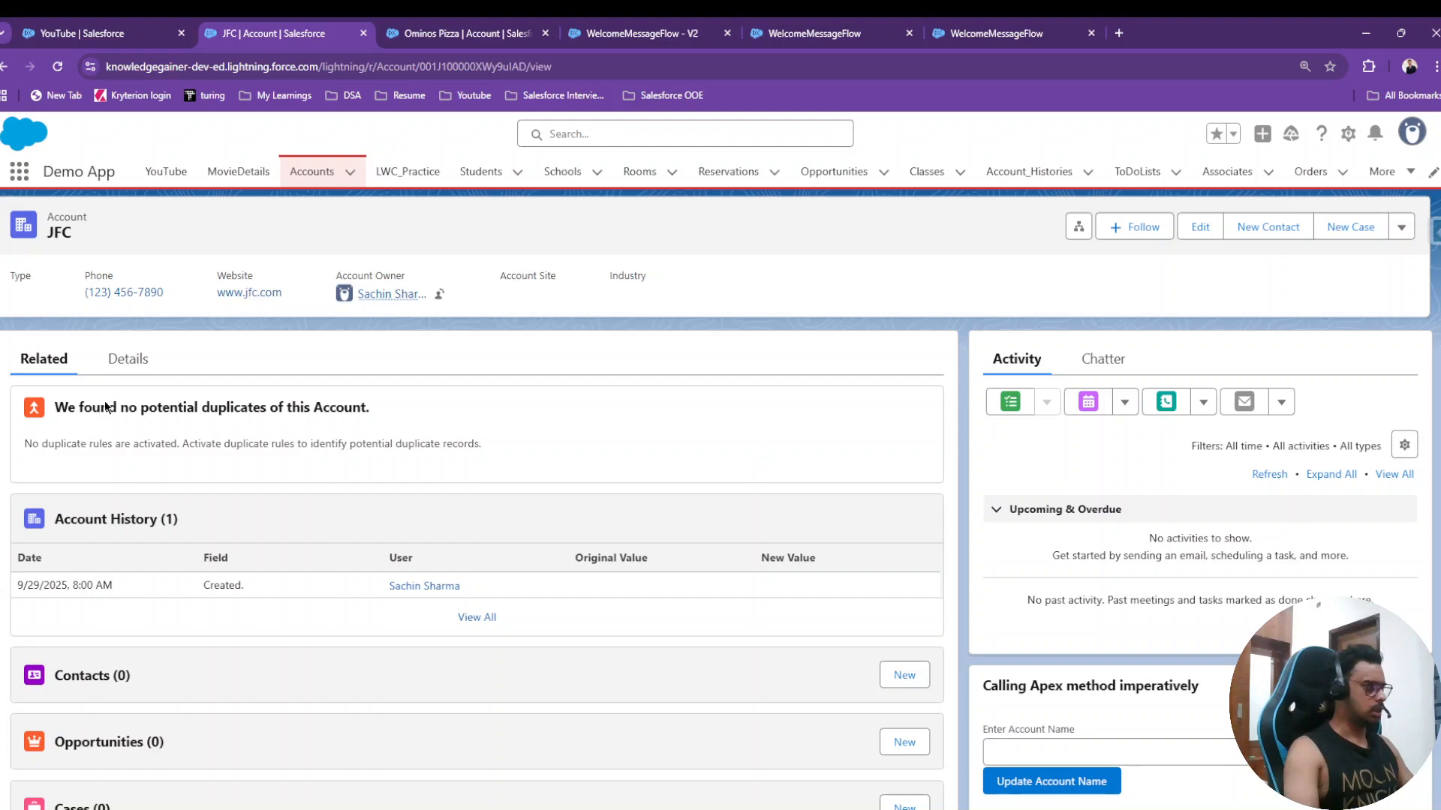
pyautogui.click(126, 359)
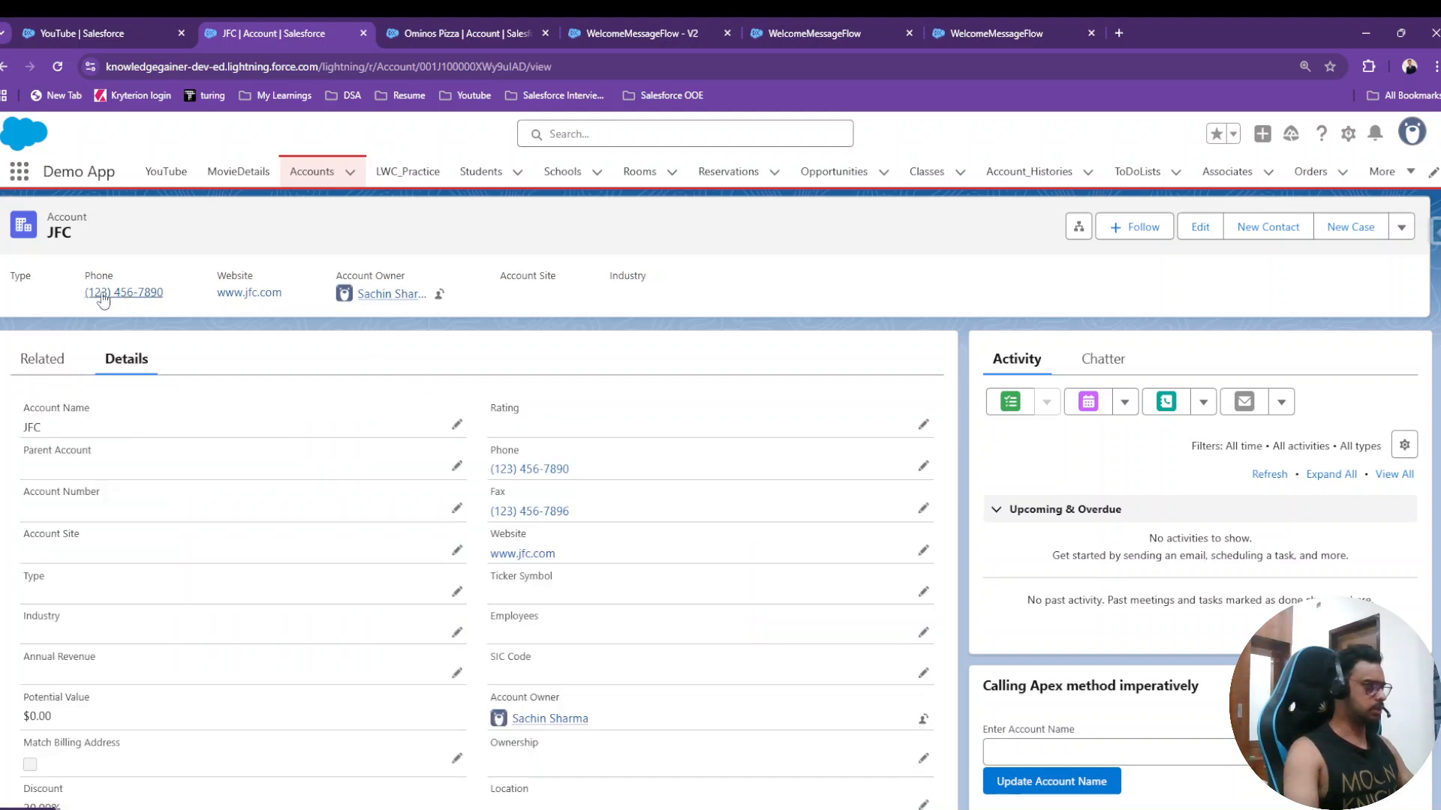
pyautogui.scroll(-5, 683, 611)
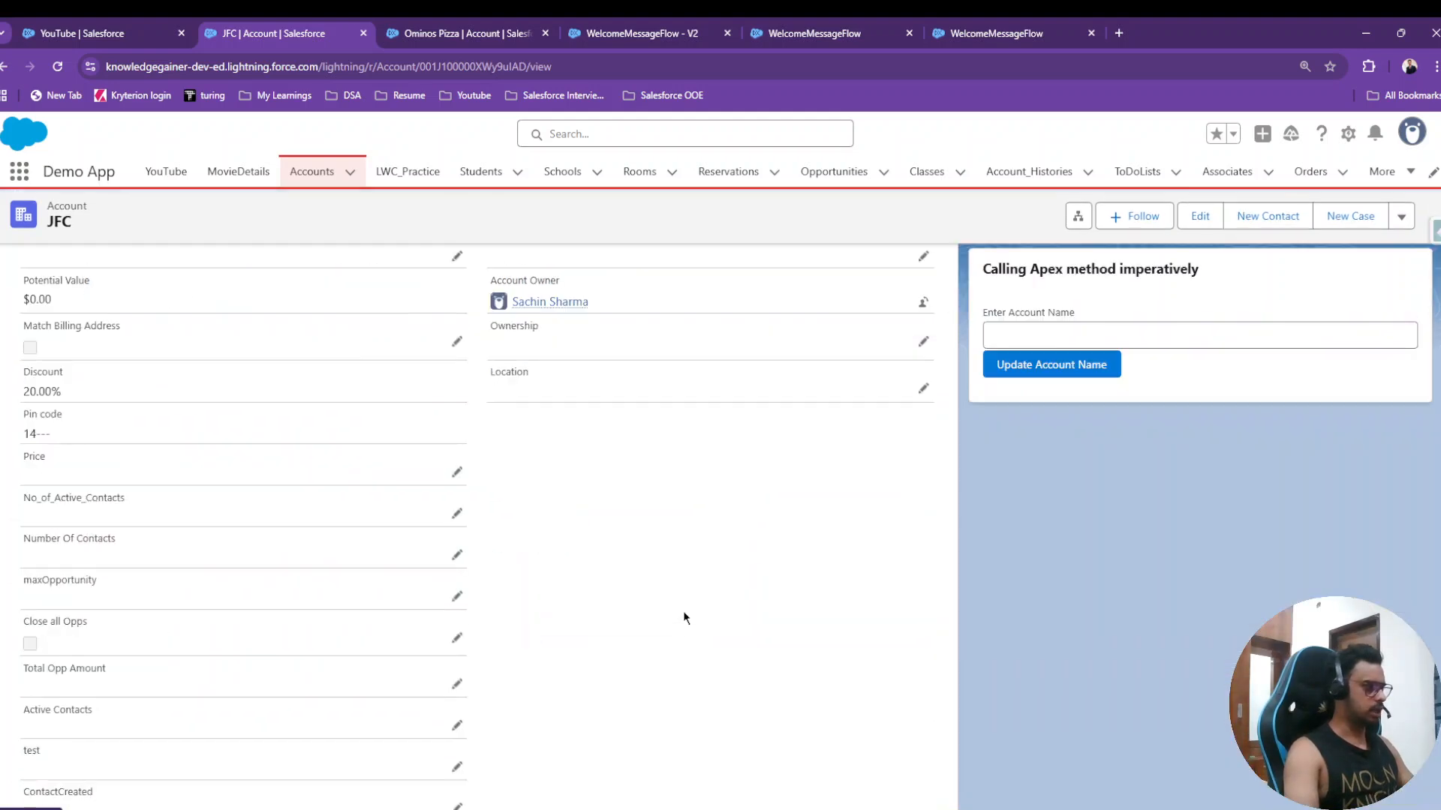
pyautogui.scroll(-10, 683, 611)
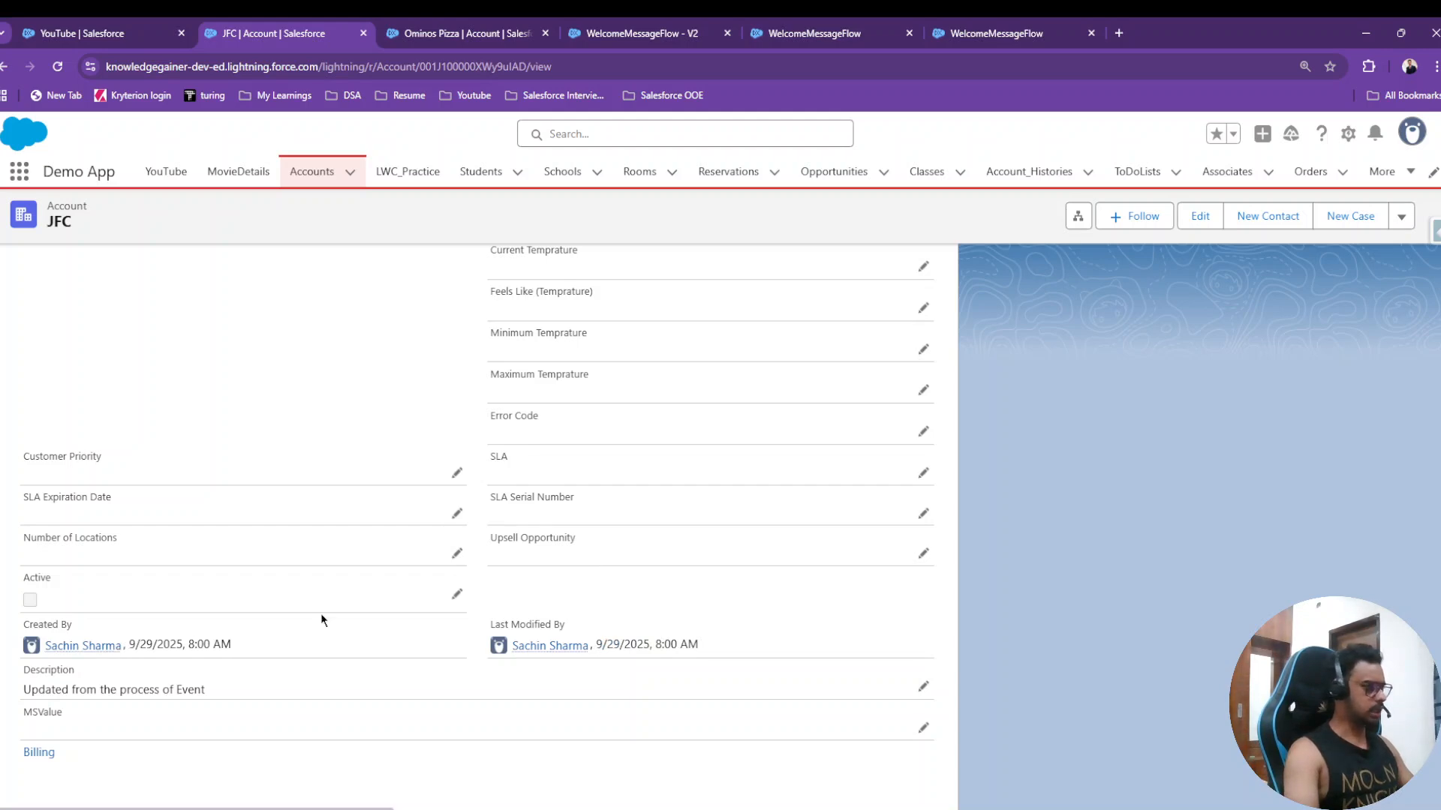
pyautogui.scroll(15, 380, 602)
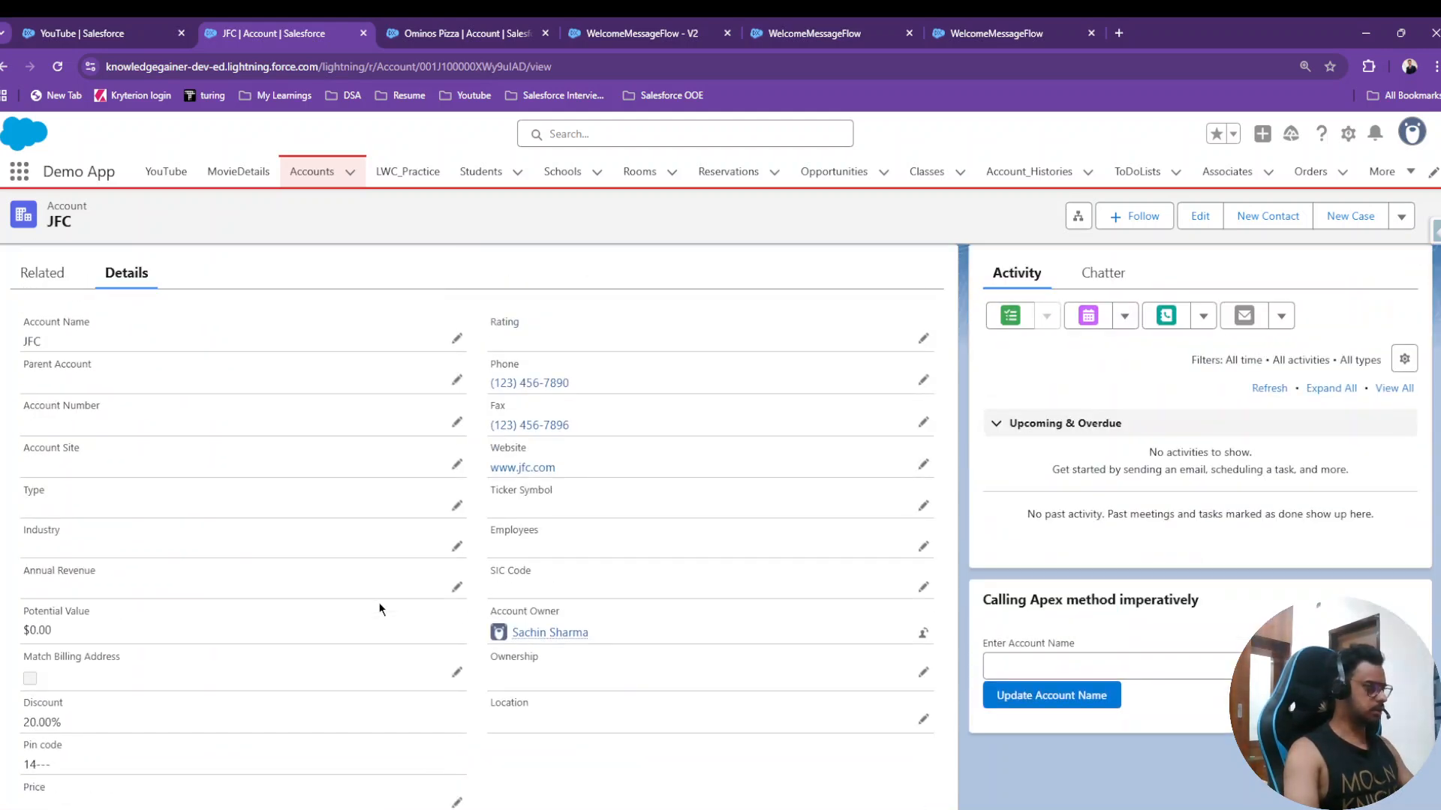
pyautogui.scroll(2, 380, 609)
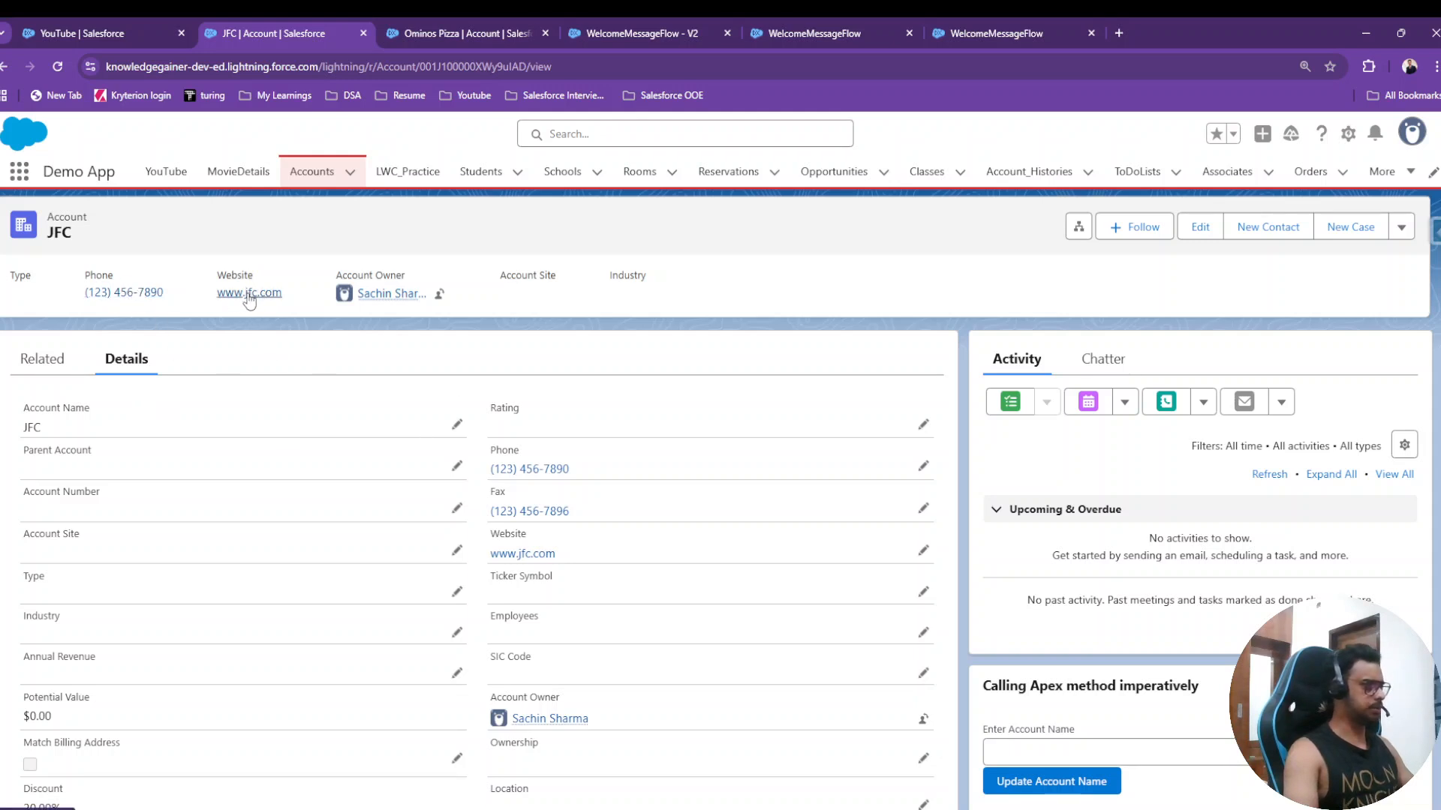
# - Compare the JFC record with the YouTube app page, ending back on the YouTube page
pyautogui.click(148, 31)
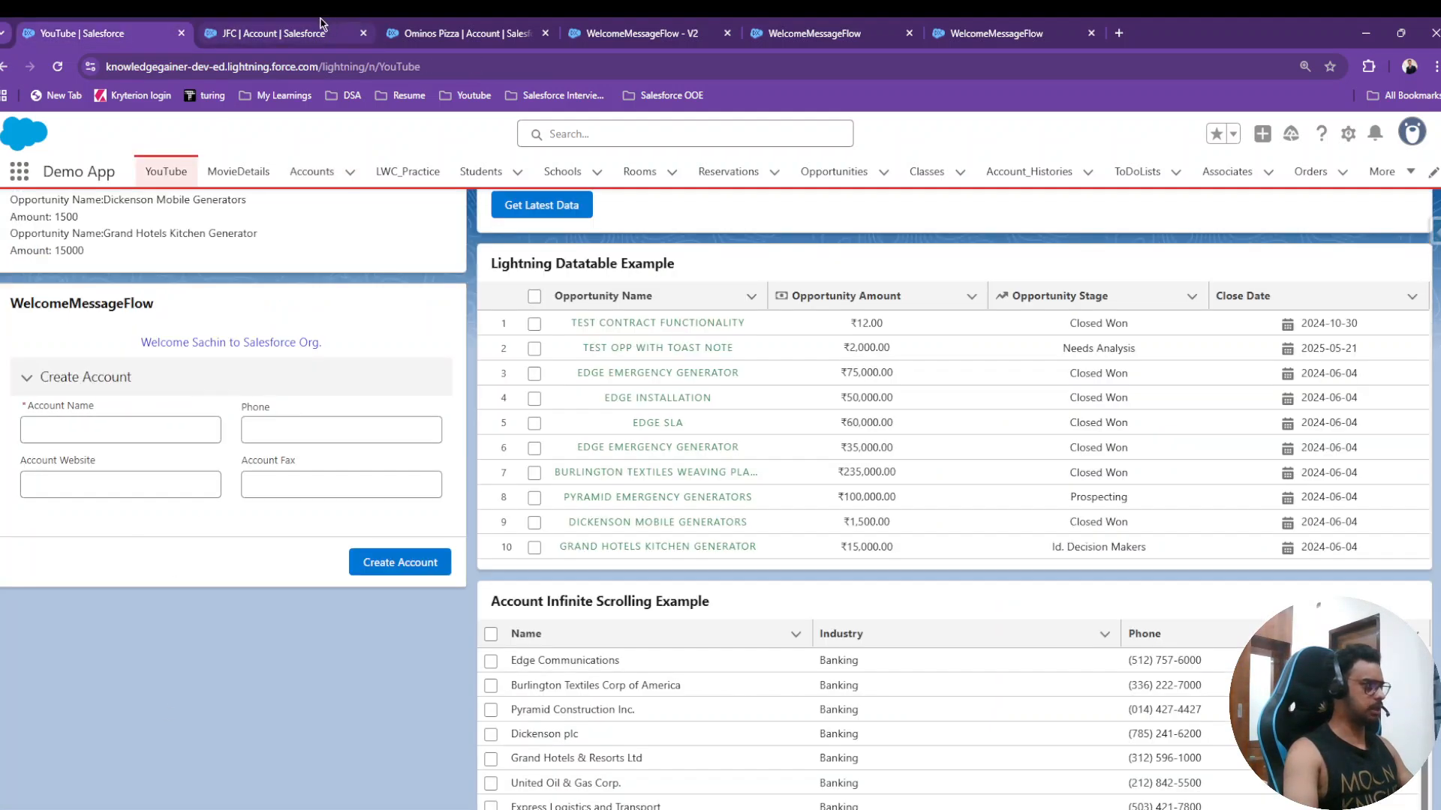
pyautogui.click(274, 33)
pyautogui.scroll(-3, 559, 497)
pyautogui.scroll(3, 559, 496)
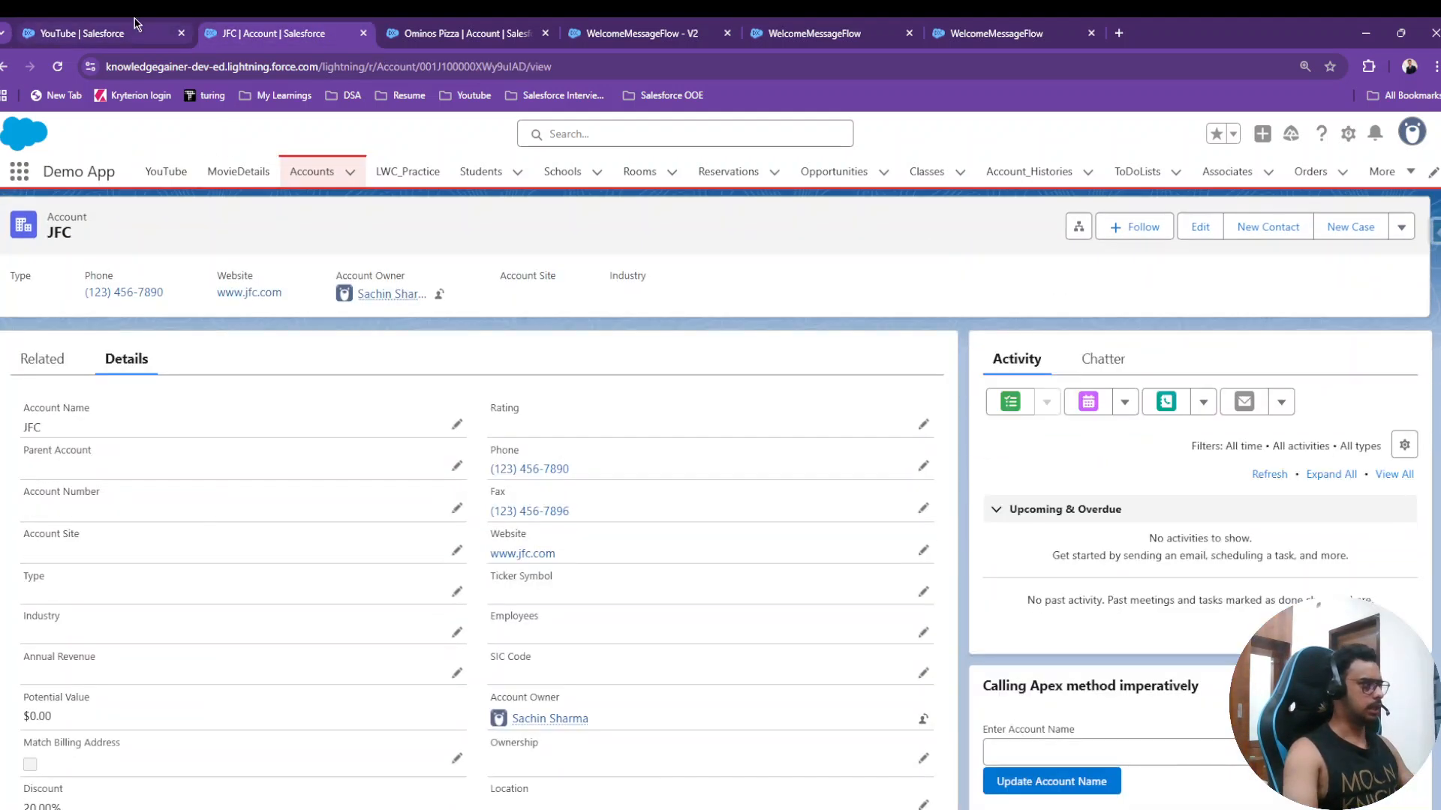
pyautogui.click(149, 33)
pyautogui.scroll(5, 767, 592)
pyautogui.scroll(5, 755, 578)
pyautogui.scroll(-15, 755, 578)
pyautogui.scroll(1, 678, 540)
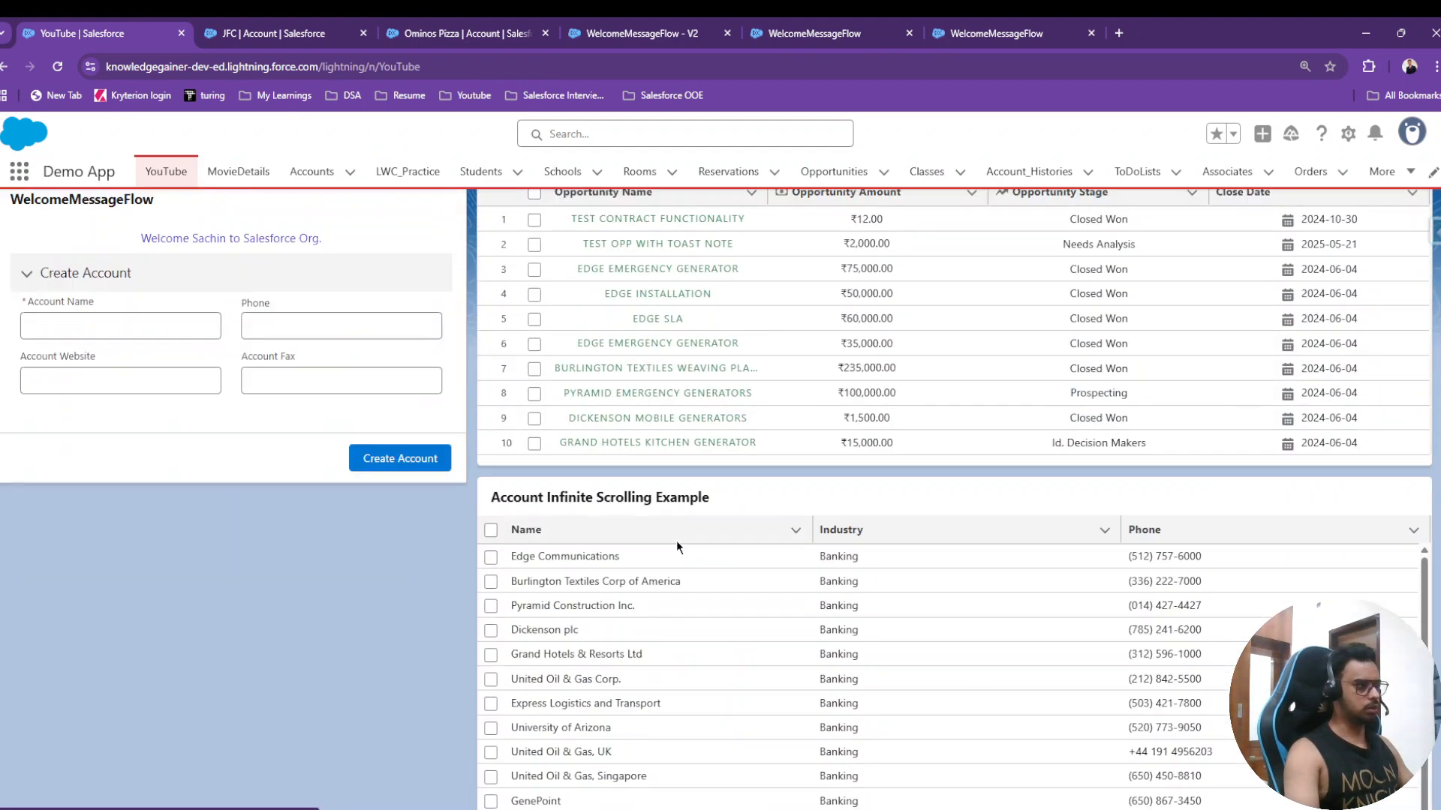